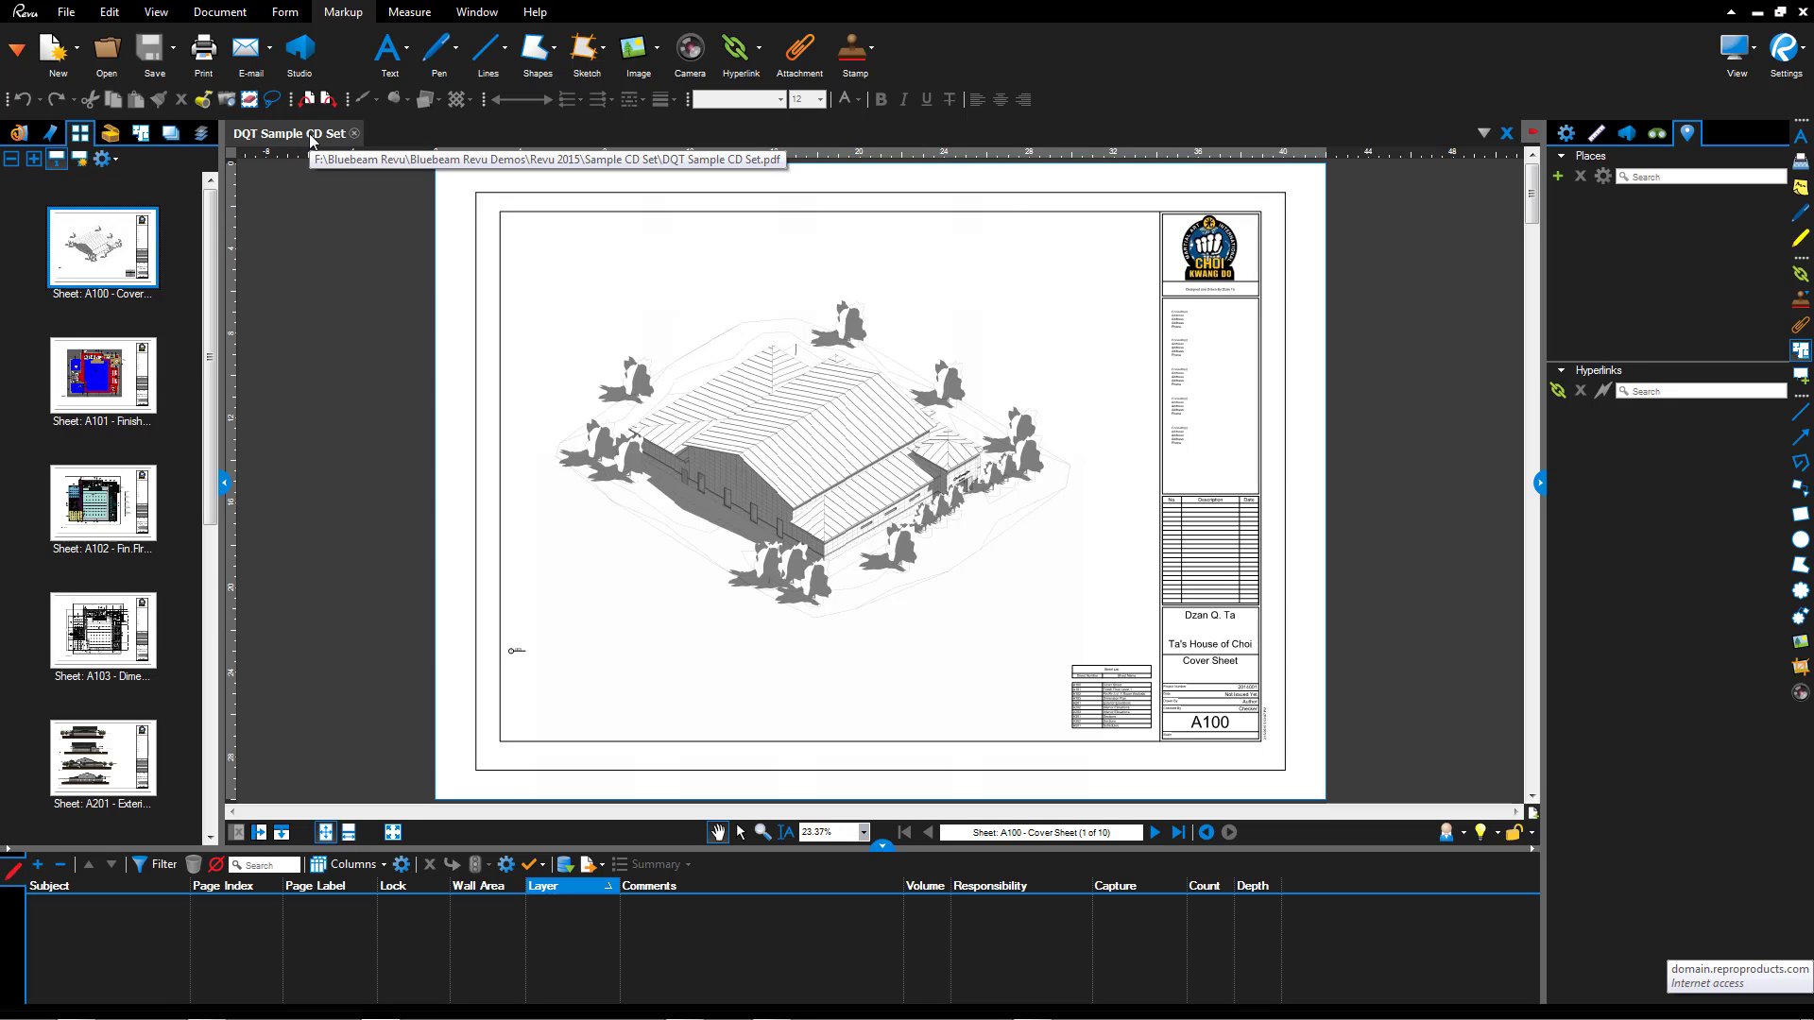
pyautogui.click(26, 56)
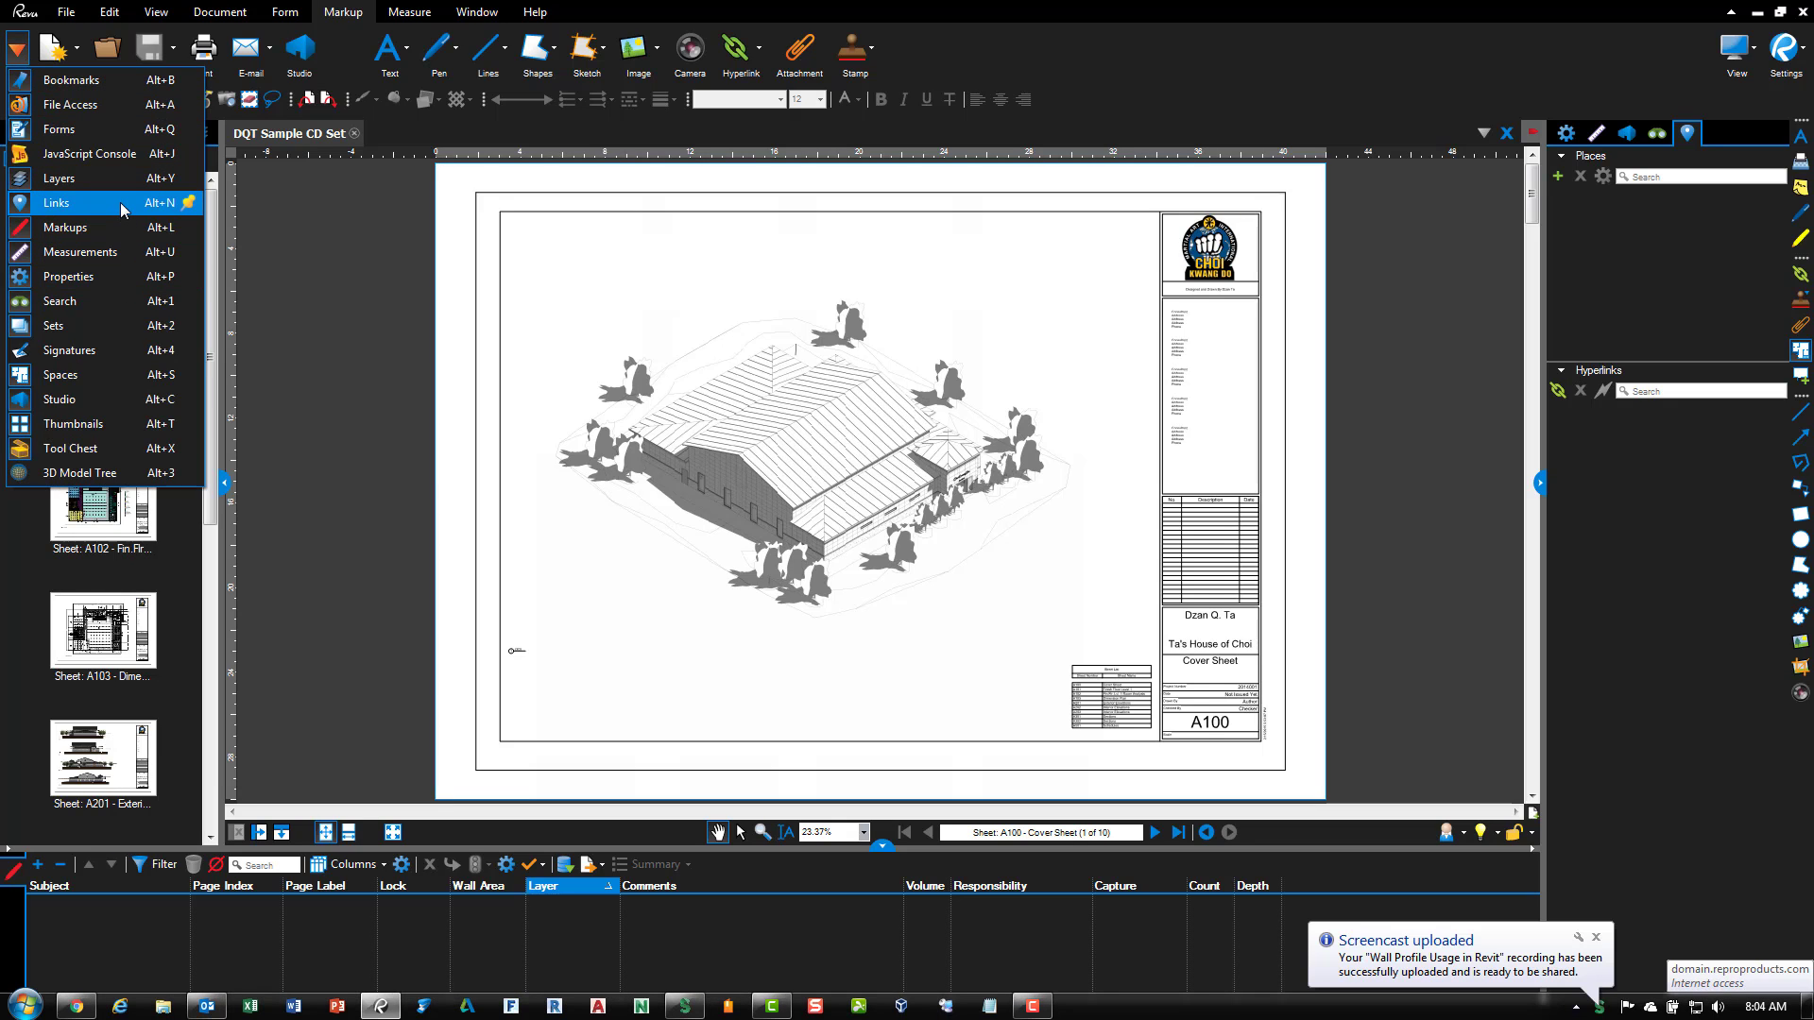
pyautogui.click(1591, 286)
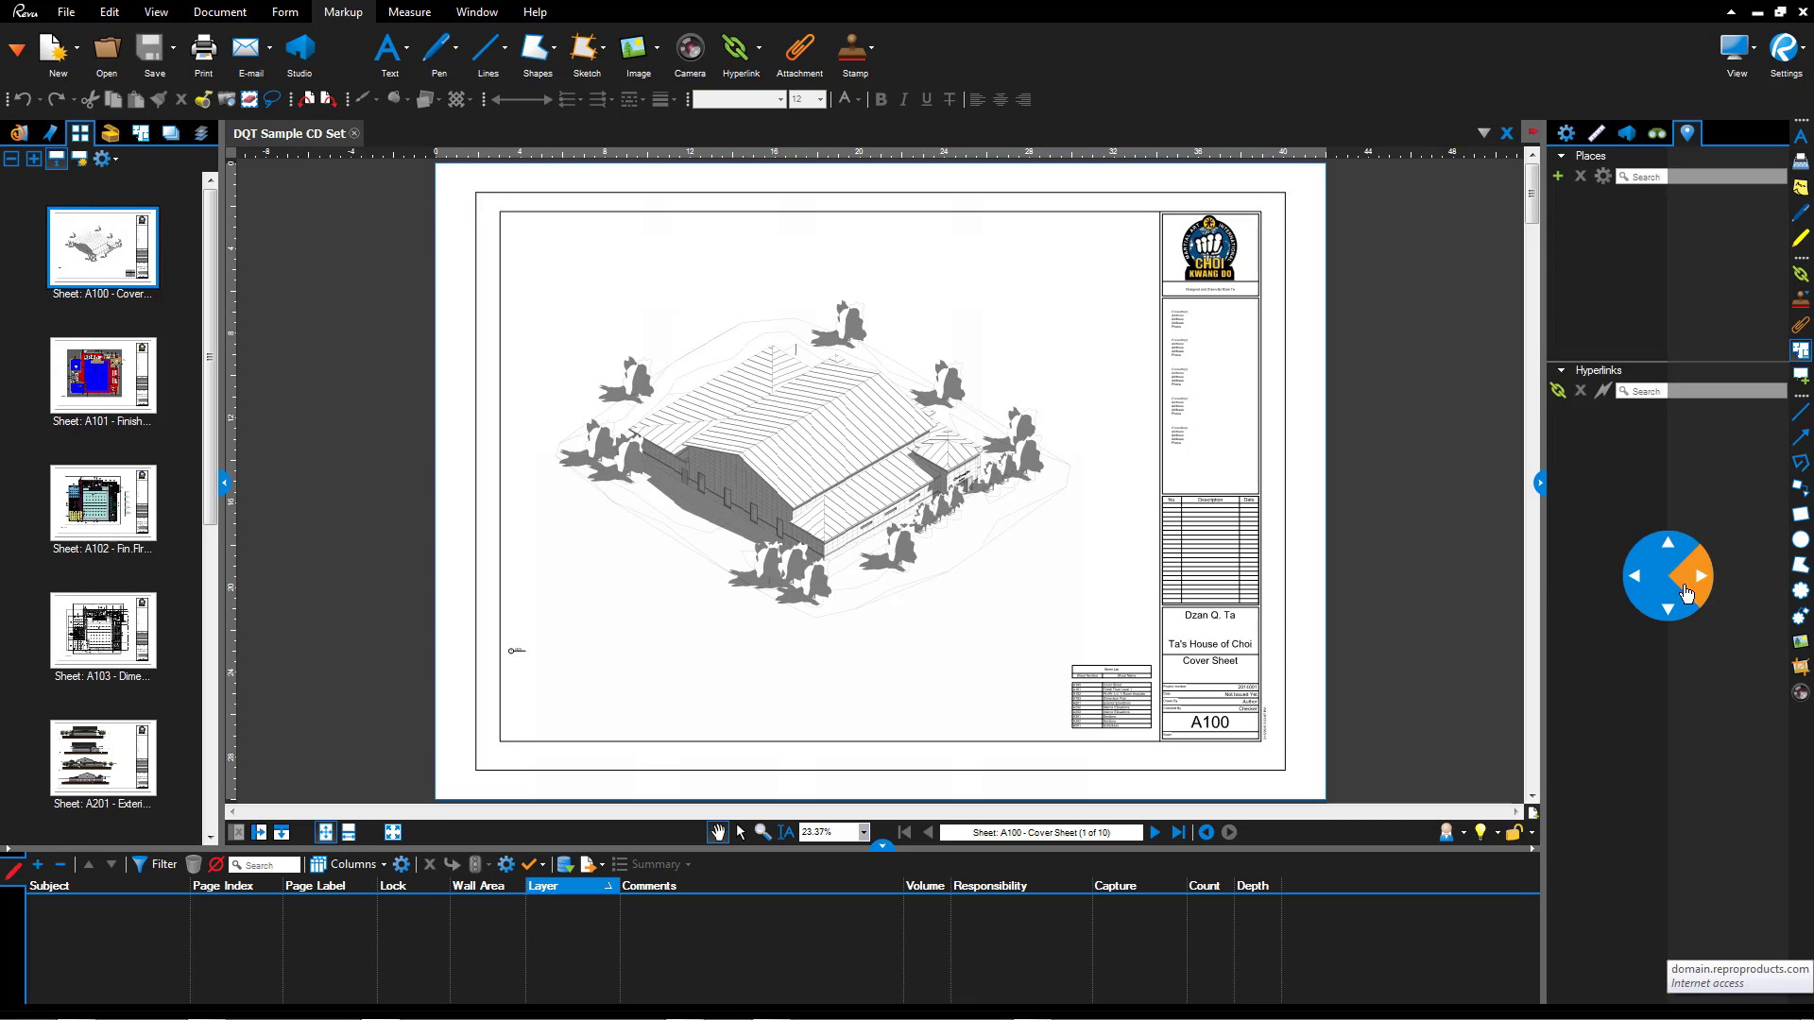
pyautogui.moveTo(1665, 626)
pyautogui.mouseDown()
pyautogui.moveTo(1644, 600)
pyautogui.moveTo(1690, 593)
pyautogui.moveTo(76, 501)
pyautogui.moveTo(1101, 465)
pyautogui.moveTo(1663, 578)
pyautogui.moveTo(1718, 135)
pyautogui.mouseUp()
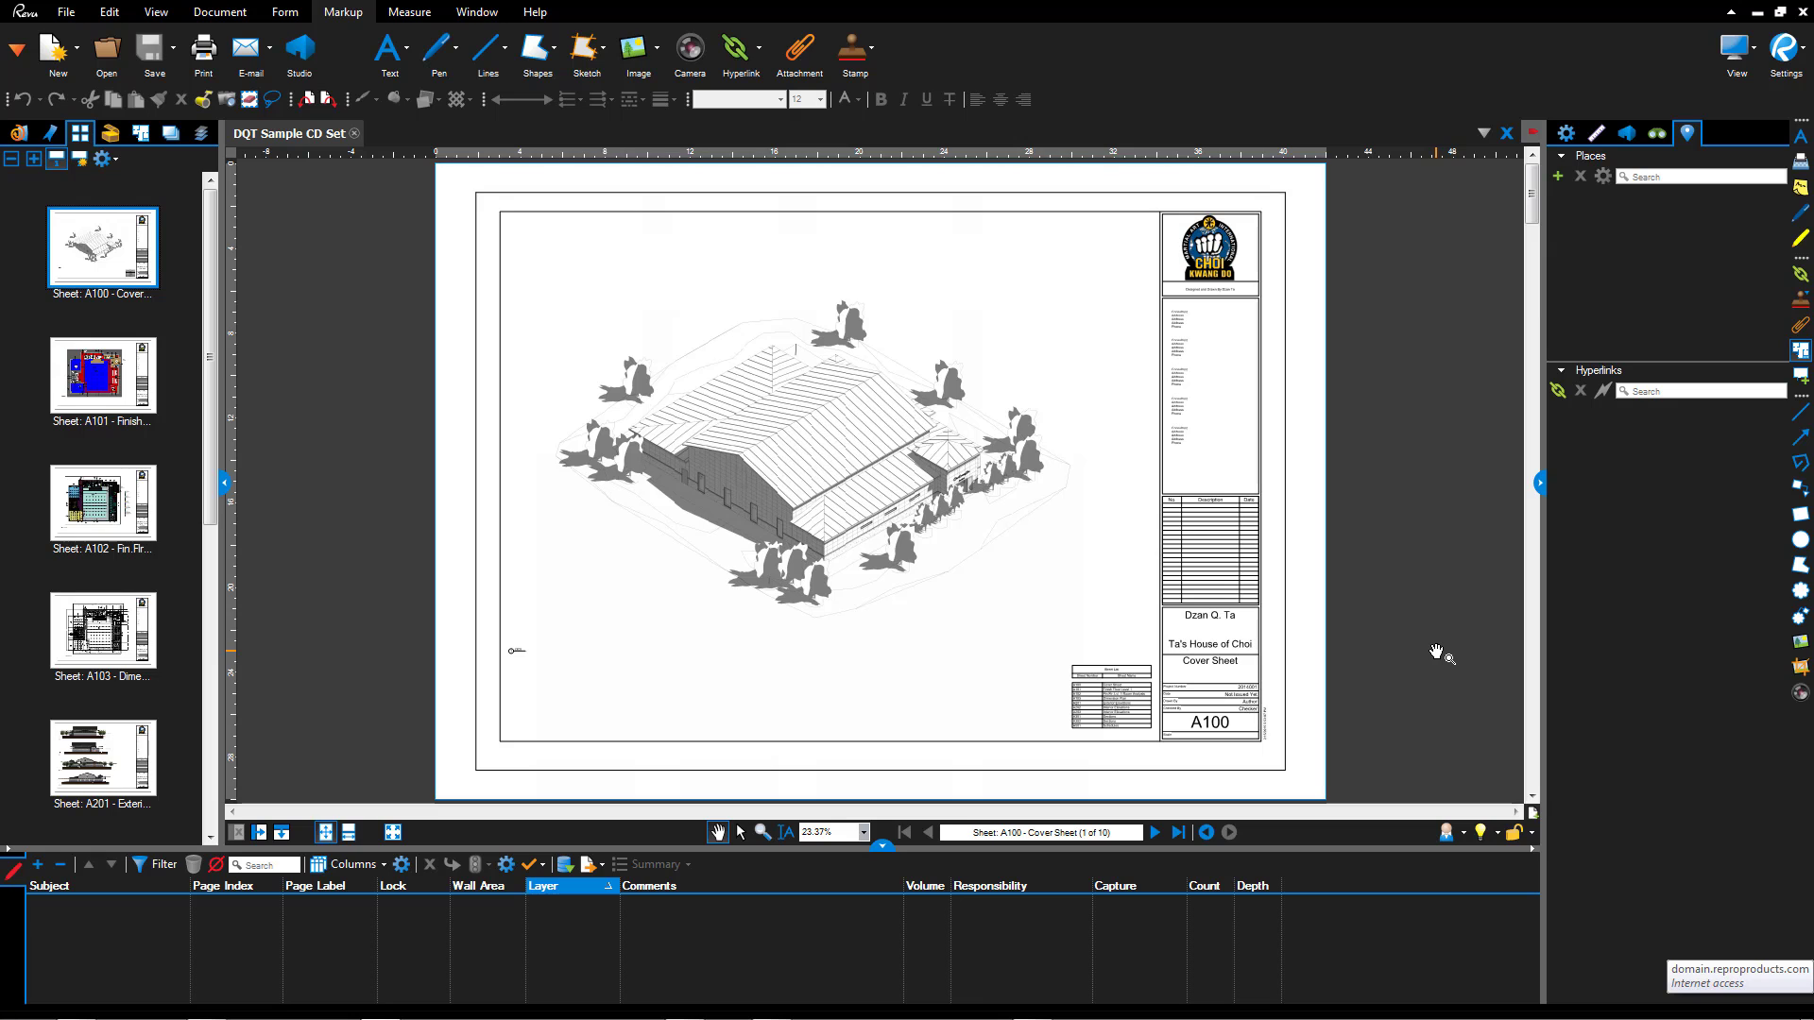
# Start a new batch link and add the open DQT Sample CD Set PDF as the file to link
pyautogui.scroll(3, 1213, 745)
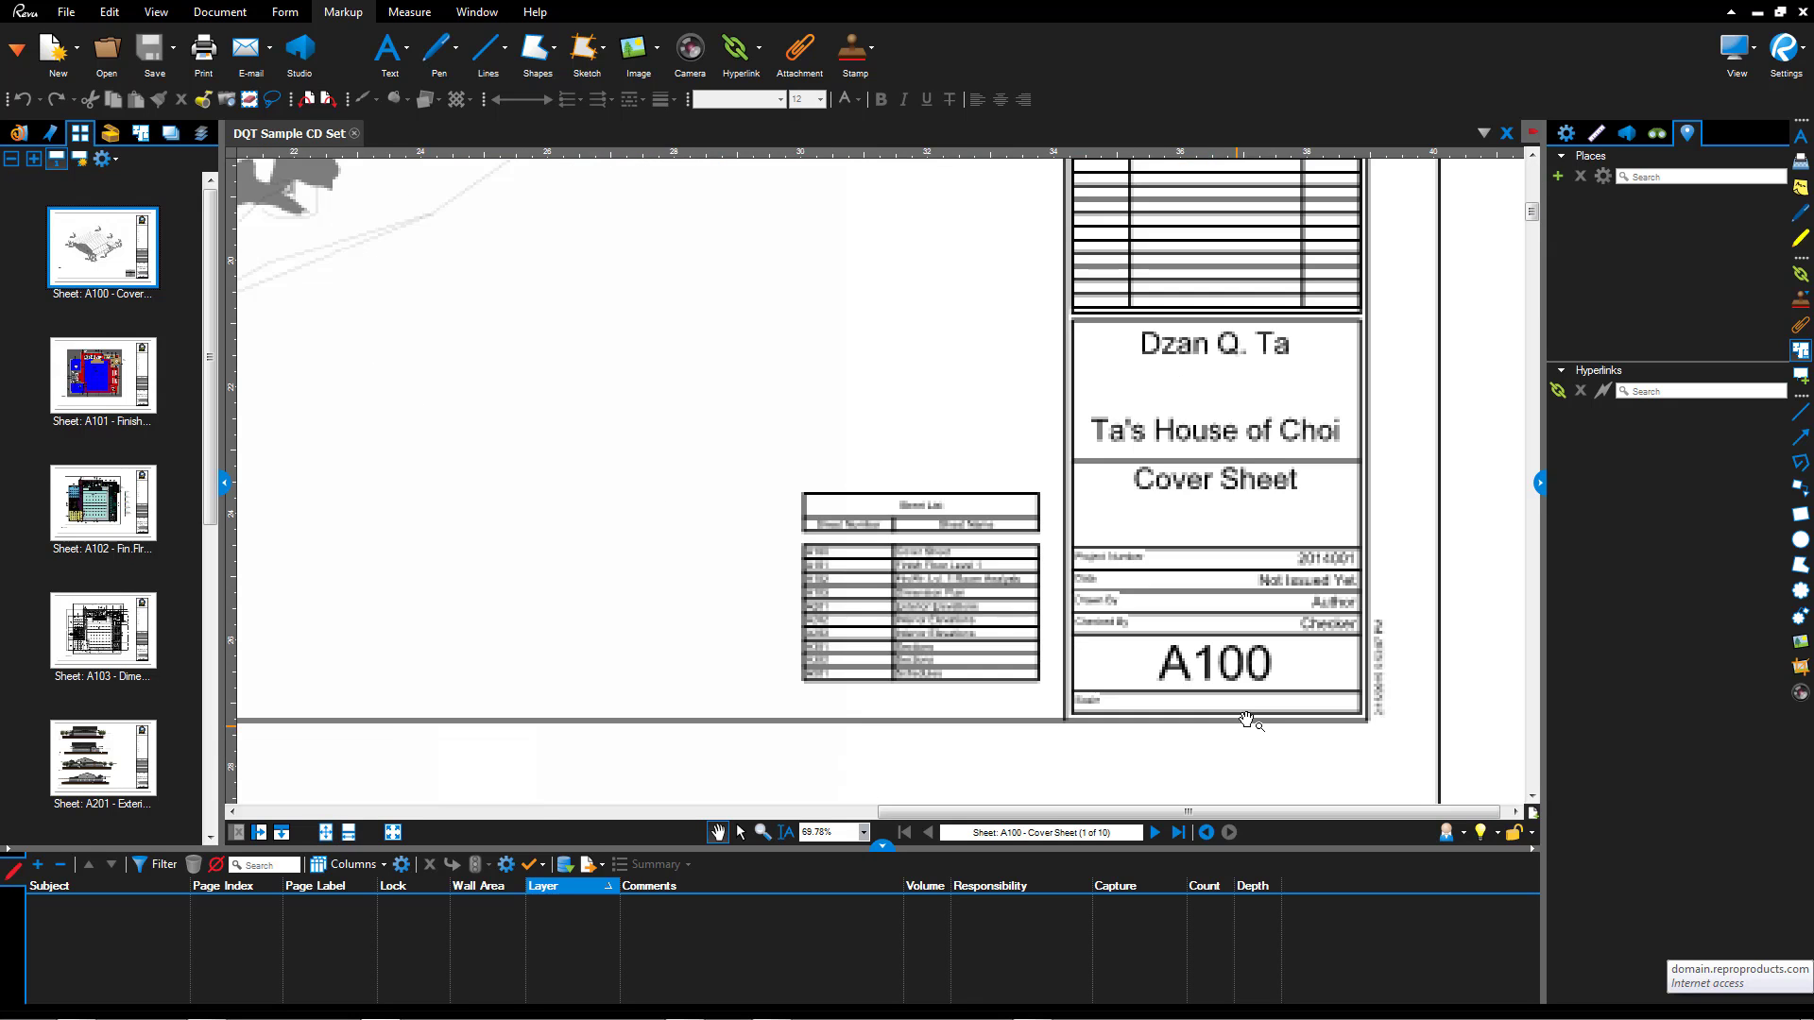
pyautogui.scroll(2, 1240, 725)
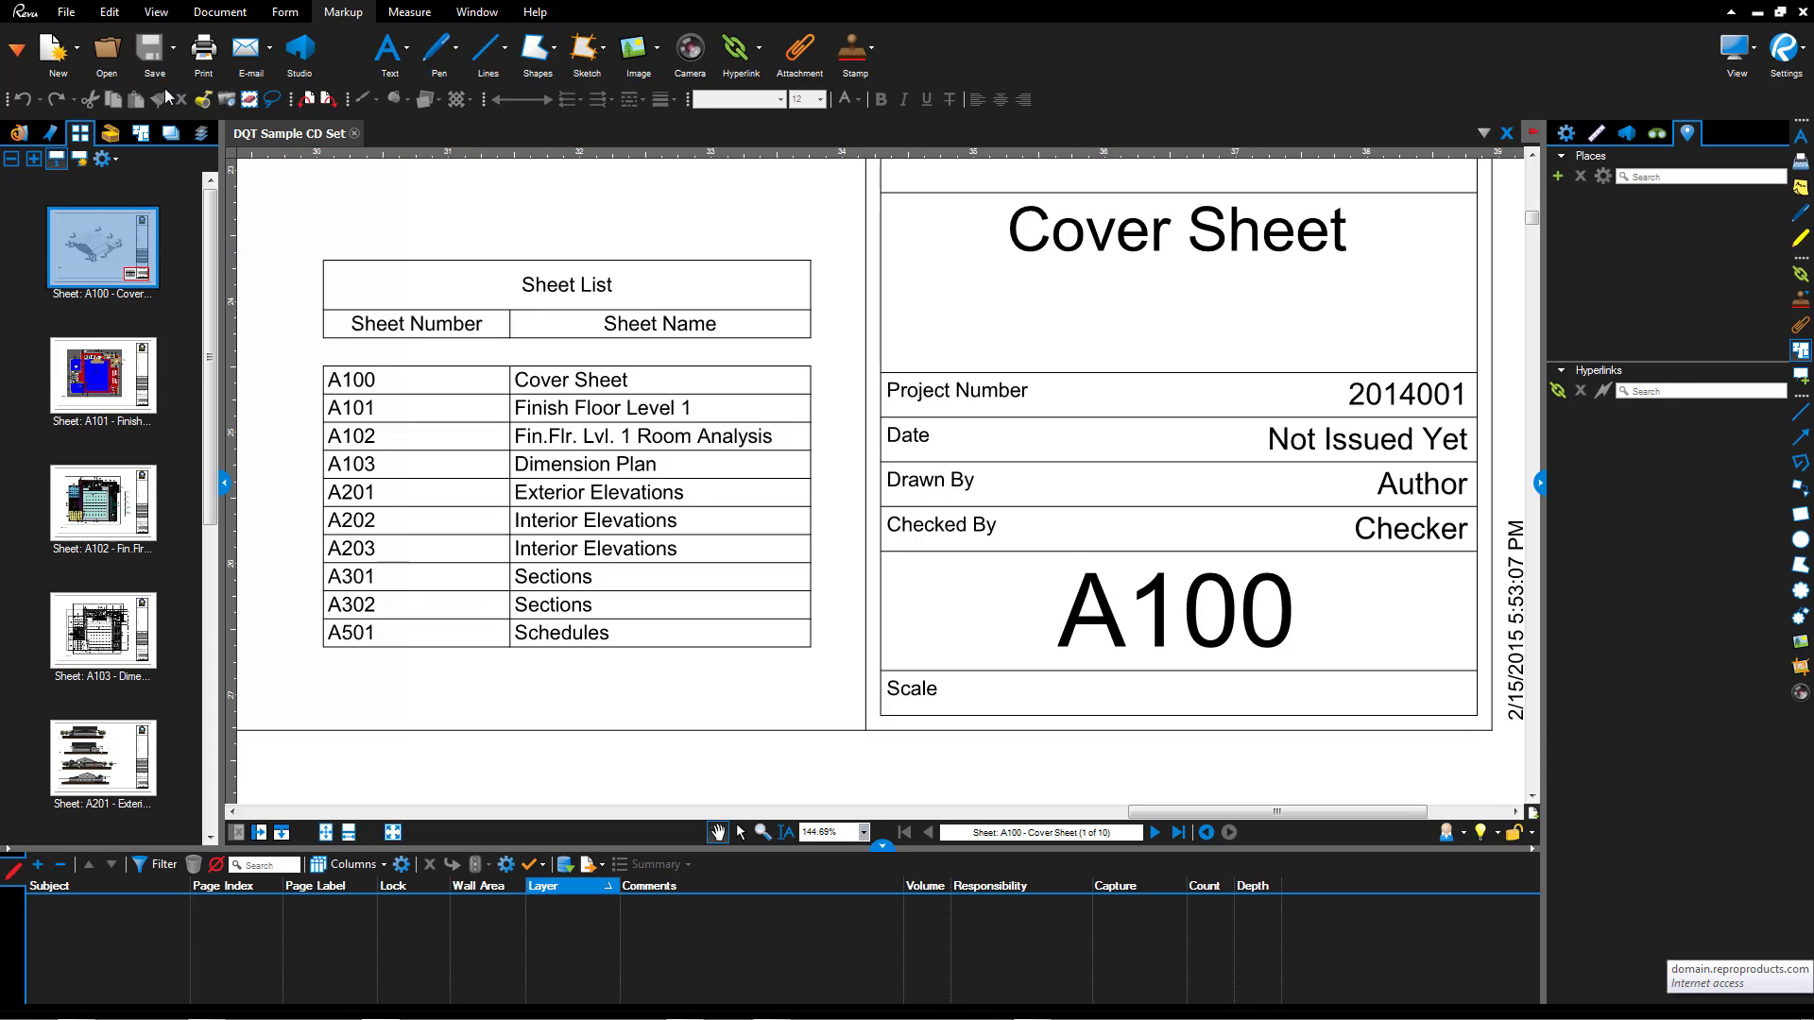
pyautogui.click(66, 14)
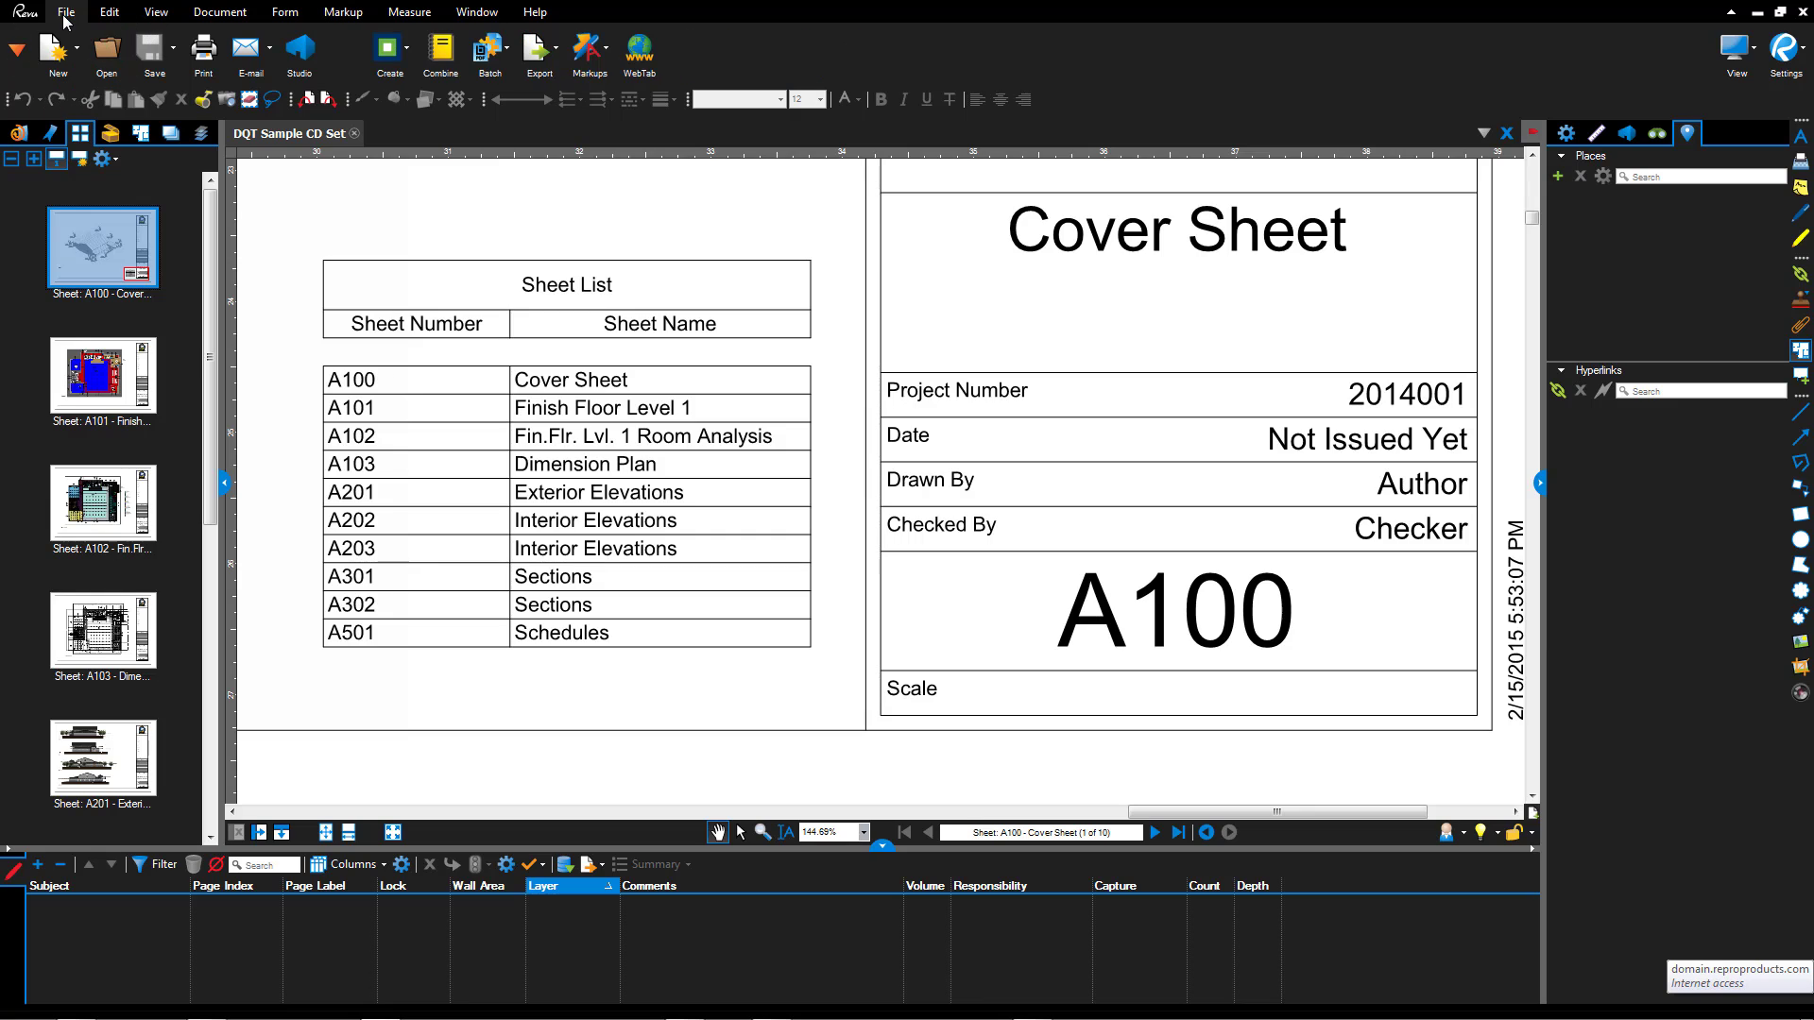
pyautogui.click(493, 50)
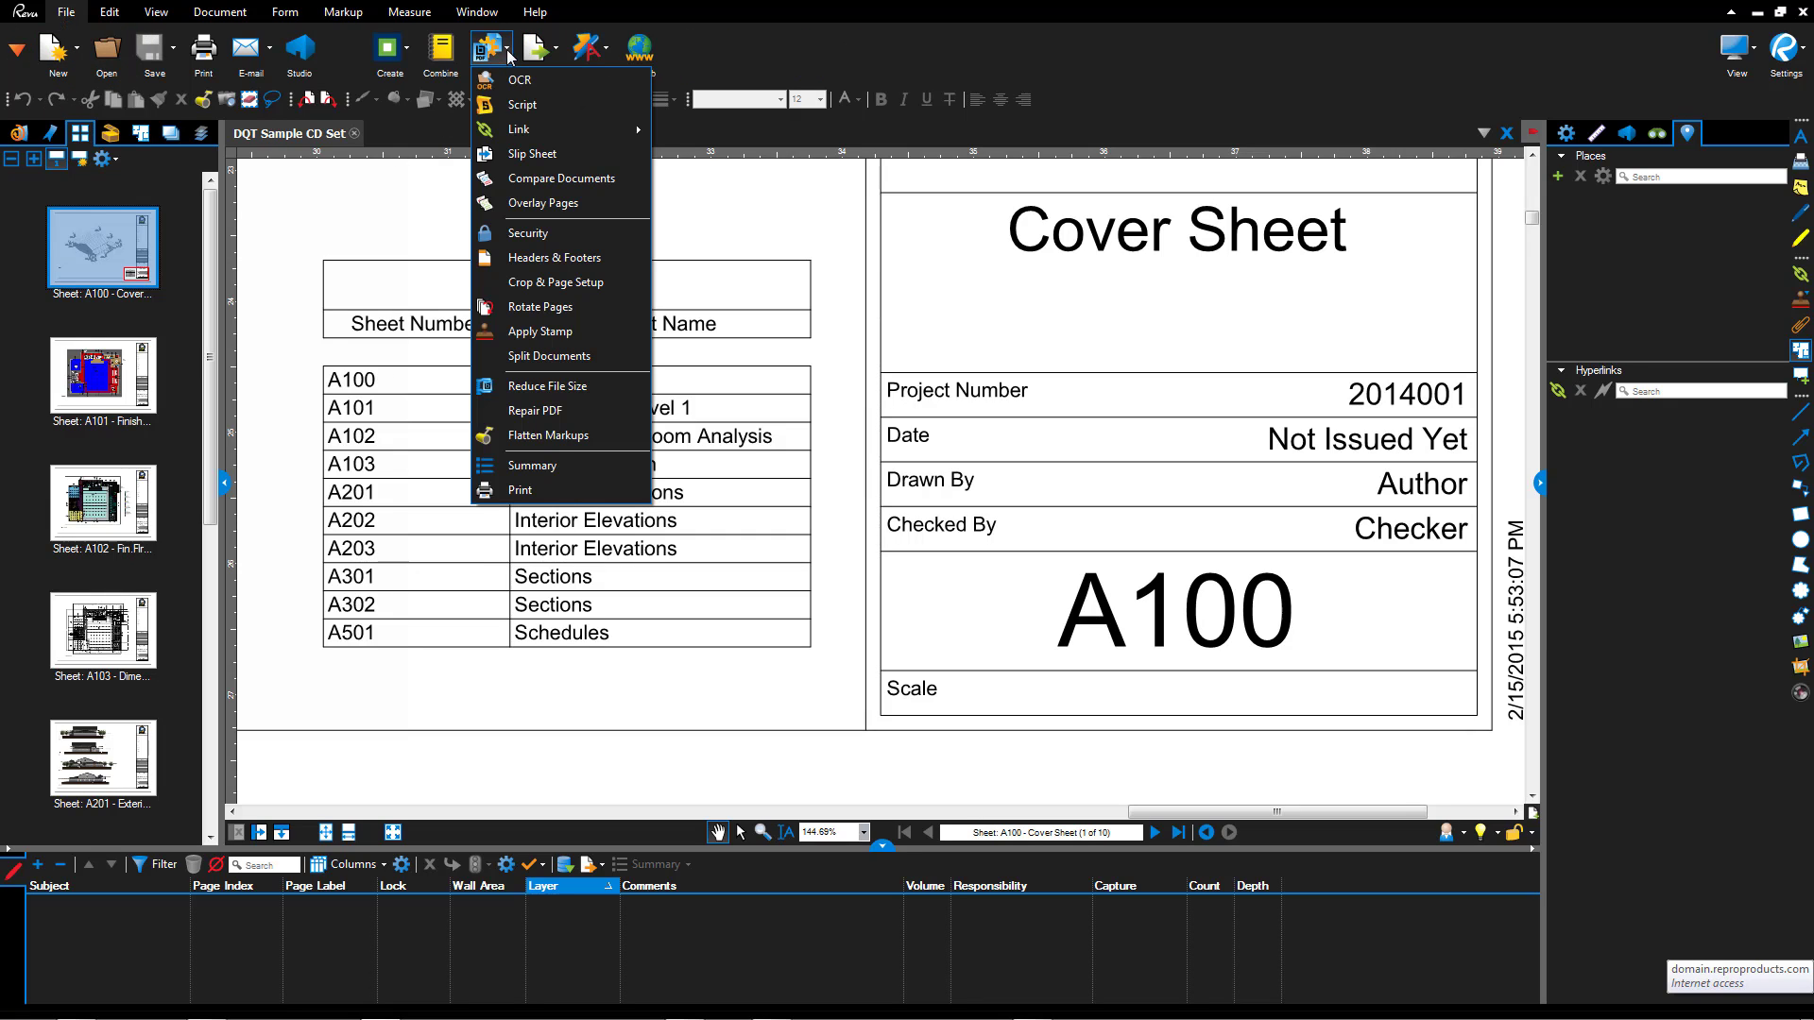
pyautogui.moveTo(616, 130)
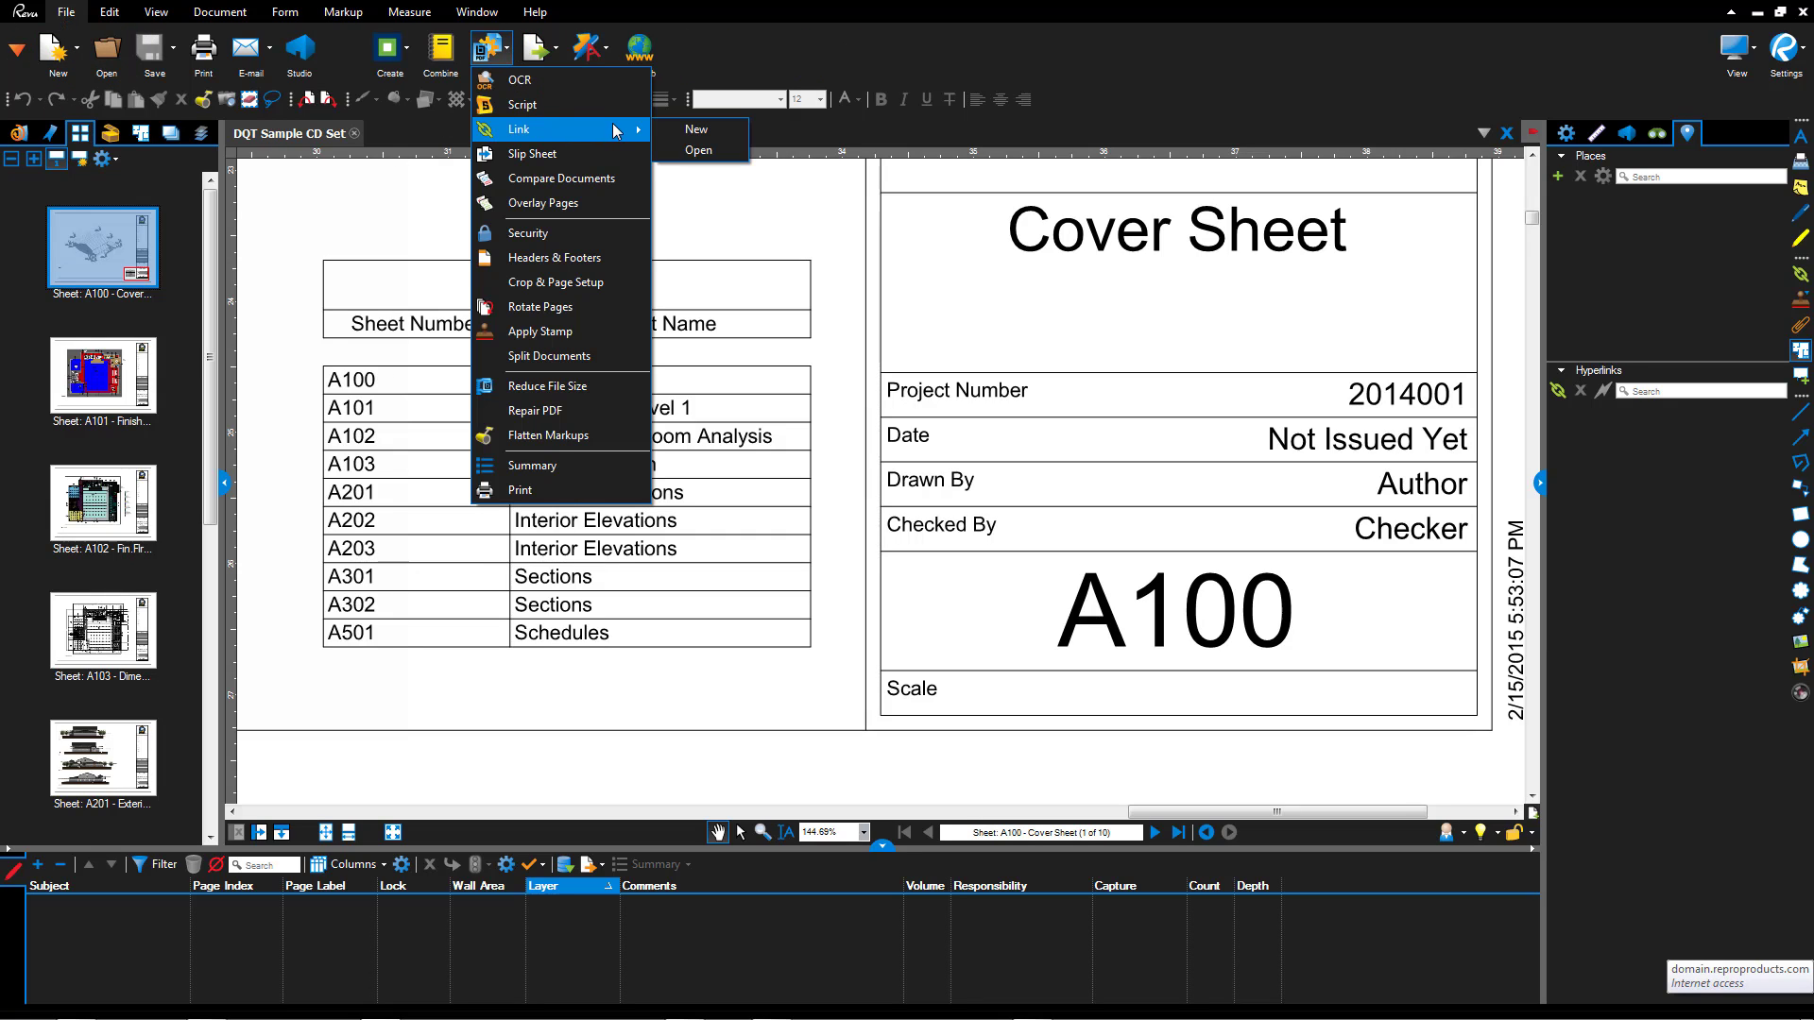
pyautogui.click(700, 132)
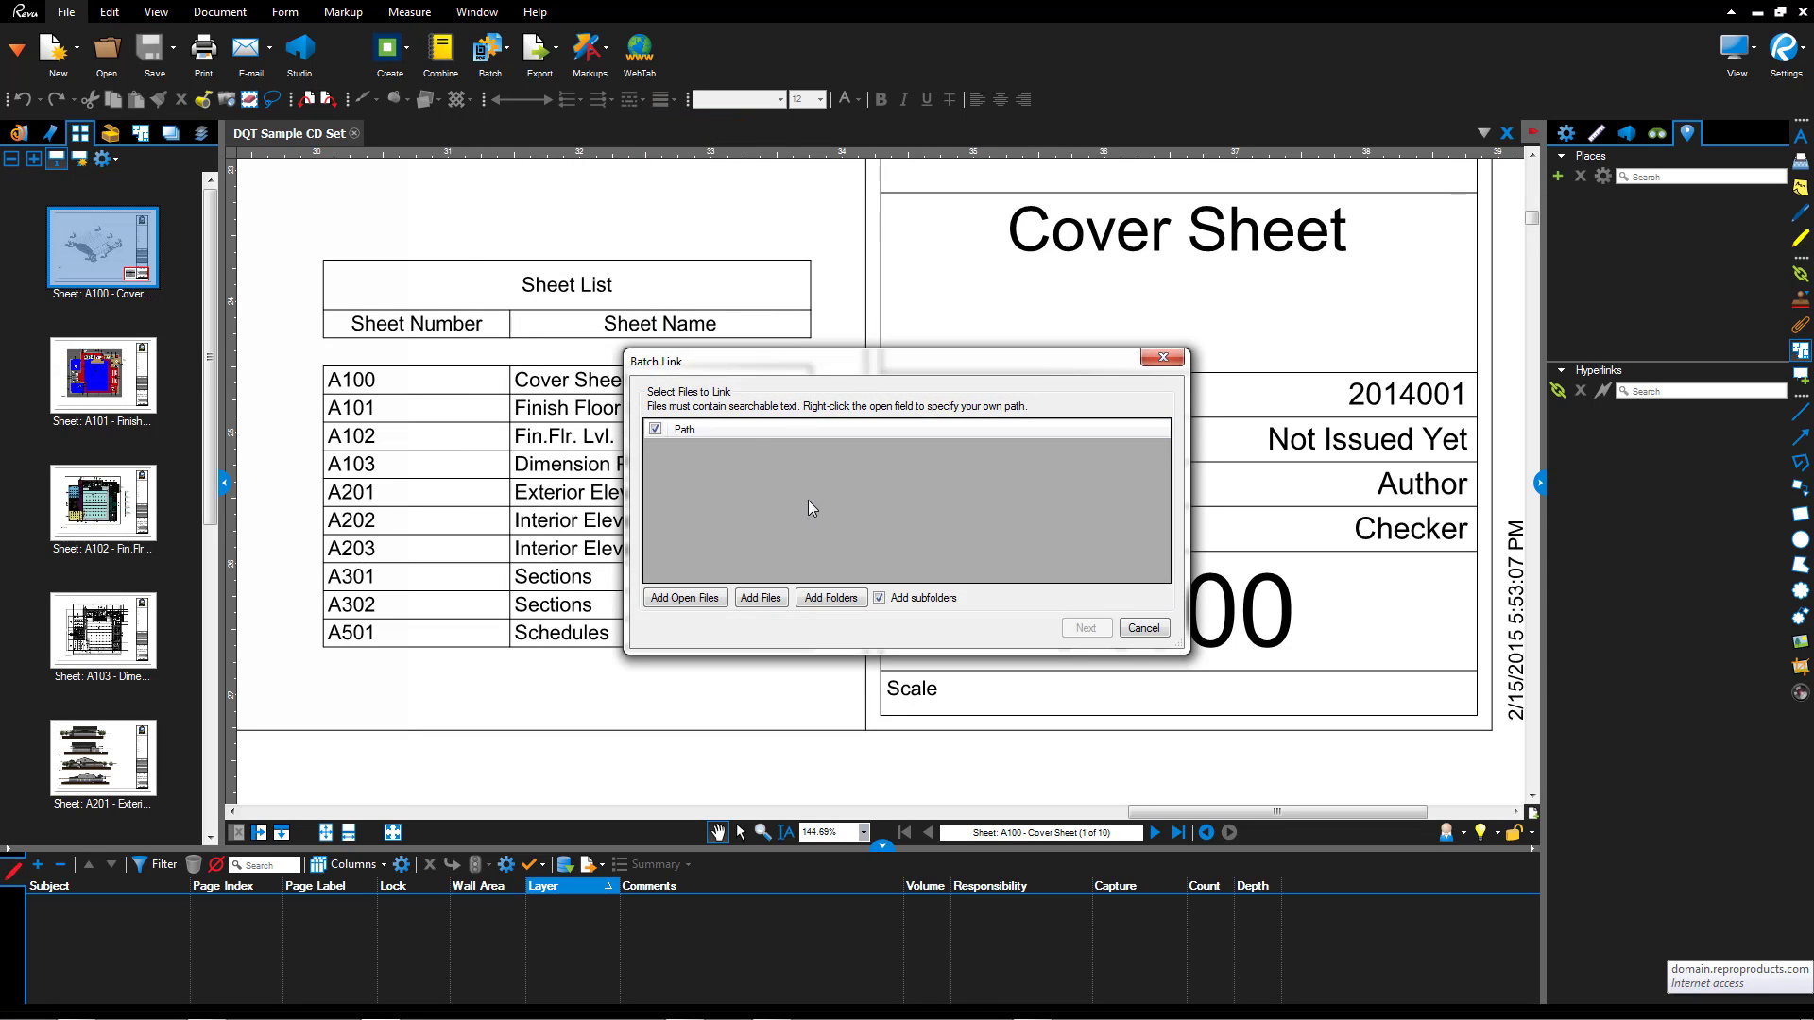
pyautogui.click(698, 606)
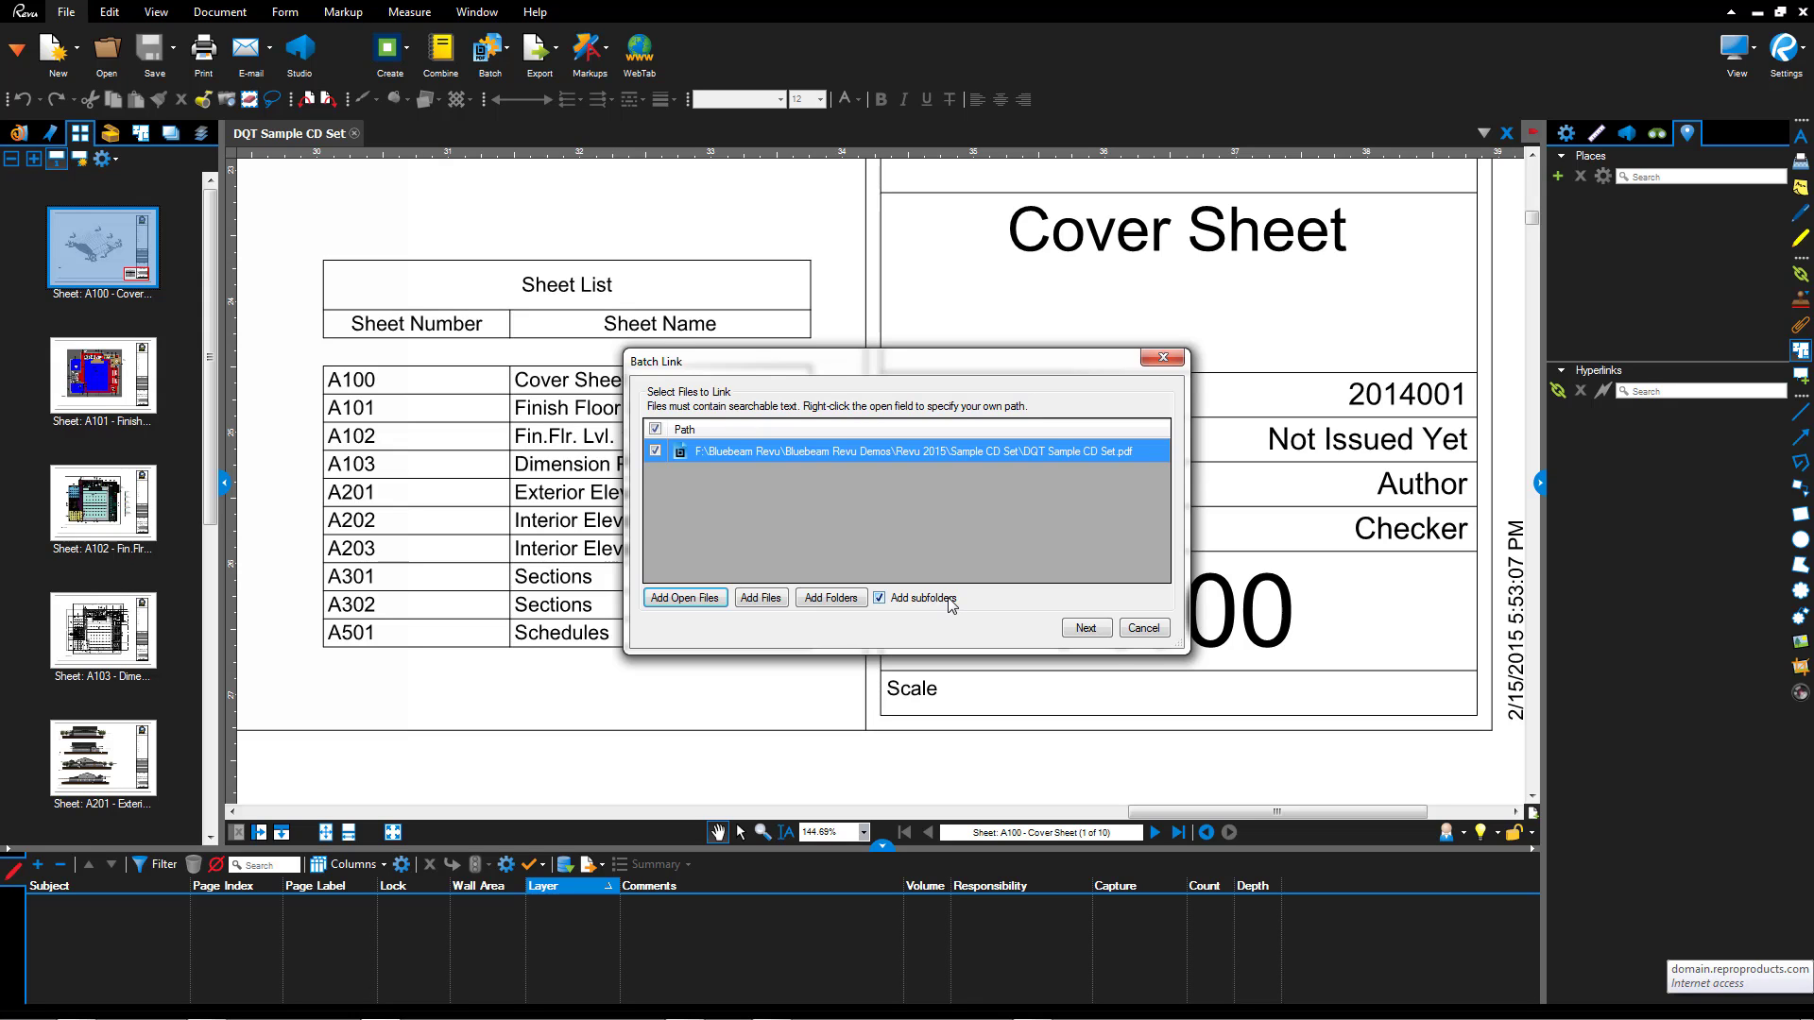
pyautogui.click(1087, 629)
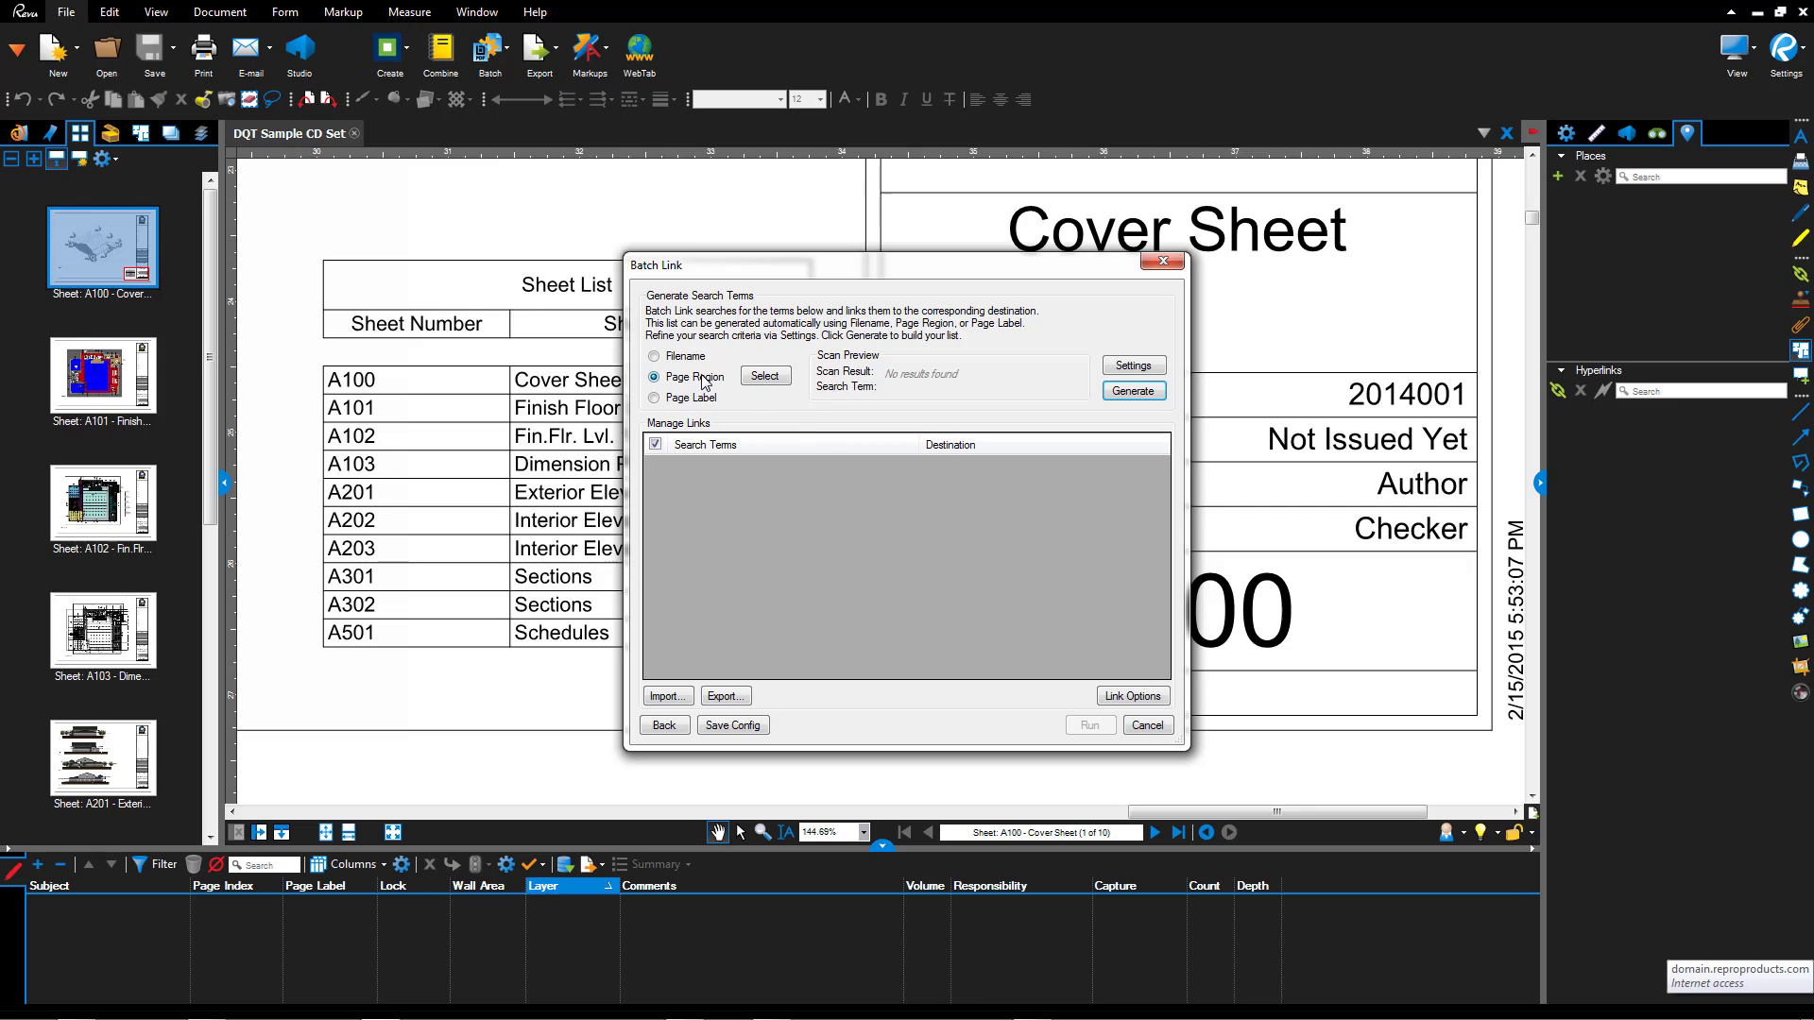
# Define the page region for search terms around the sheet number A100 in the cover sheet's title block
pyautogui.click(762, 377)
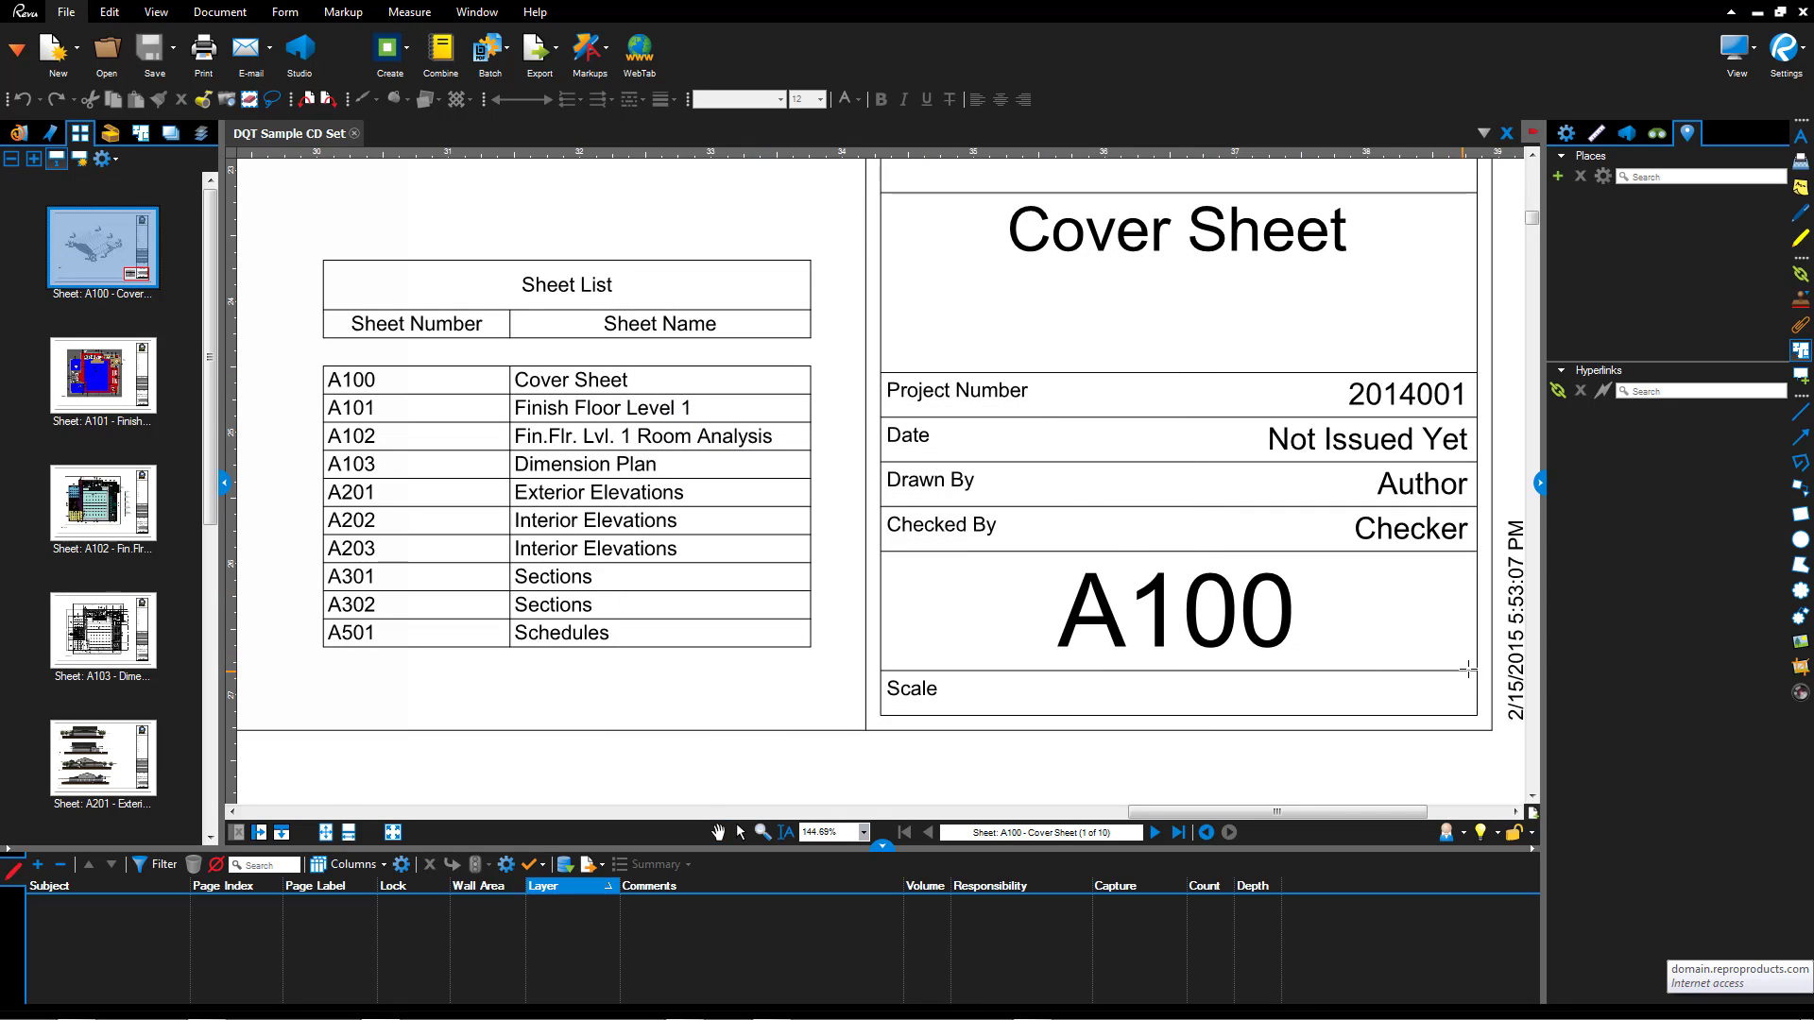
pyautogui.moveTo(1474, 668); pyautogui.dragTo(882, 551)
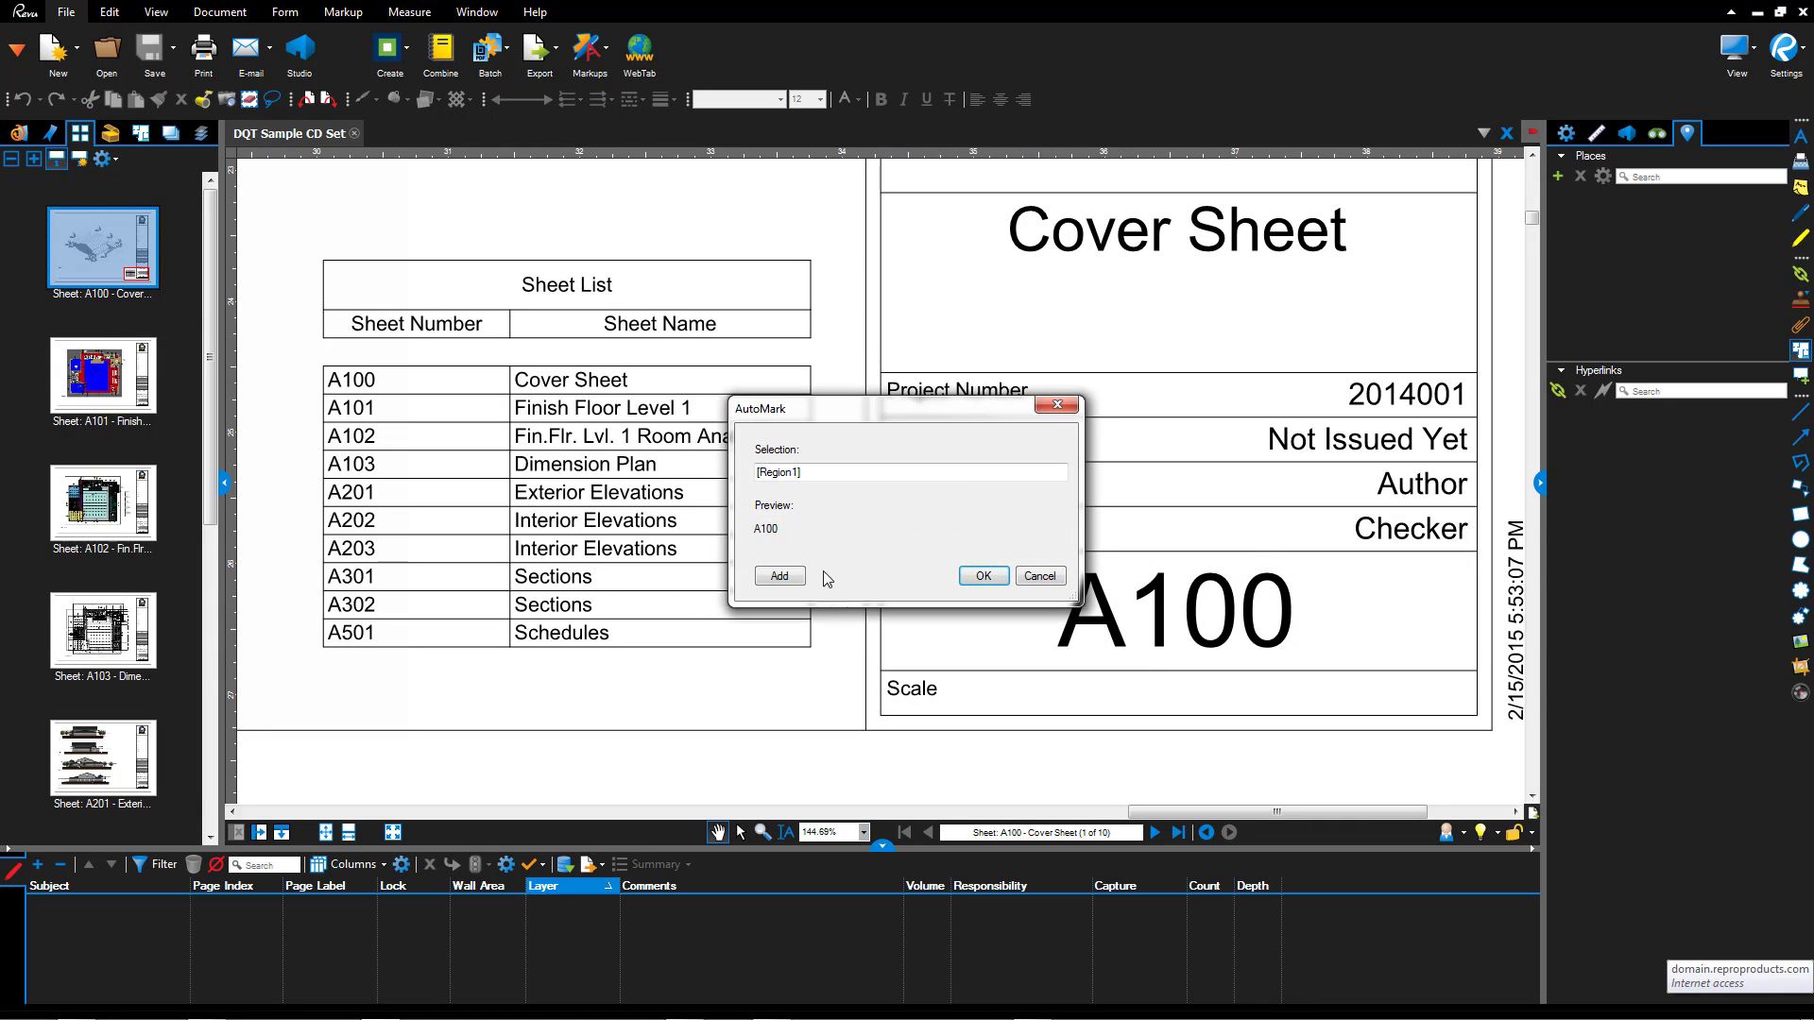
pyautogui.click(981, 577)
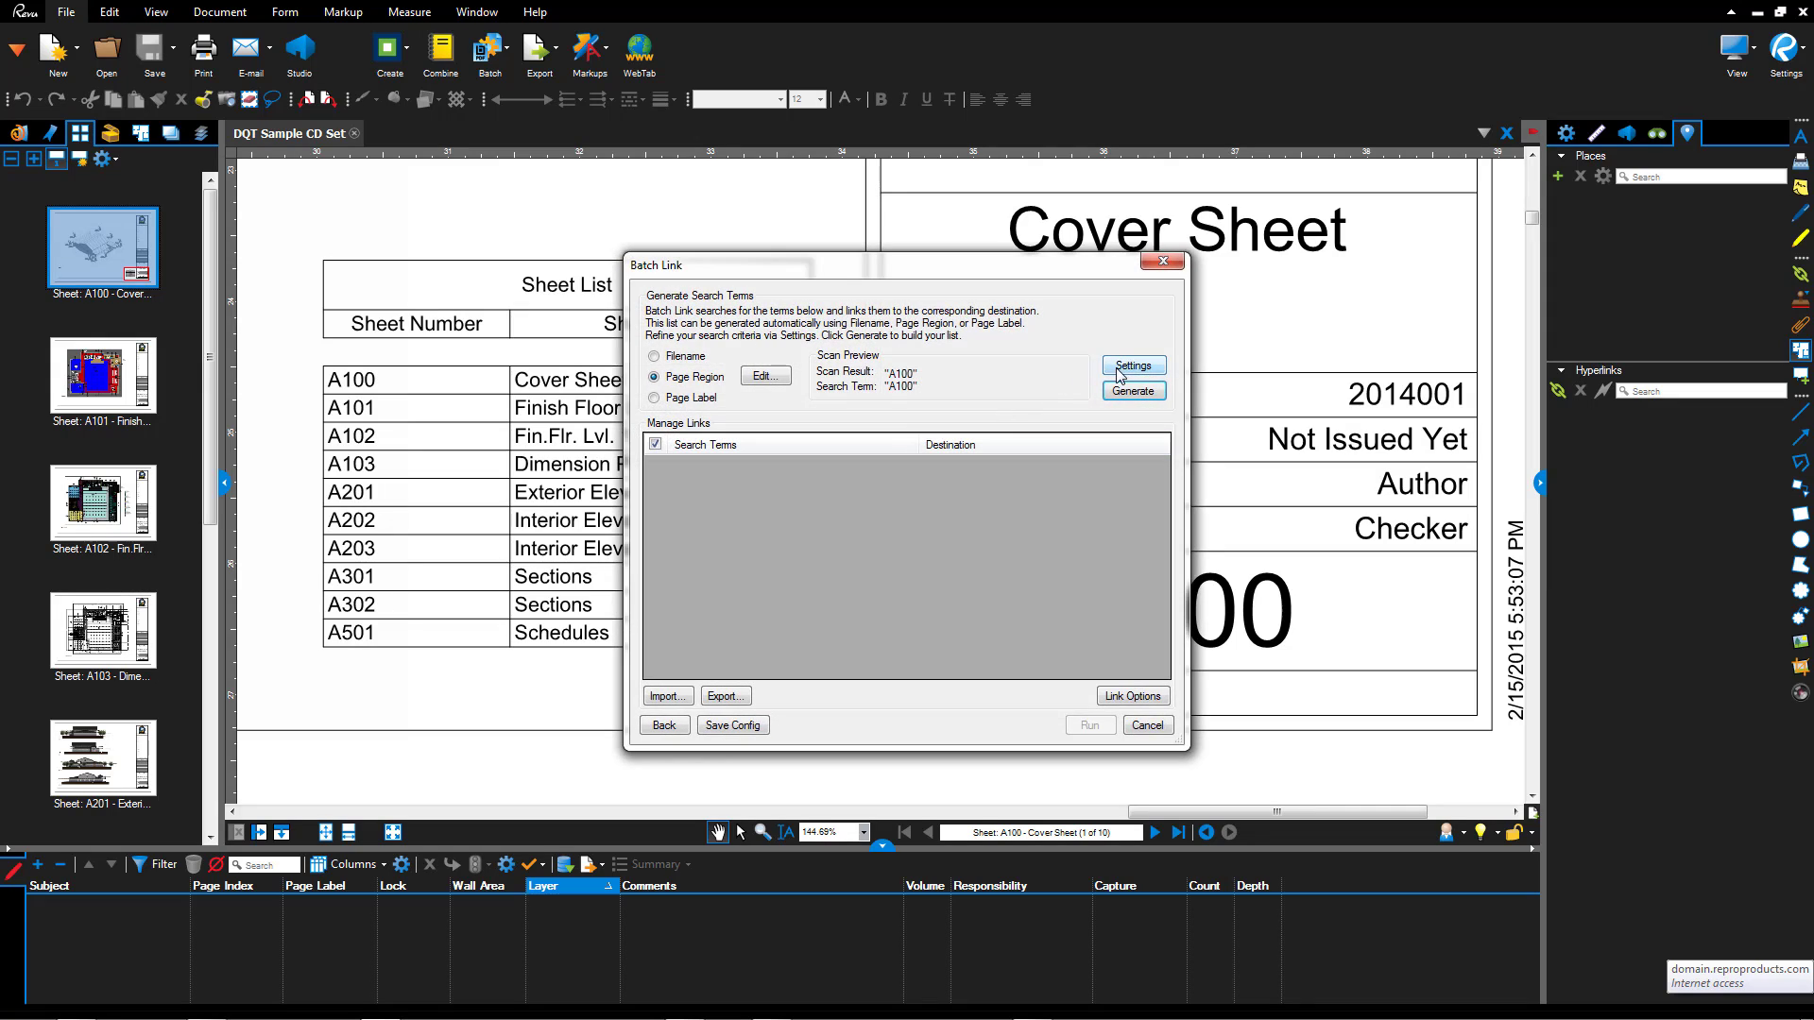
# Accept the search term settings with First from start and Dash, and generate the search terms from the page region
pyautogui.click(1122, 372)
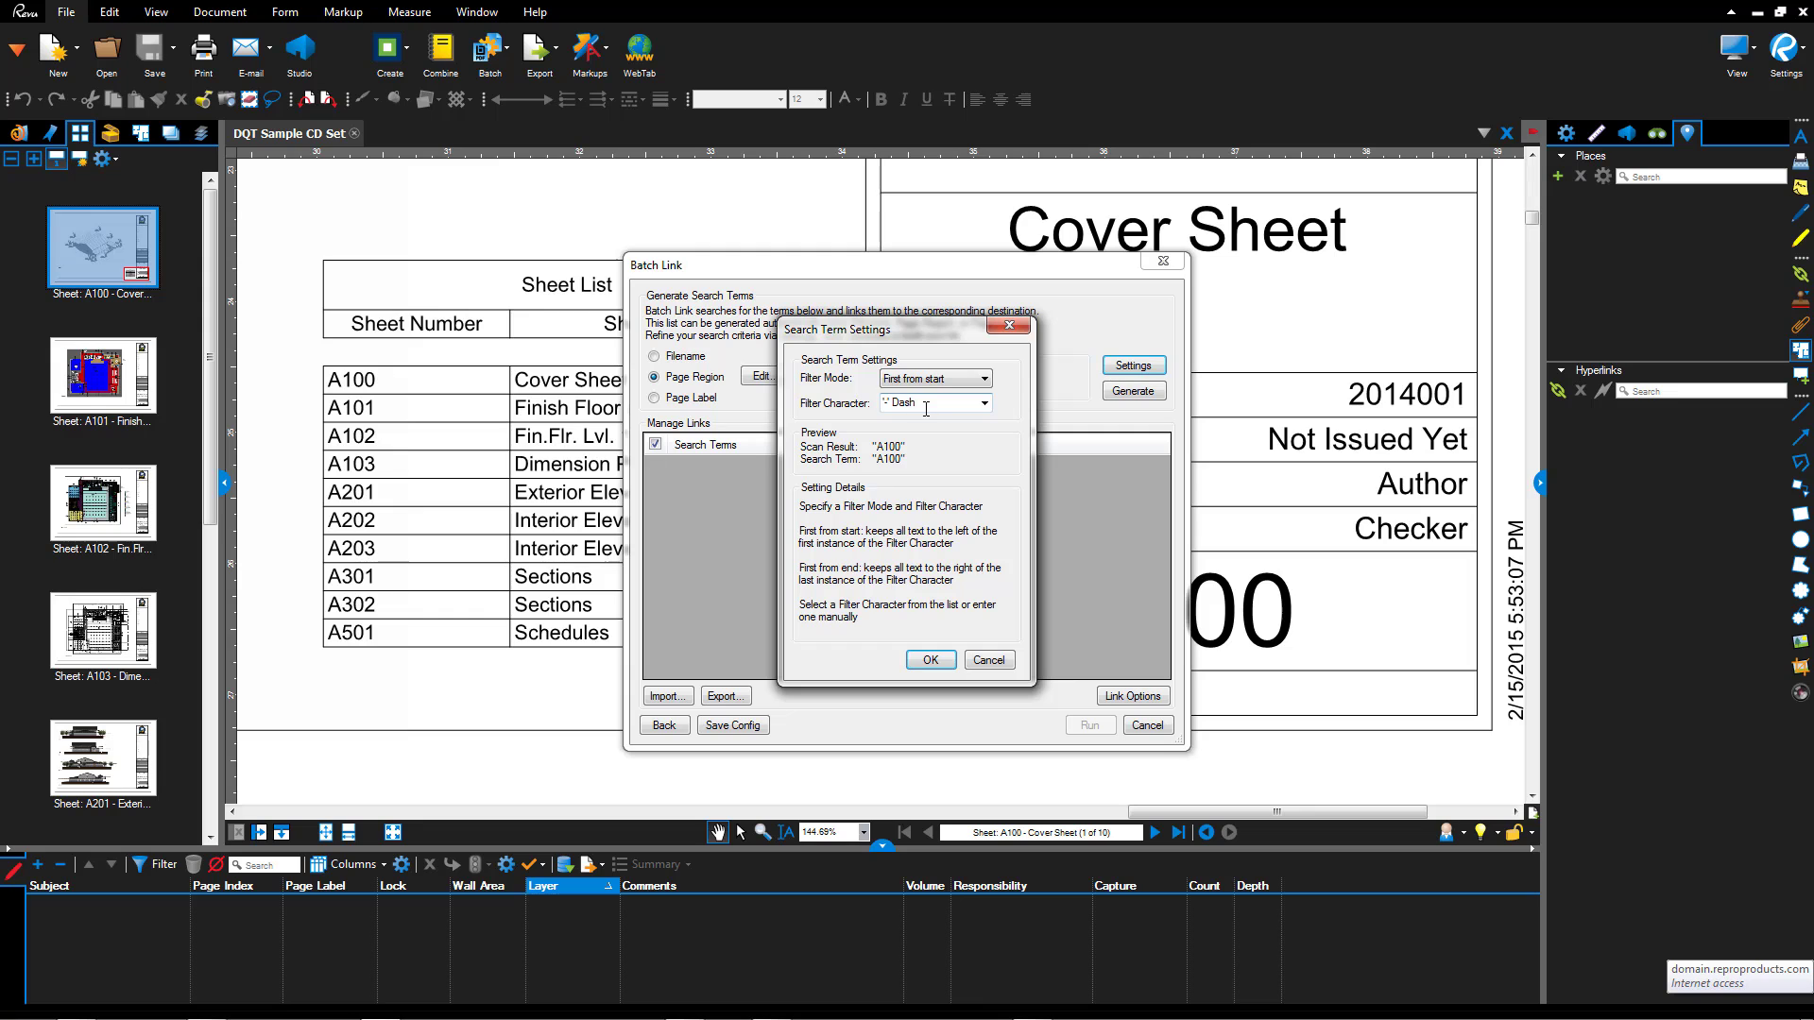
pyautogui.click(931, 659)
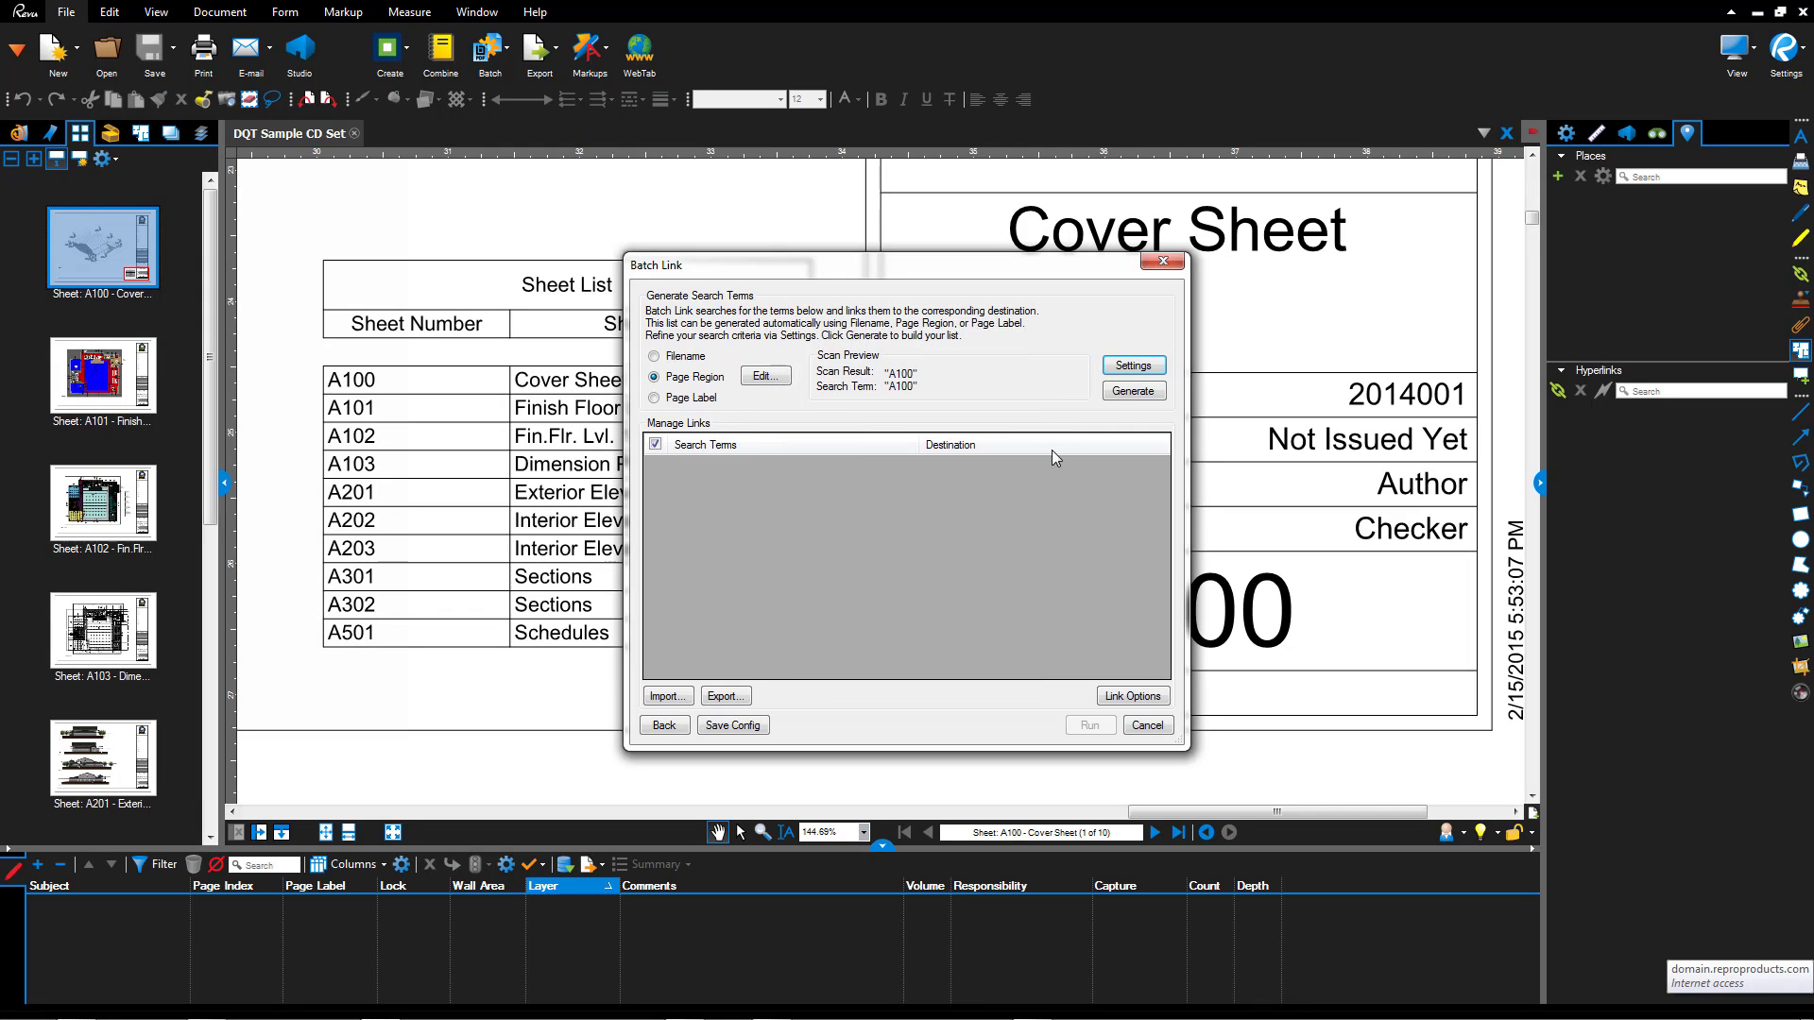
pyautogui.click(1136, 395)
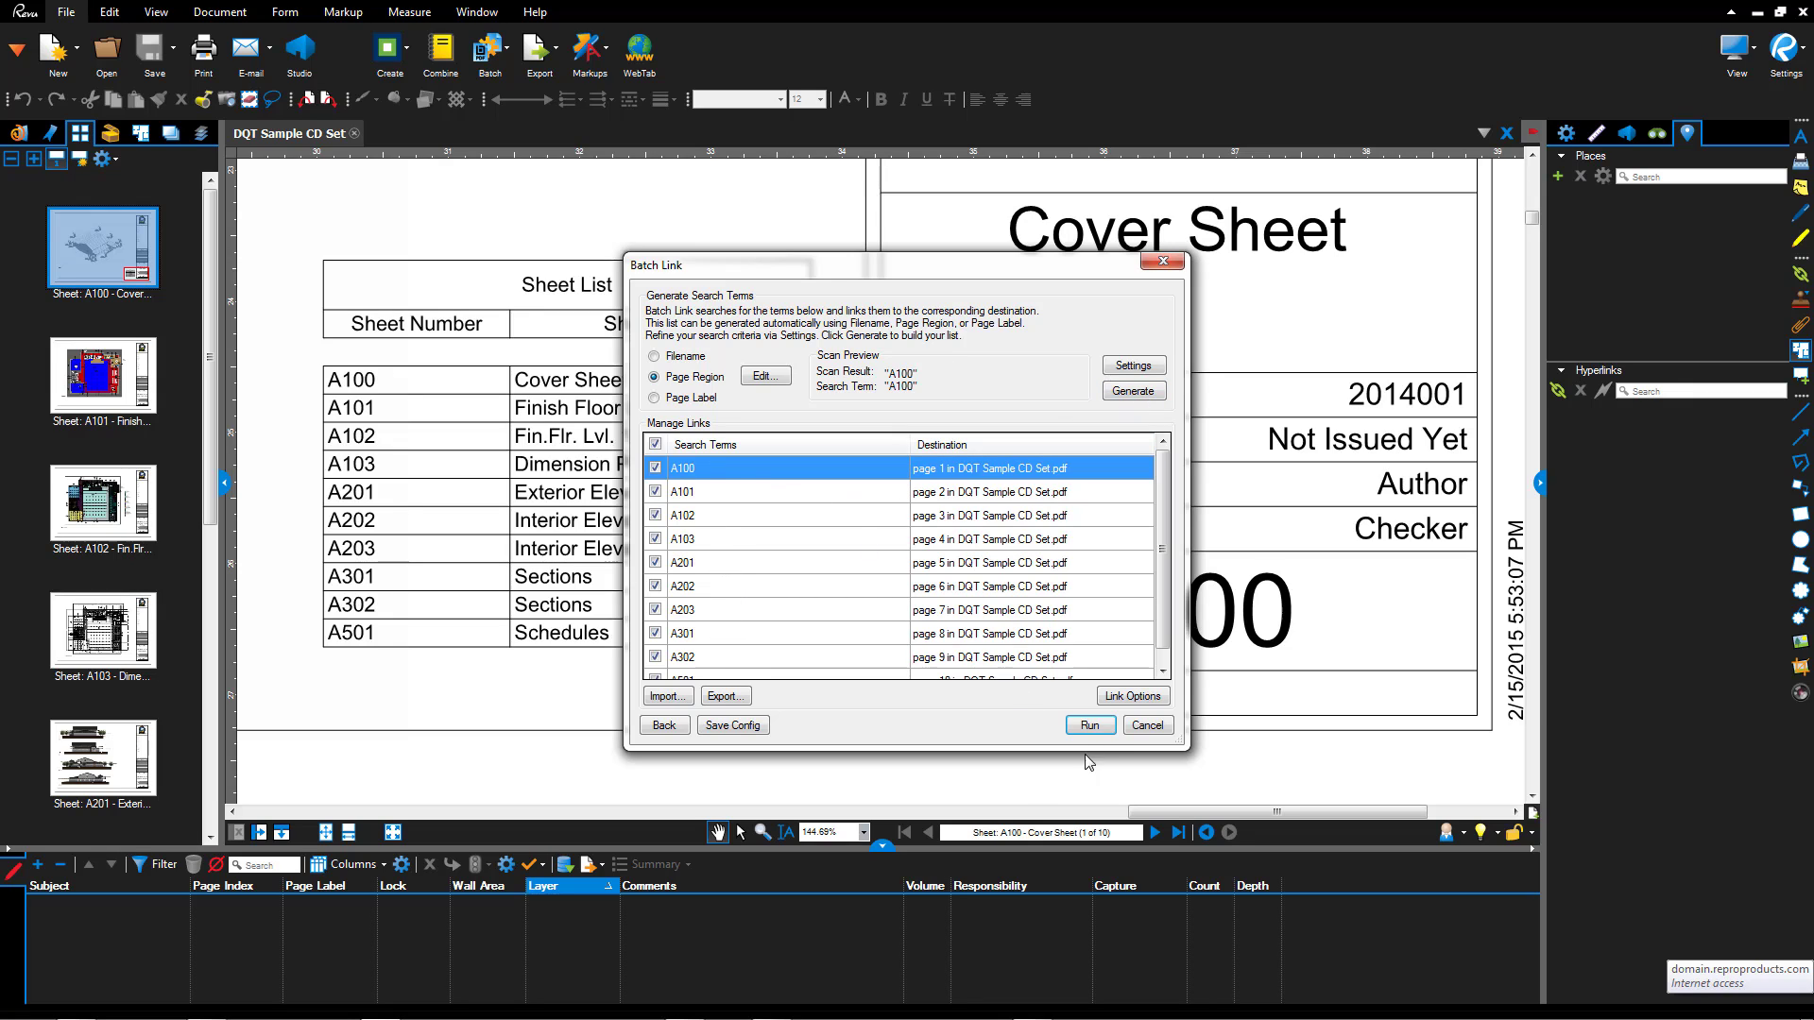
# Set the batch link appearance to the Highlight style in bright green
pyautogui.click(1116, 699)
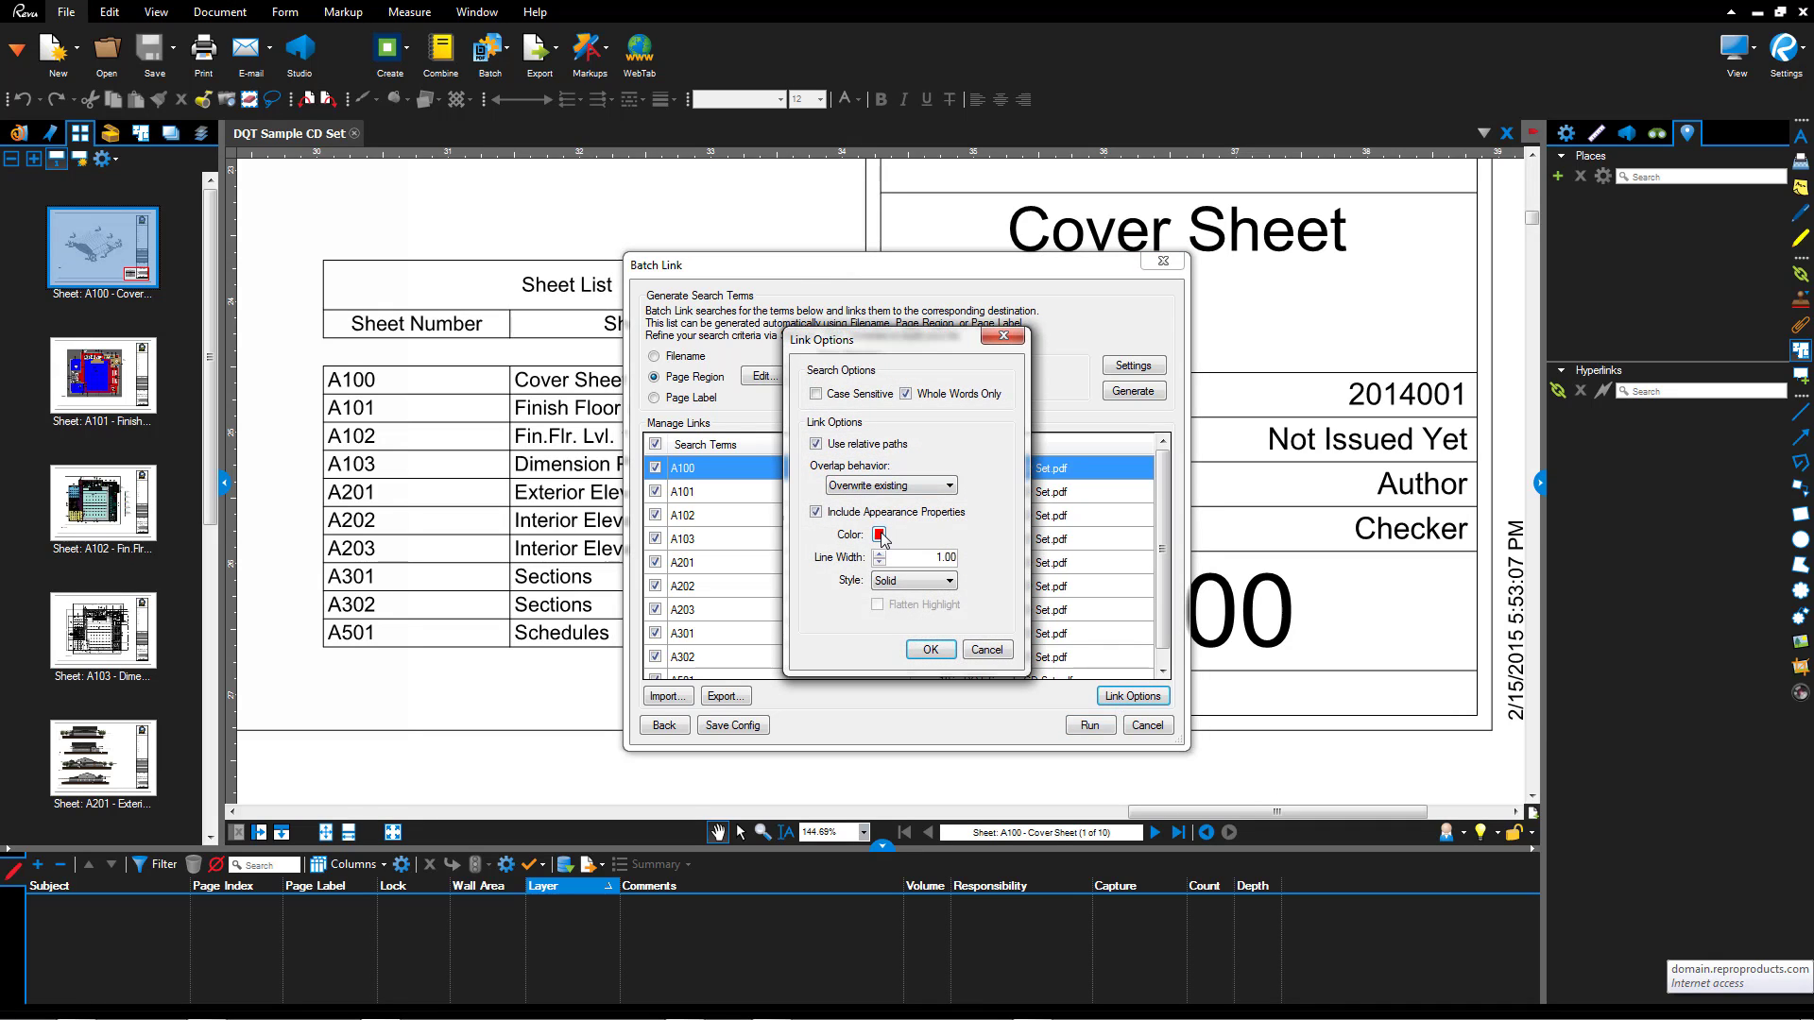
pyautogui.click(900, 581)
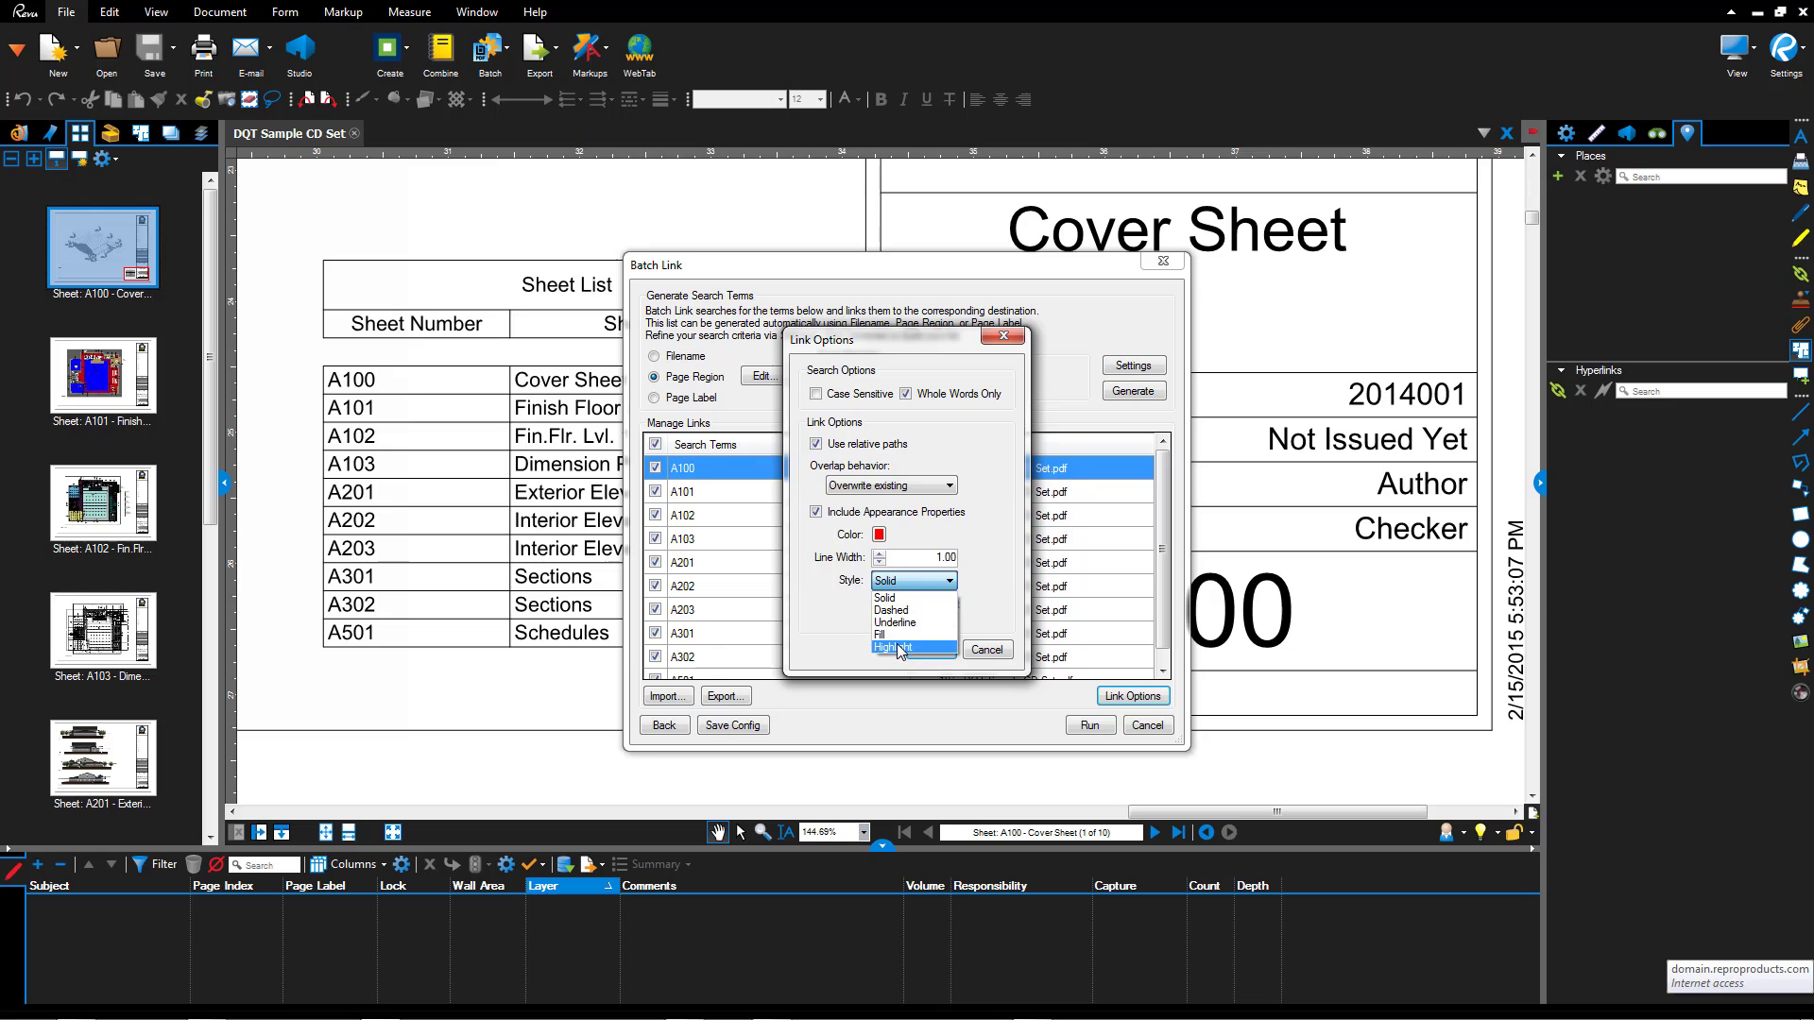
pyautogui.click(895, 648)
pyautogui.click(880, 535)
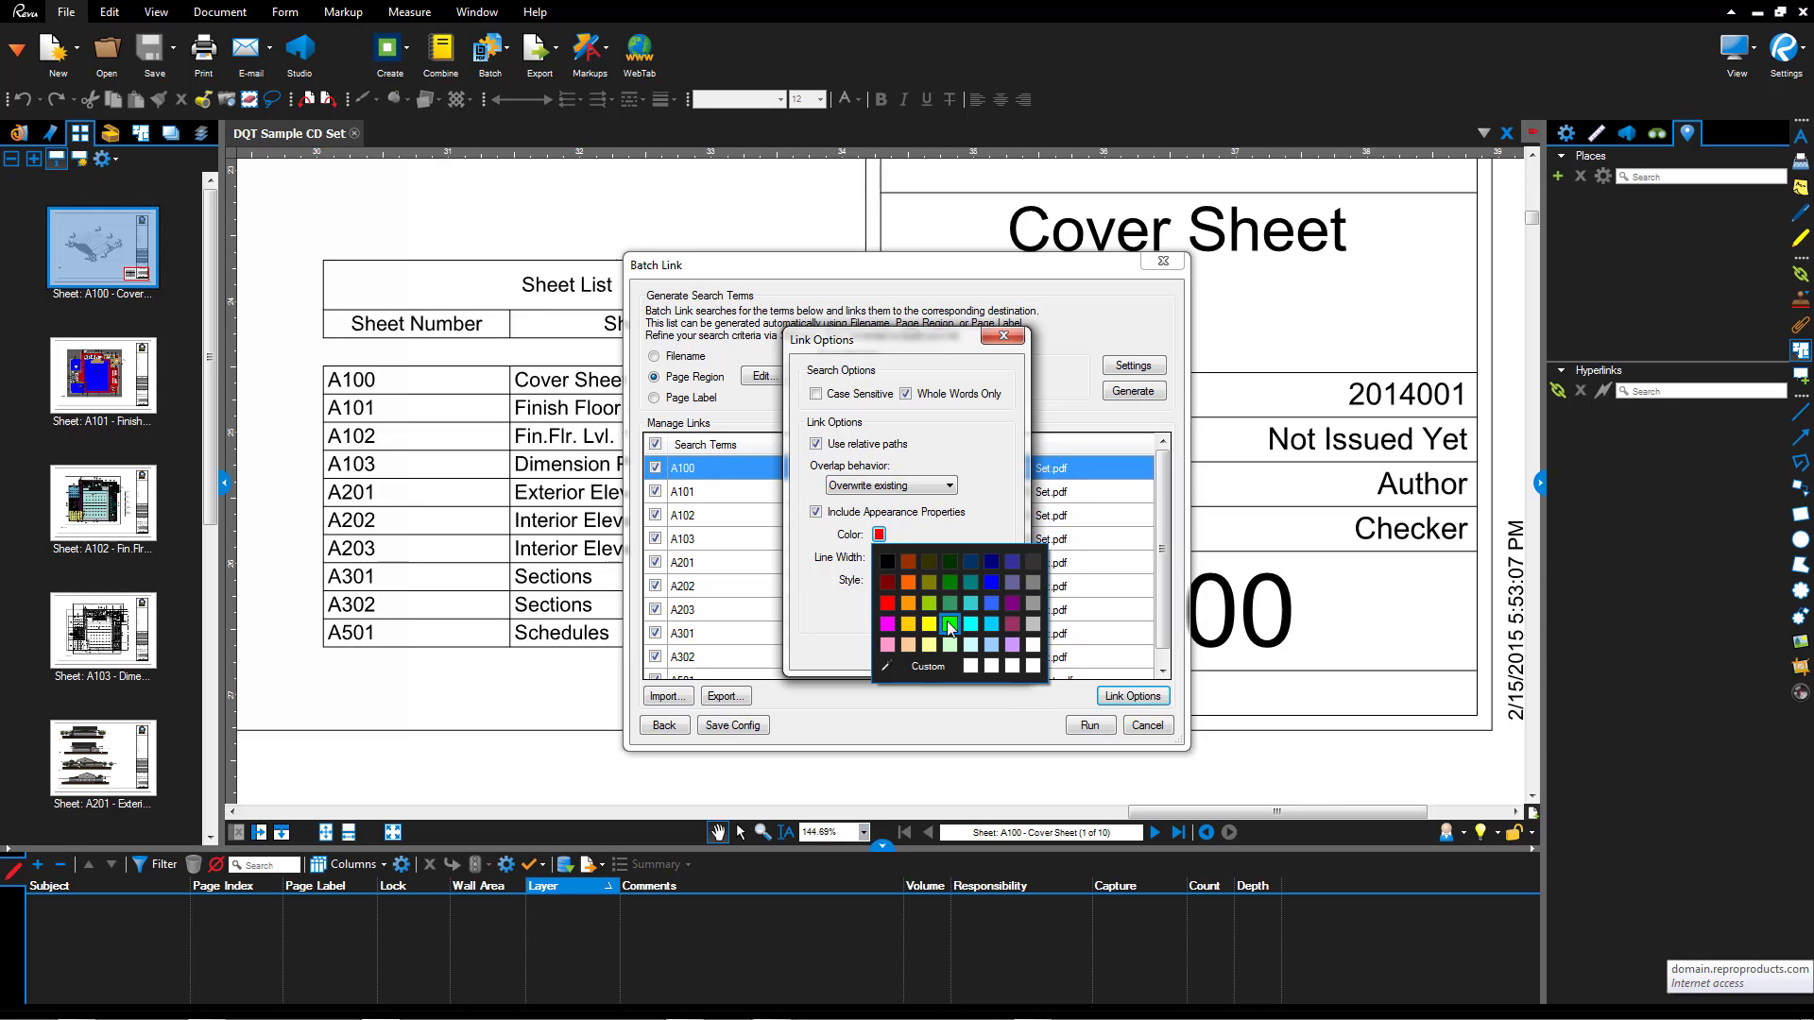
pyautogui.click(949, 623)
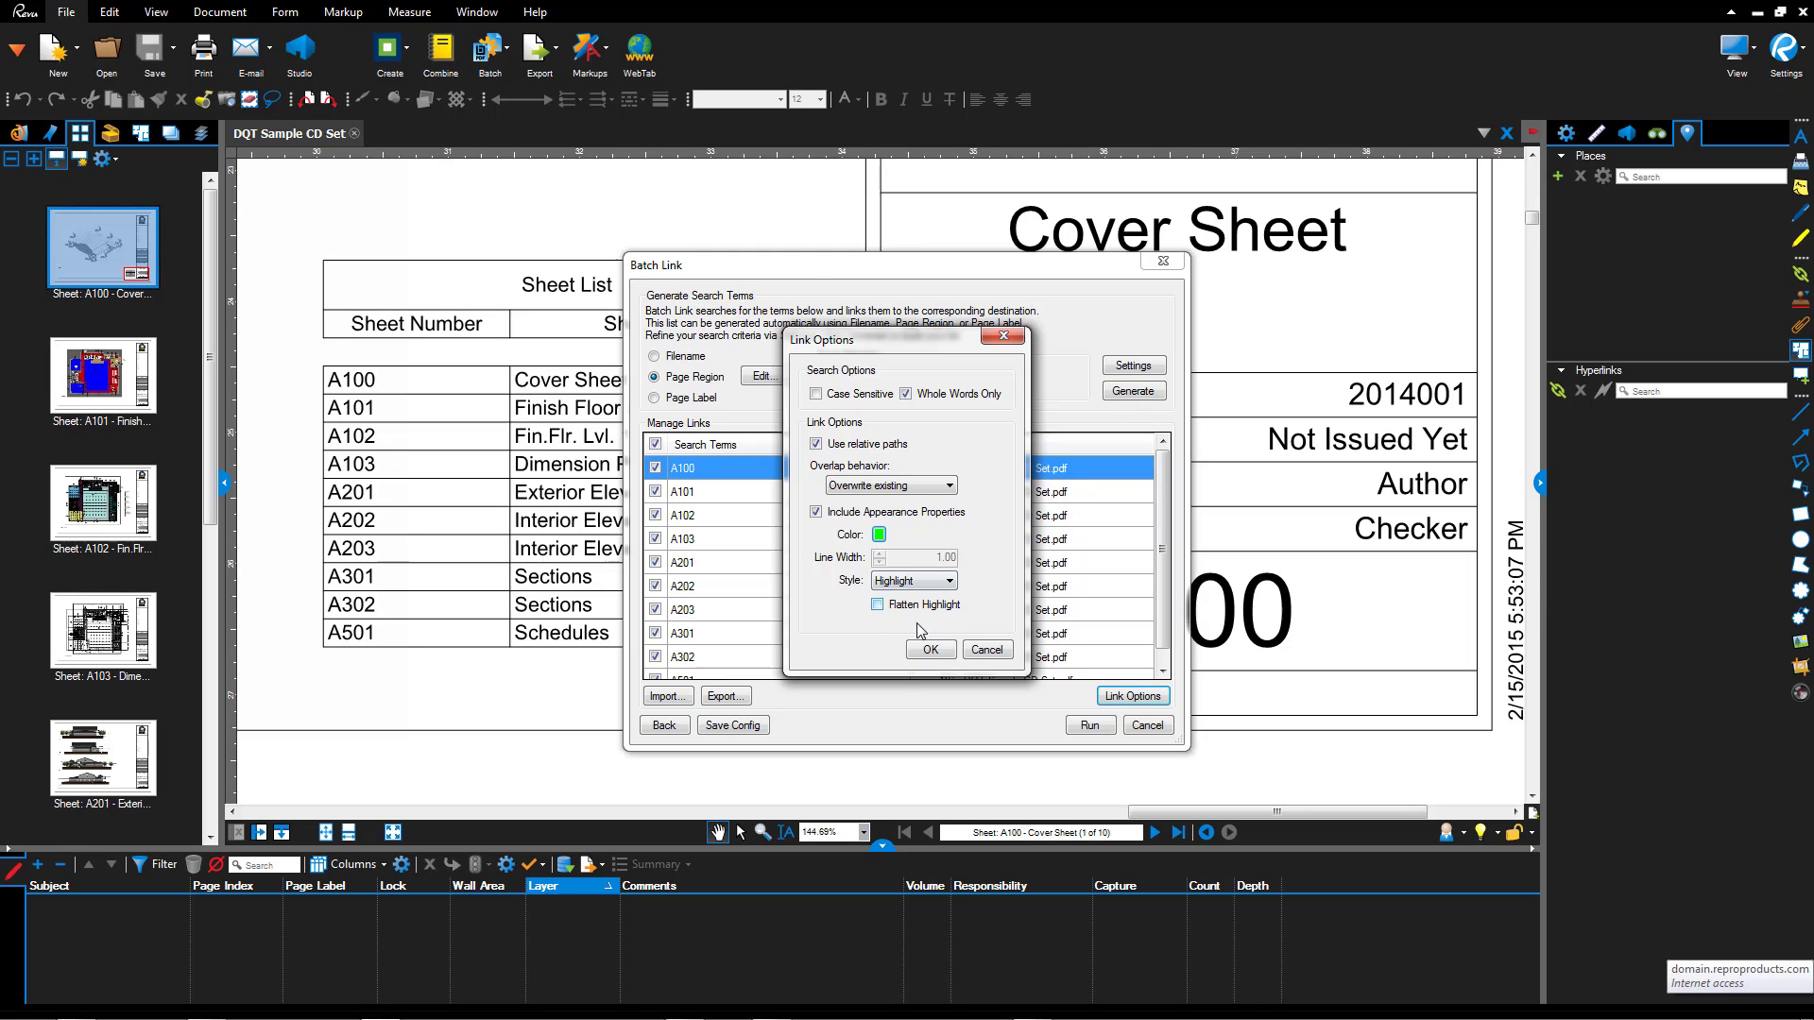
pyautogui.click(929, 650)
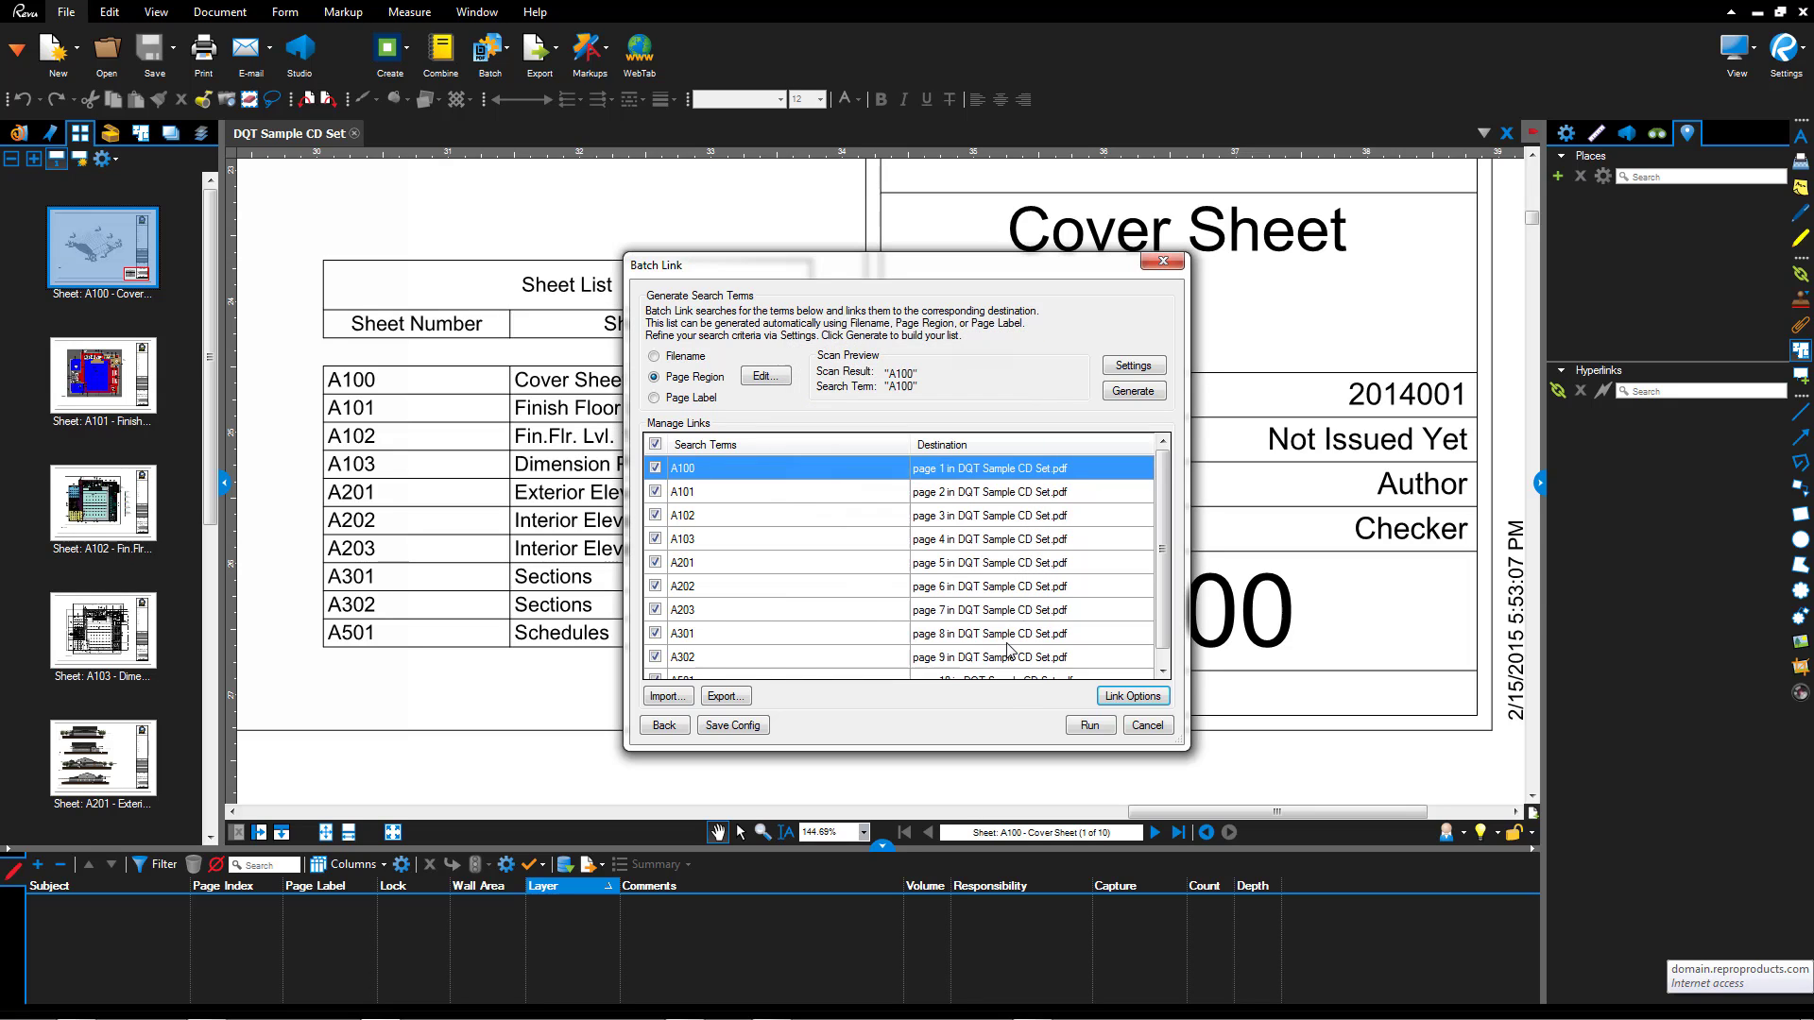
# Run and finish the batch link, and test the A202 link in the cover sheet's sheet list
pyautogui.click(1090, 726)
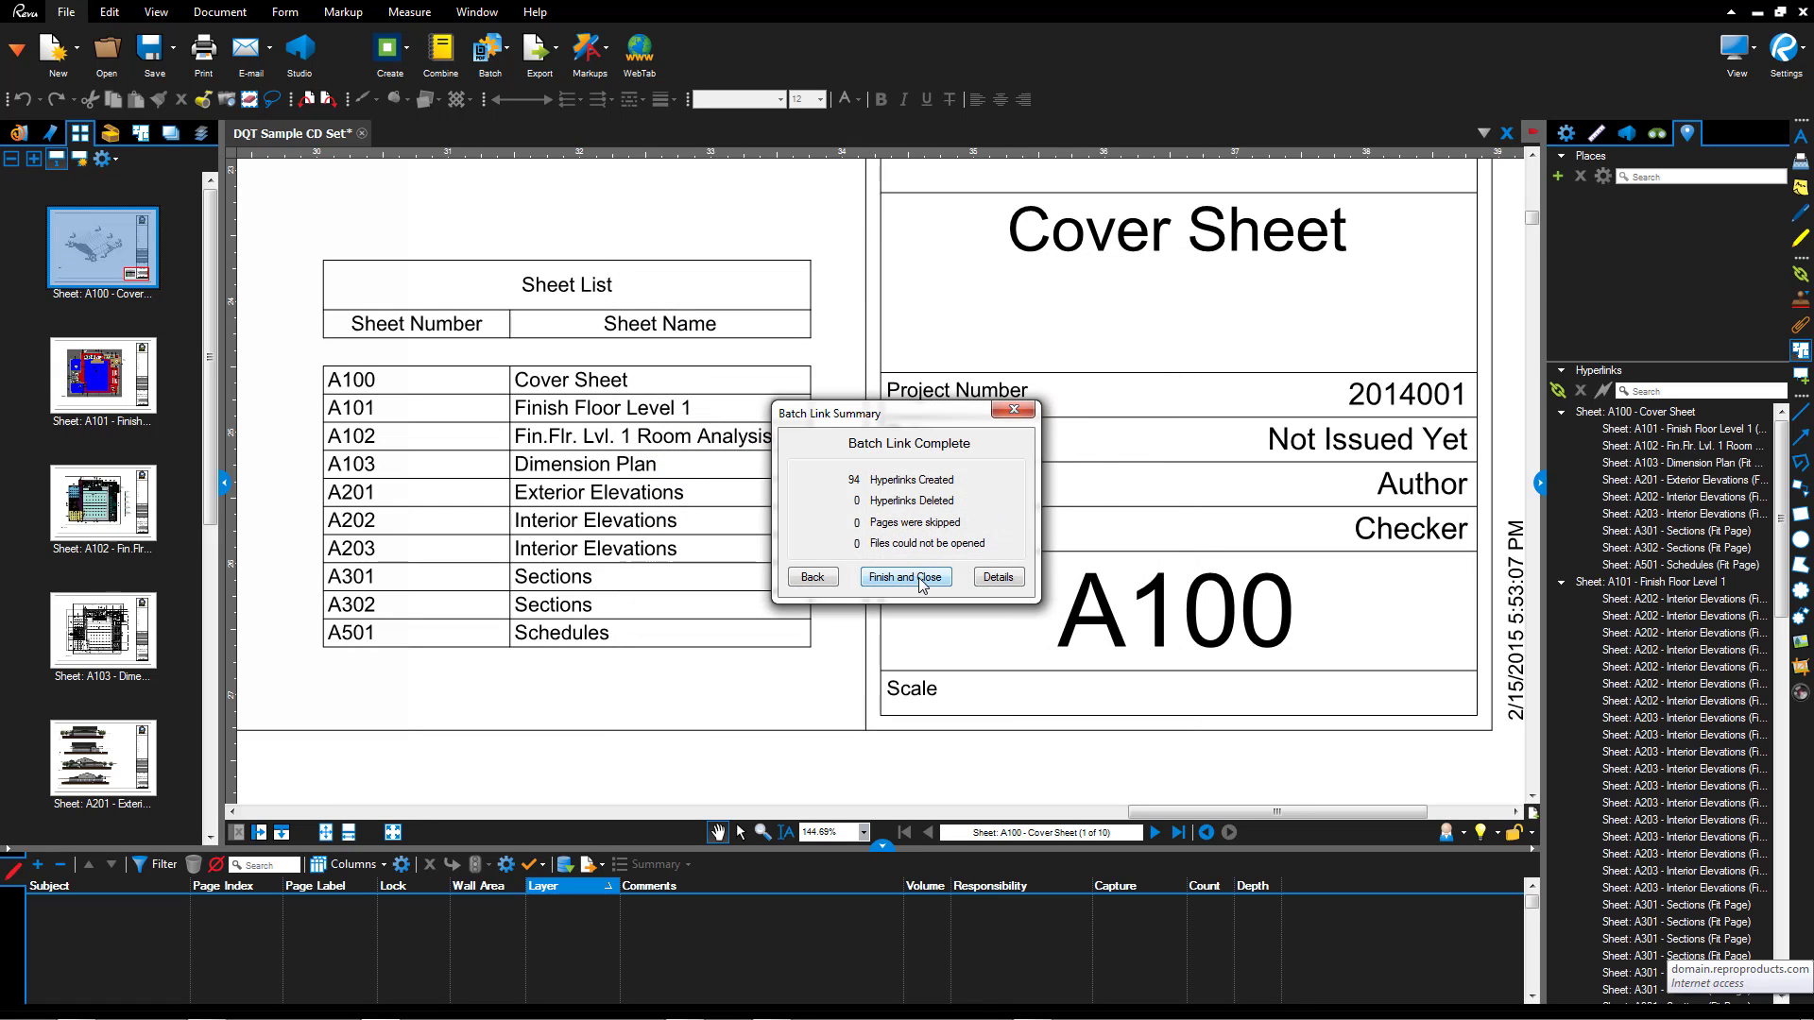
pyautogui.click(921, 580)
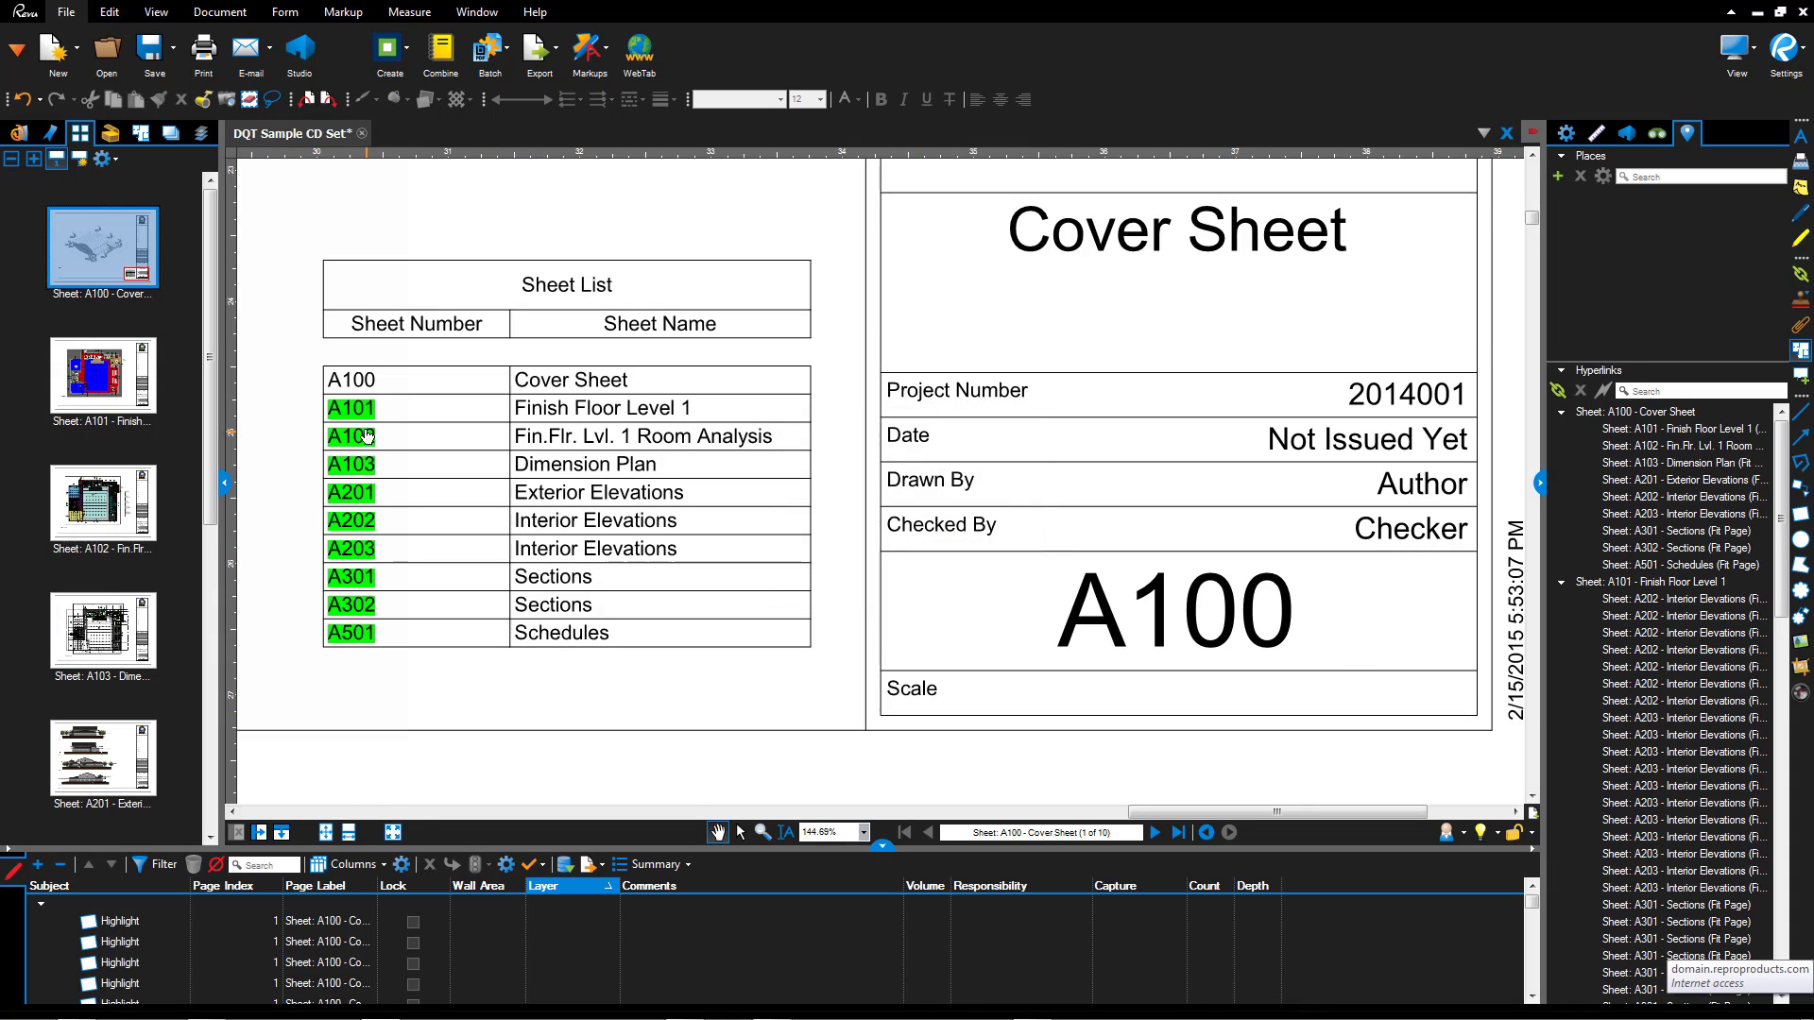
pyautogui.click(358, 526)
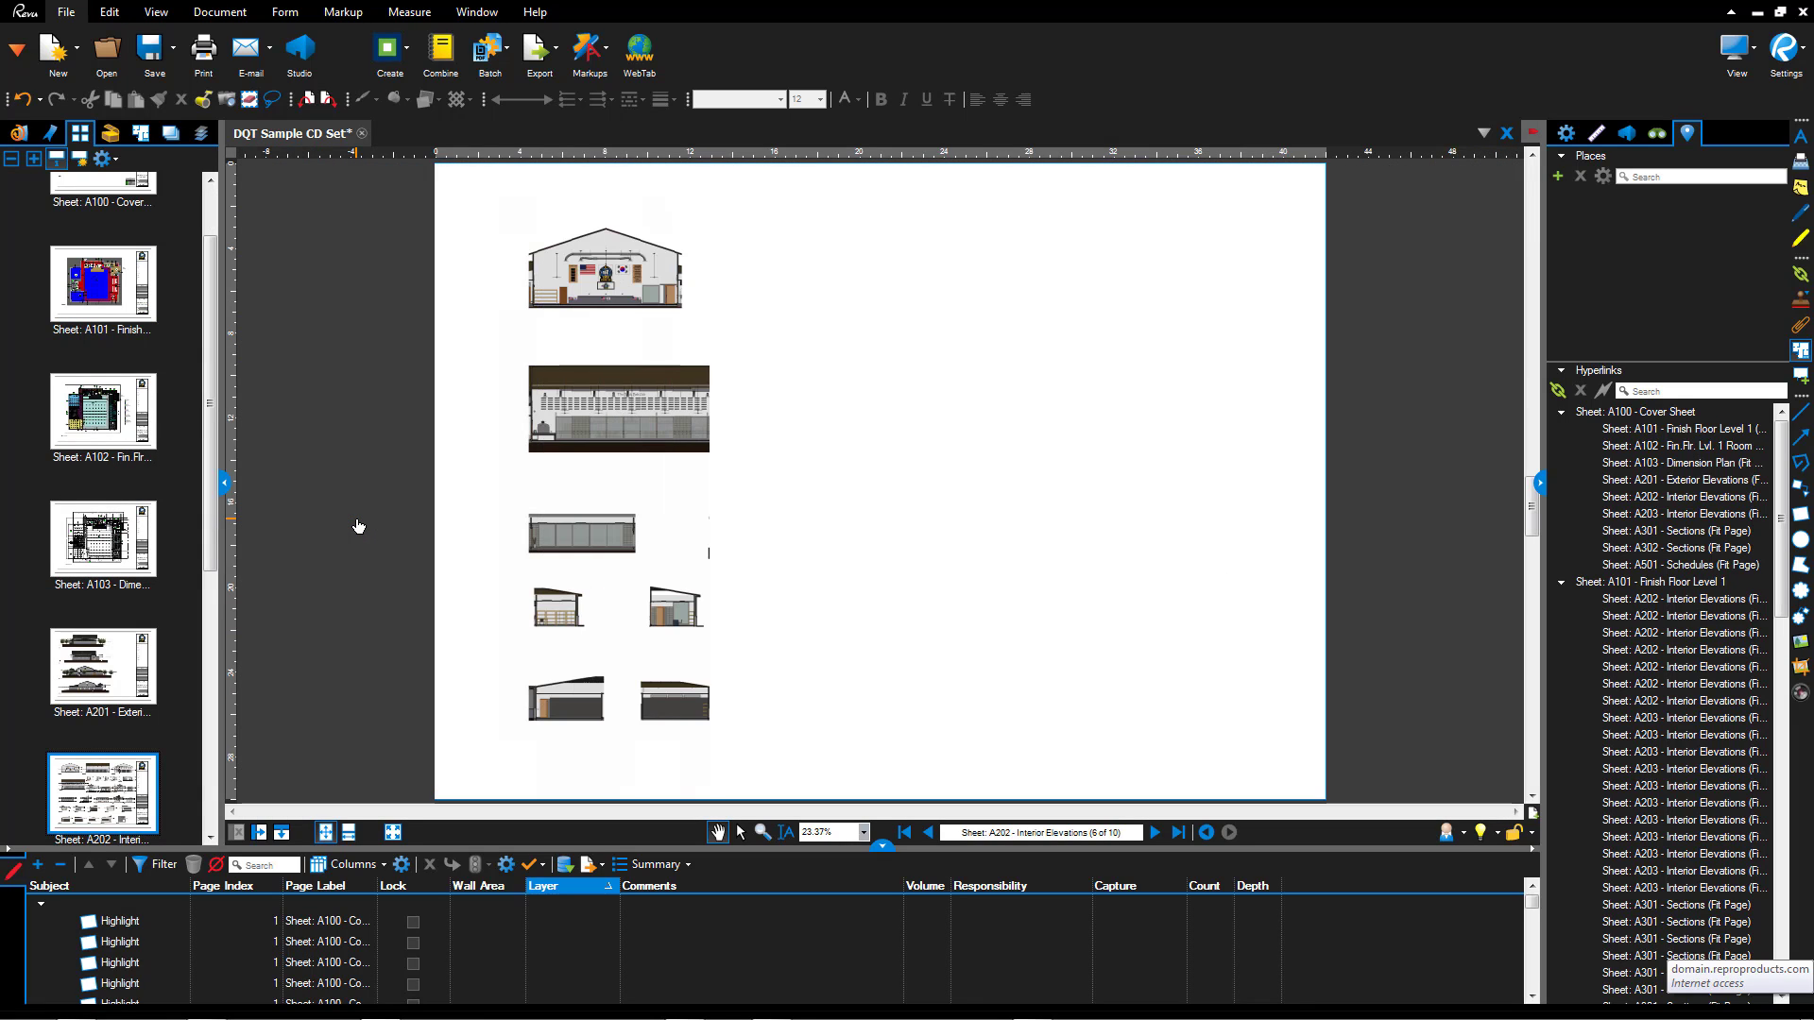
# Examine the linked section and elevation callouts on the A103 Dimension Plan, and follow an A202 callout link
pyautogui.click(106, 432)
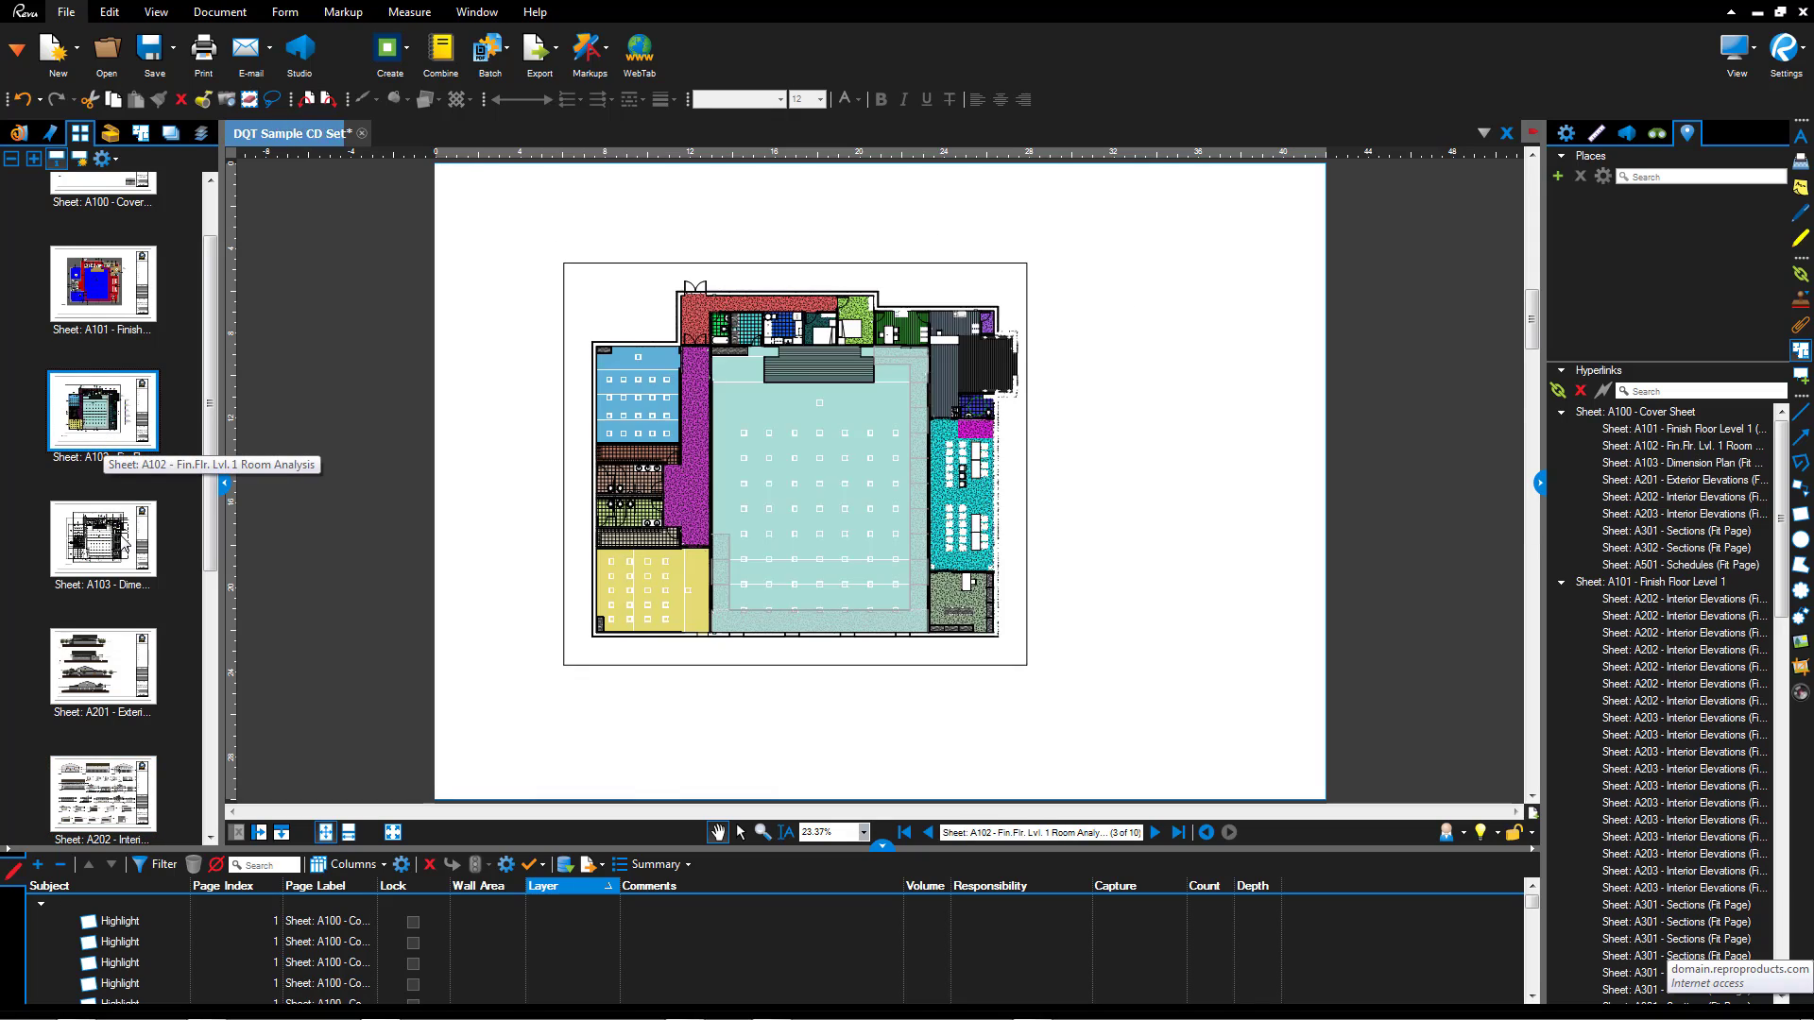
pyautogui.click(121, 534)
pyautogui.scroll(7, 912, 285)
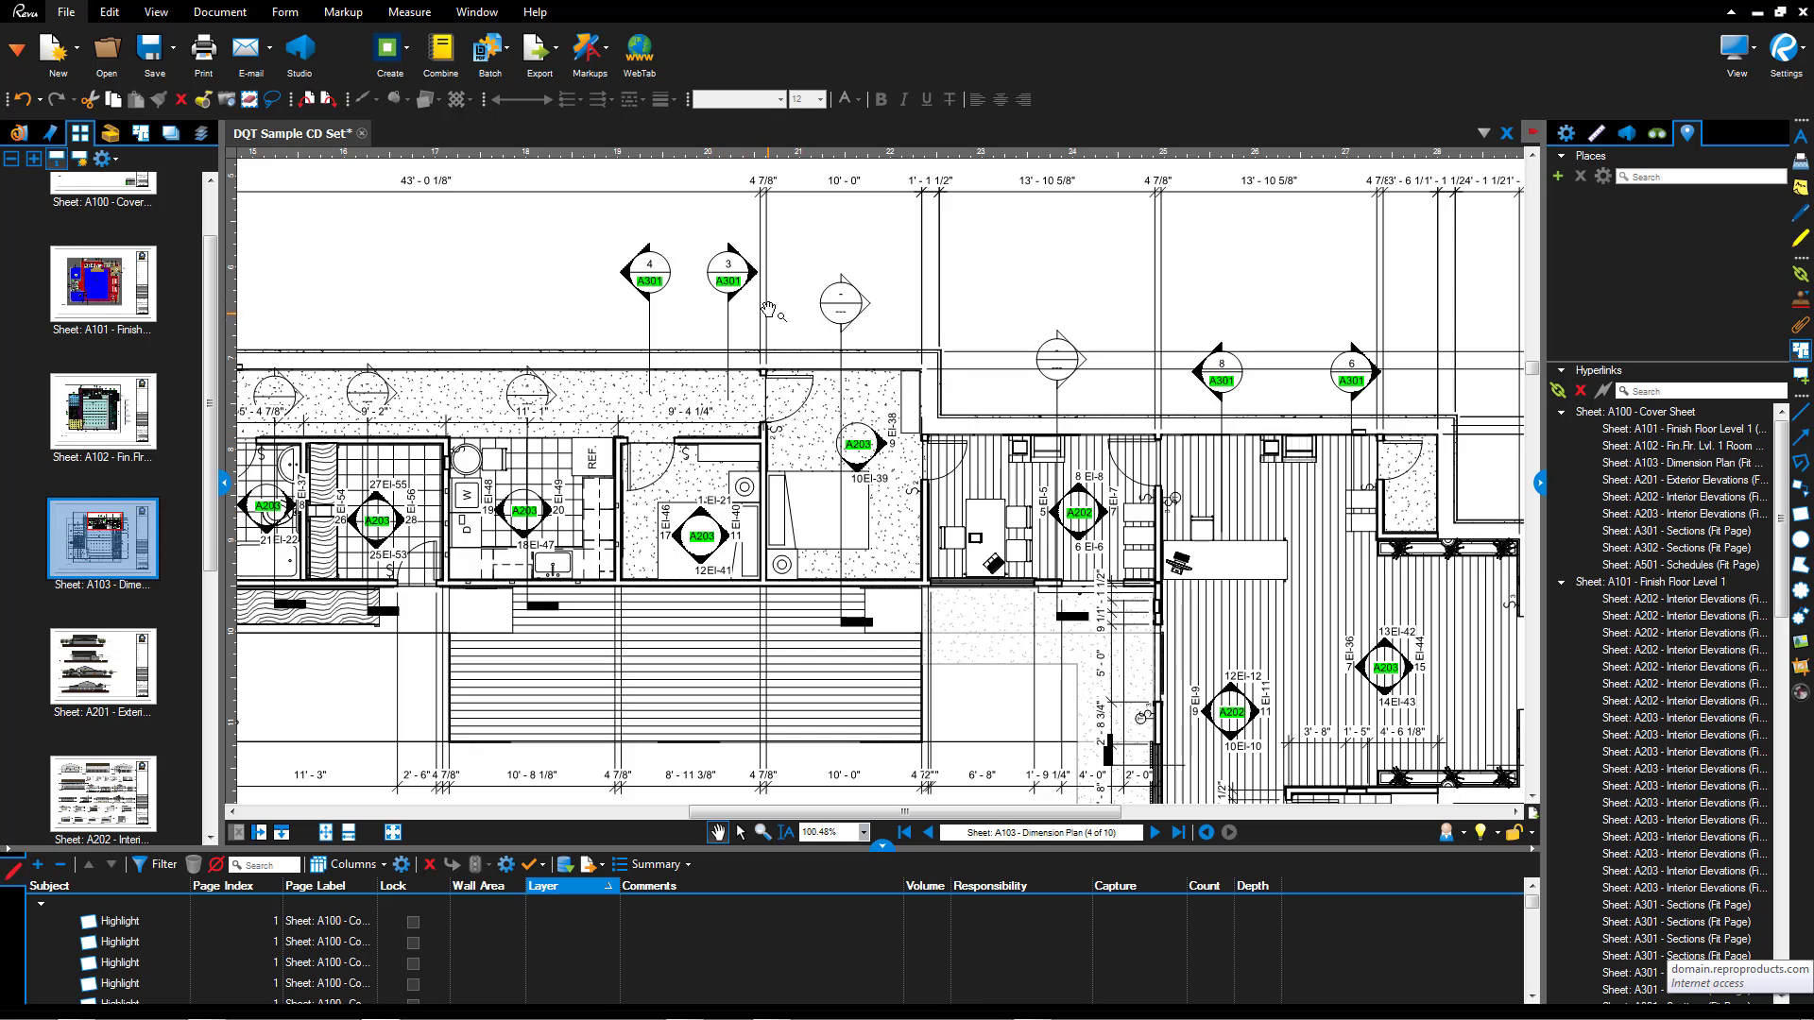
pyautogui.scroll(4, 378, 525)
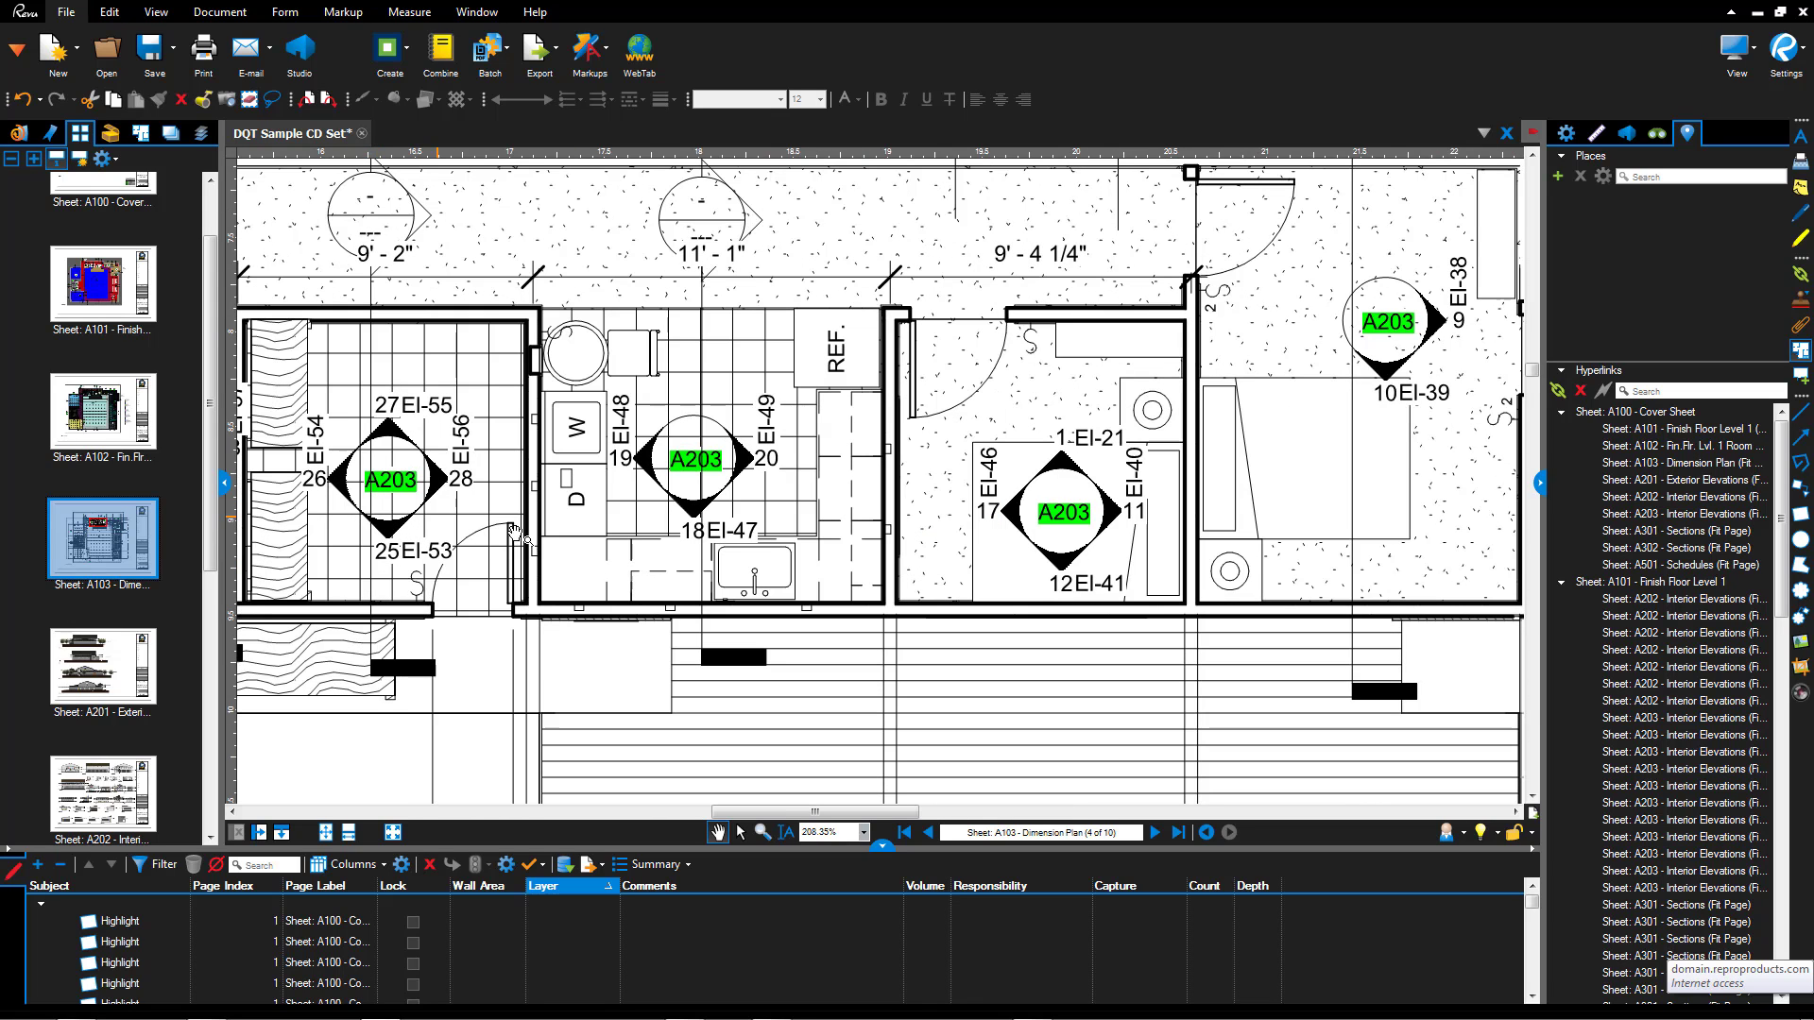
pyautogui.scroll(-5, 1182, 400)
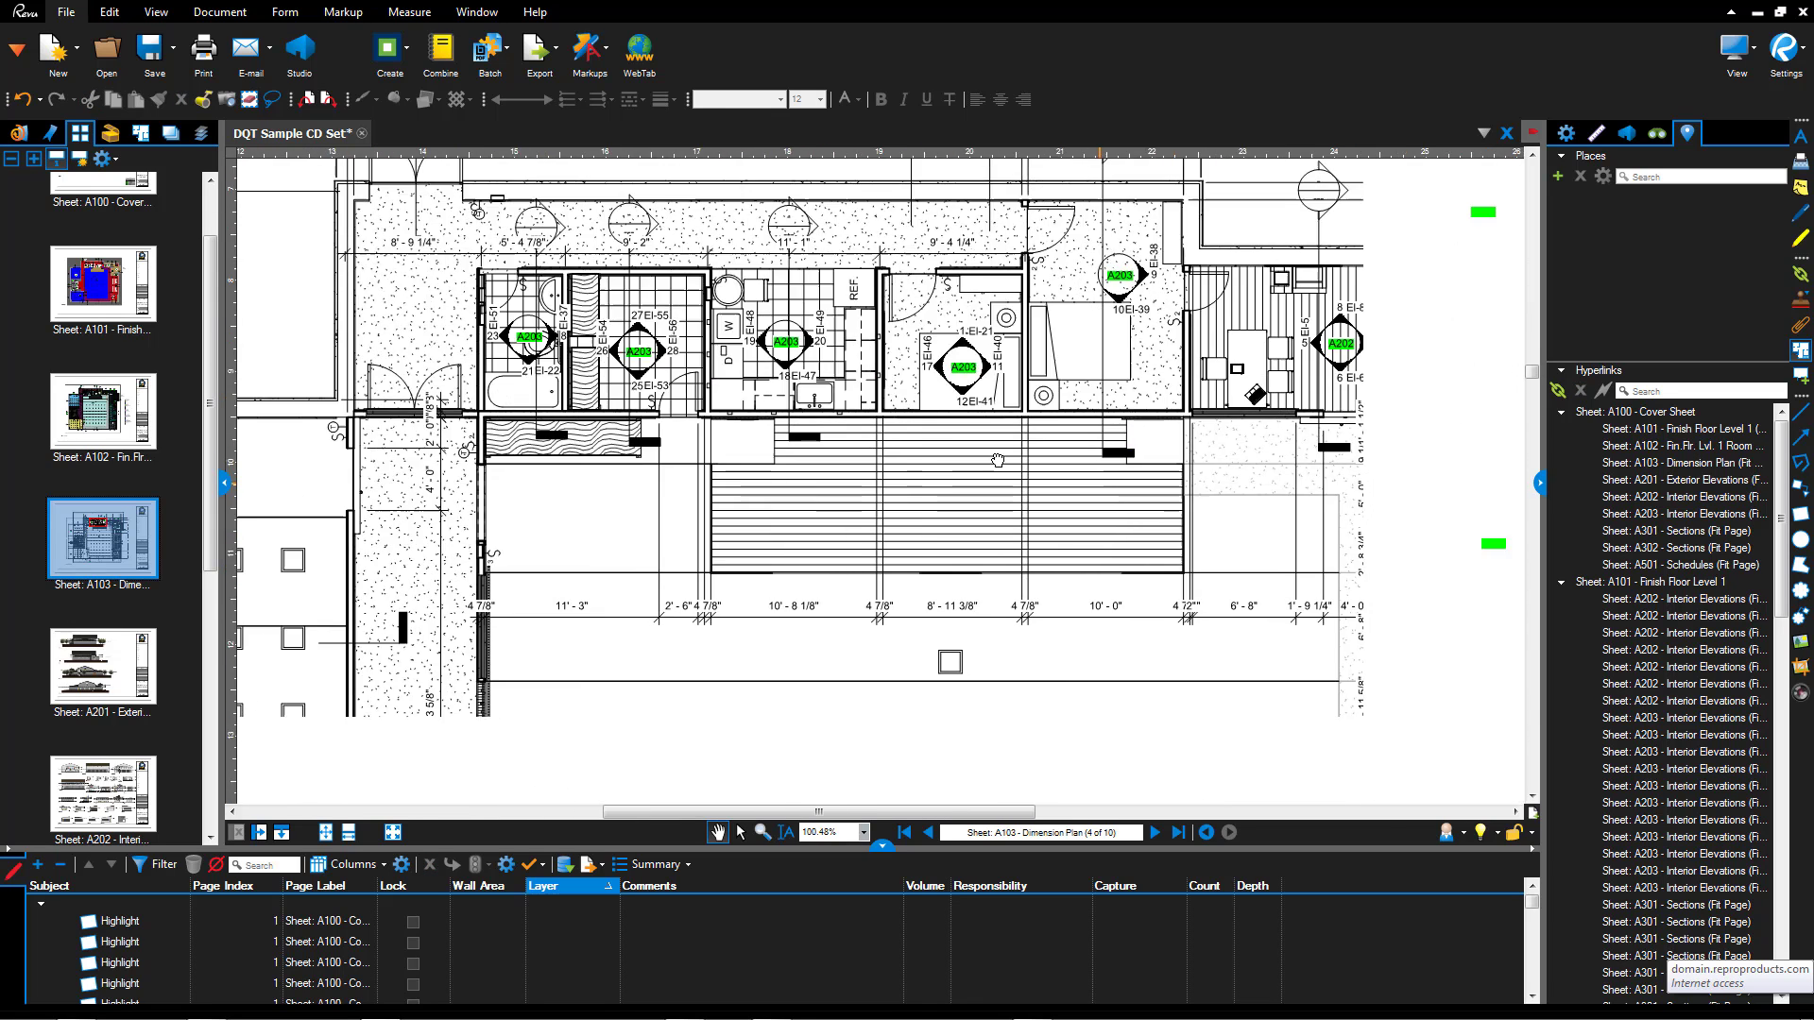
pyautogui.scroll(4, 1361, 472)
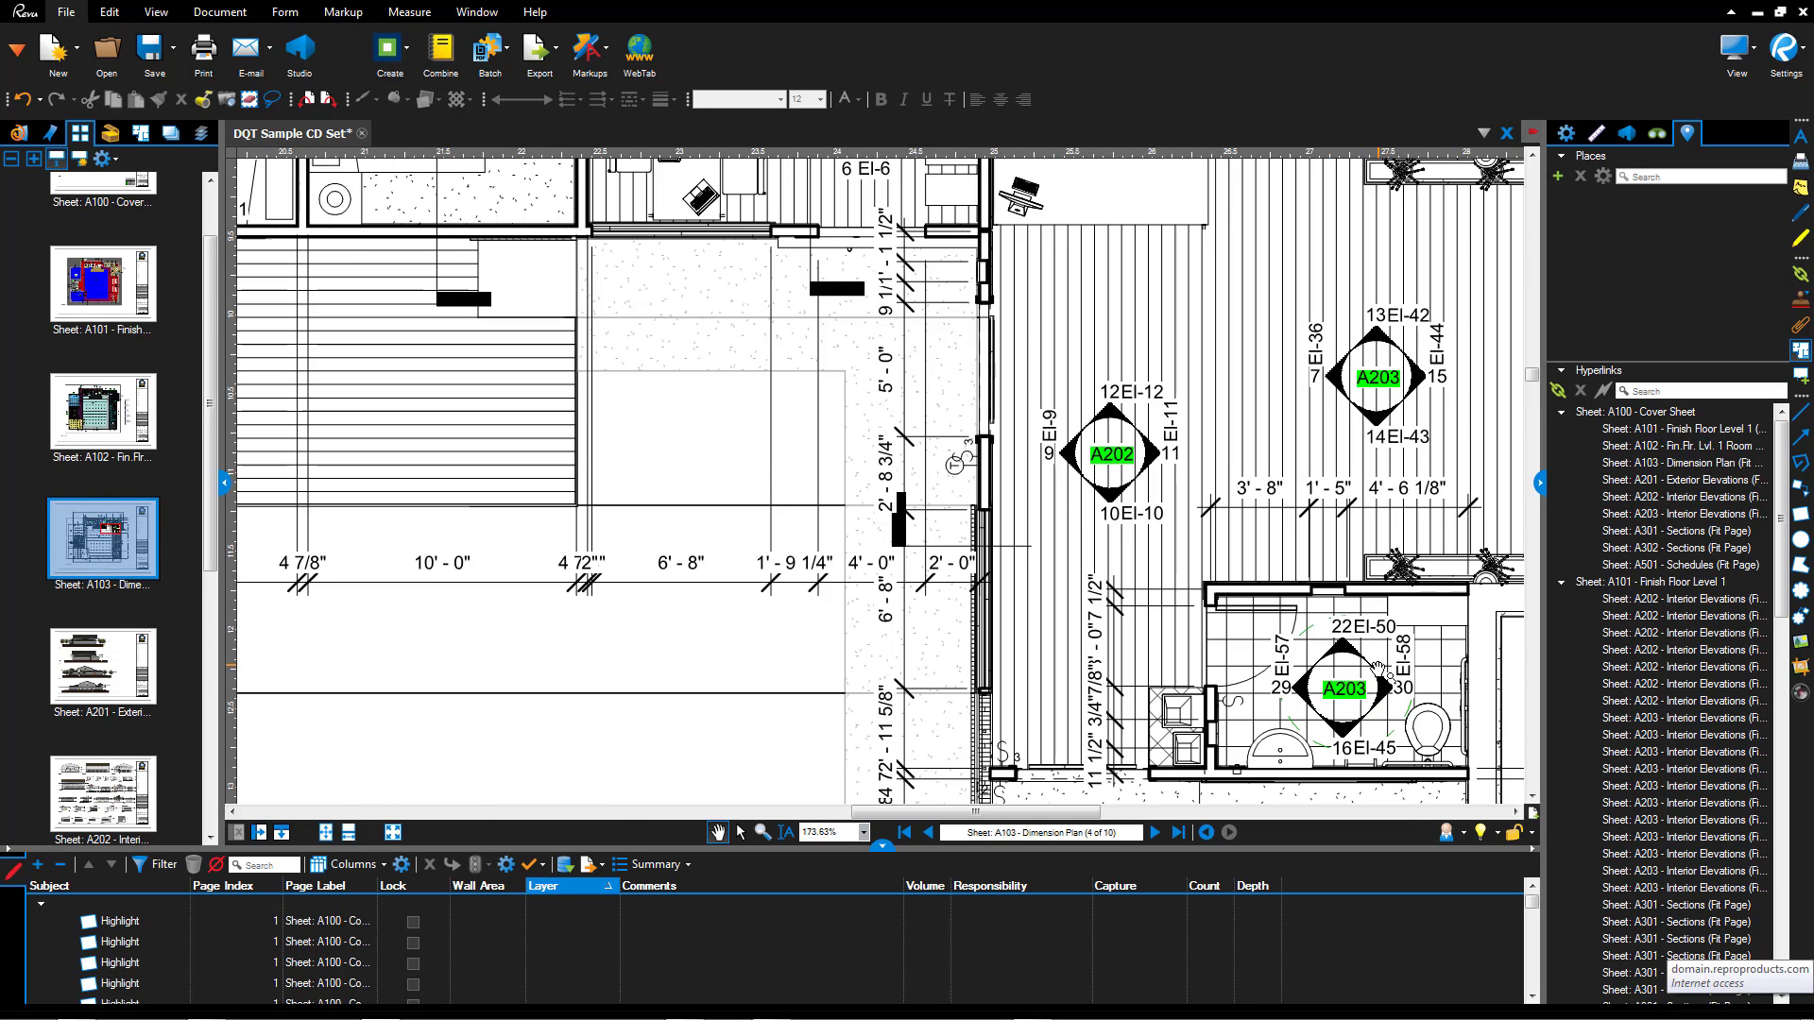
pyautogui.click(1129, 462)
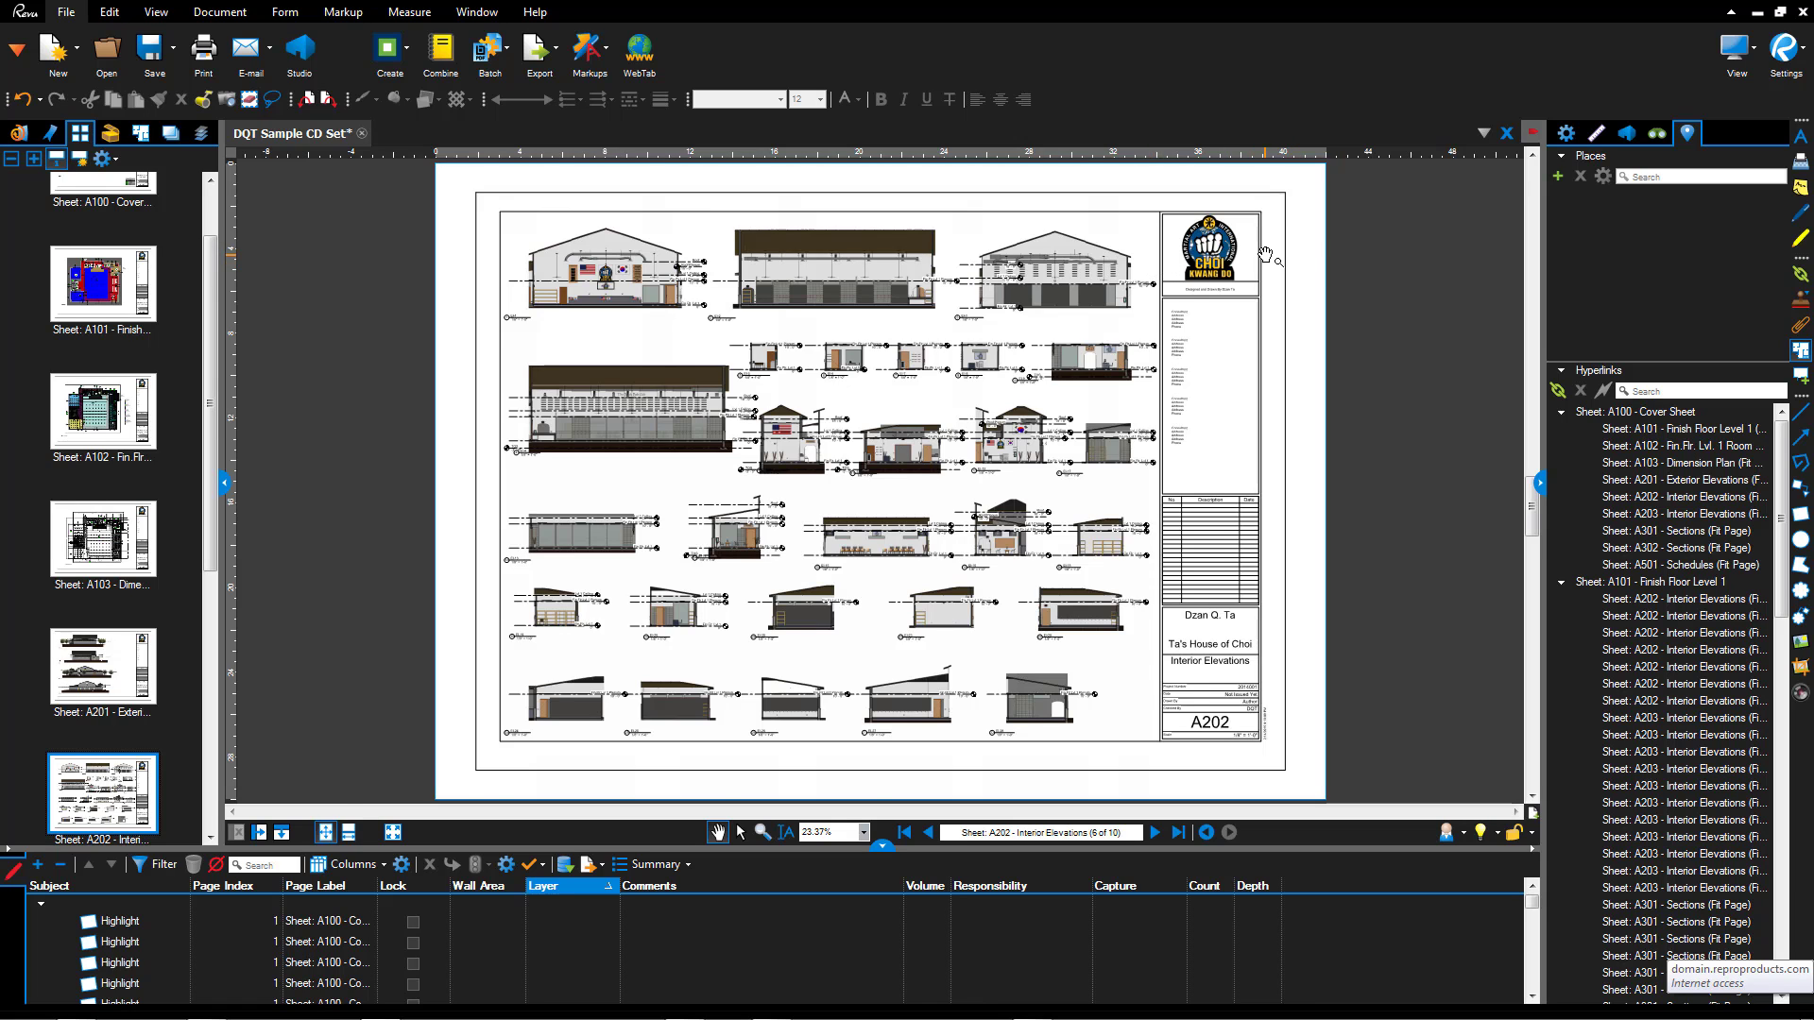
# Draw a hyperlink rectangle about 2.63 by 3.10 inches around the Choi Kwang Do logo in the A202 title block
pyautogui.scroll(6, 1155, 266)
pyautogui.scroll(2, 1170, 436)
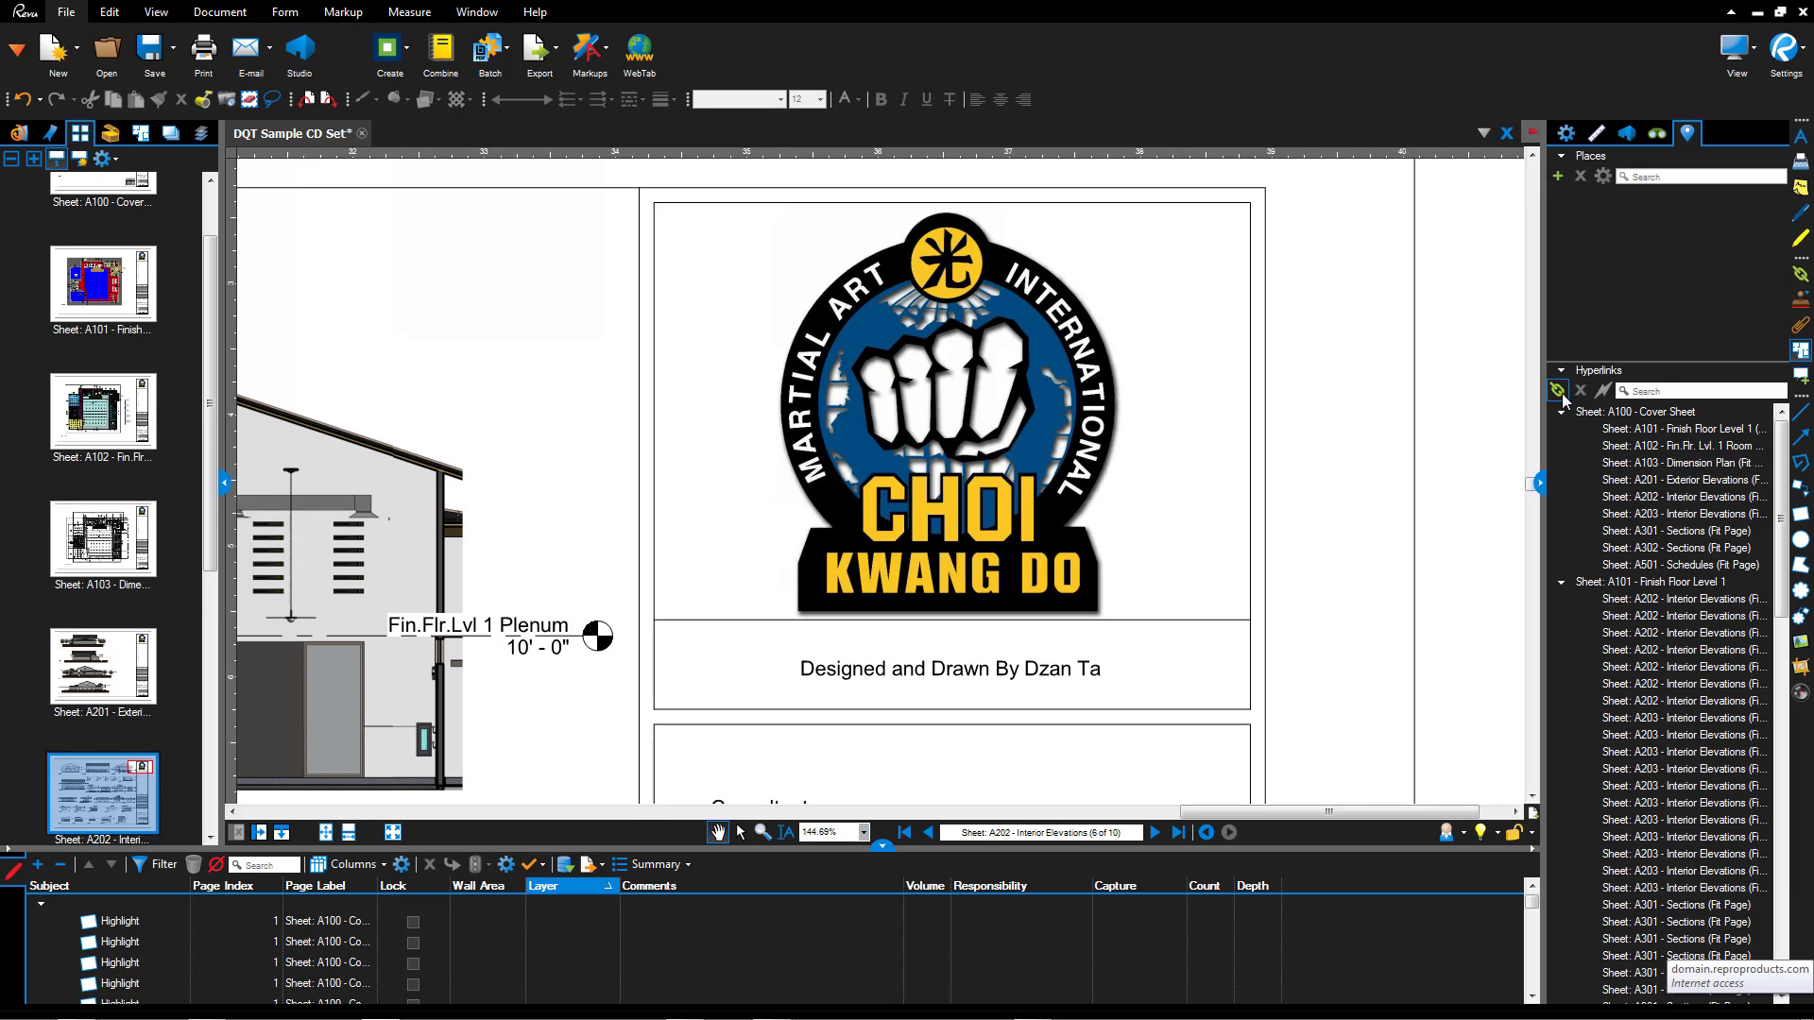
pyautogui.click(229, 14)
pyautogui.click(342, 12)
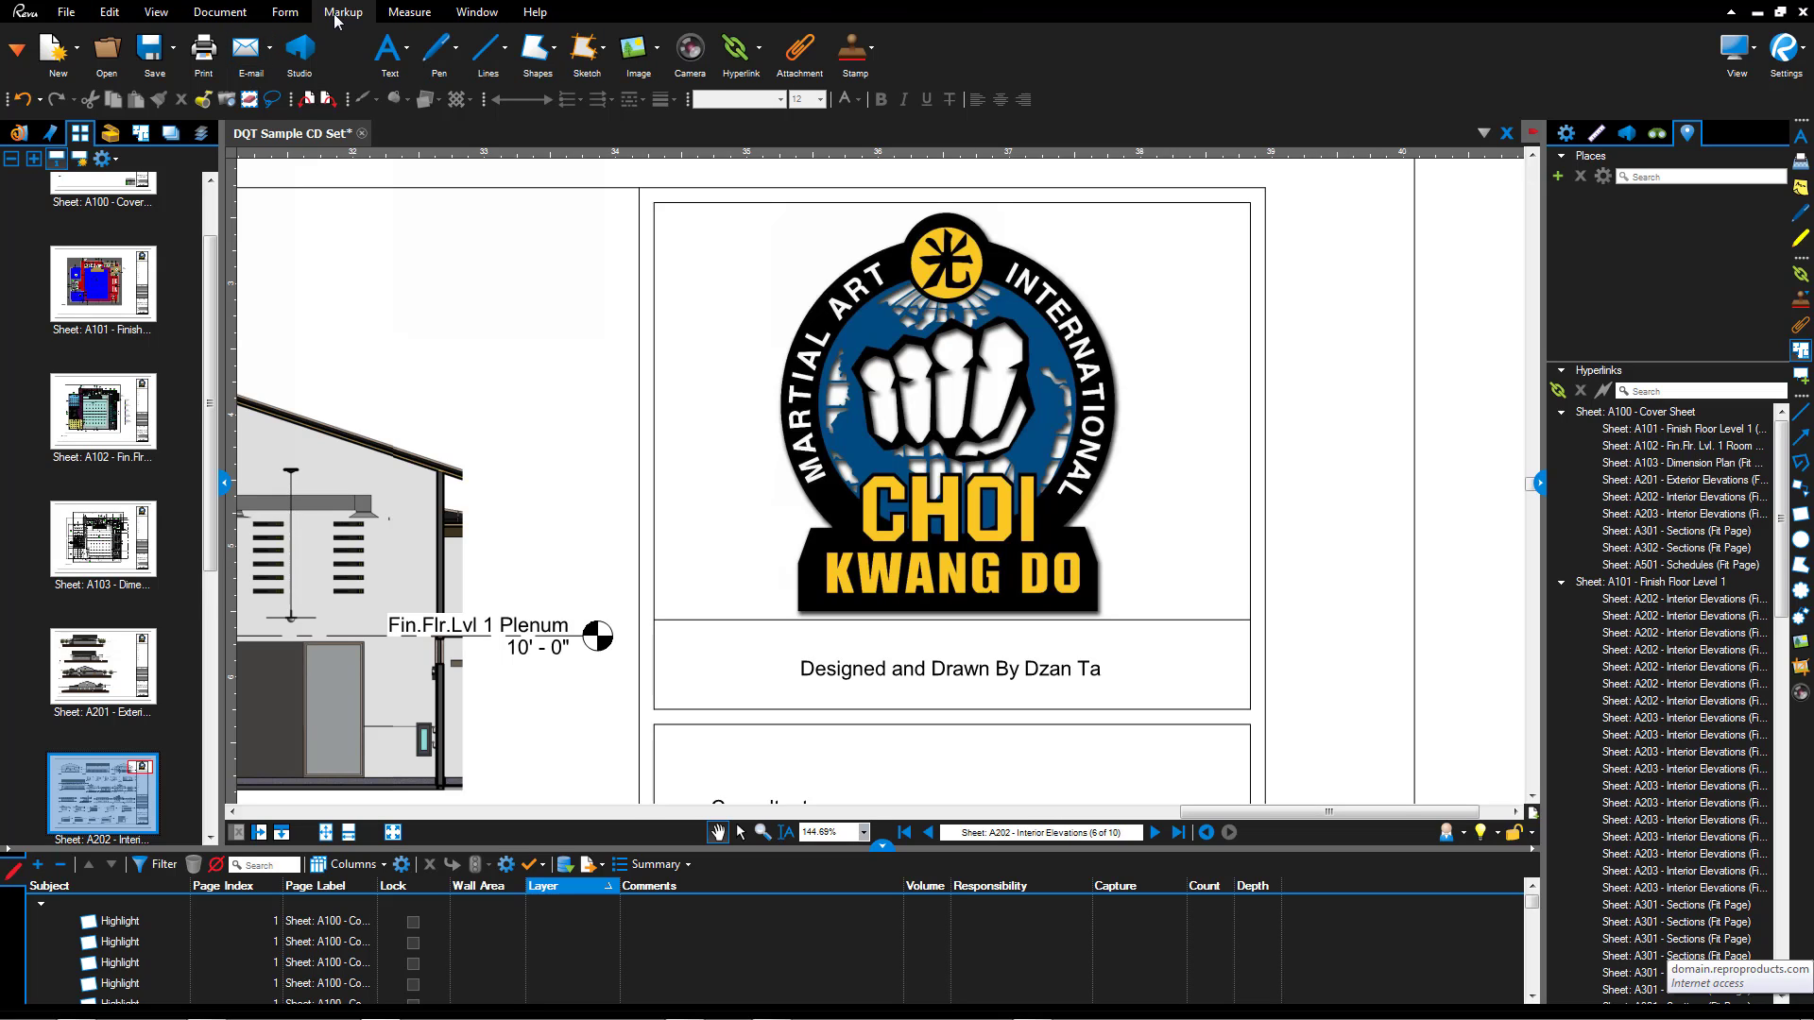
pyautogui.click(736, 49)
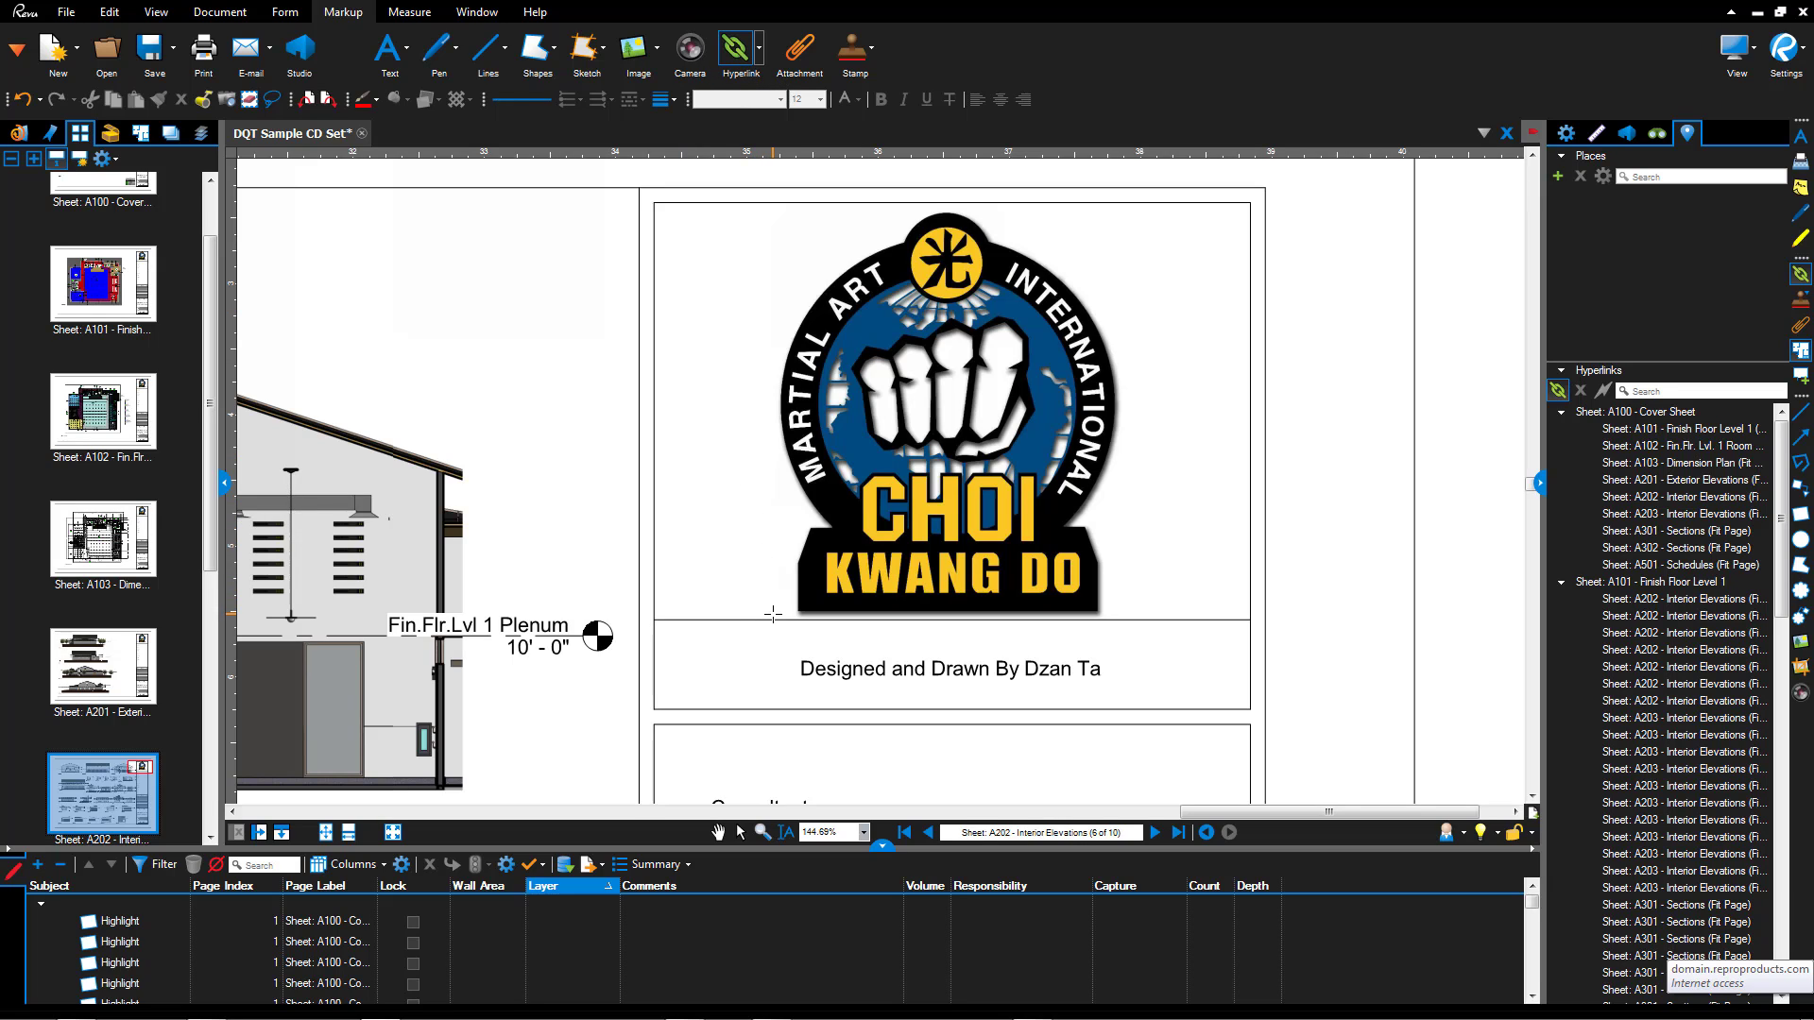
pyautogui.moveTo(776, 615); pyautogui.dragTo(1122, 206)
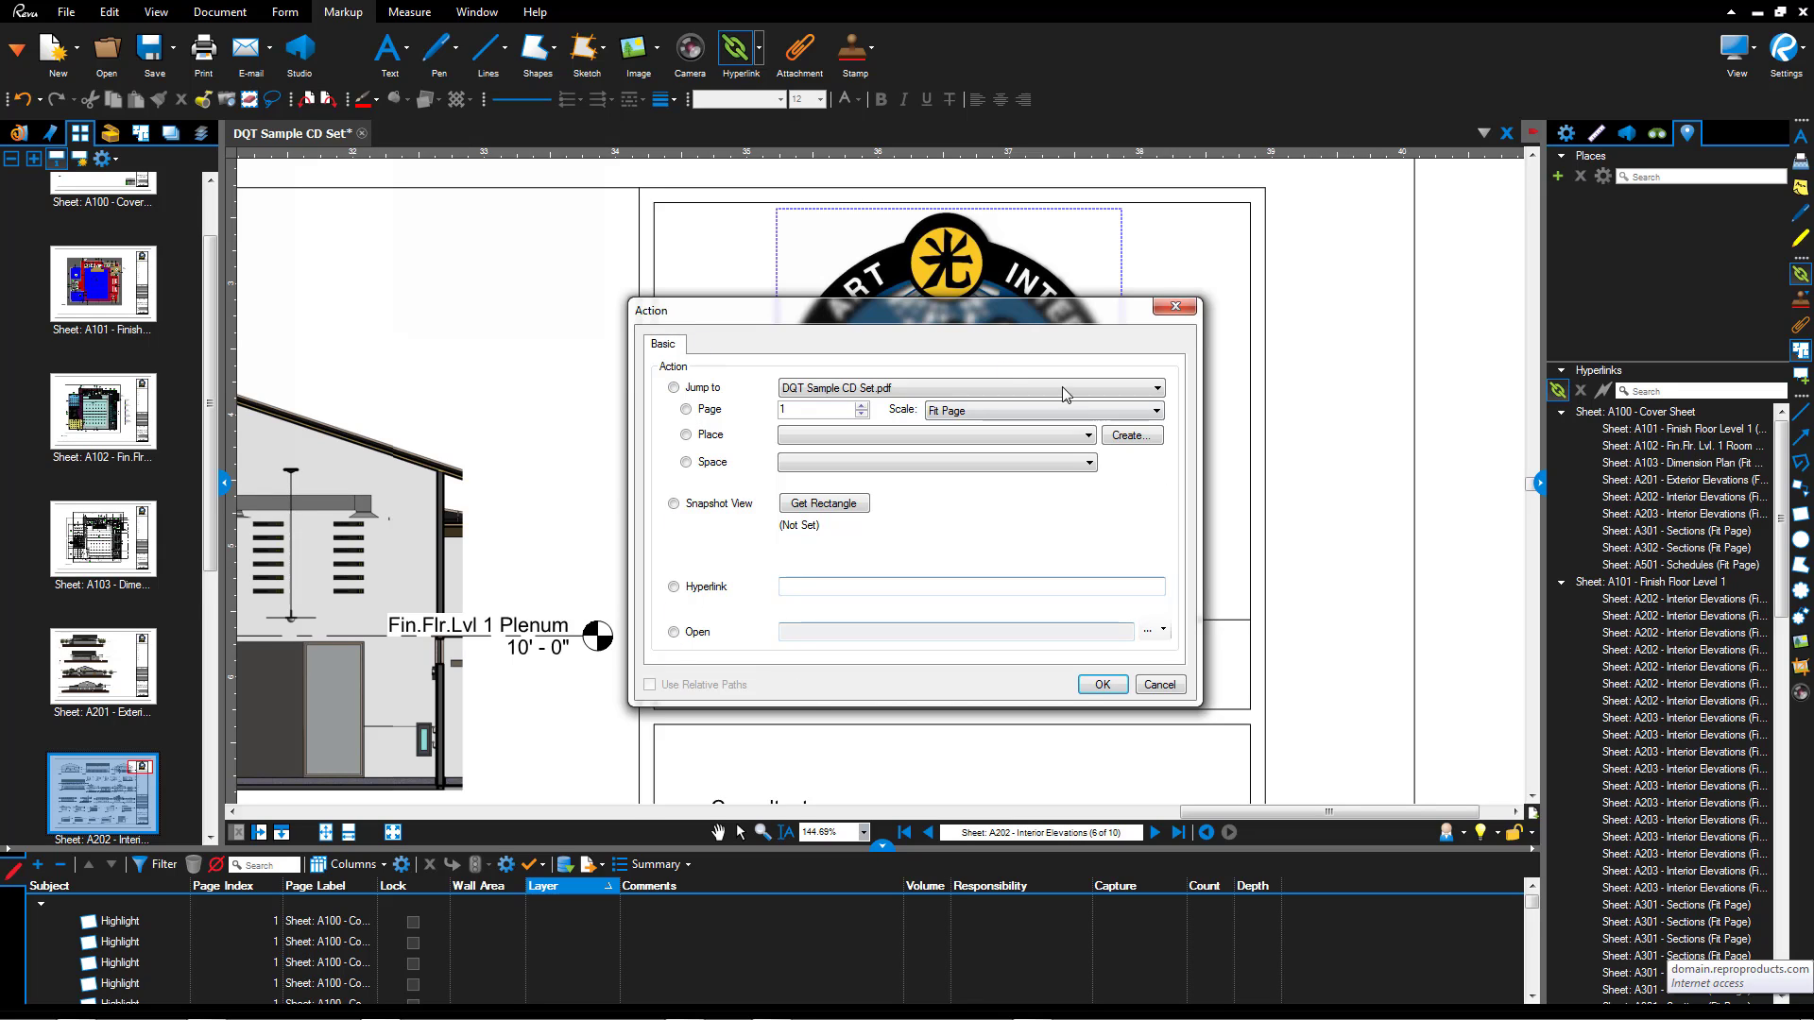
pyautogui.click(690, 592)
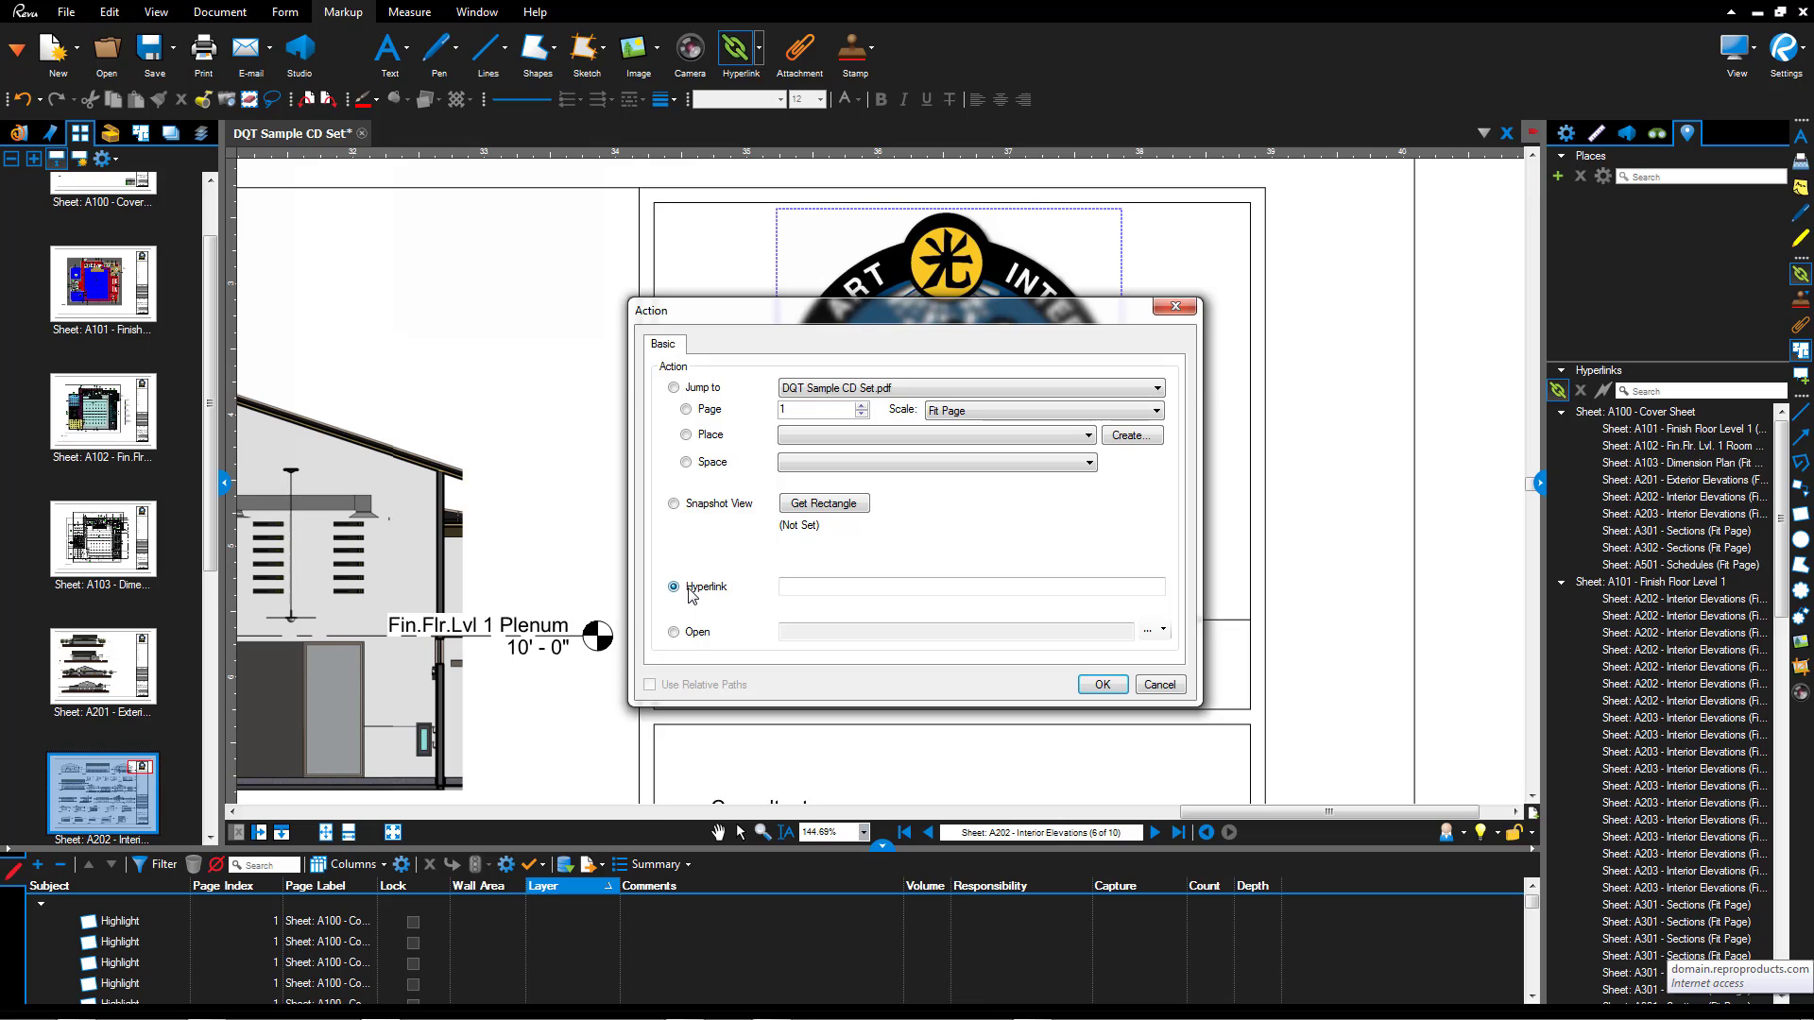
pyautogui.write('www.choikwangdo.com')
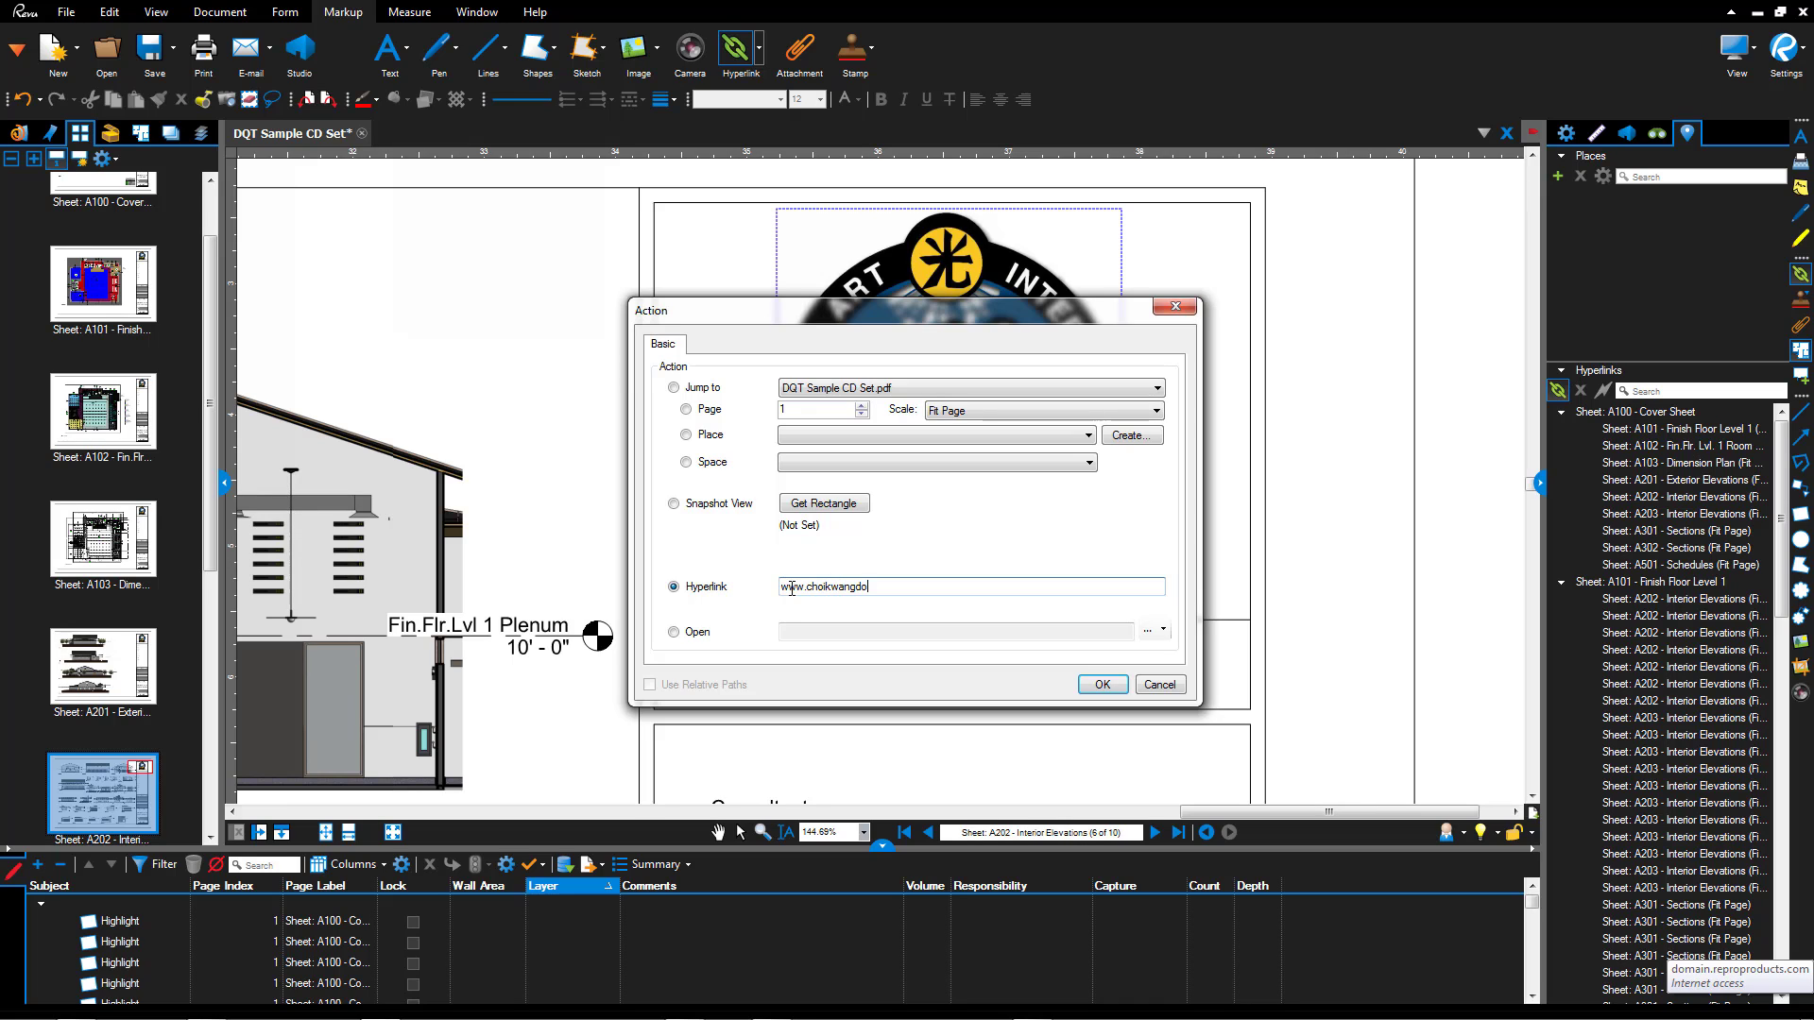
pyautogui.click(1102, 684)
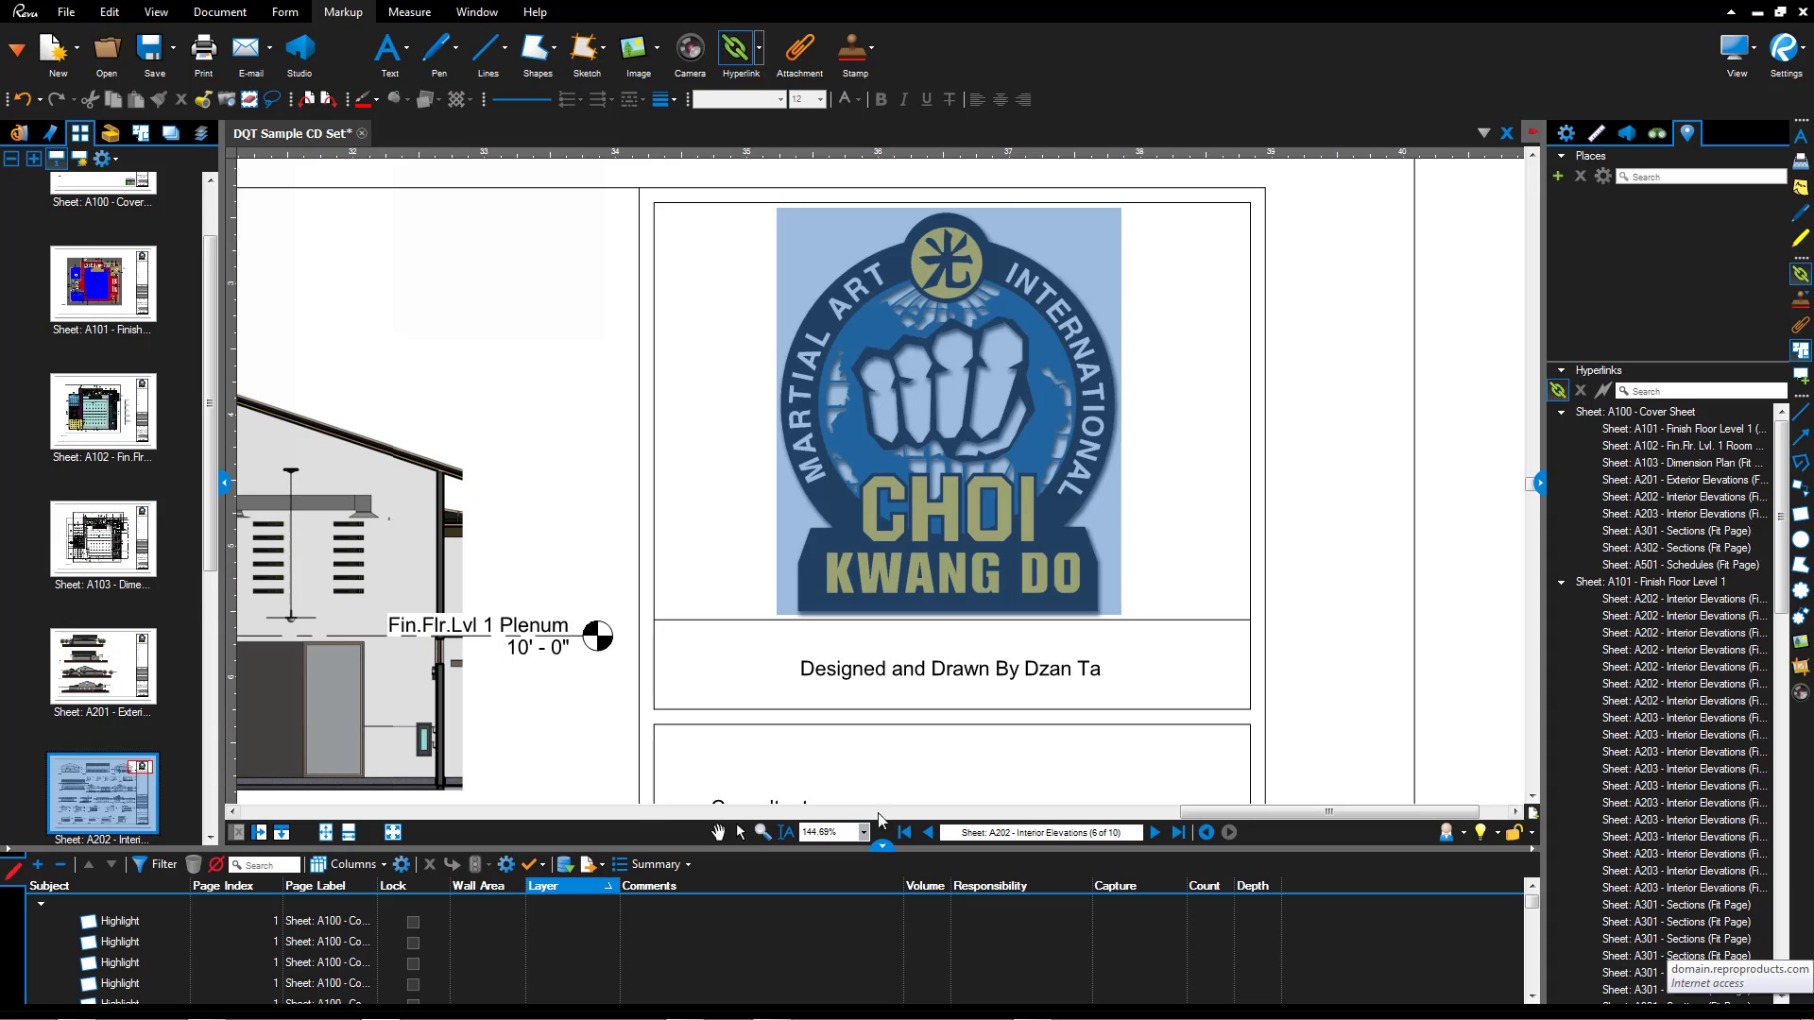
pyautogui.press('Escape')
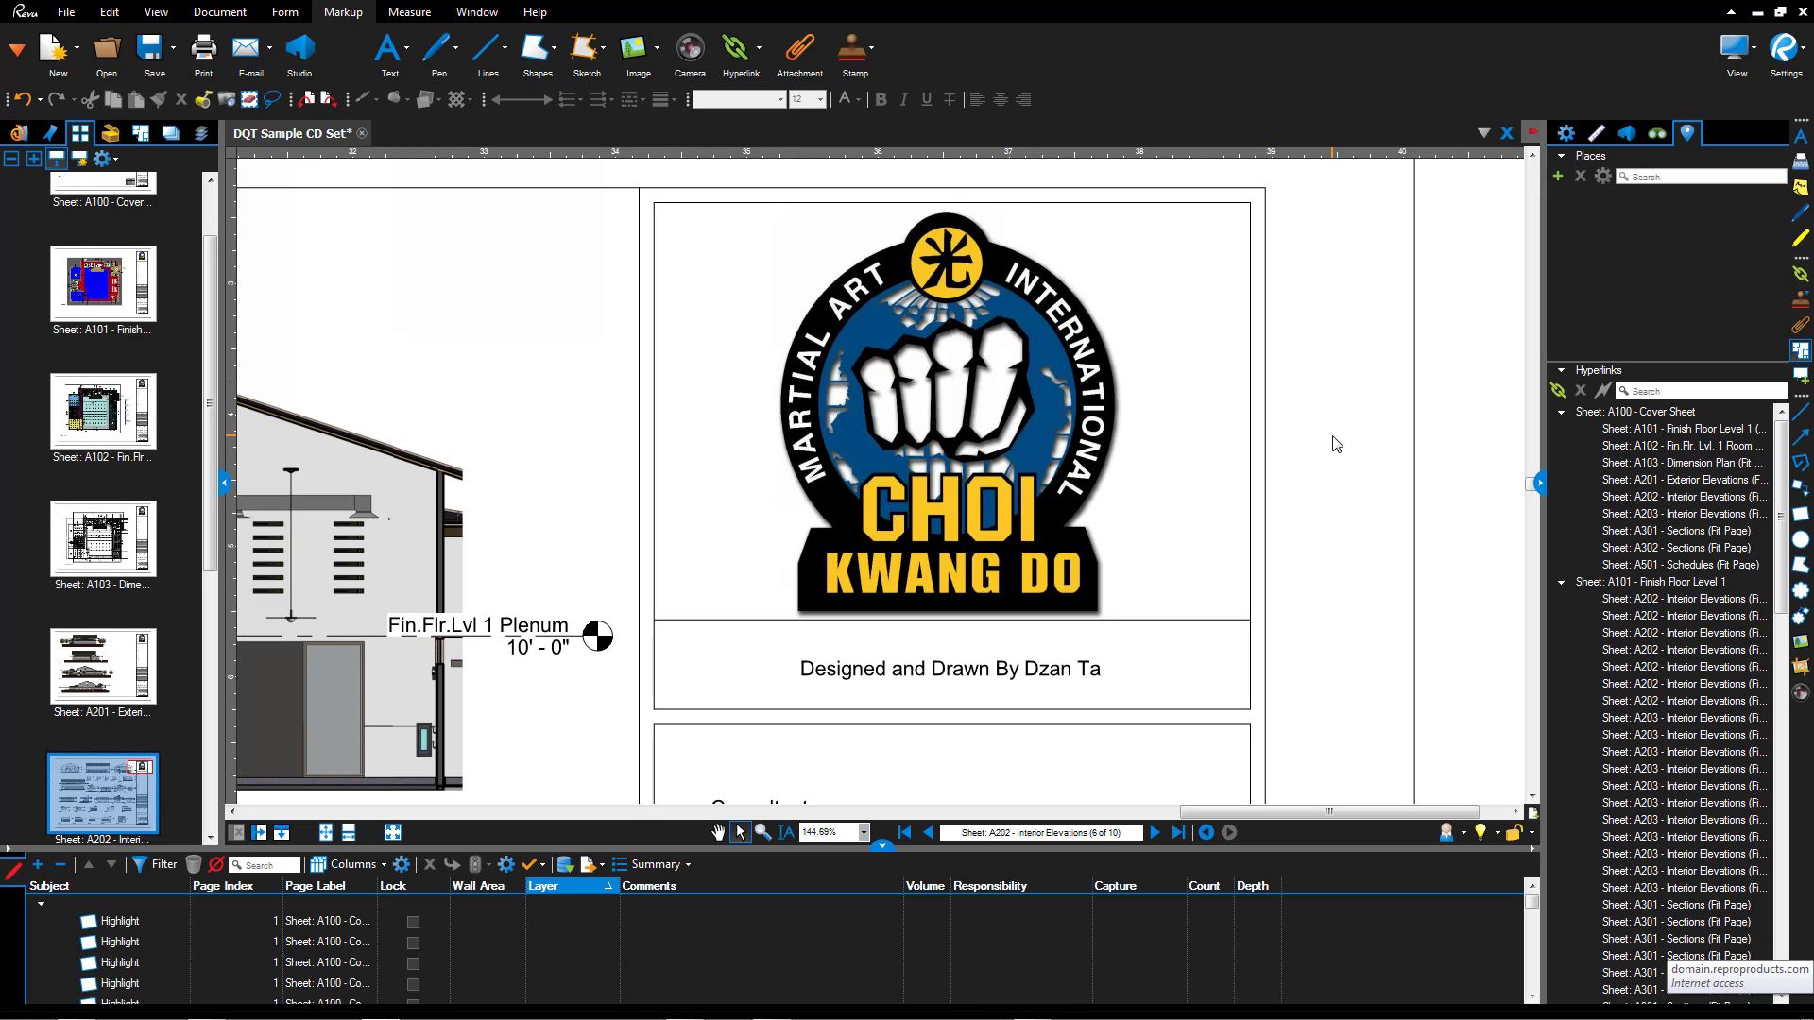
# Make the logo hyperlink's outline visible in its appearance properties
pyautogui.rightClick(1043, 247)
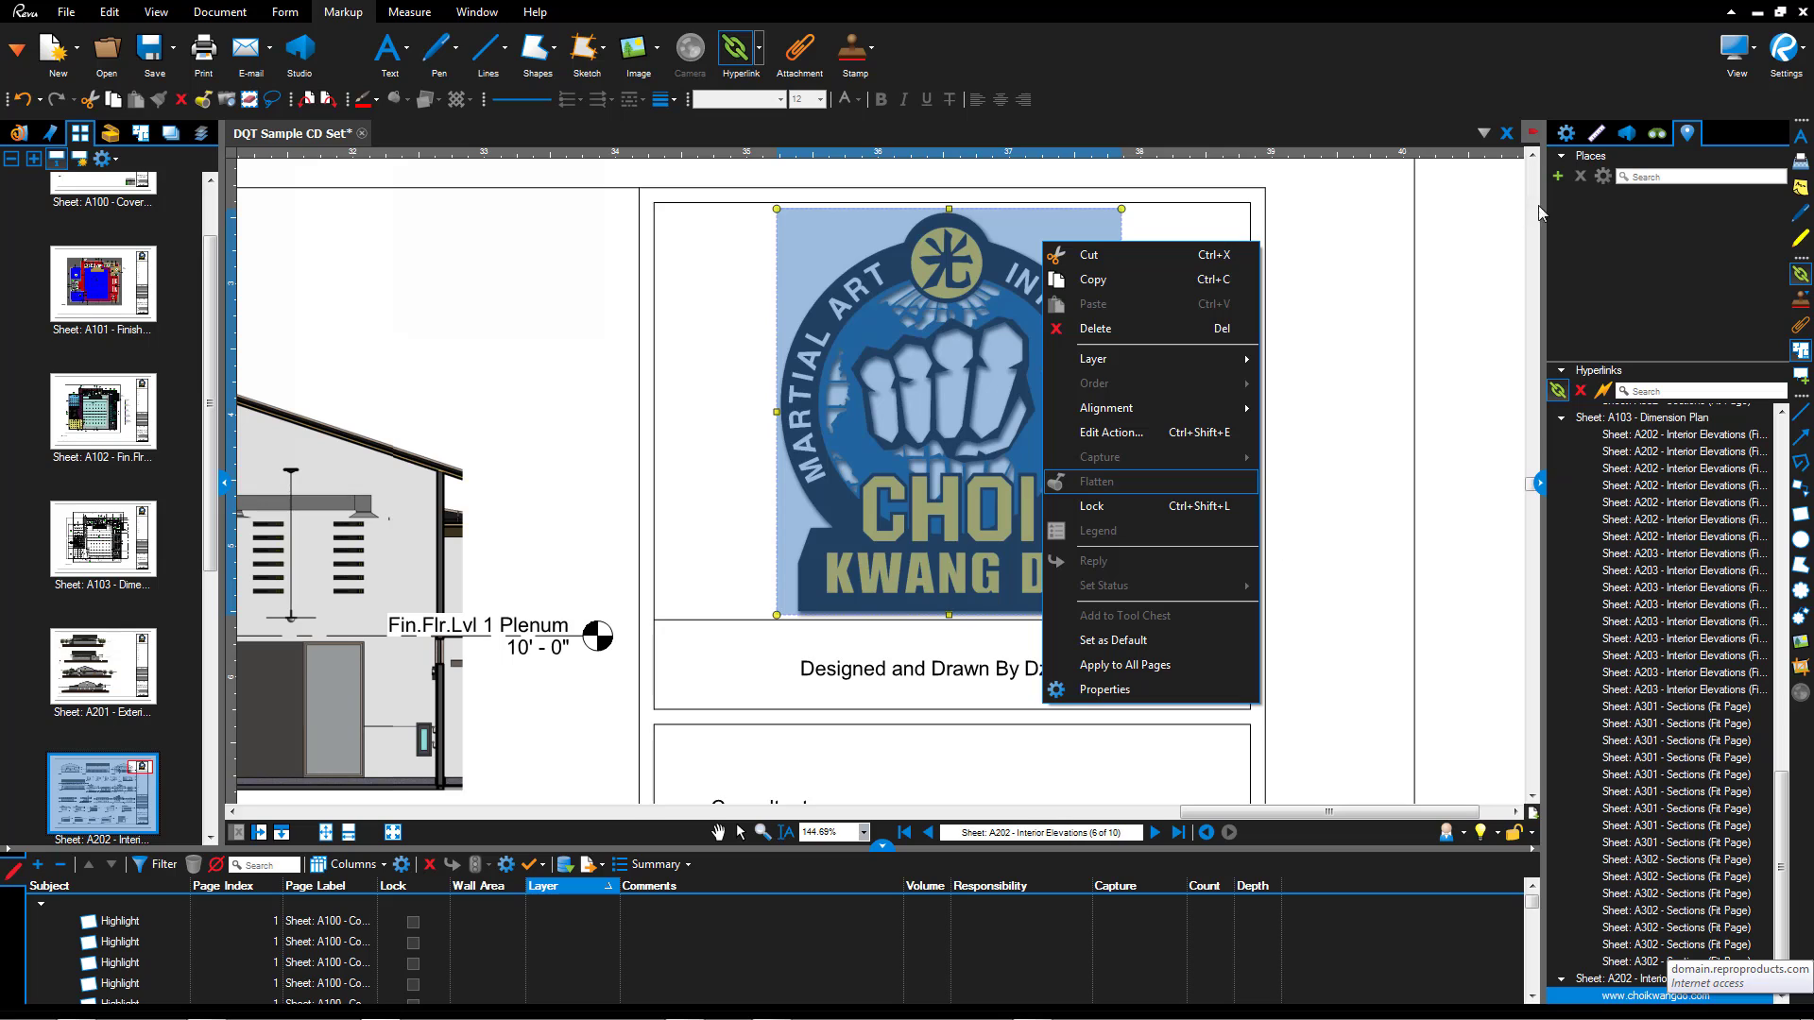
pyautogui.click(1564, 135)
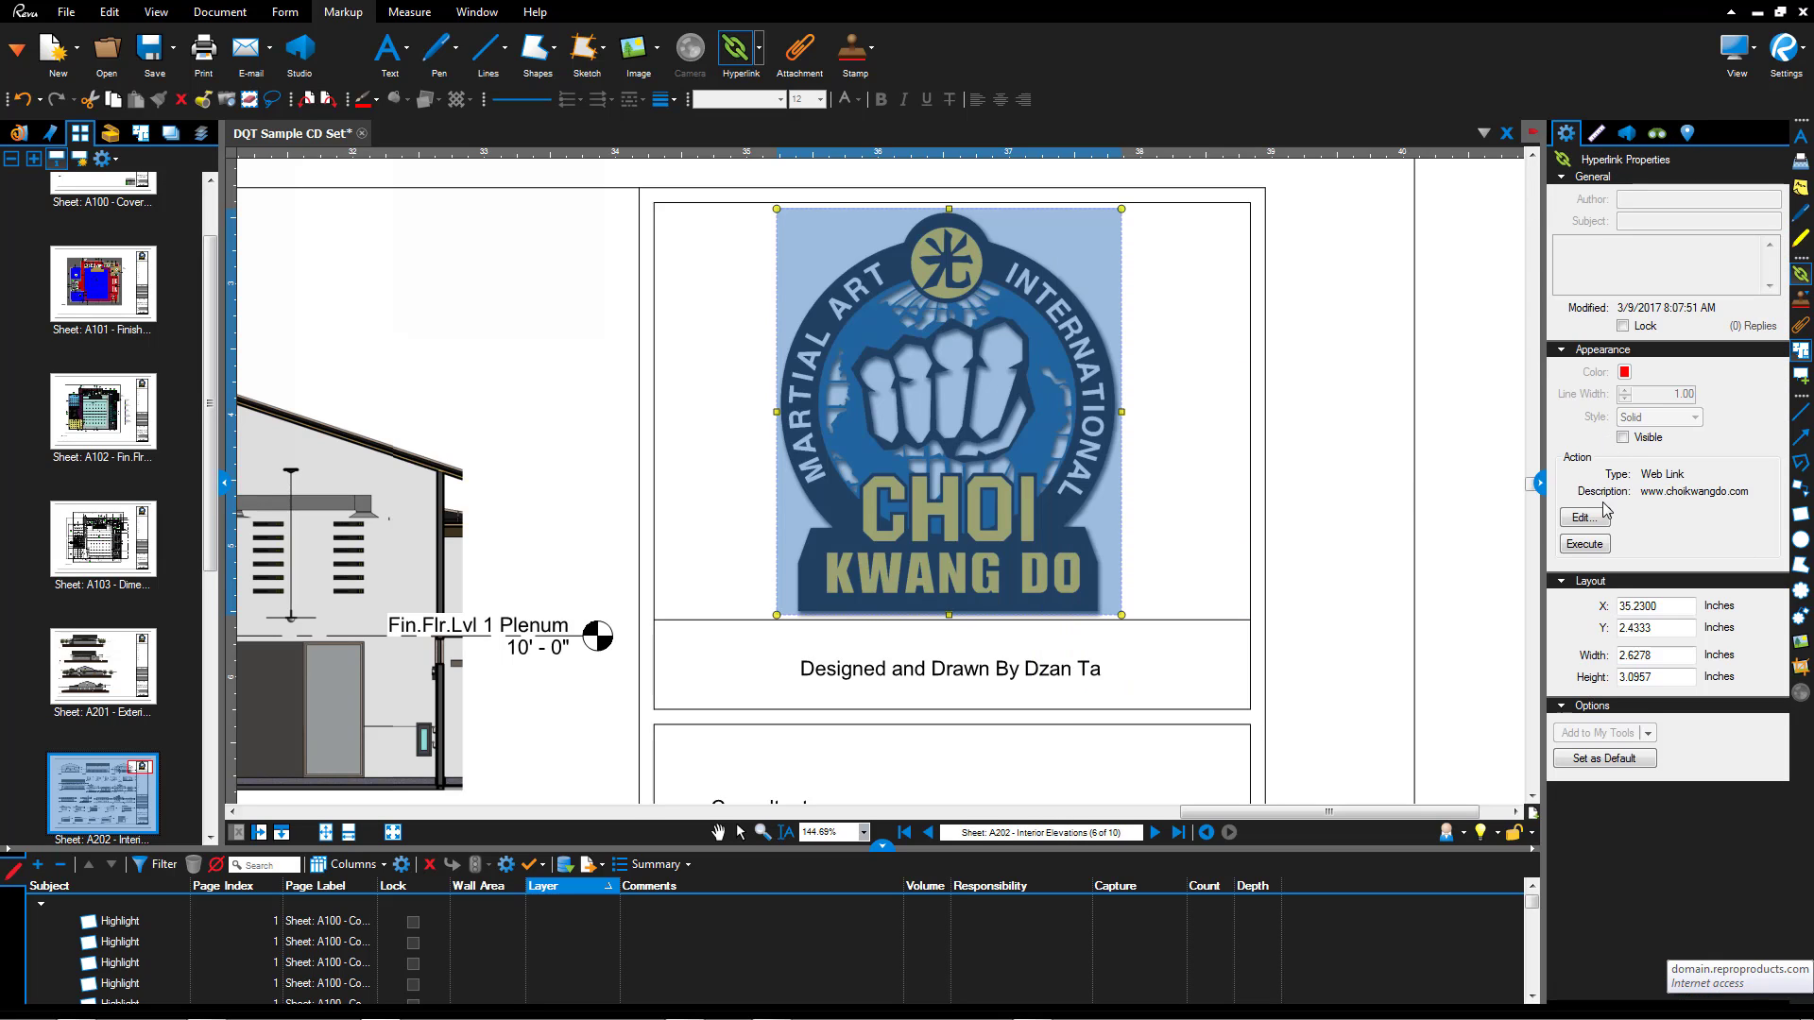
pyautogui.click(1623, 437)
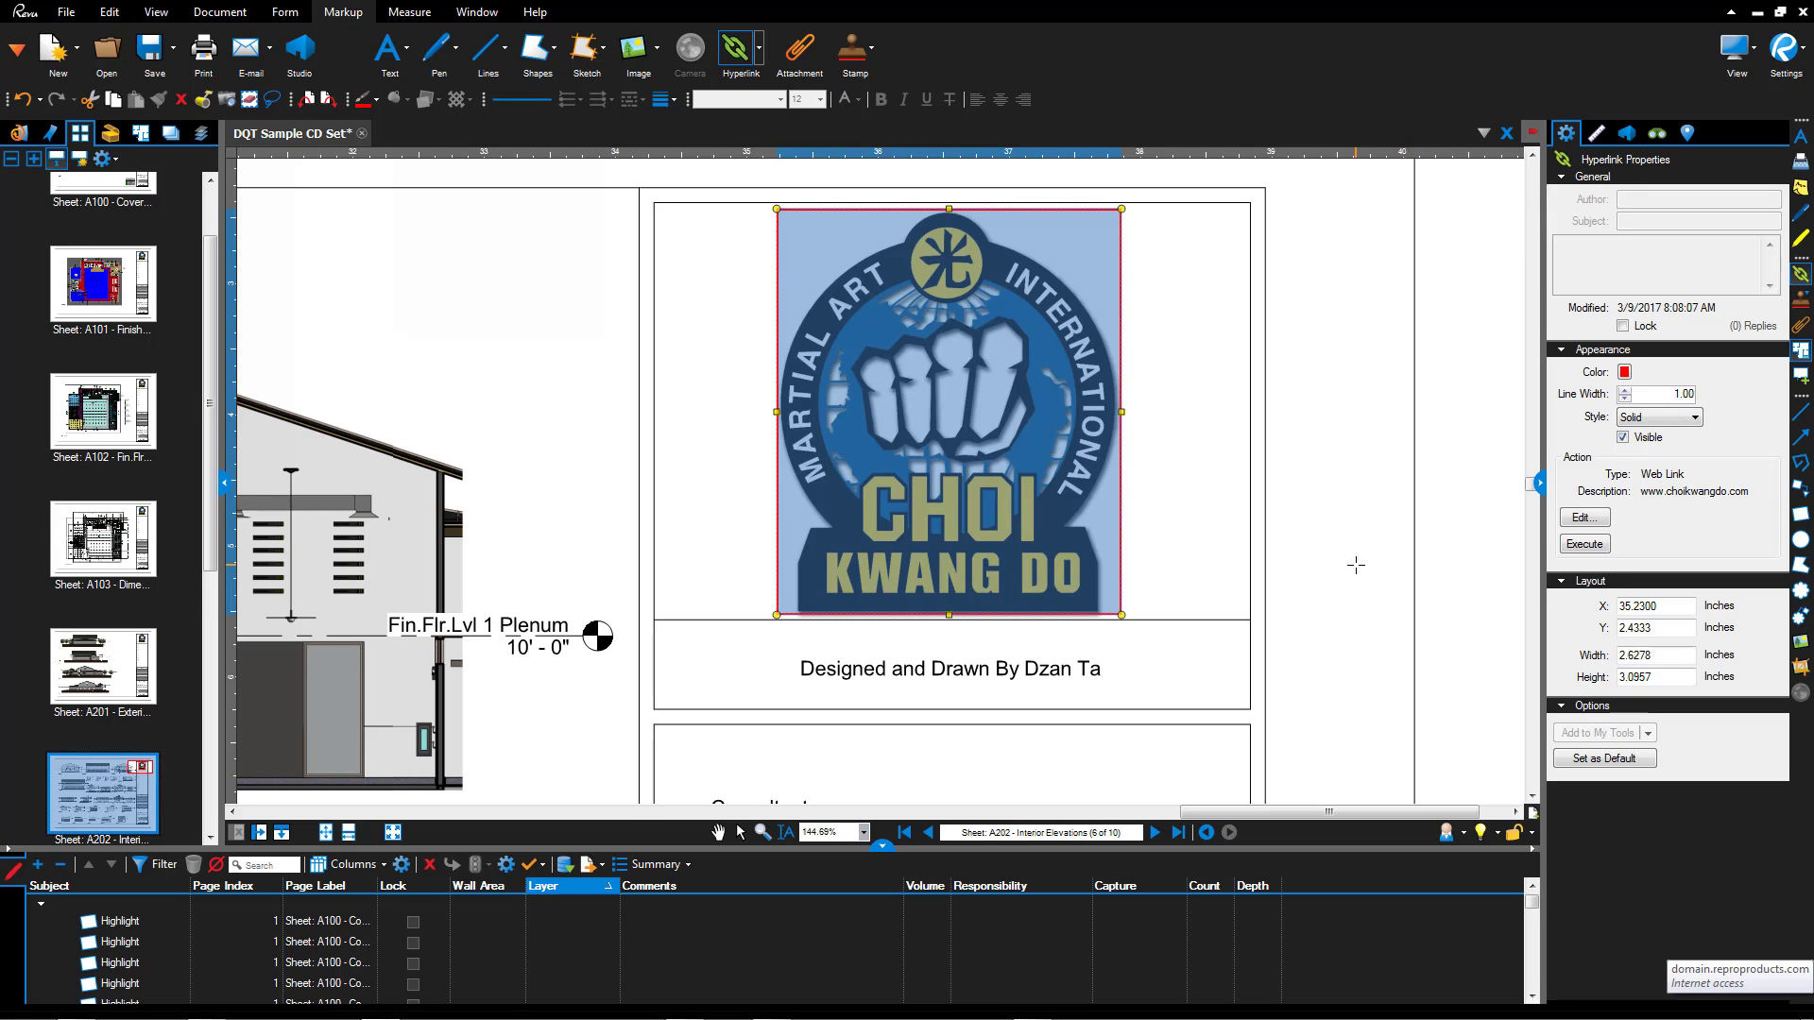
# Follow the logo hyperlink to test it, and close the web page it opens
pyautogui.press('v')
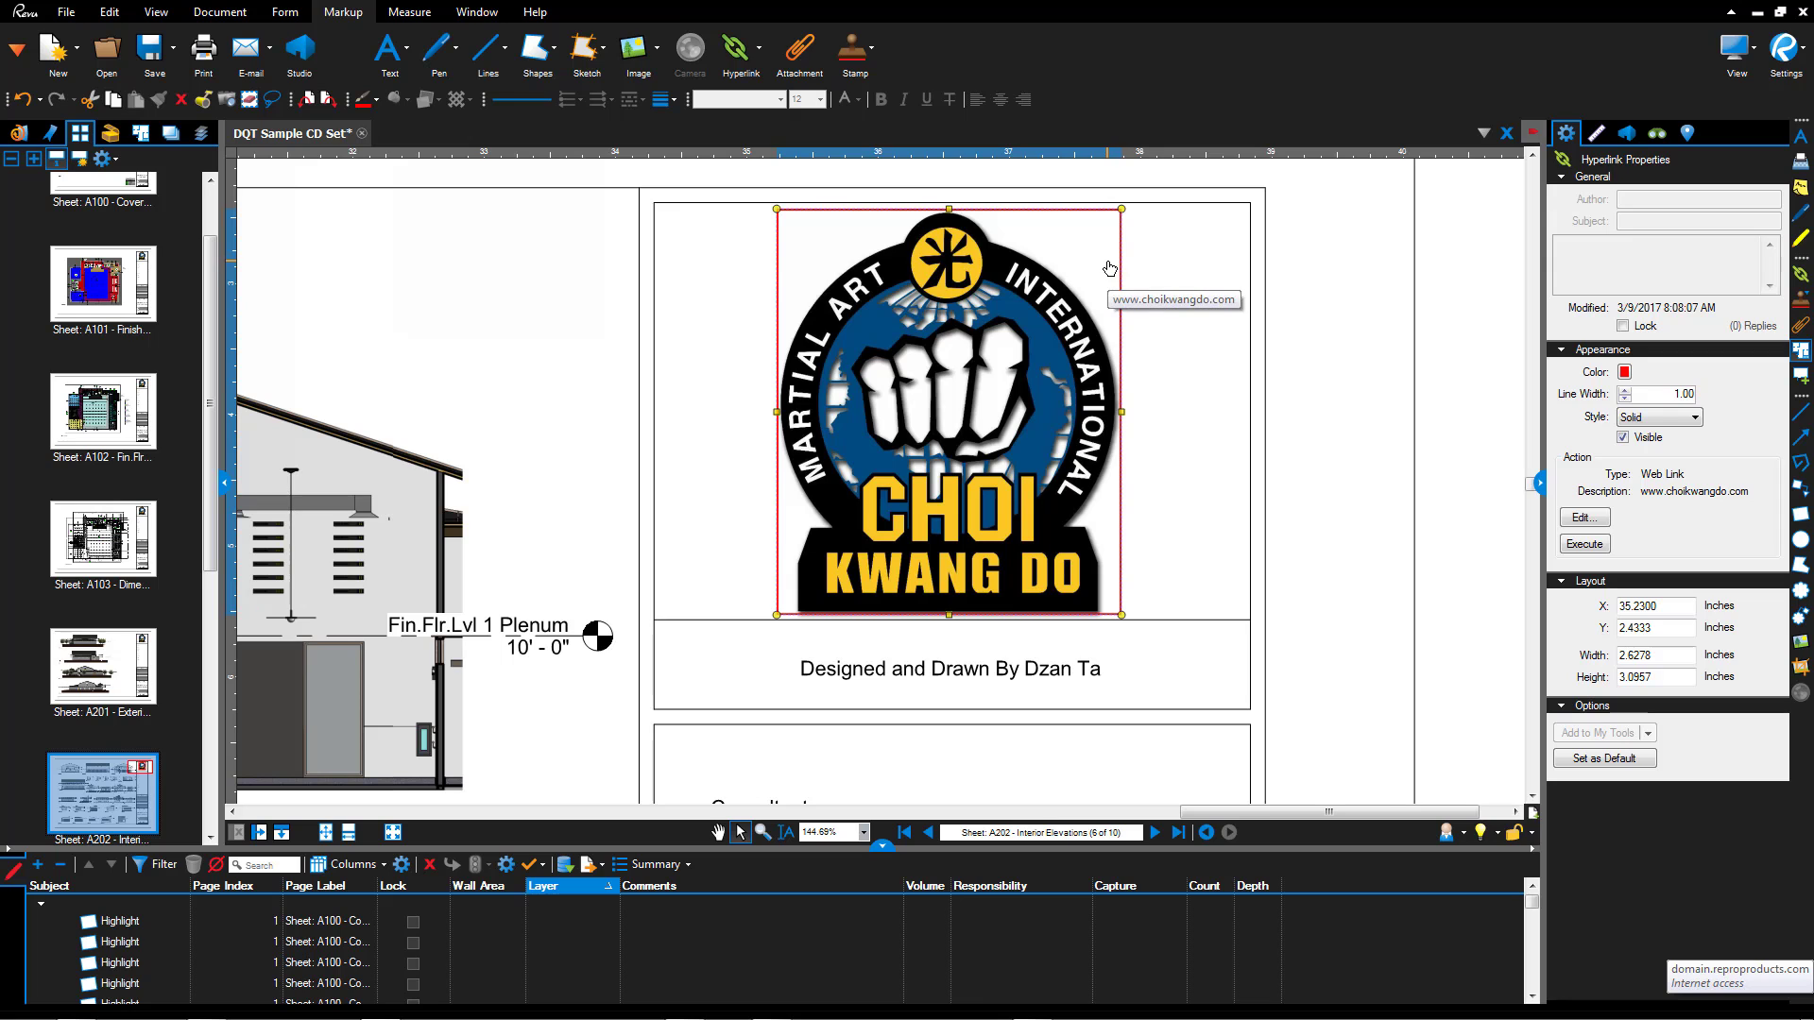
pyautogui.click(1109, 268)
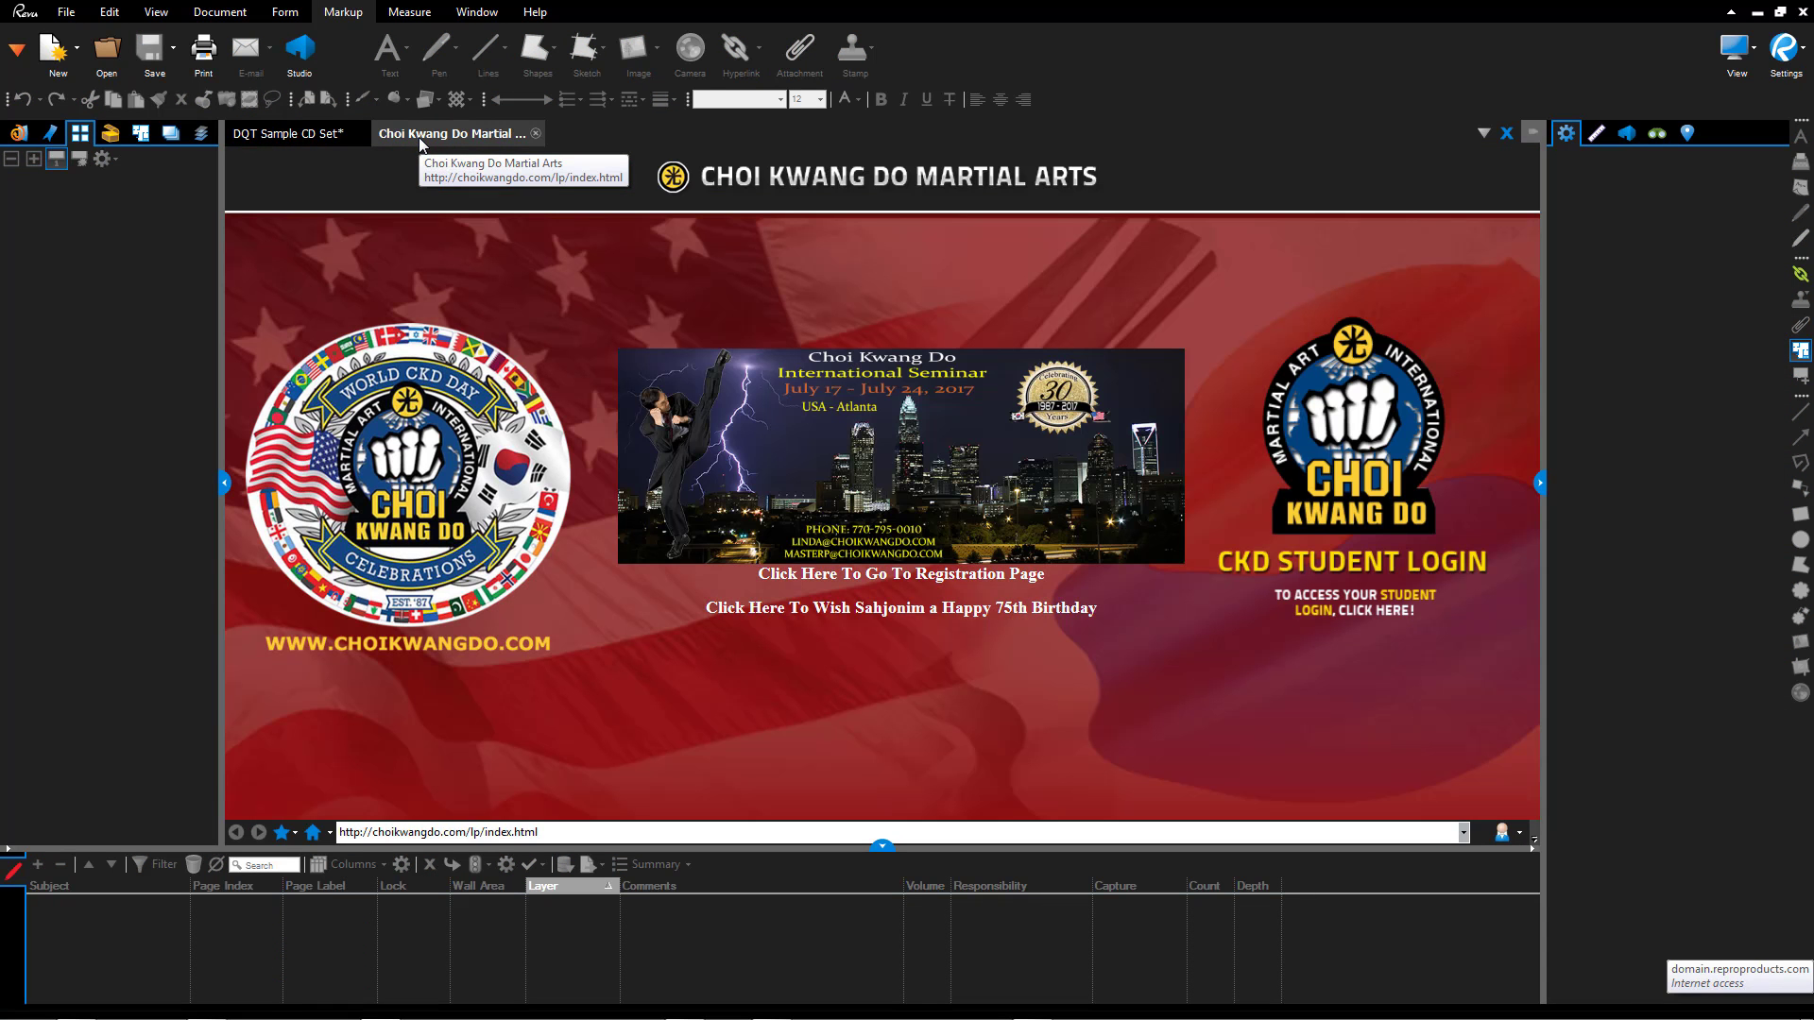
pyautogui.click(536, 136)
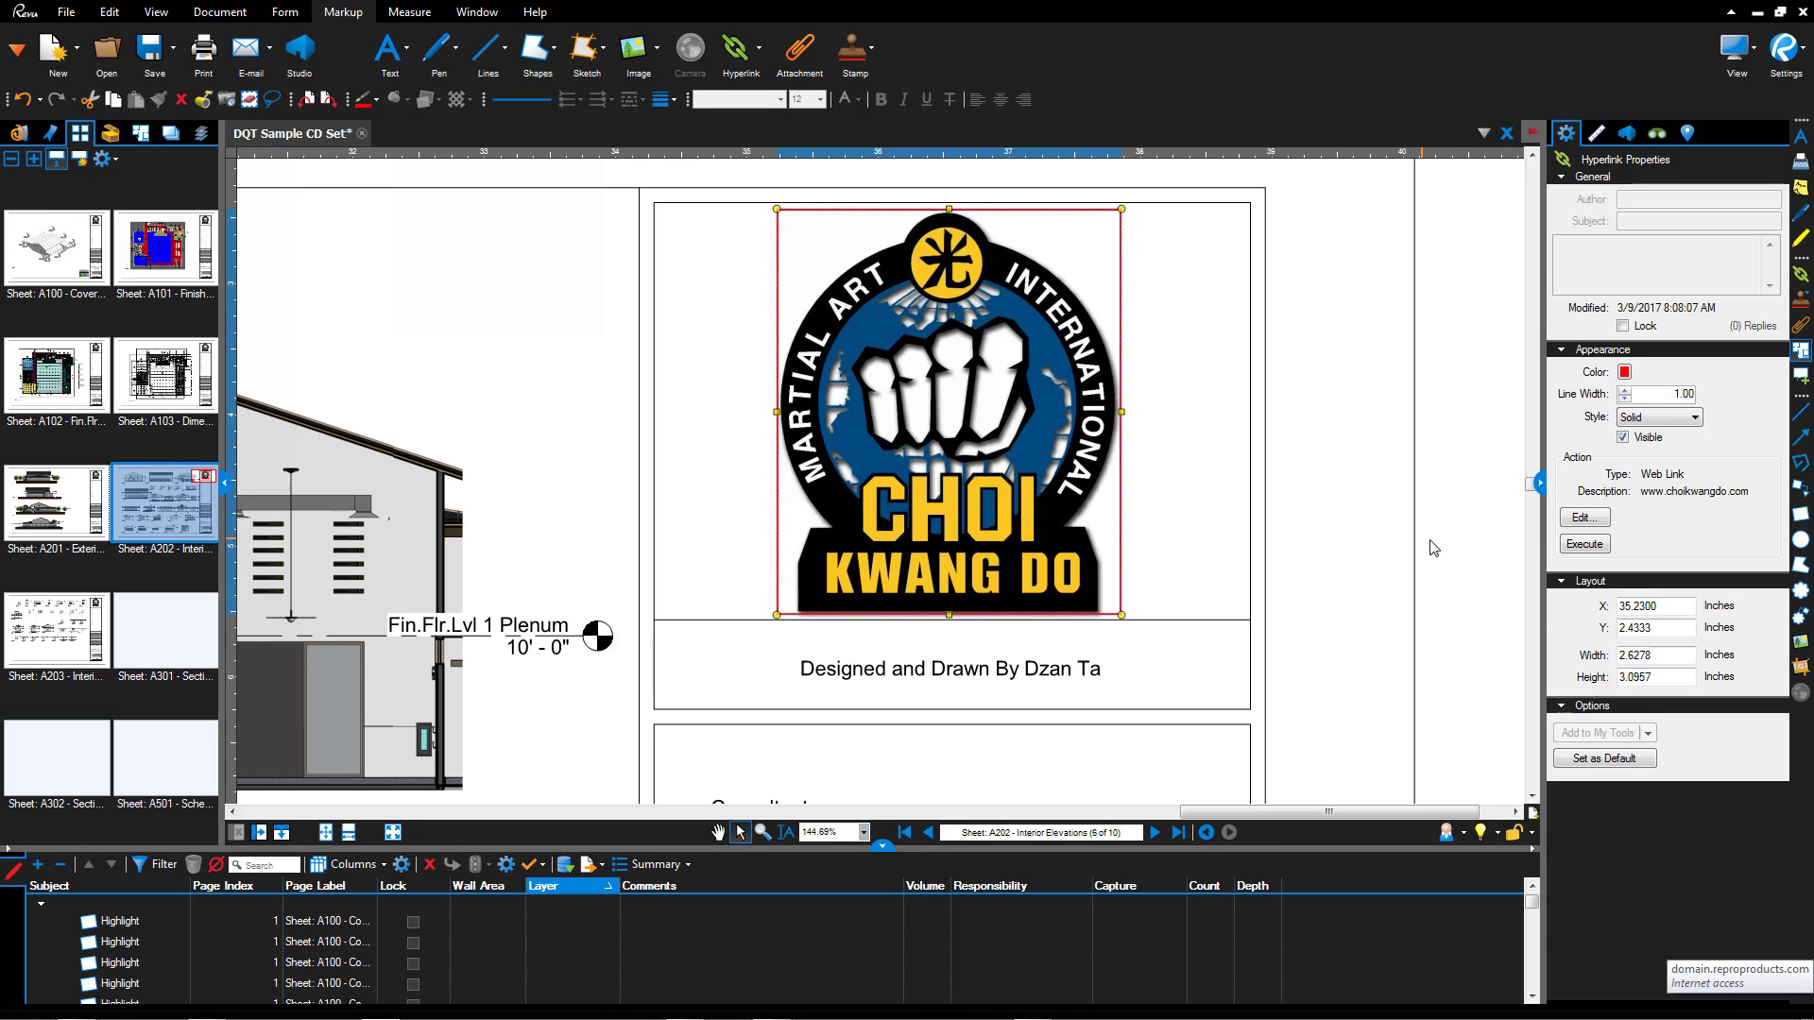
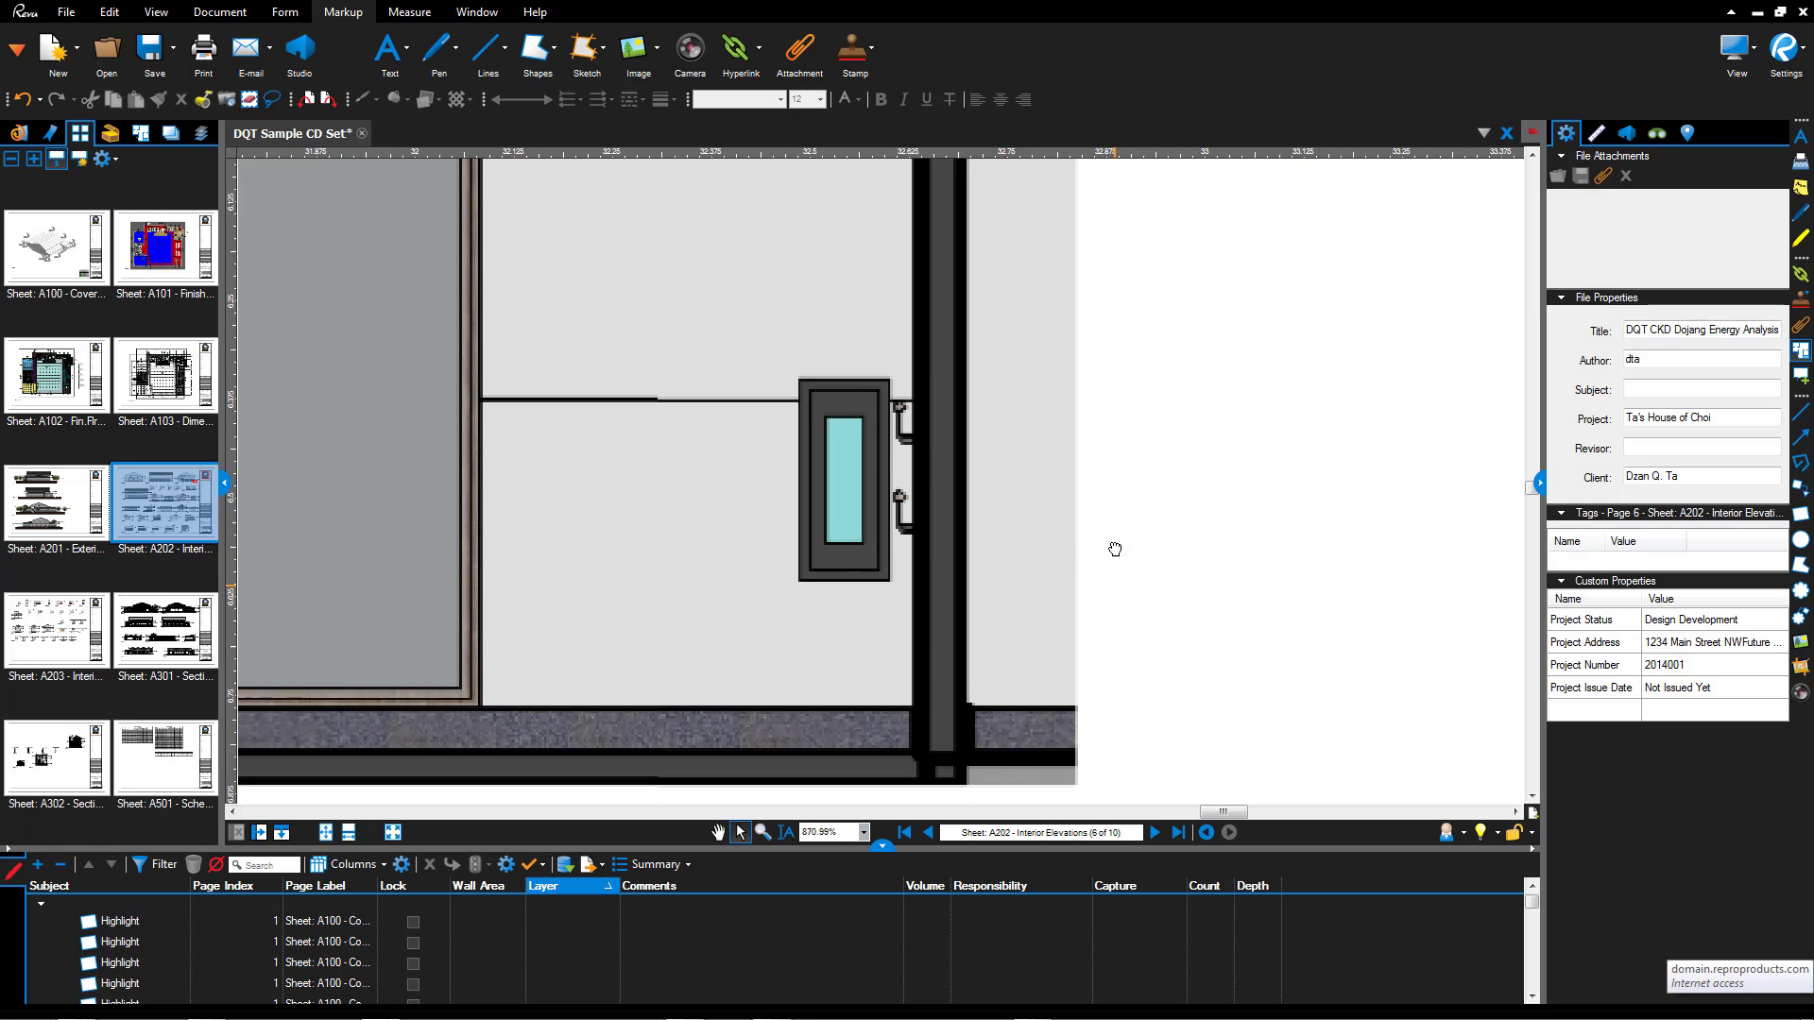
# Focus on the fire extinguisher cabinet in the A202 elevation, and search the web in a new WebTab for "fire extinguisher cabinet"
pyautogui.moveTo(1113, 589); pyautogui.dragTo(1108, 490)
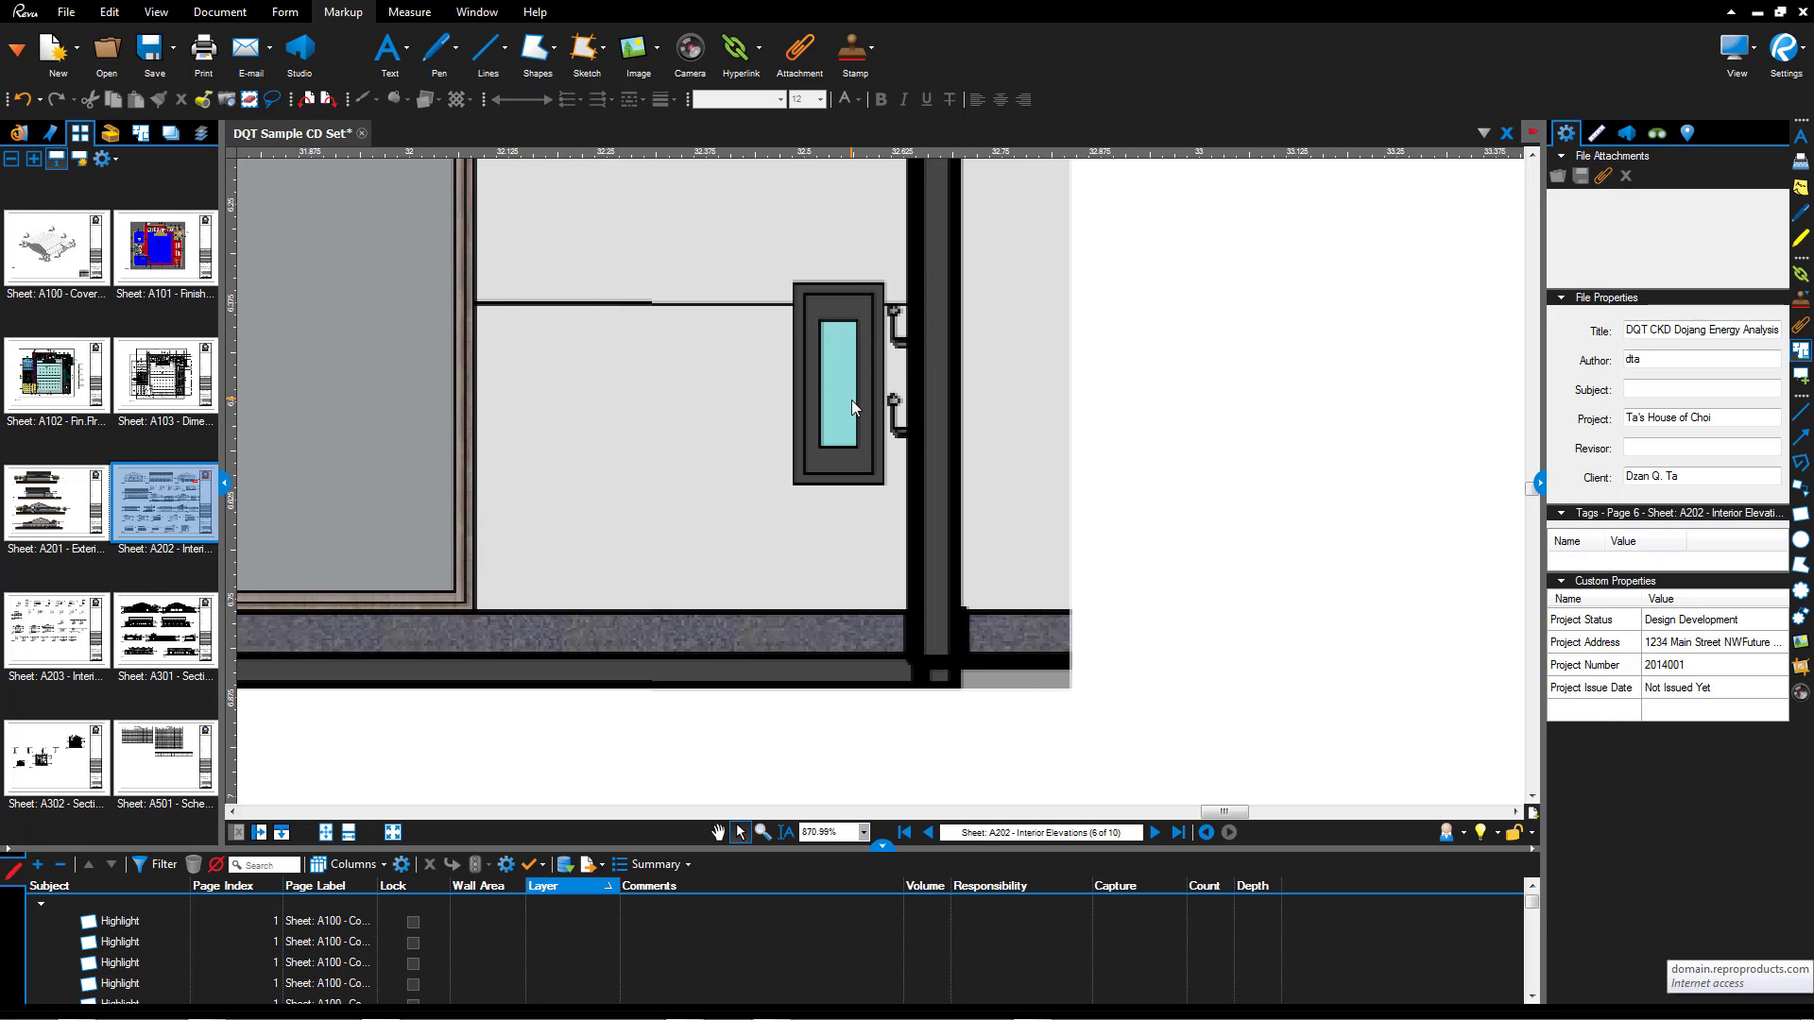
pyautogui.rightClick(405, 137)
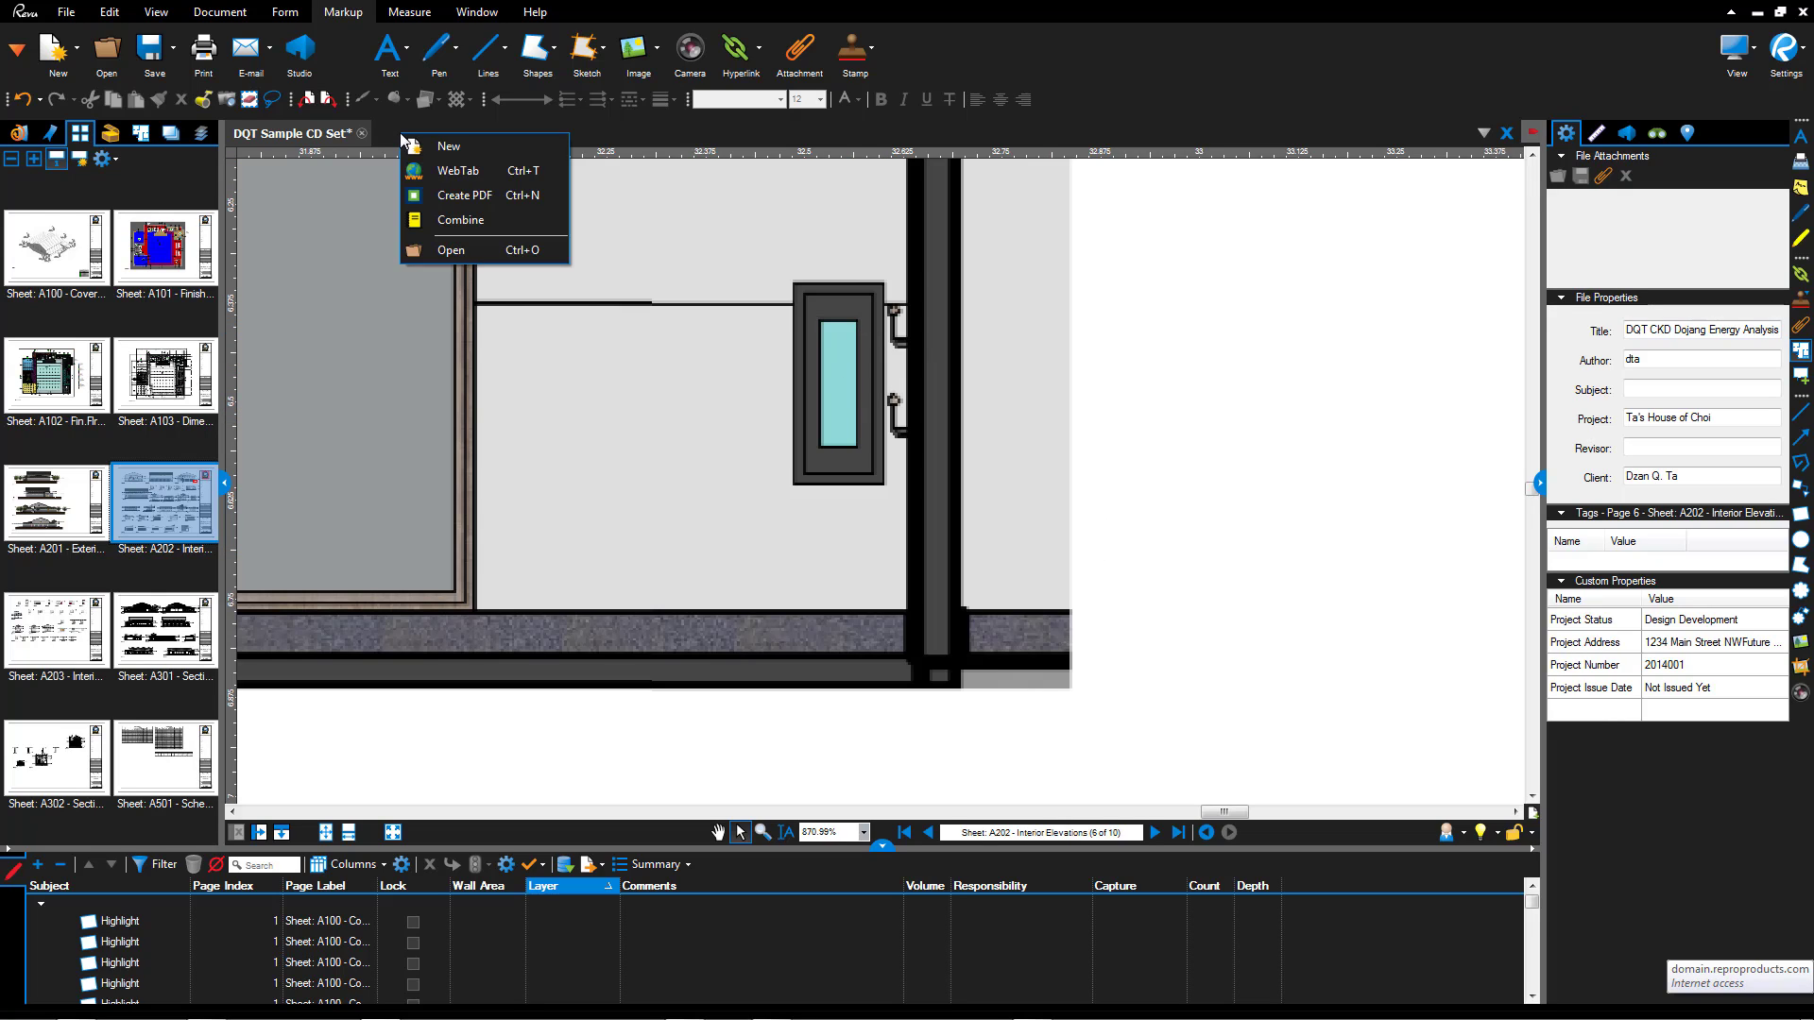
pyautogui.click(468, 175)
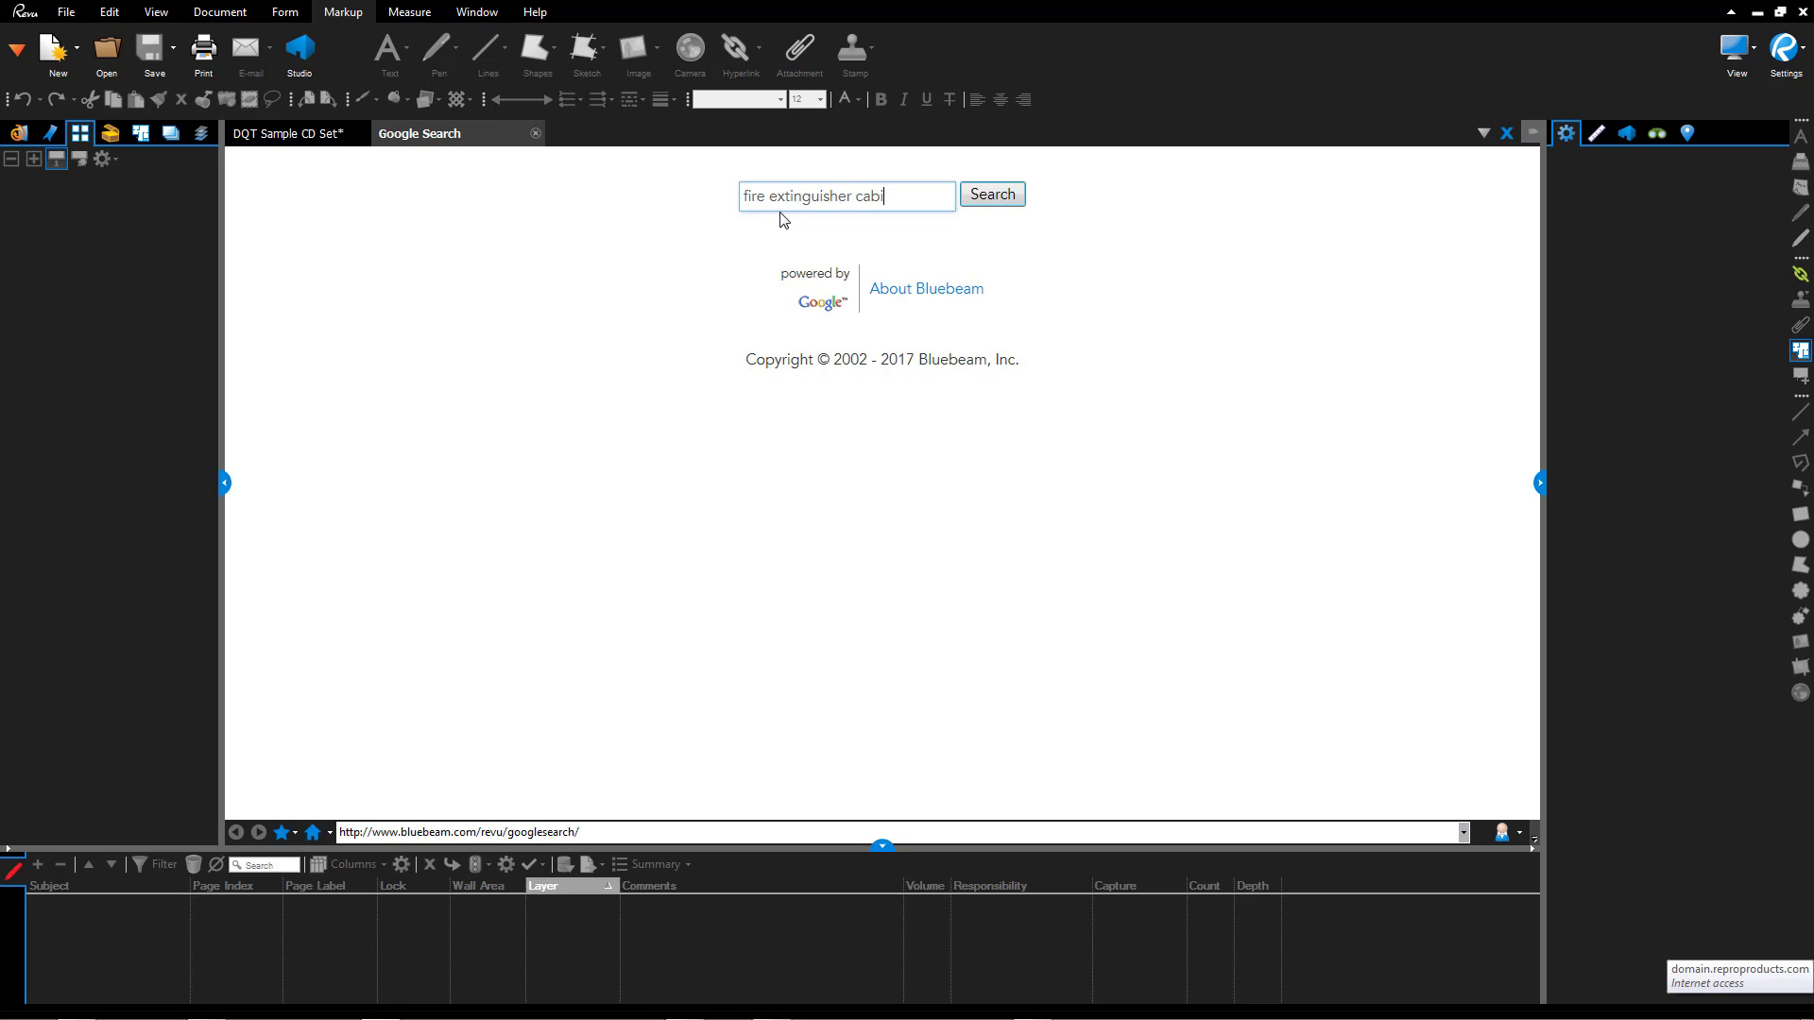
pyautogui.write('et')
pyautogui.press('Return')
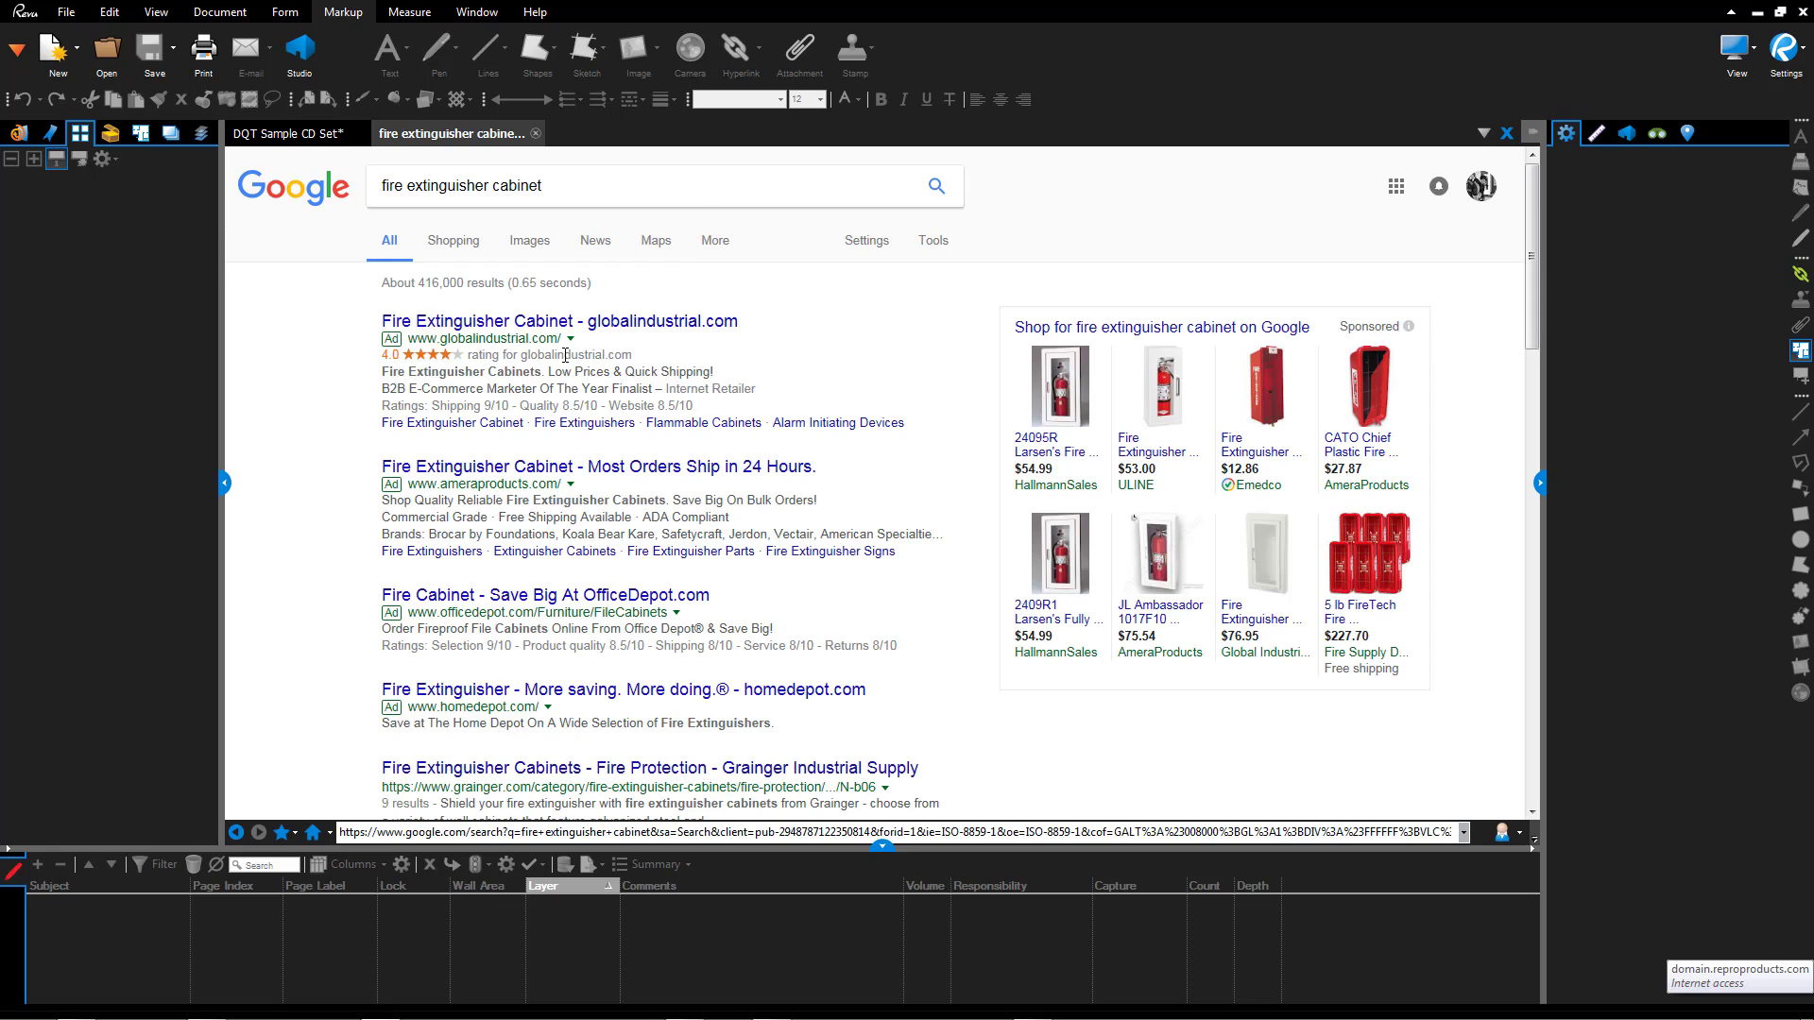
# Open the Larsen's 24095R cabinet product page from the shopping results, and open its Submittal/Data sheet PDF
pyautogui.scroll(-1, 690, 637)
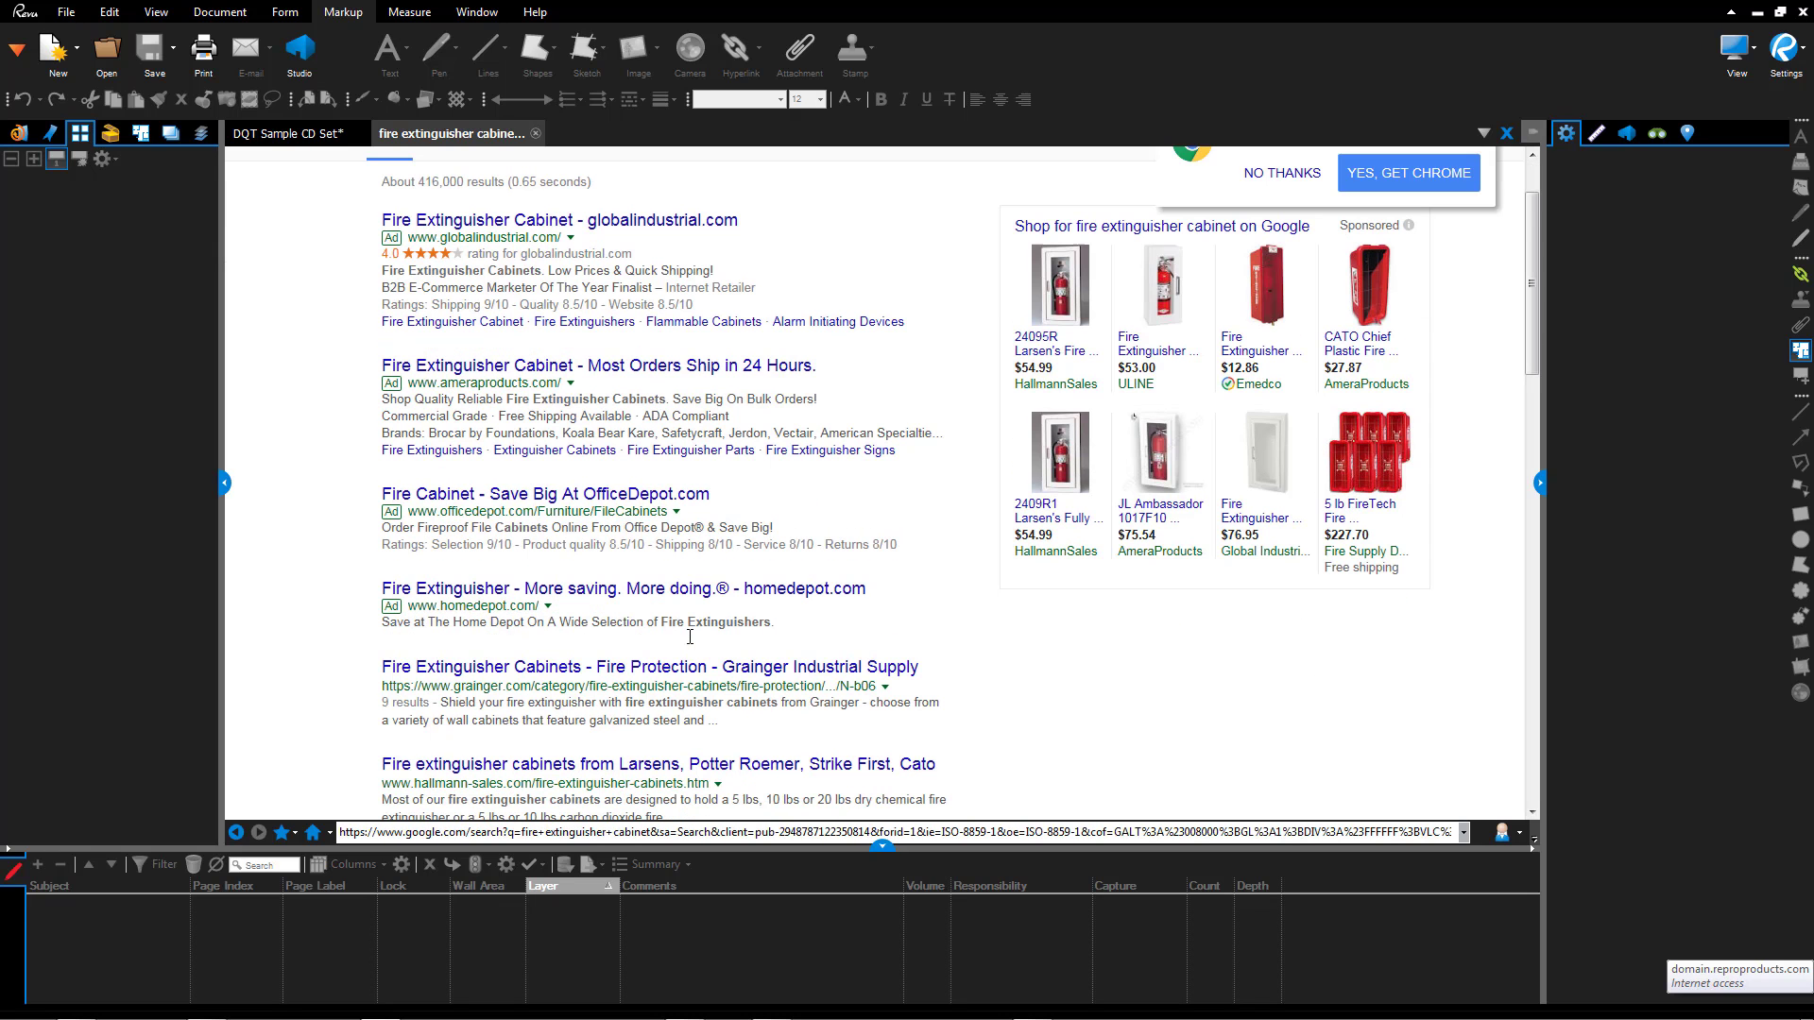
pyautogui.click(1063, 279)
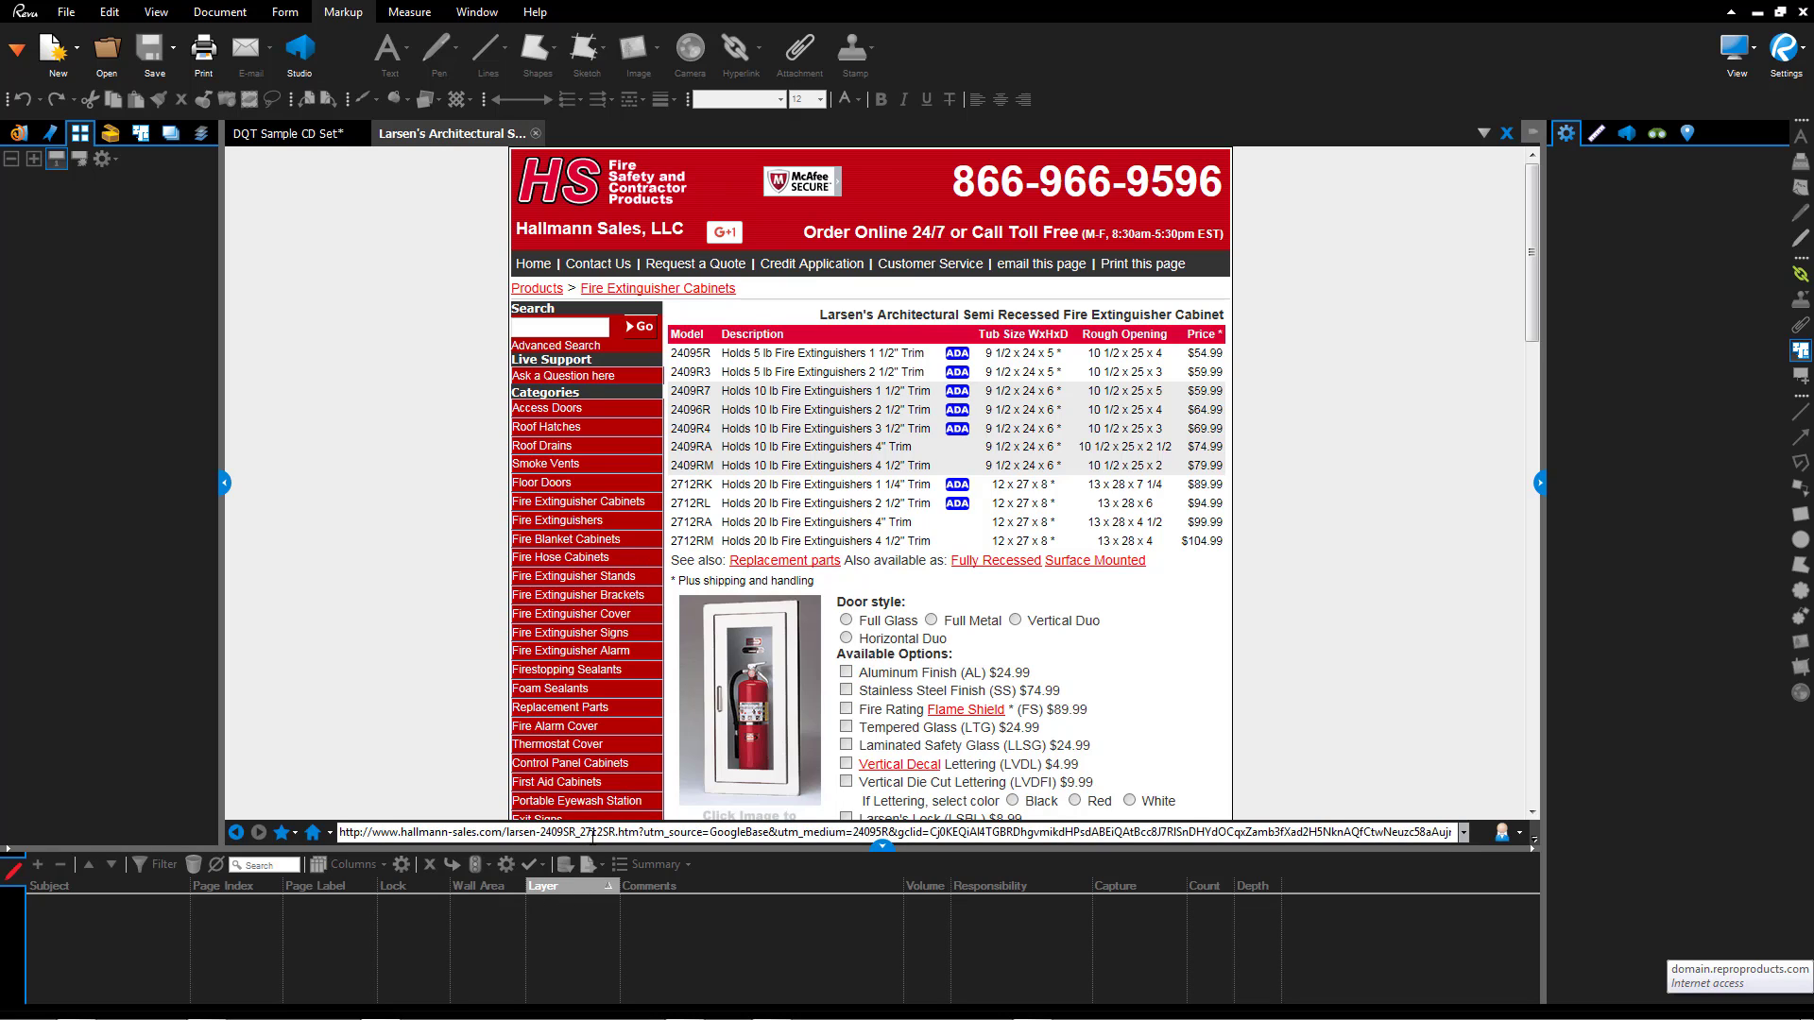
pyautogui.scroll(-1, 1339, 672)
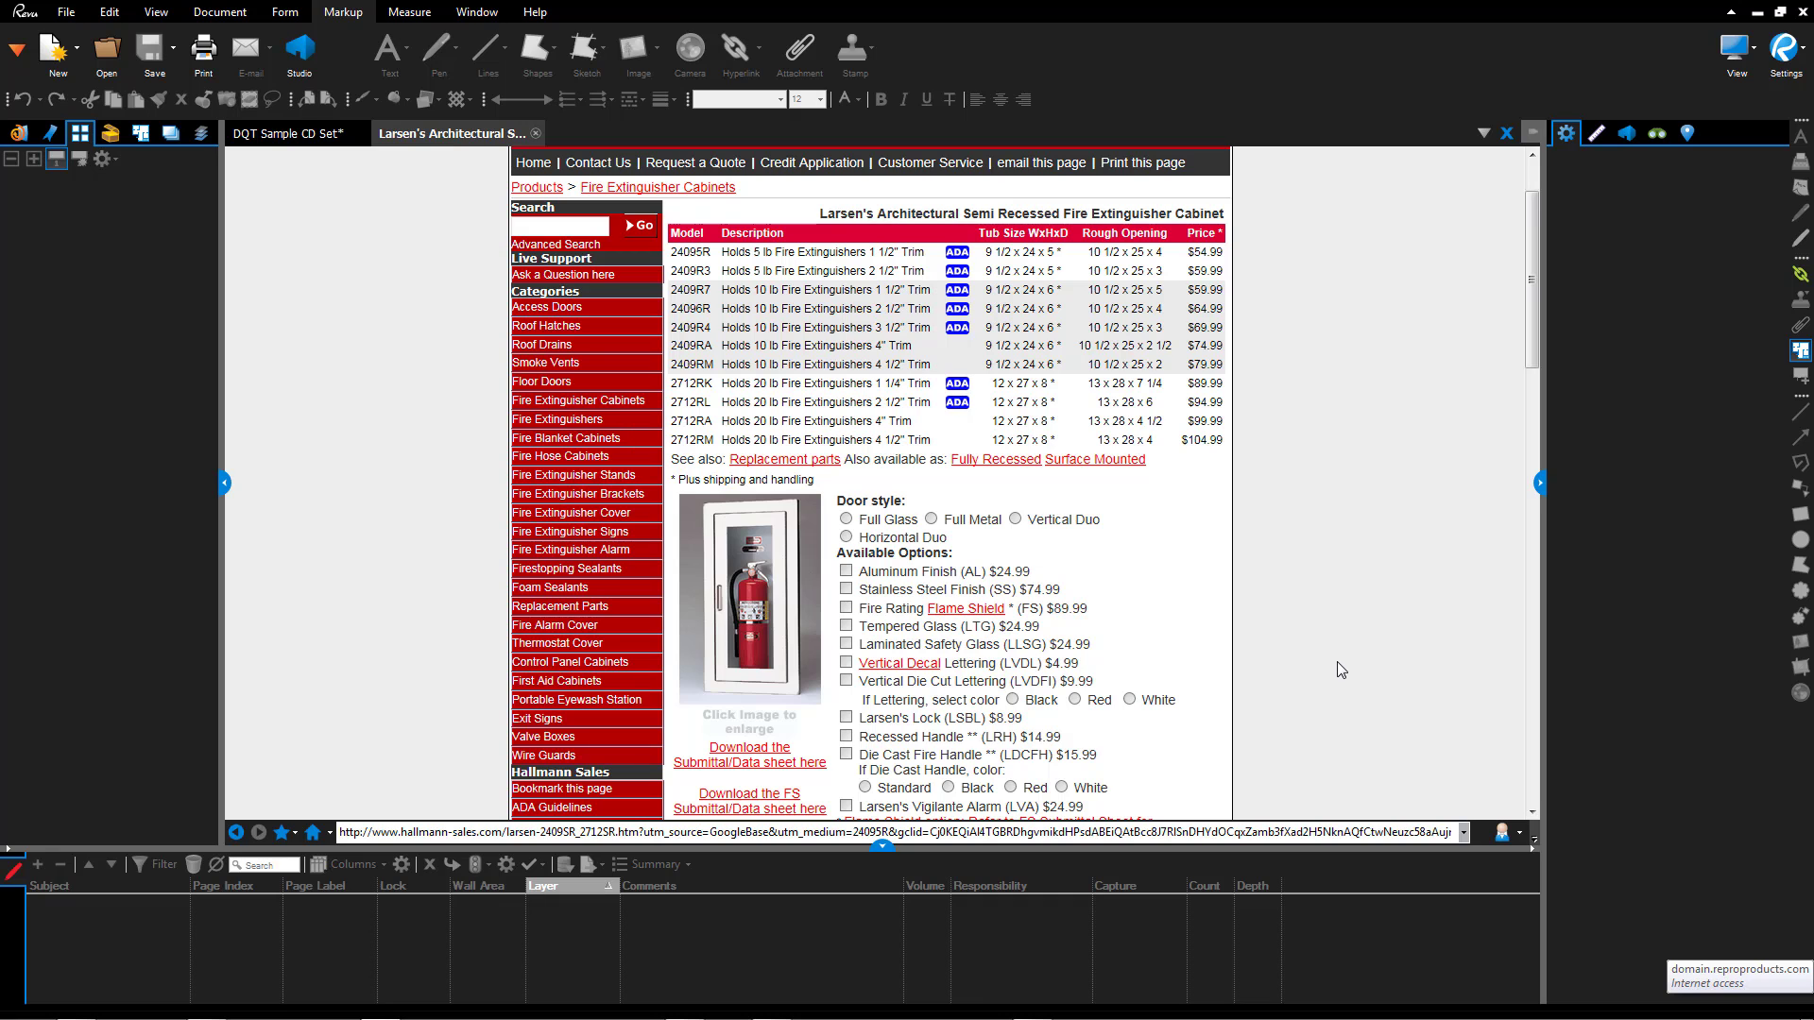
pyautogui.click(770, 773)
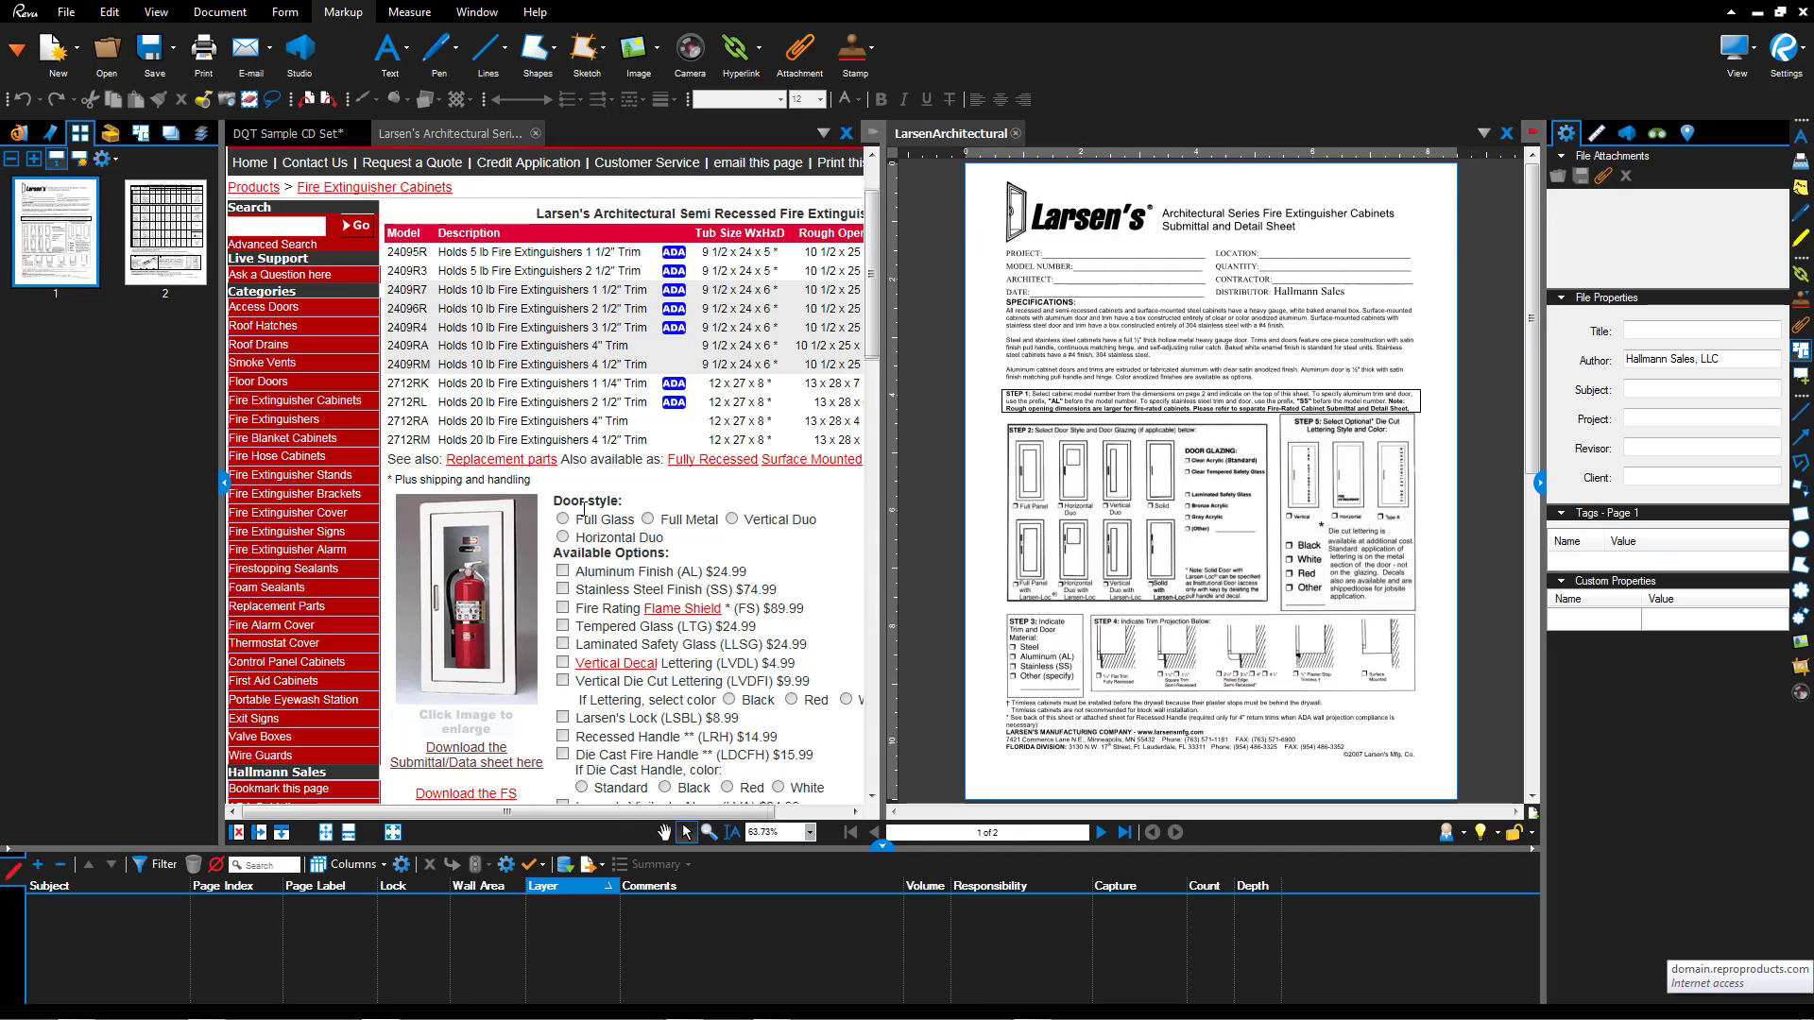
# Check the Submittal/Data sheet link's properties for the PDF's web address, and return to the product page
pyautogui.rightClick(522, 767)
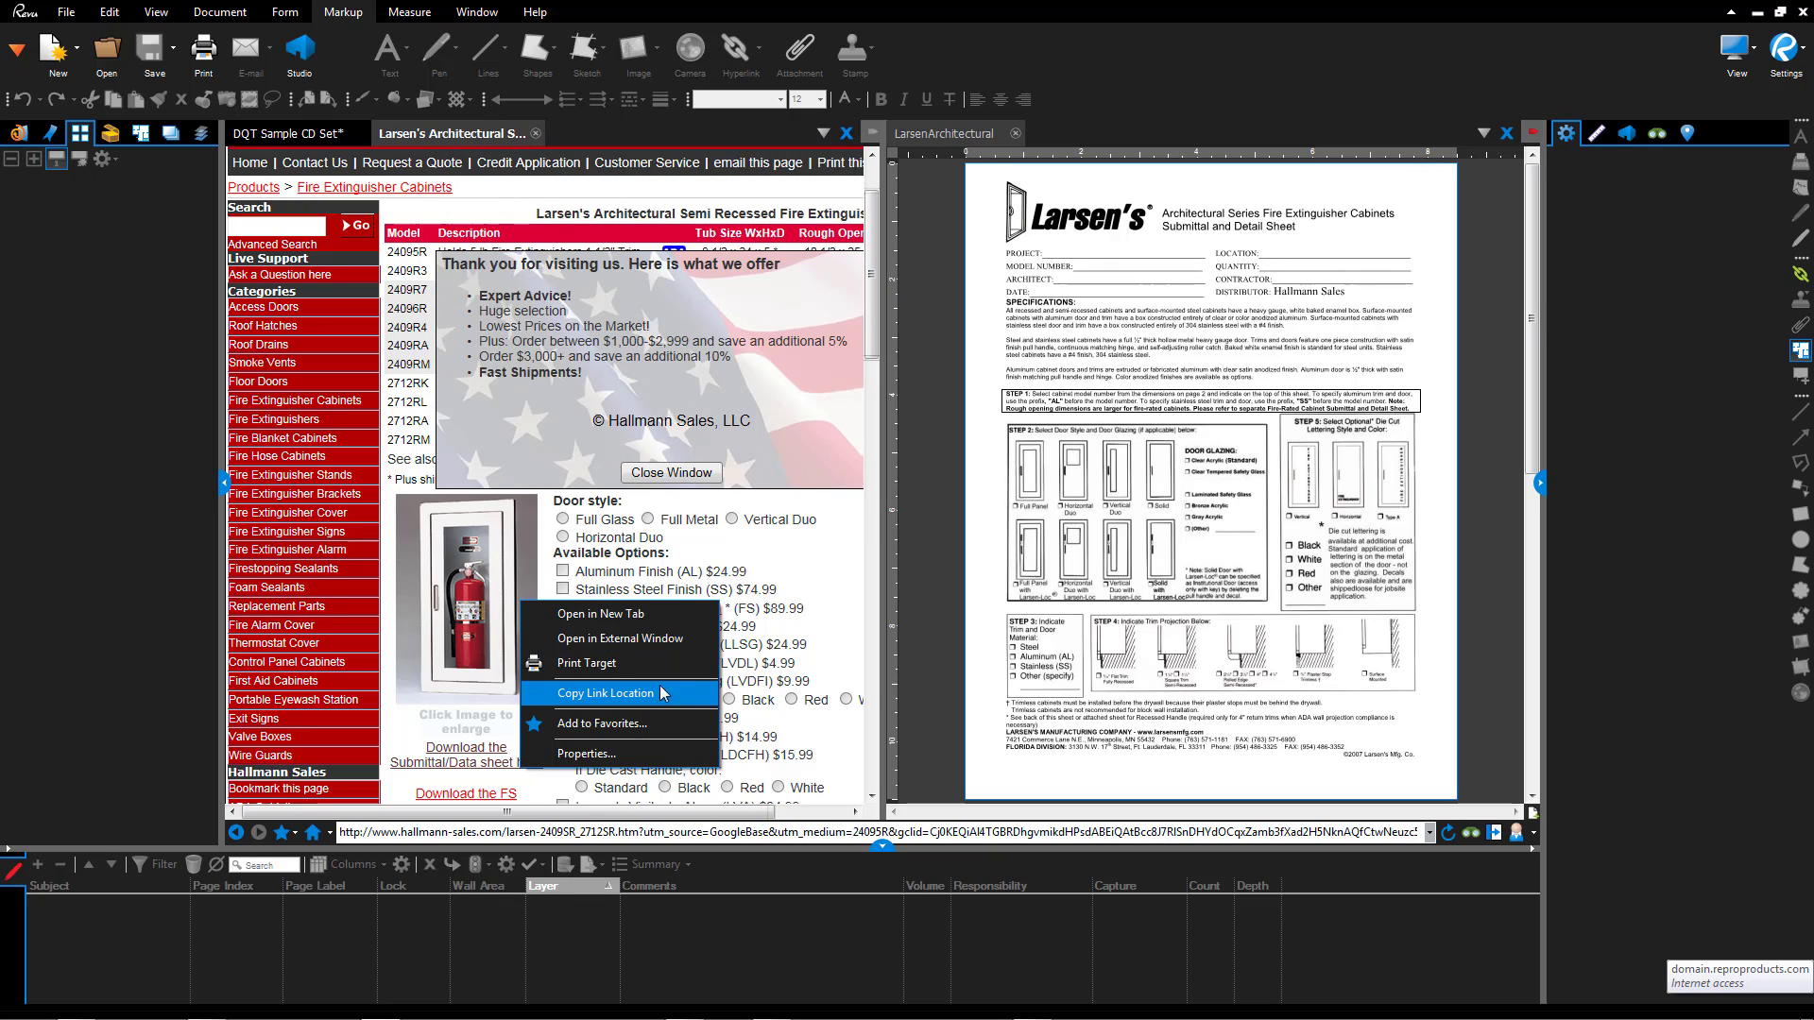
pyautogui.click(639, 749)
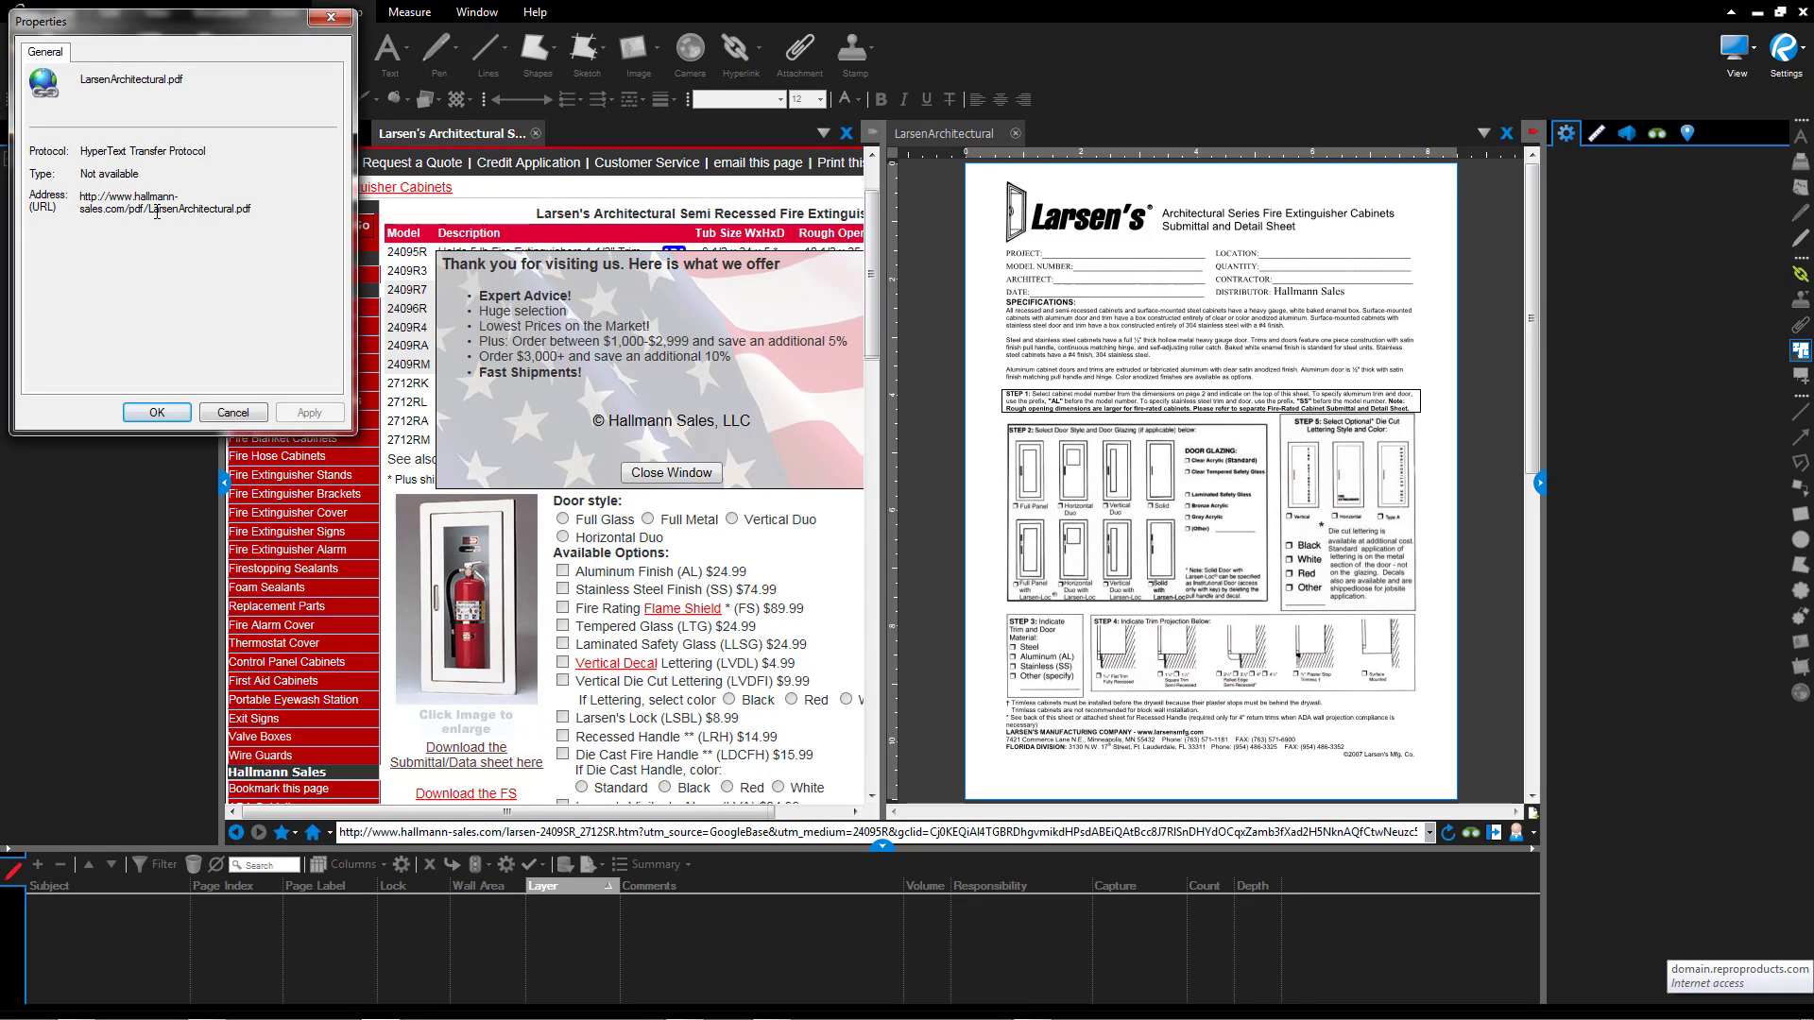
pyautogui.click(234, 413)
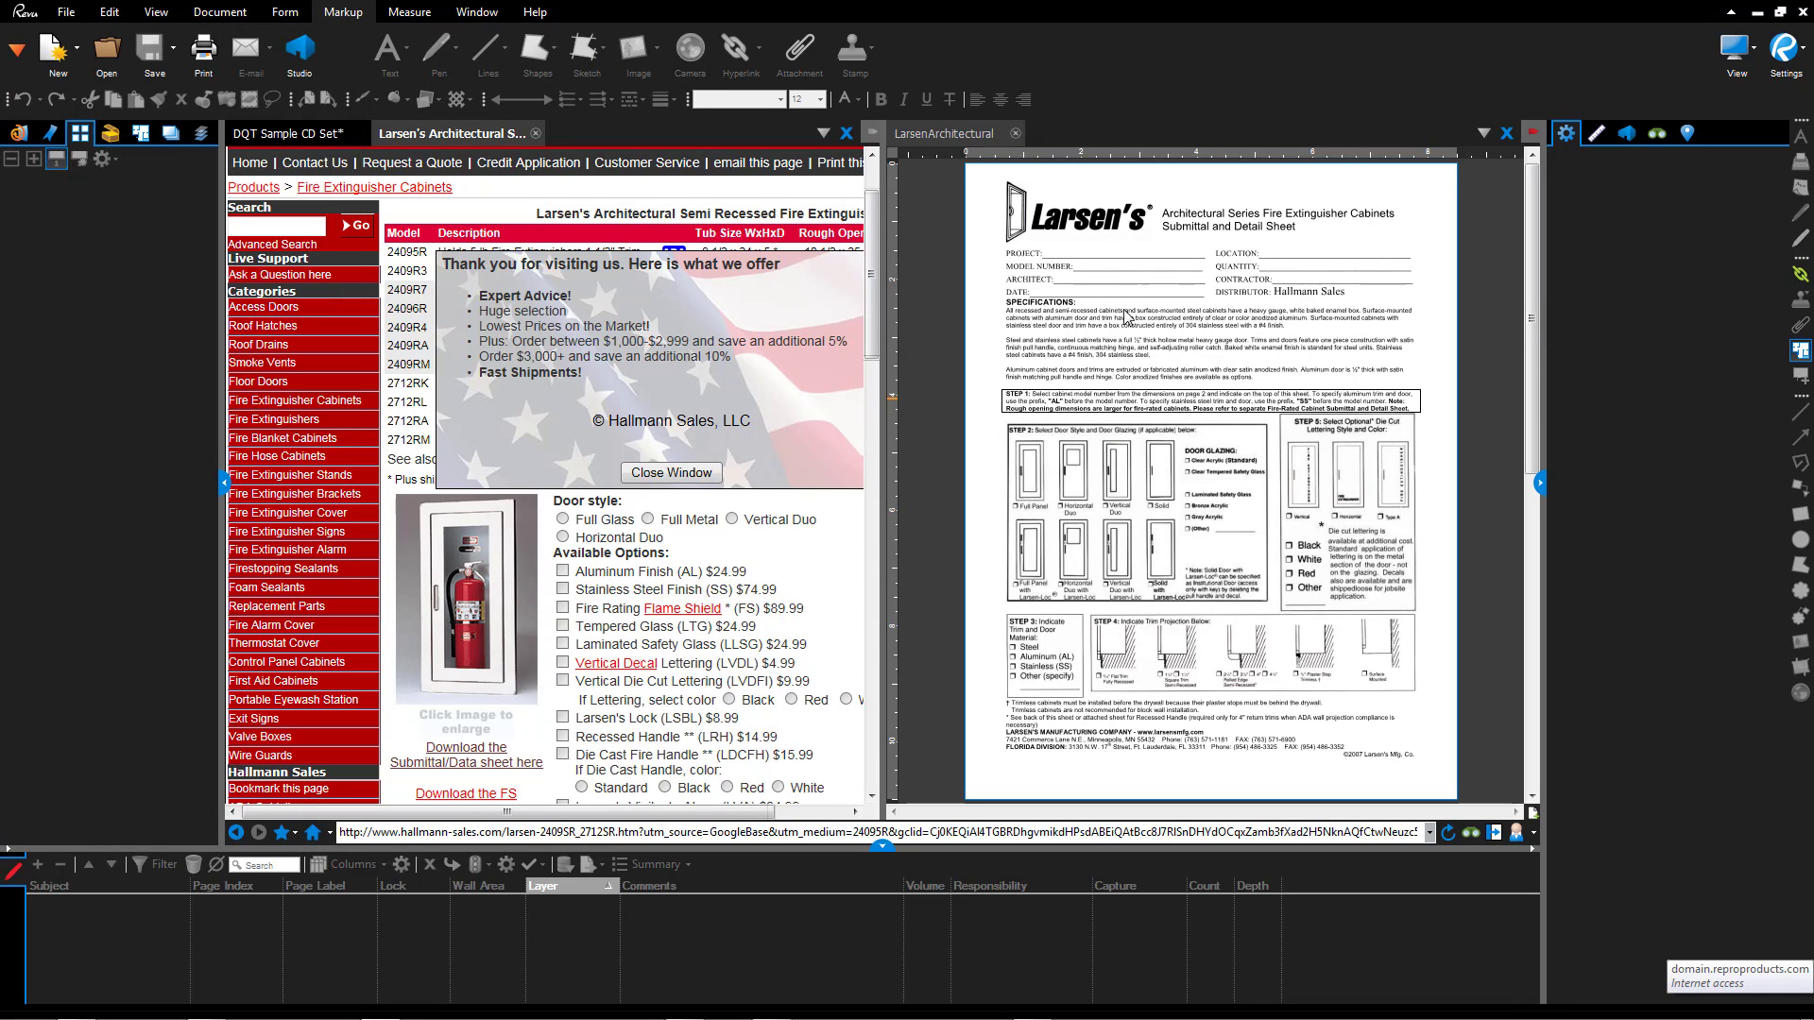
pyautogui.rightClick(1009, 267)
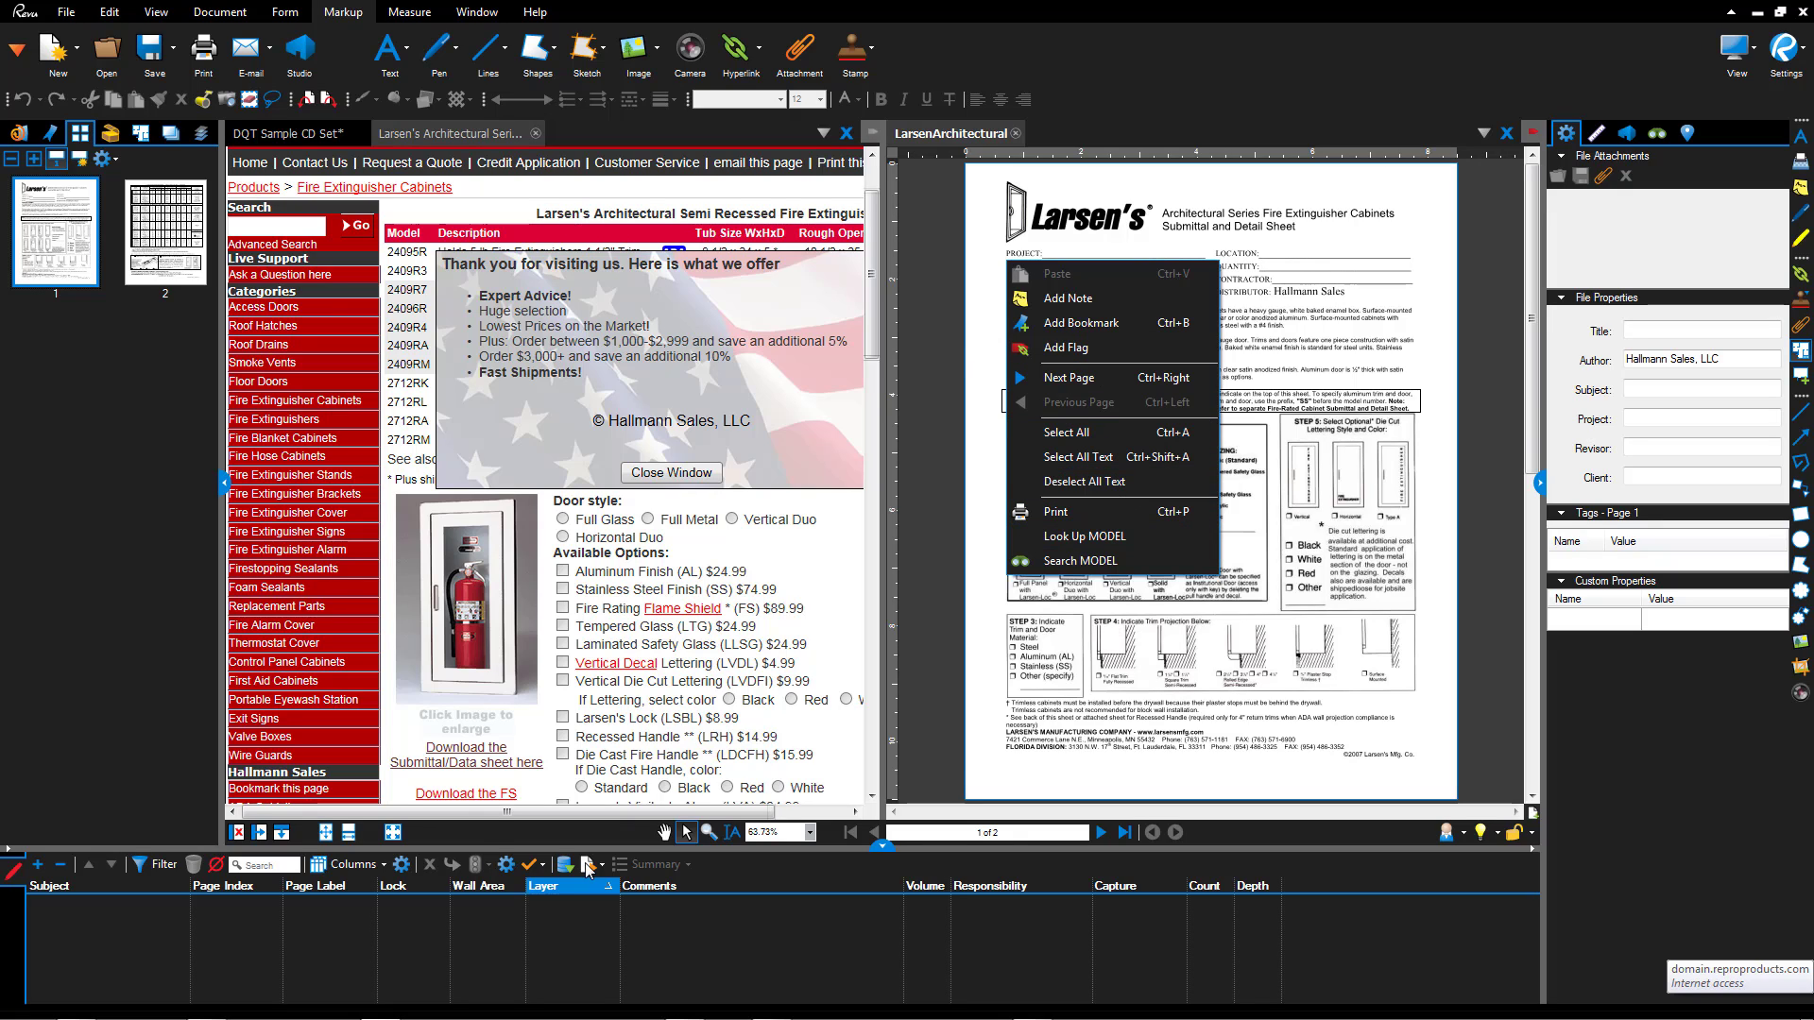
pyautogui.click(515, 223)
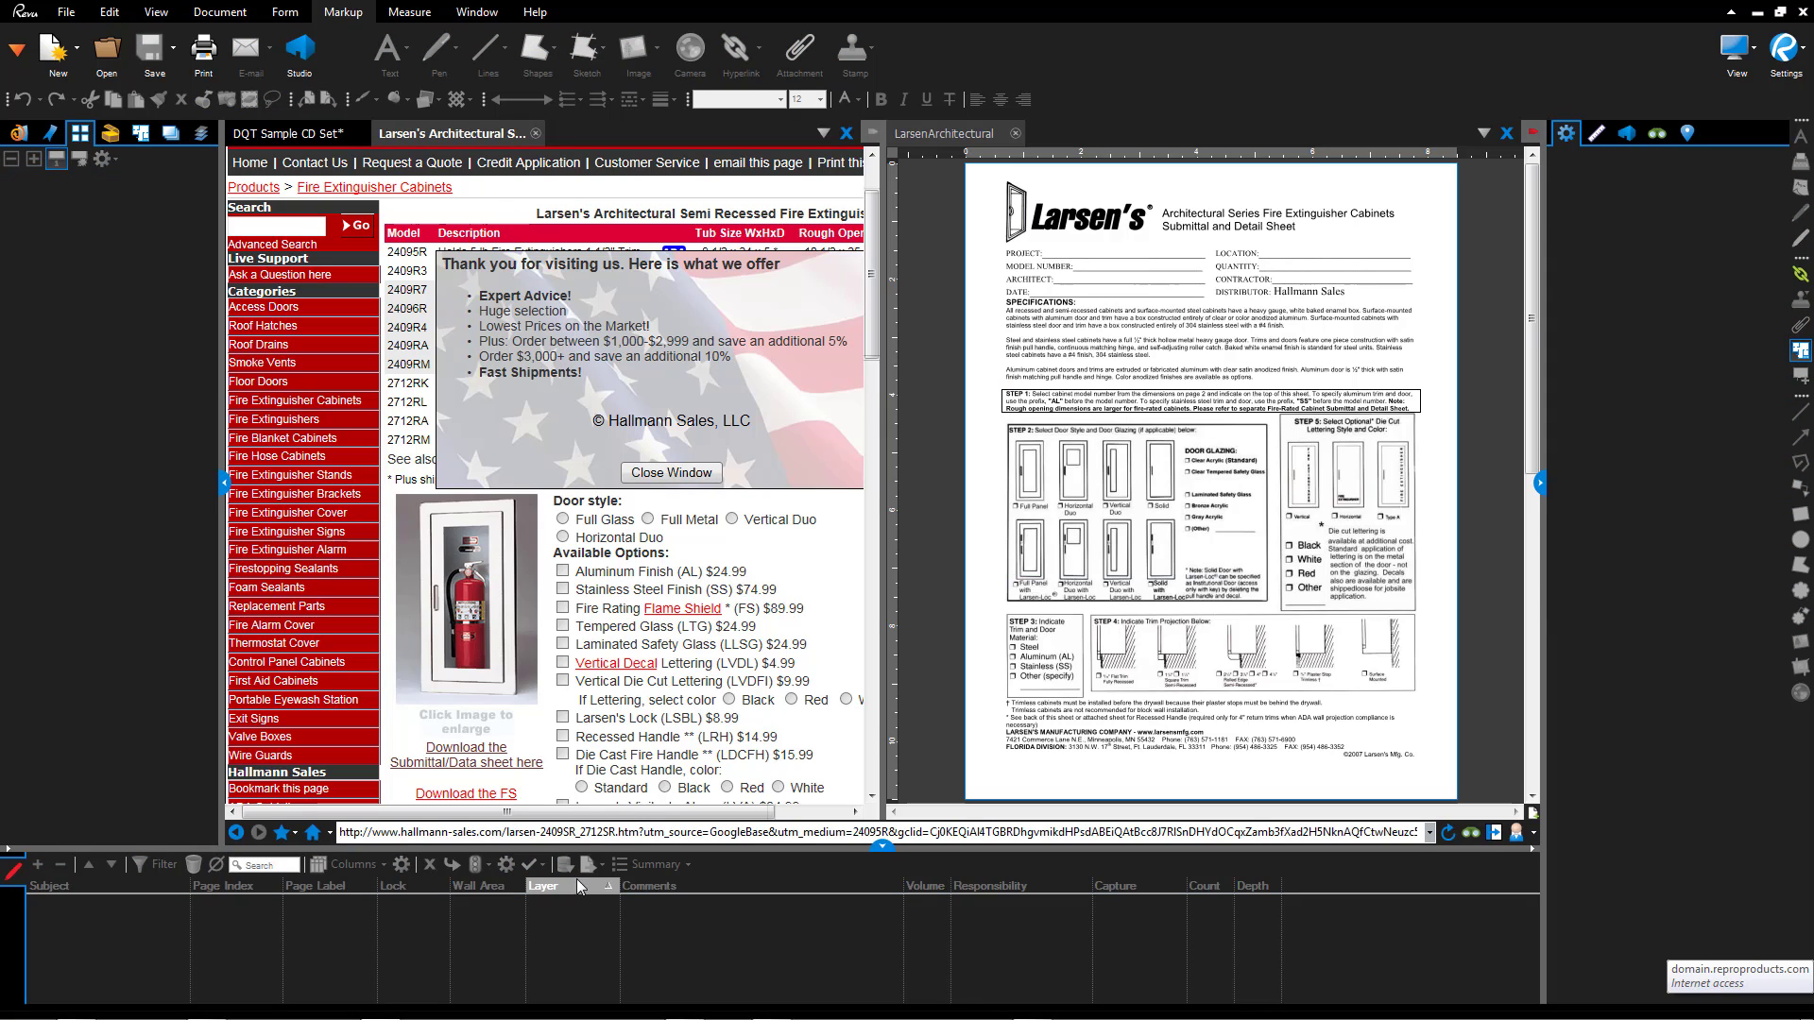
# Copy the cabinet product page's web address and open it in Internet Explorer
pyautogui.click(596, 832)
pyautogui.rightClick(597, 834)
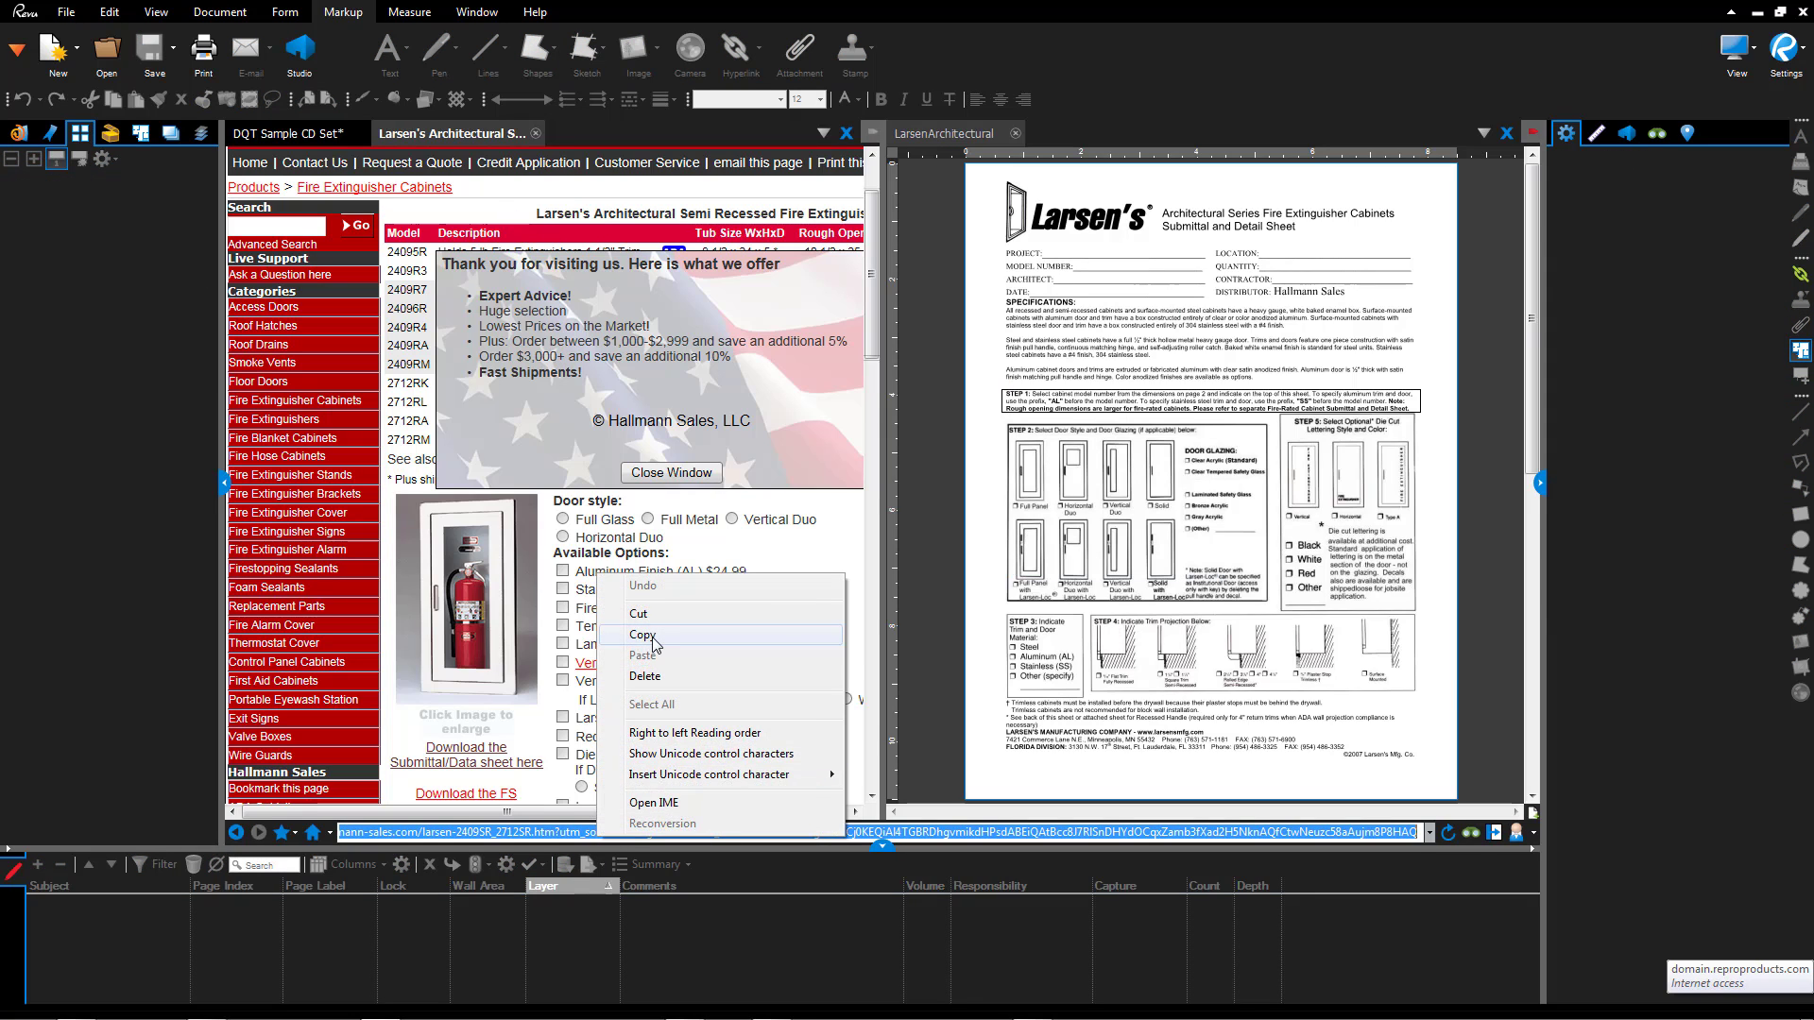
pyautogui.click(652, 636)
pyautogui.press('super')
pyautogui.press('Escape')
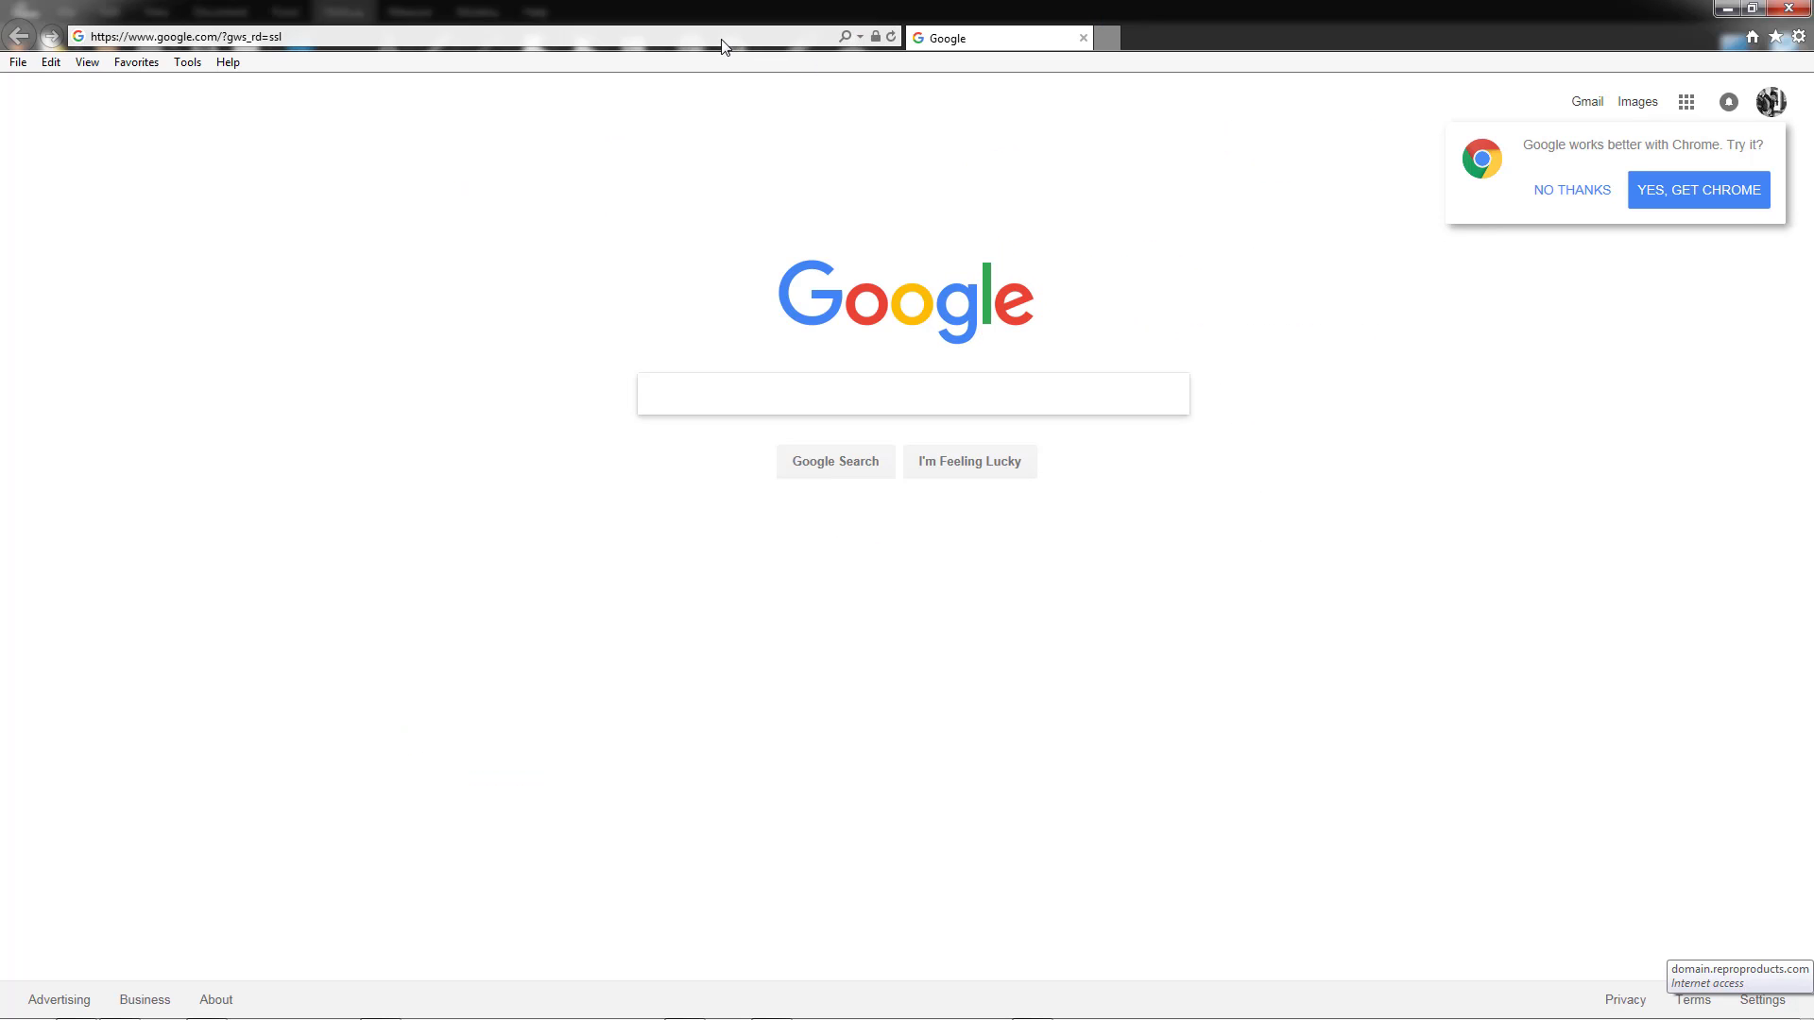
pyautogui.click(722, 39)
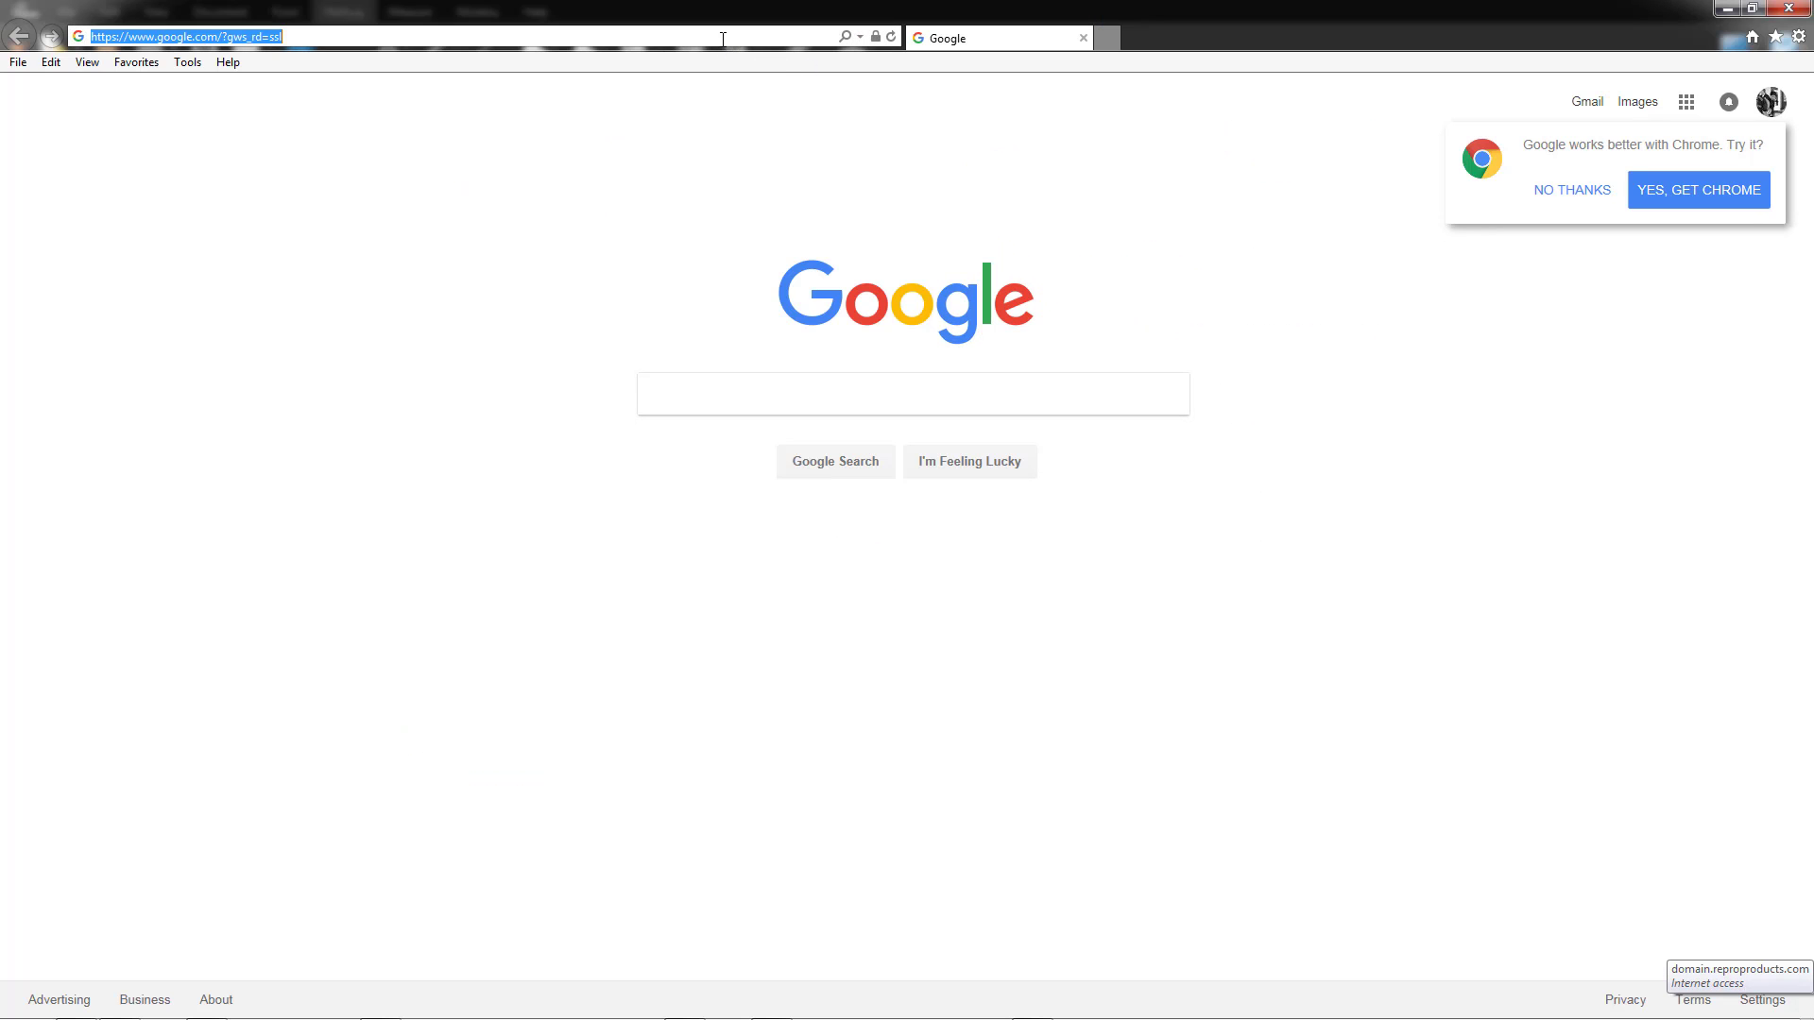
pyautogui.hotkey('ctrl', 'v')
pyautogui.press('Return')
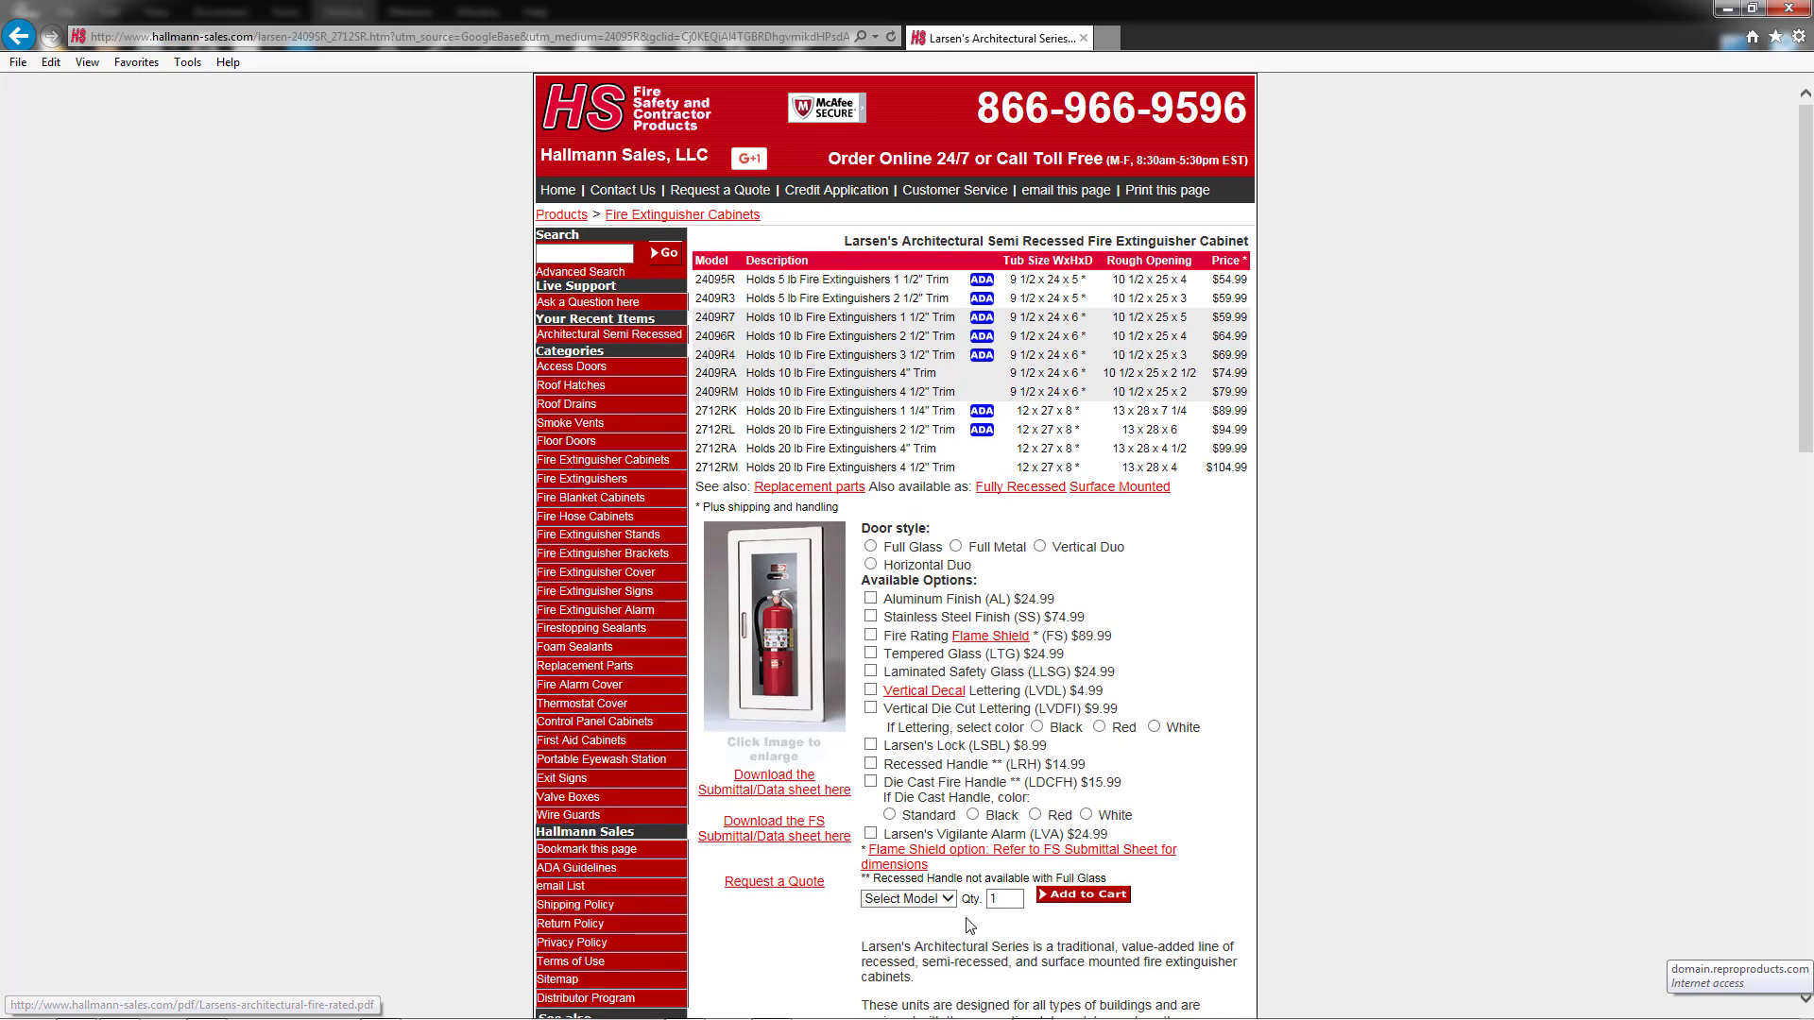
# Open the cabinet's Submittal/Data sheet PDF and save it as LarsenArchitectural.pdf in C:\Temp
pyautogui.click(818, 801)
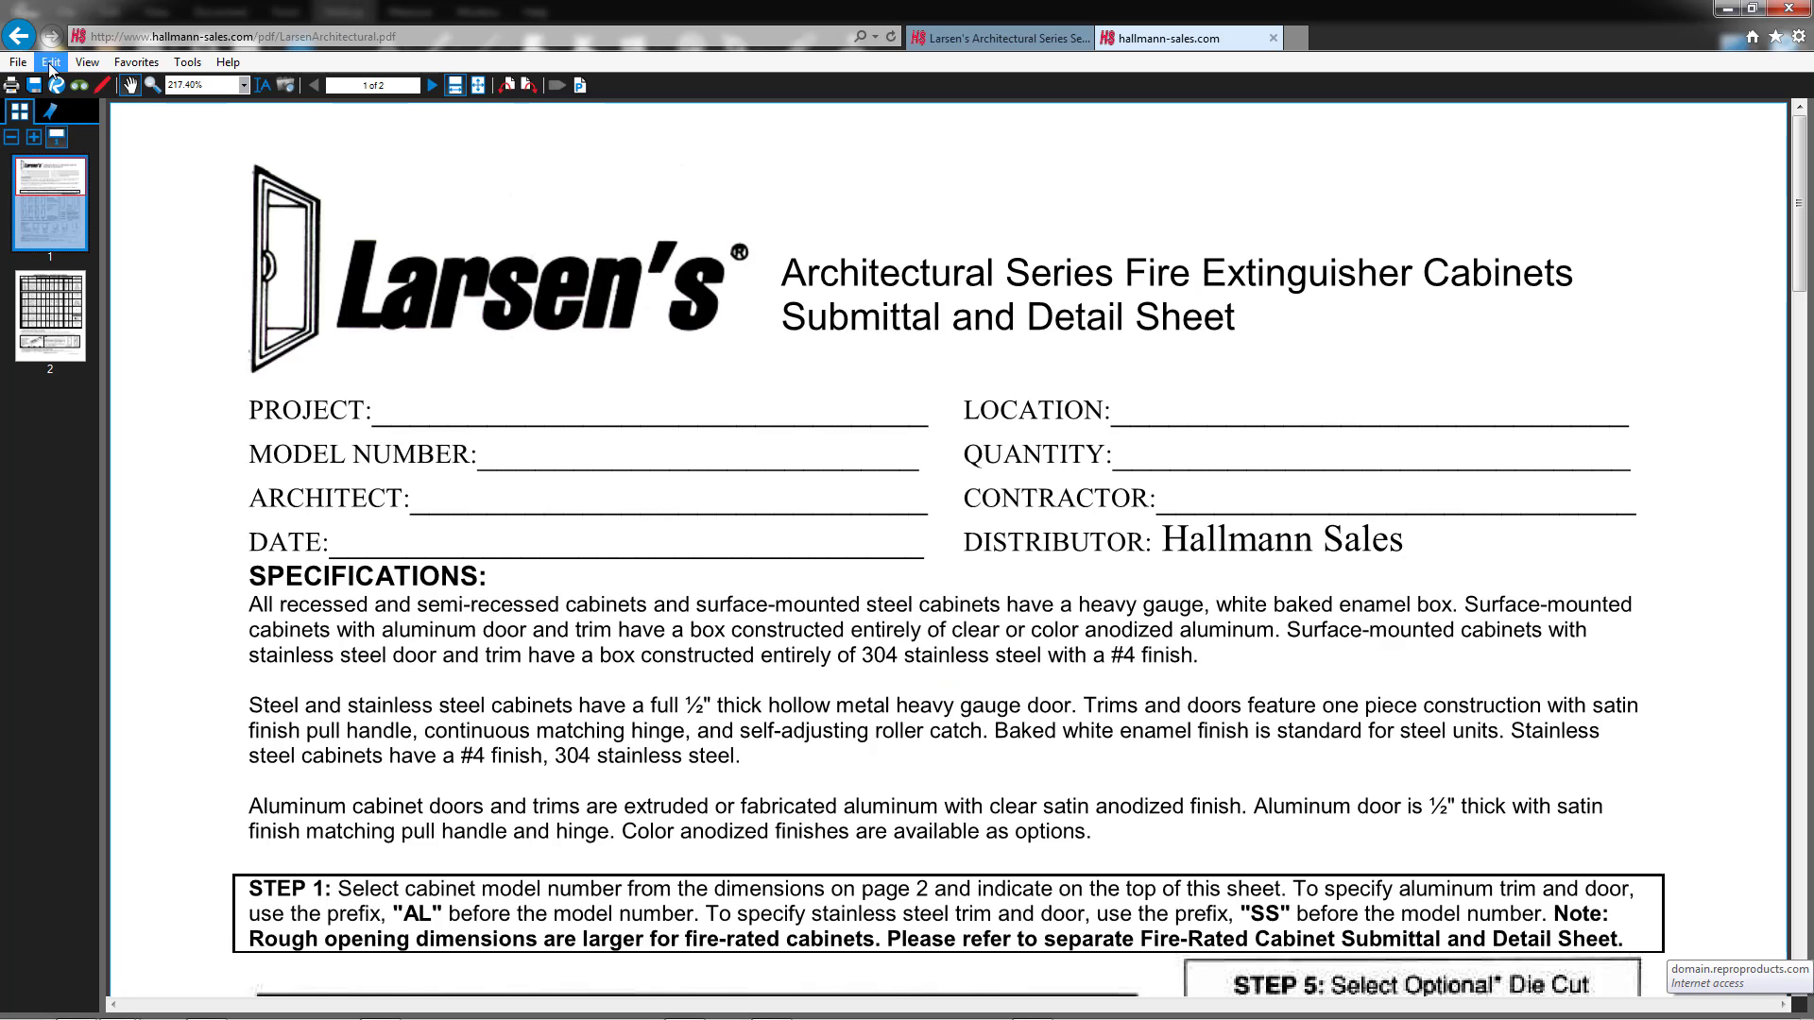
pyautogui.click(35, 86)
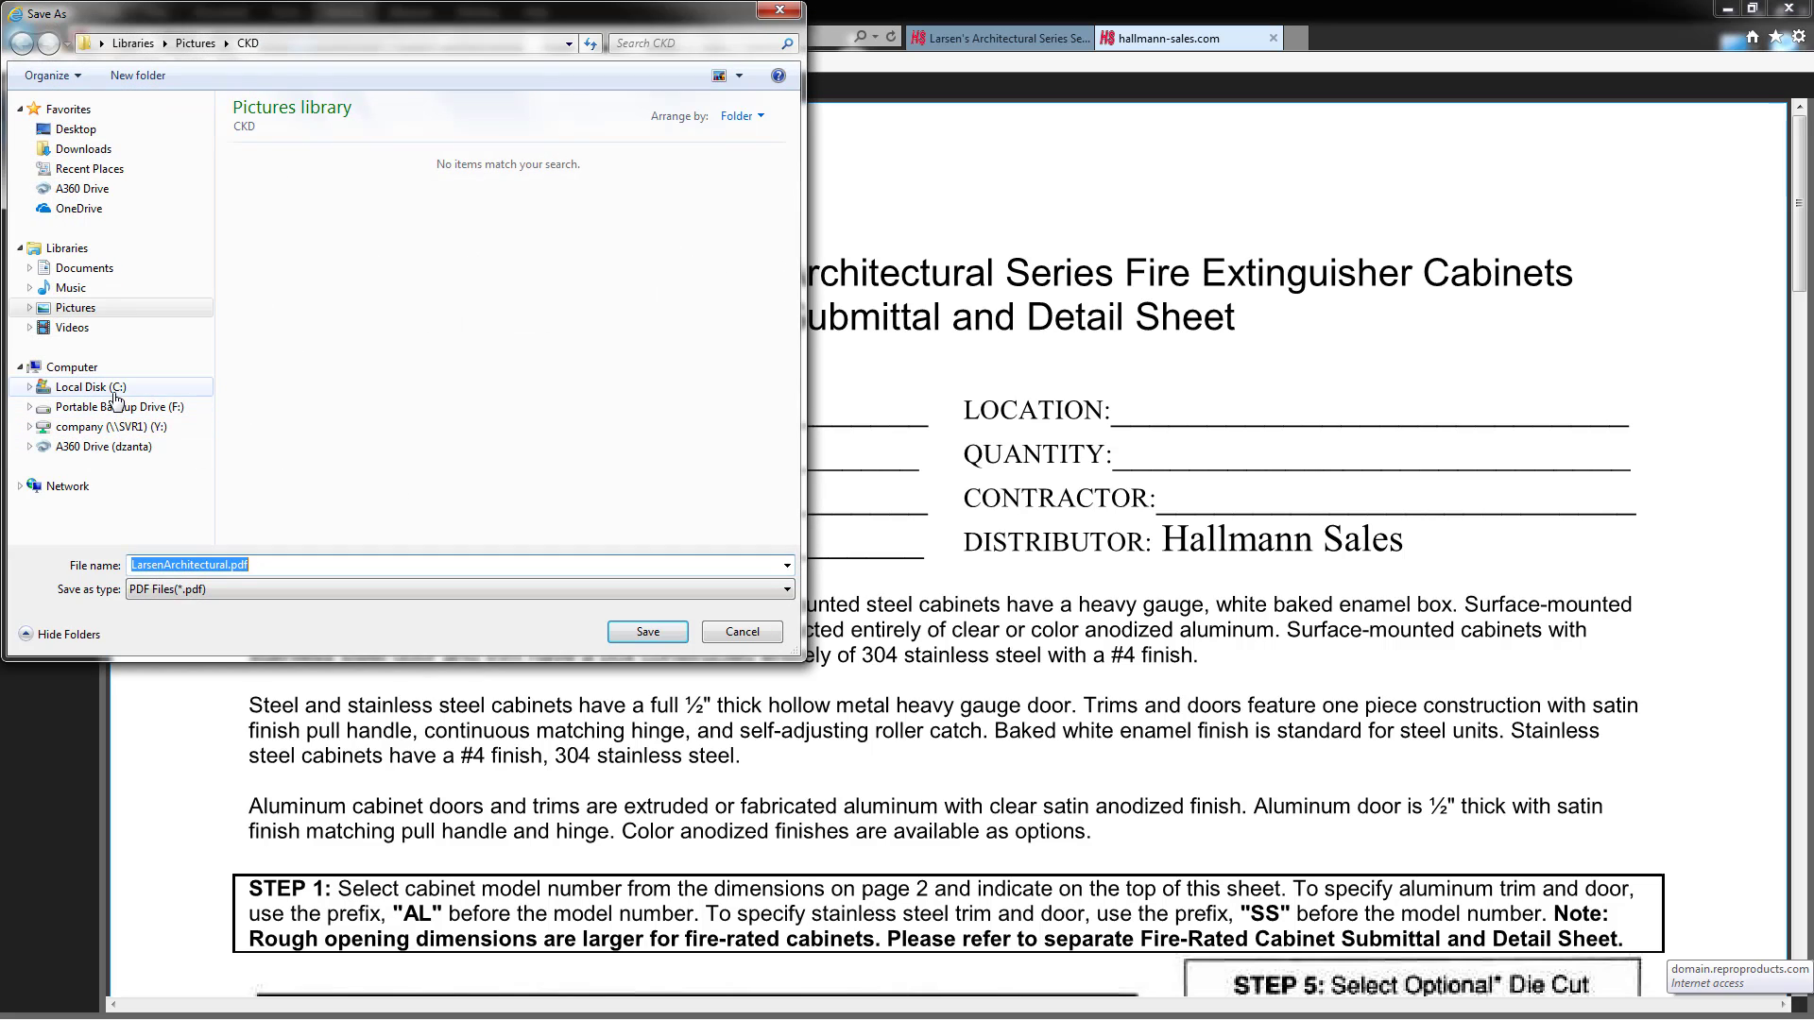
pyautogui.click(111, 389)
pyautogui.doubleClick(265, 328)
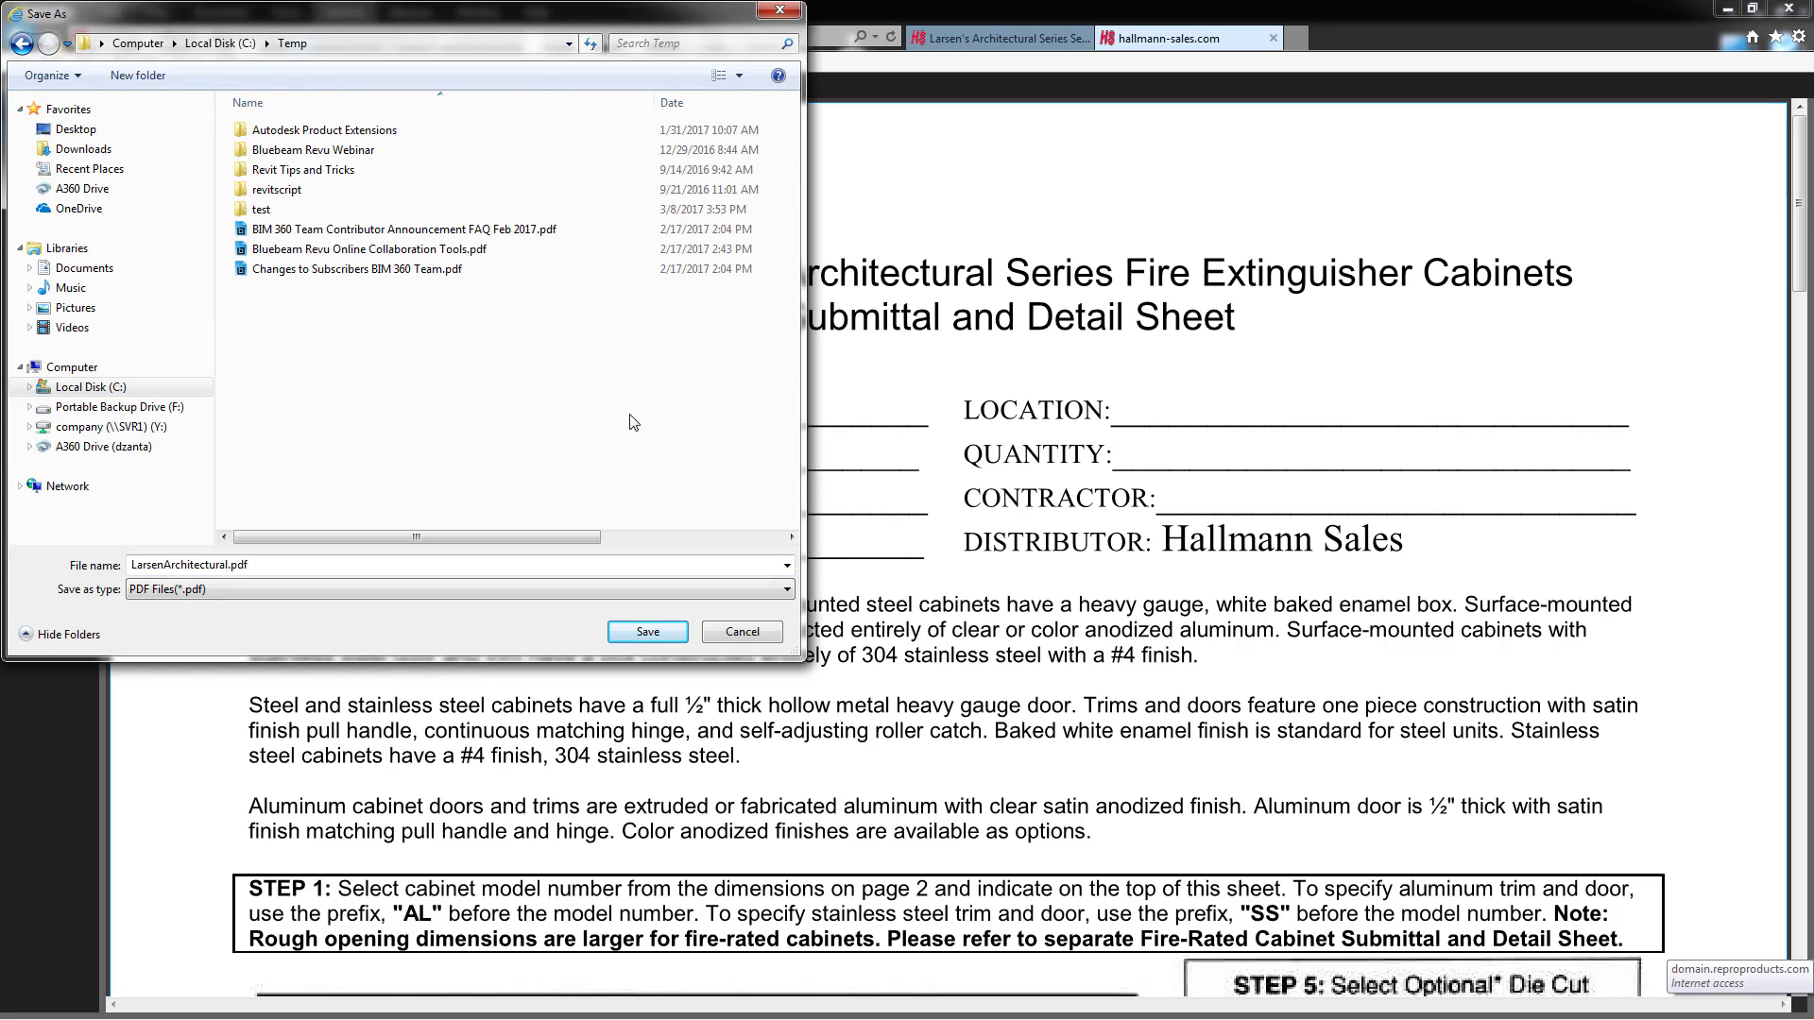
pyautogui.click(648, 632)
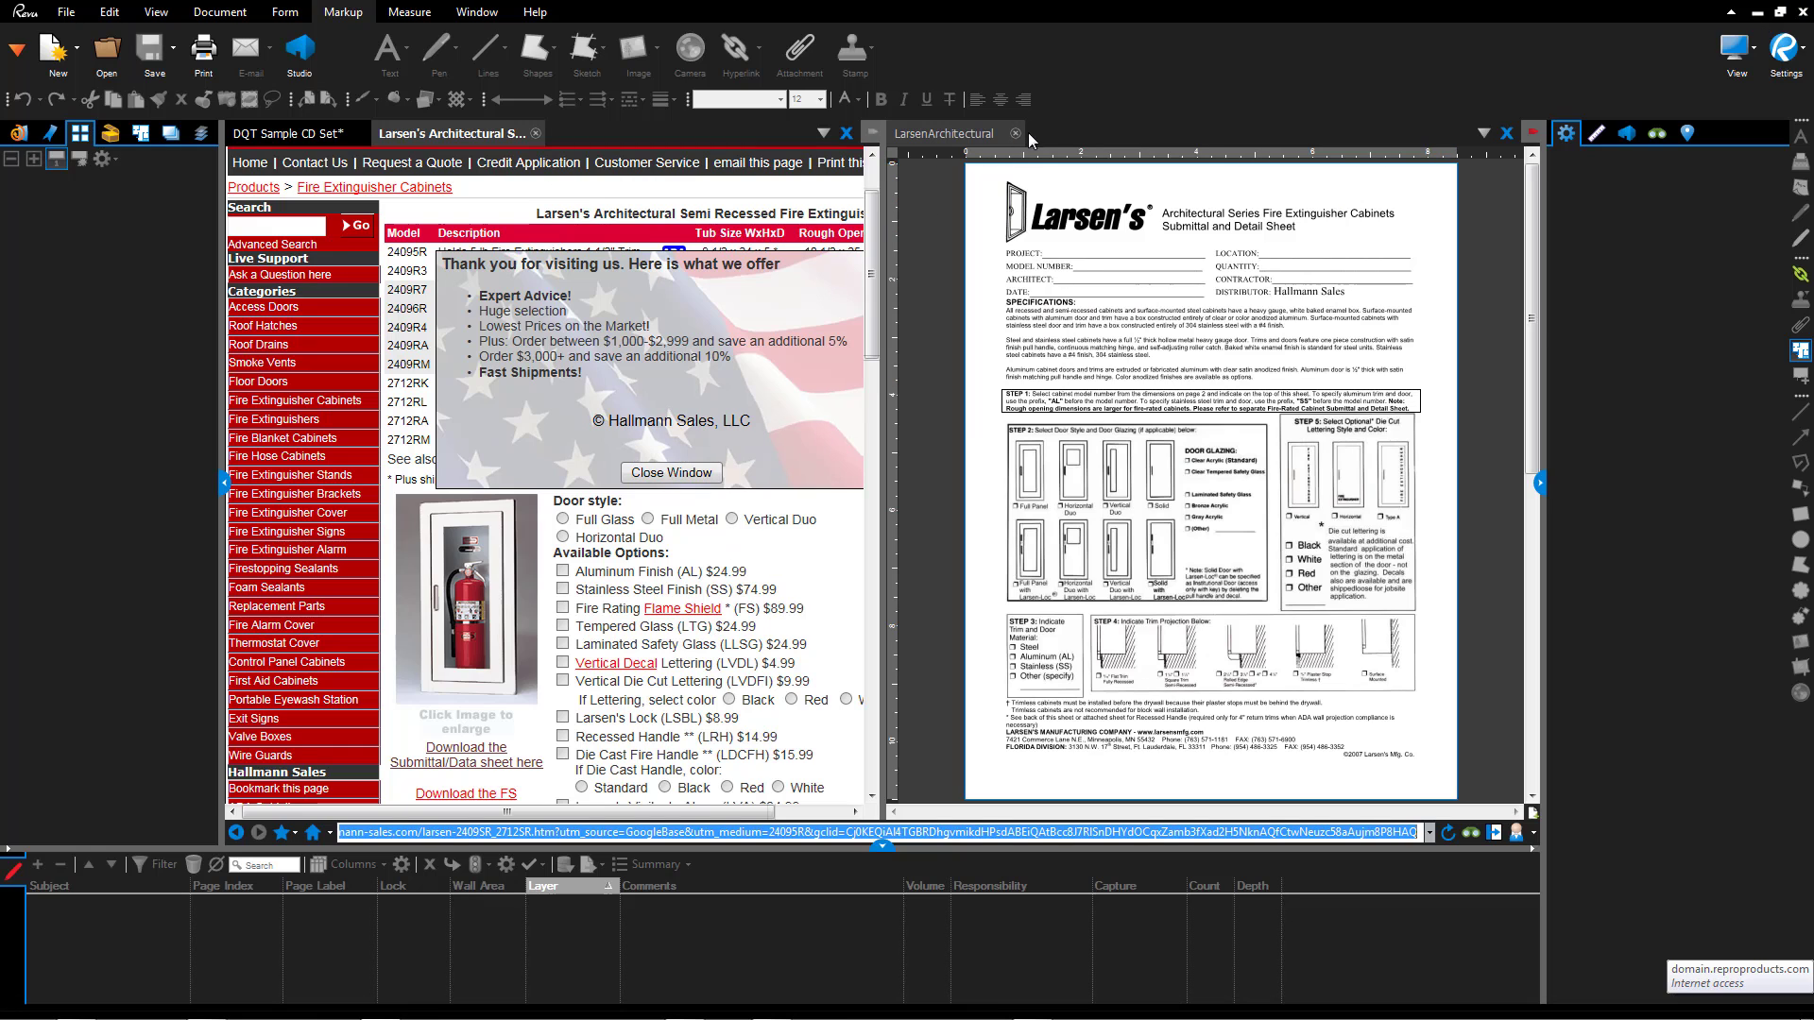
# Close the data sheet and product page, and hyperlink the fire extinguisher cabinet in the A202 elevation to open C:\Temp\LarsenArchitectural.pdf with relative paths
pyautogui.click(1016, 133)
pyautogui.click(535, 133)
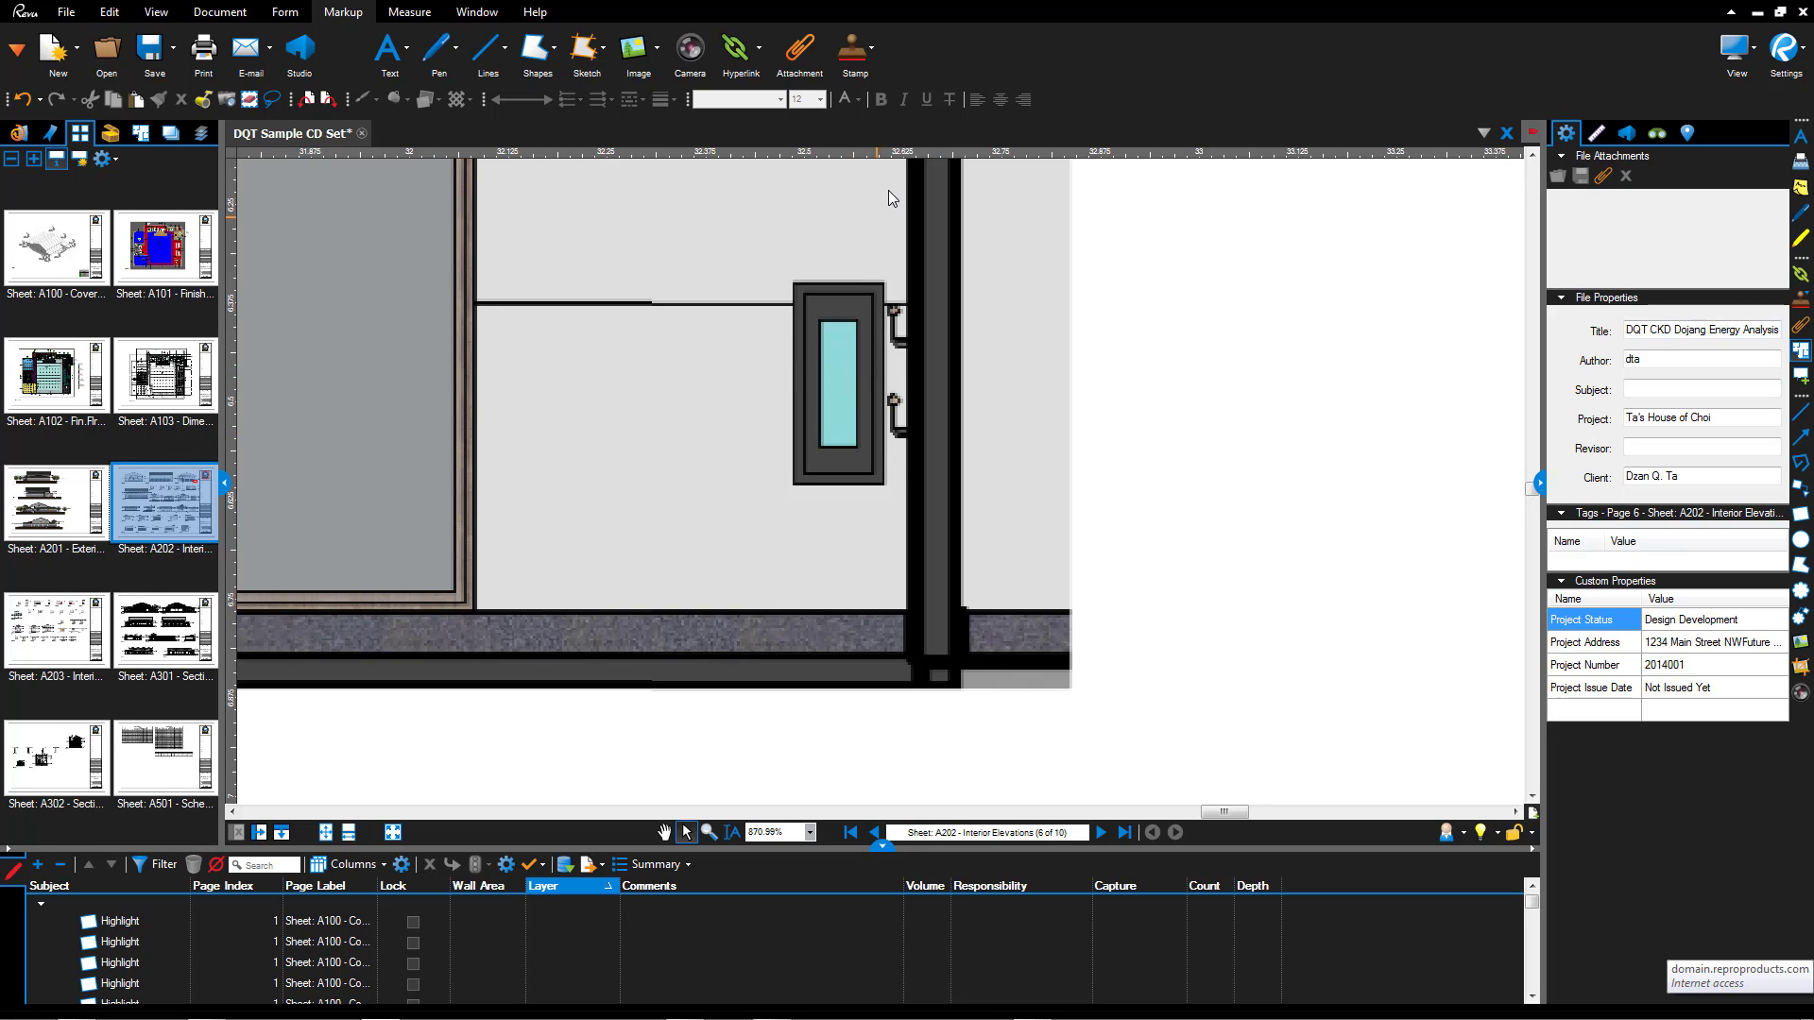
pyautogui.click(736, 49)
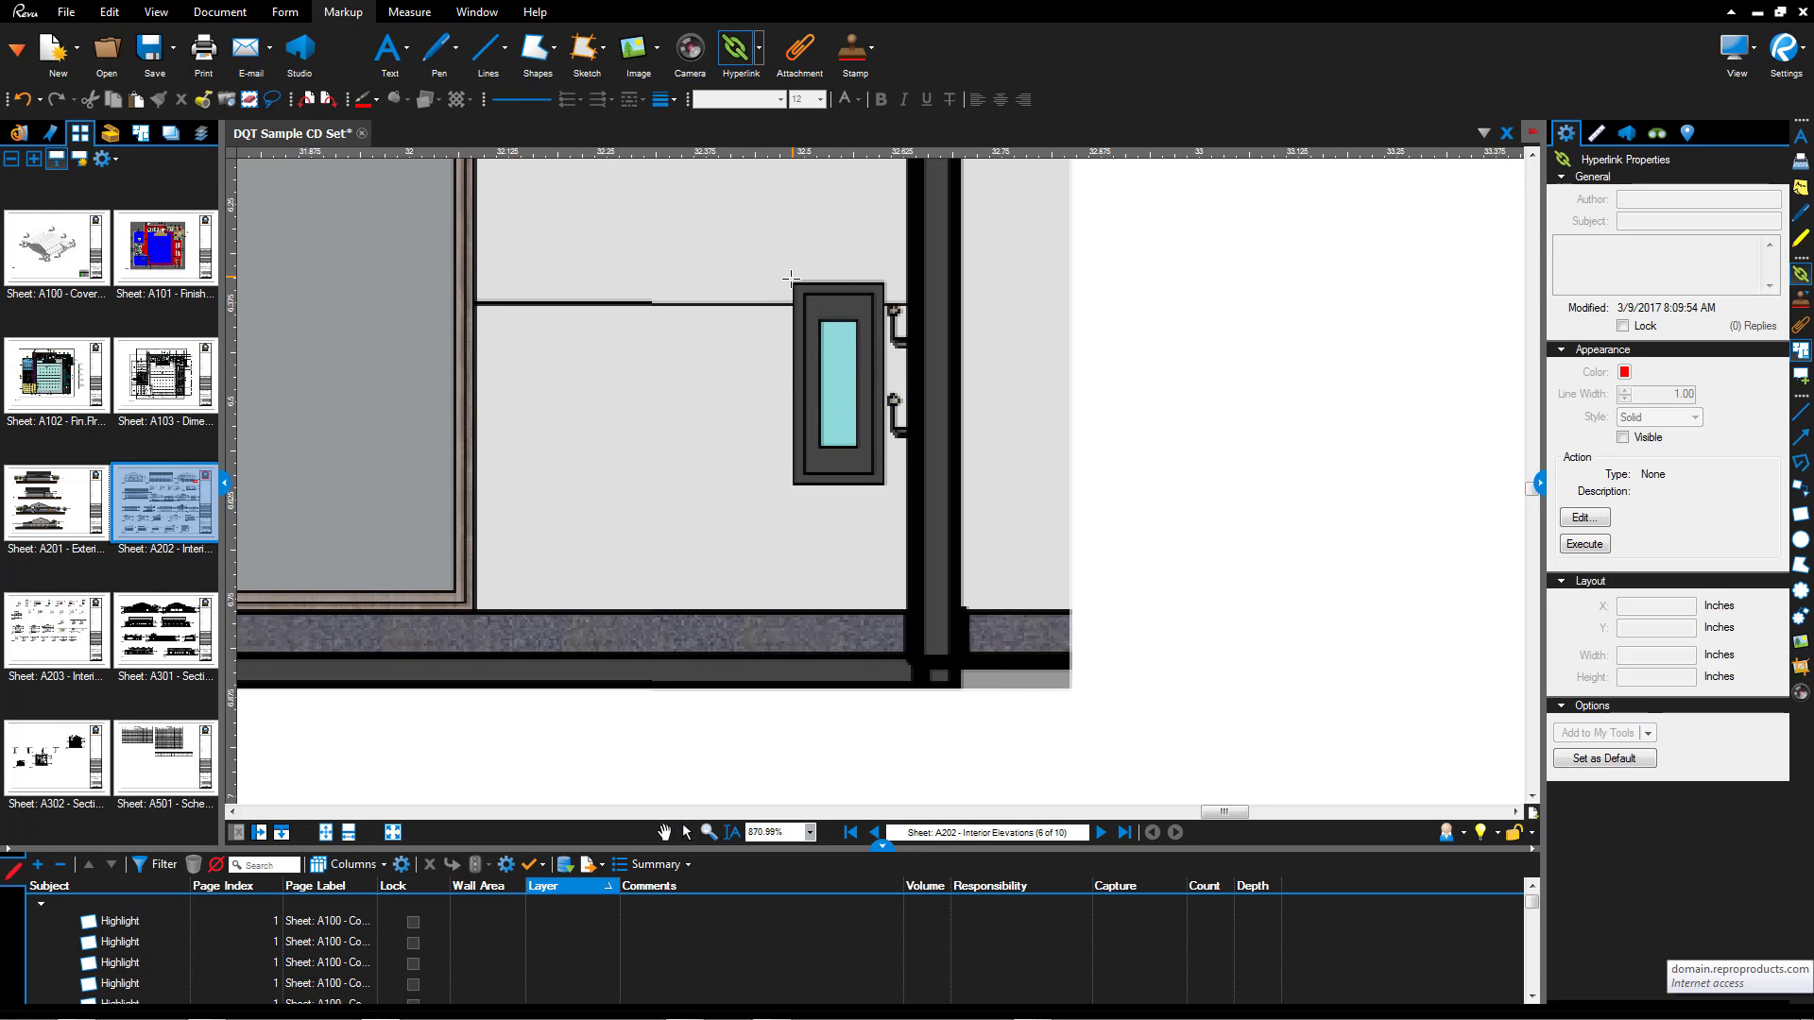
pyautogui.moveTo(792, 281); pyautogui.dragTo(885, 487)
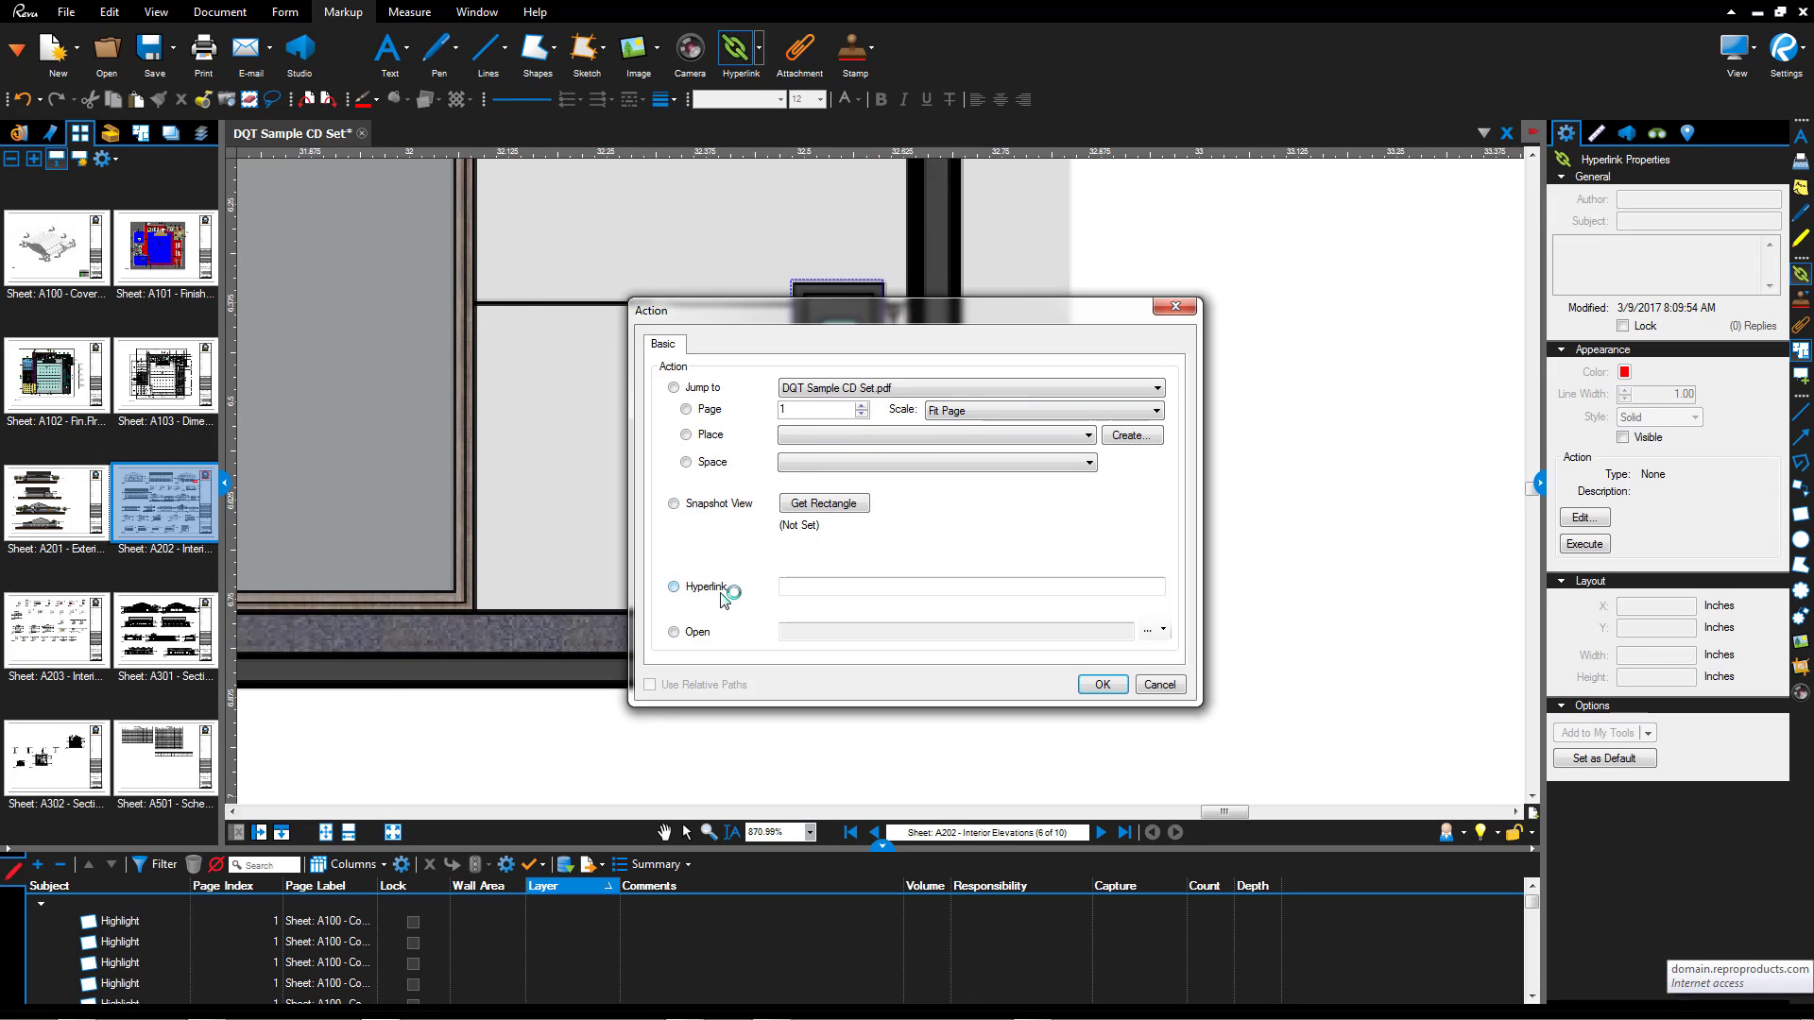
pyautogui.click(674, 632)
pyautogui.click(1148, 630)
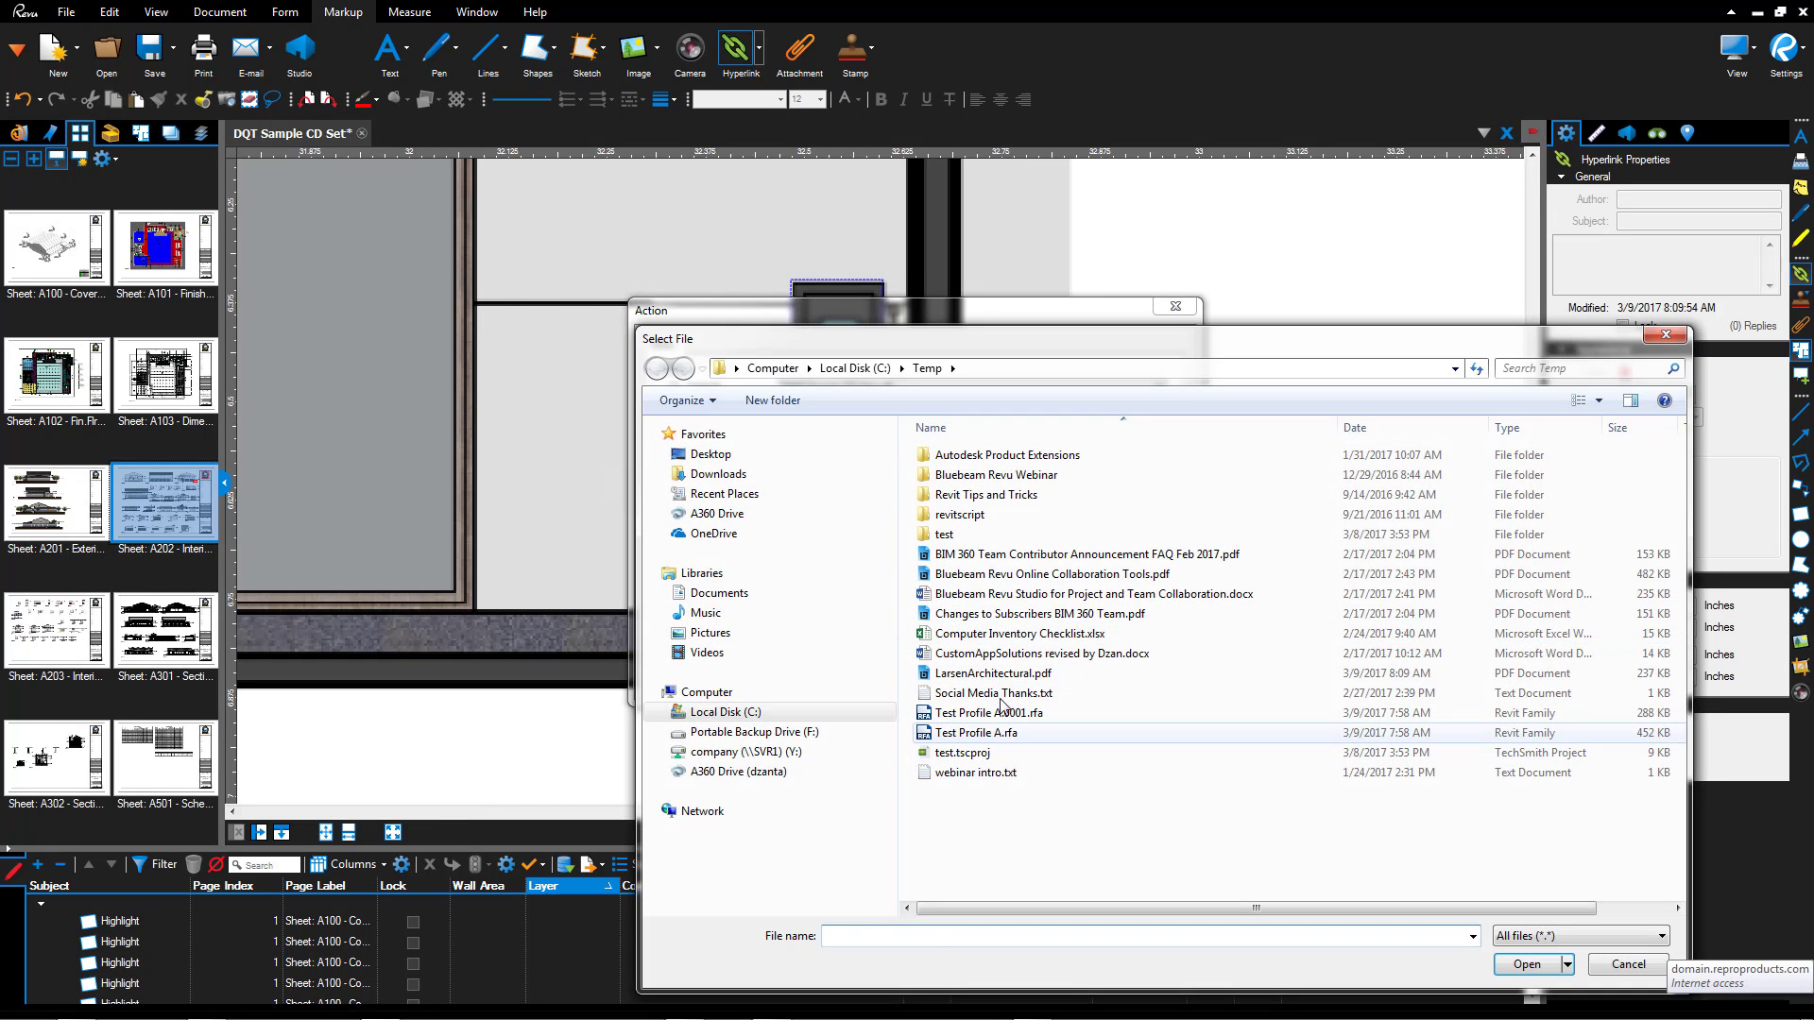
pyautogui.click(992, 673)
pyautogui.click(1523, 964)
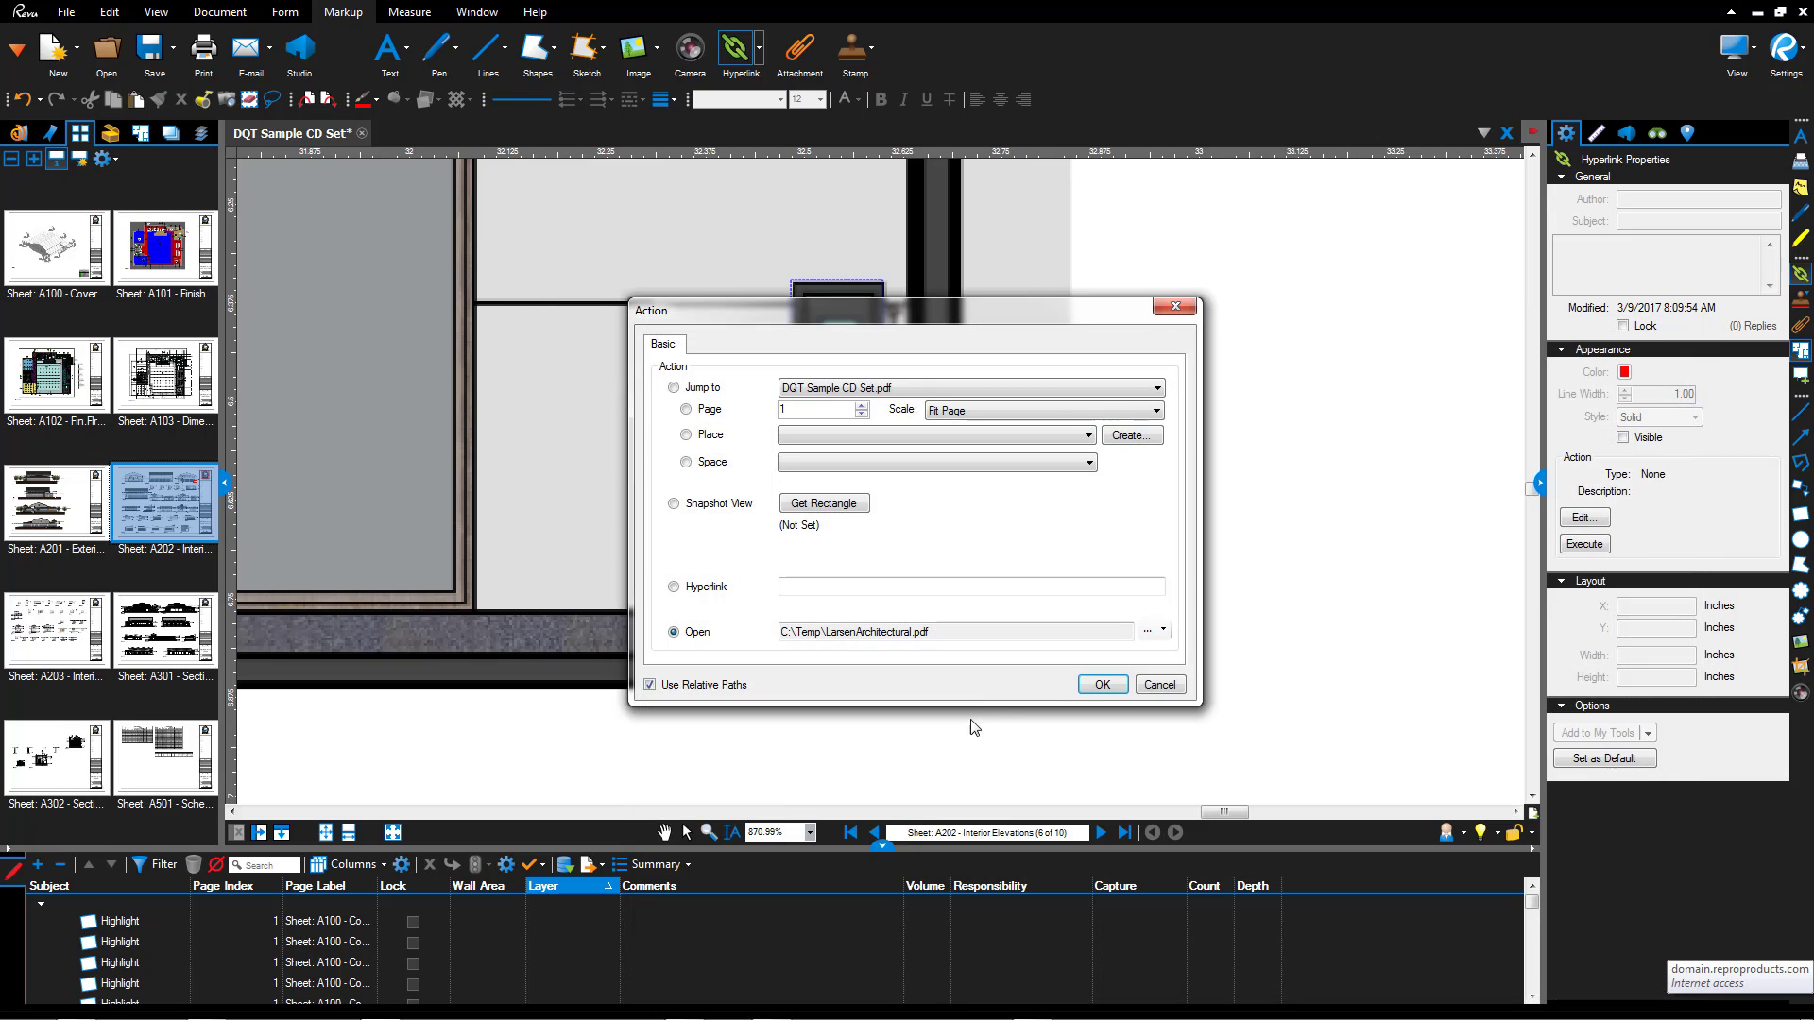
pyautogui.click(1102, 685)
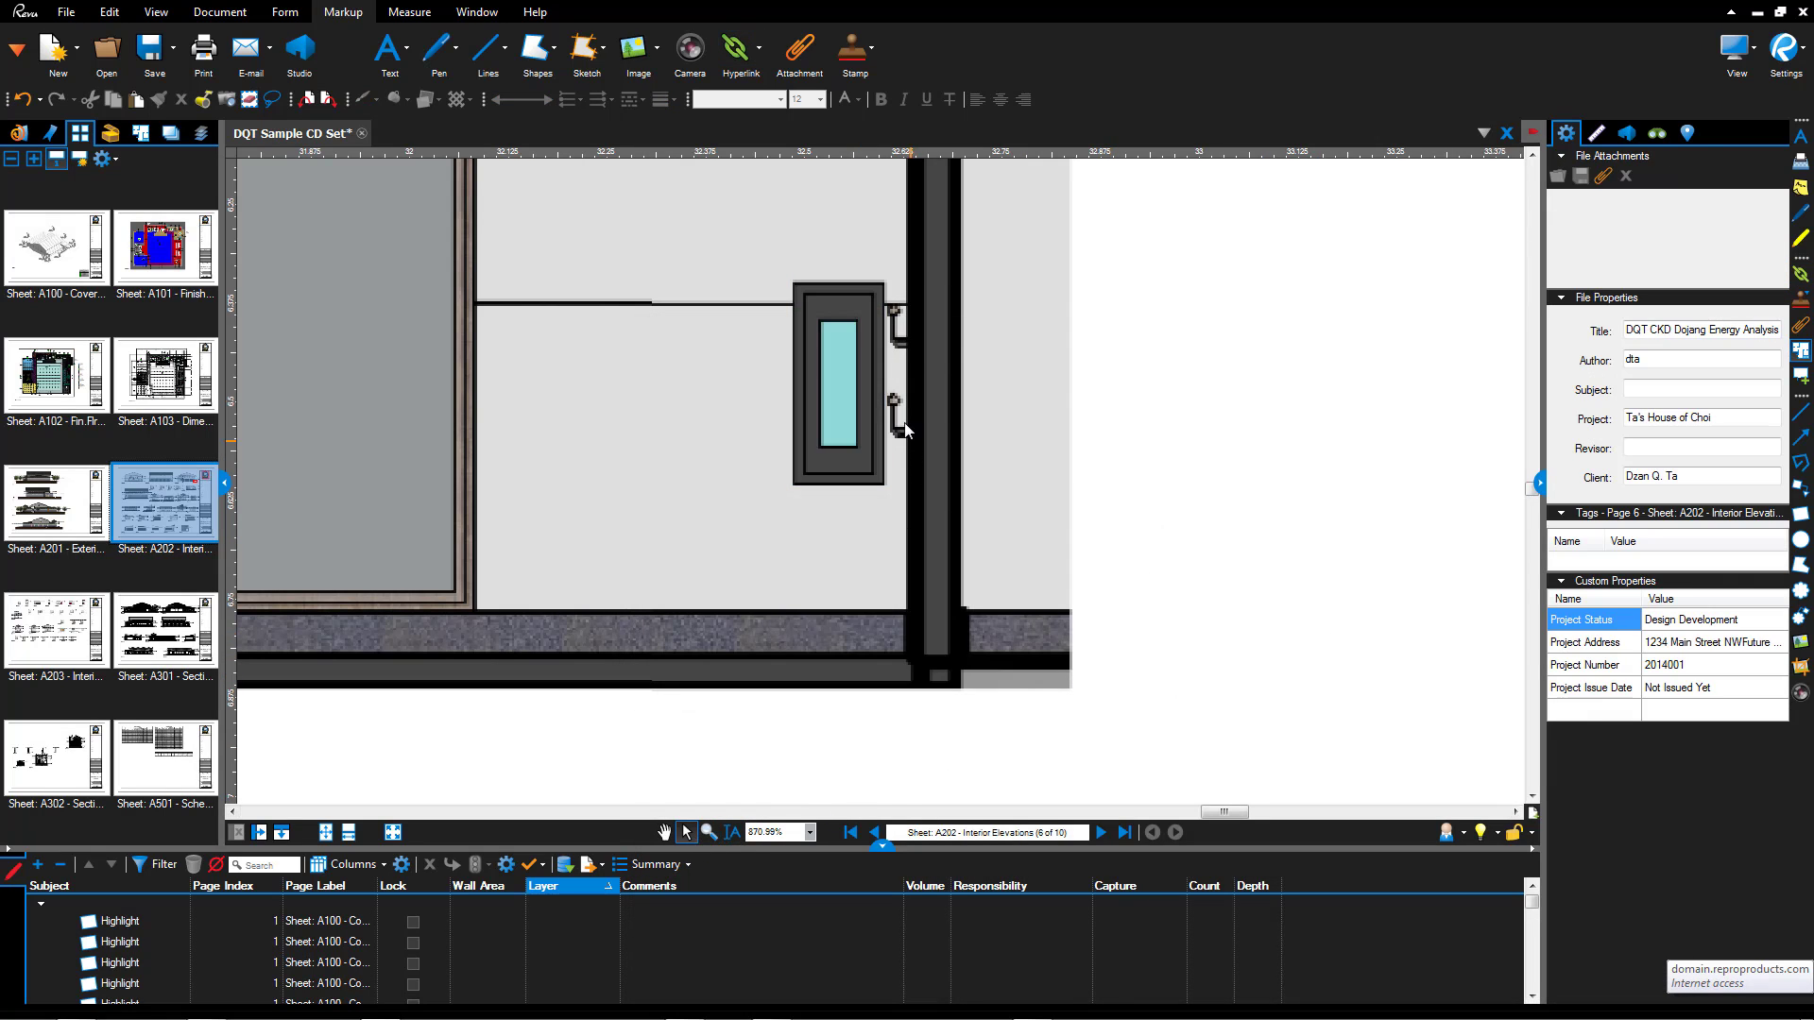
# Make the cabinet hyperlink's red outline visible, and hide it again
pyautogui.rightClick(862, 416)
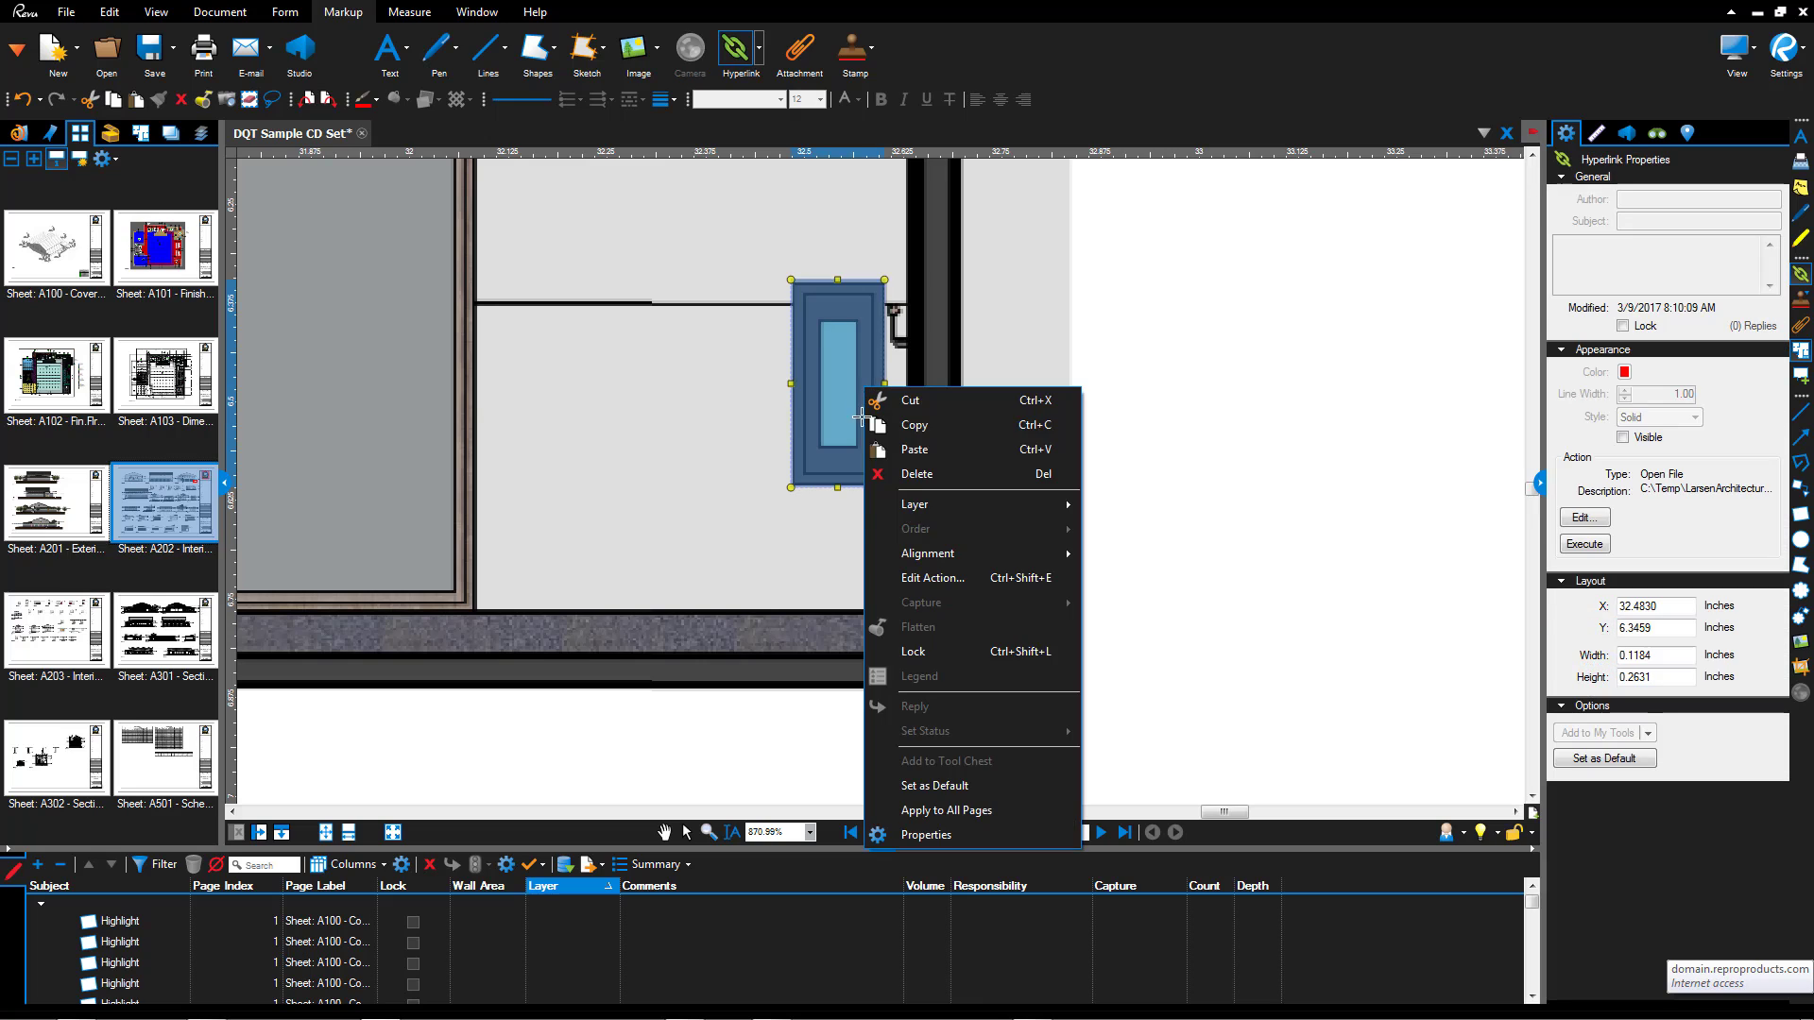
pyautogui.click(1623, 437)
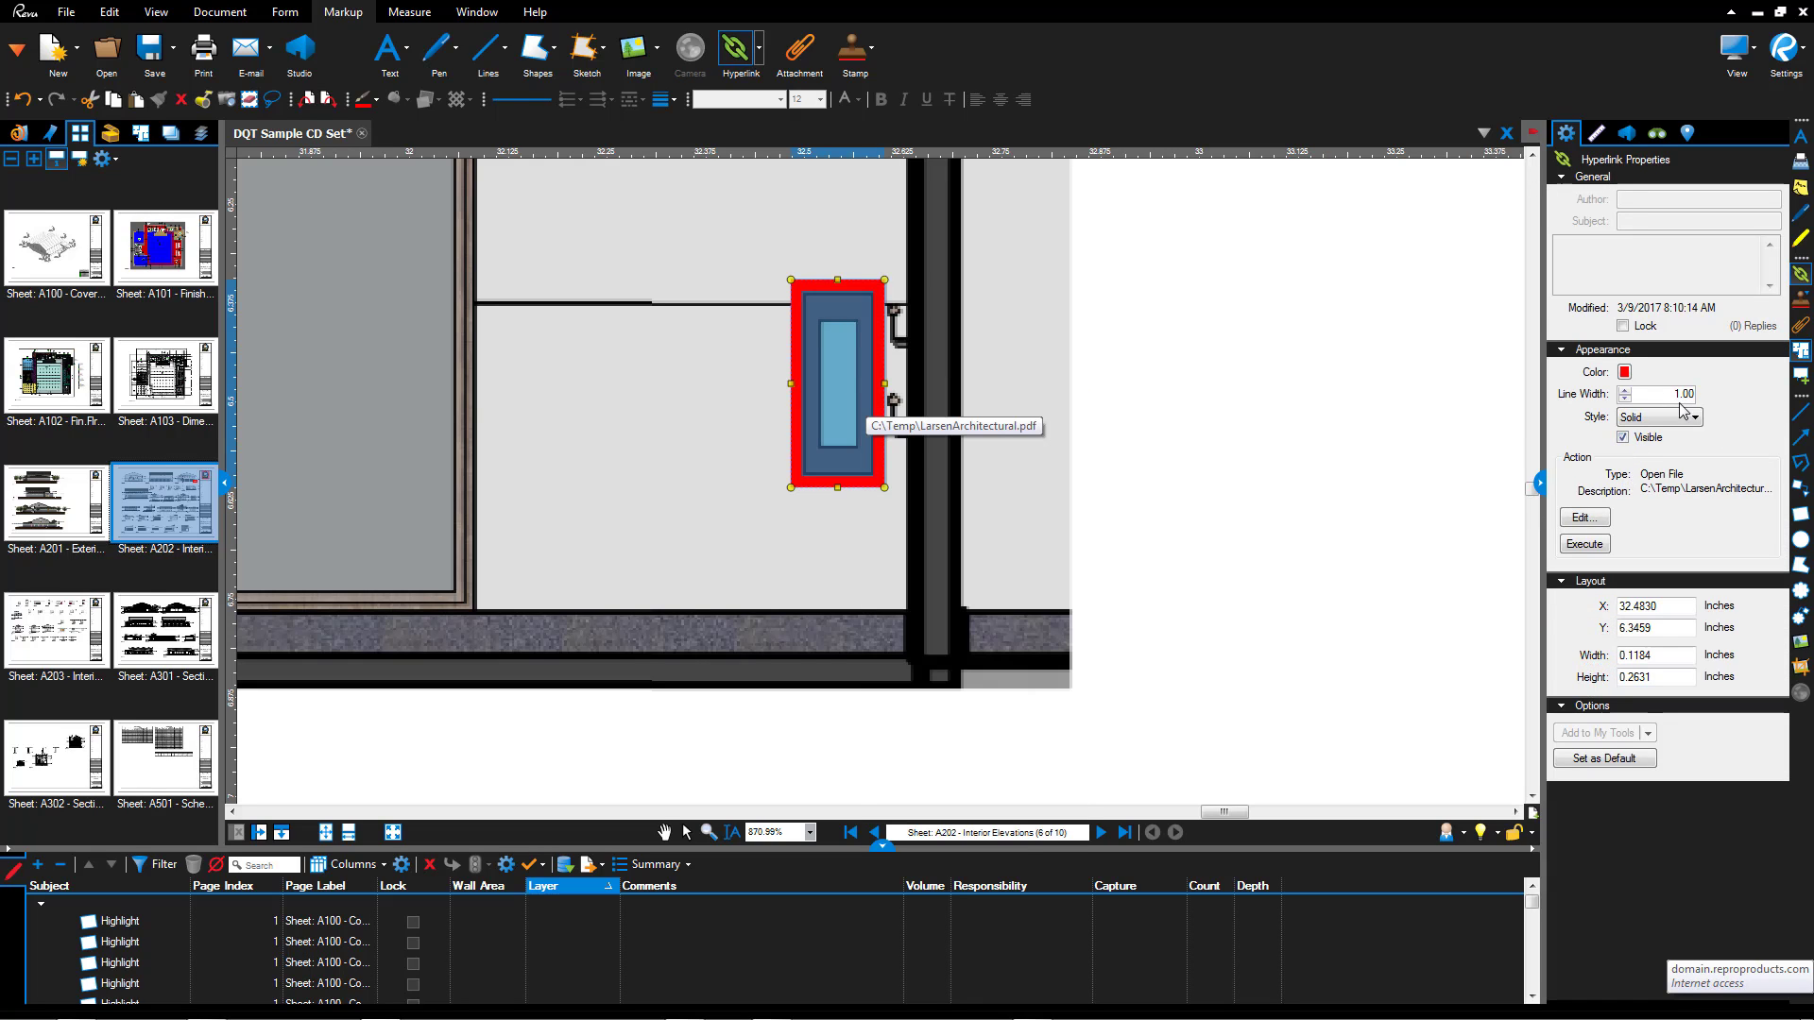
pyautogui.press('space')
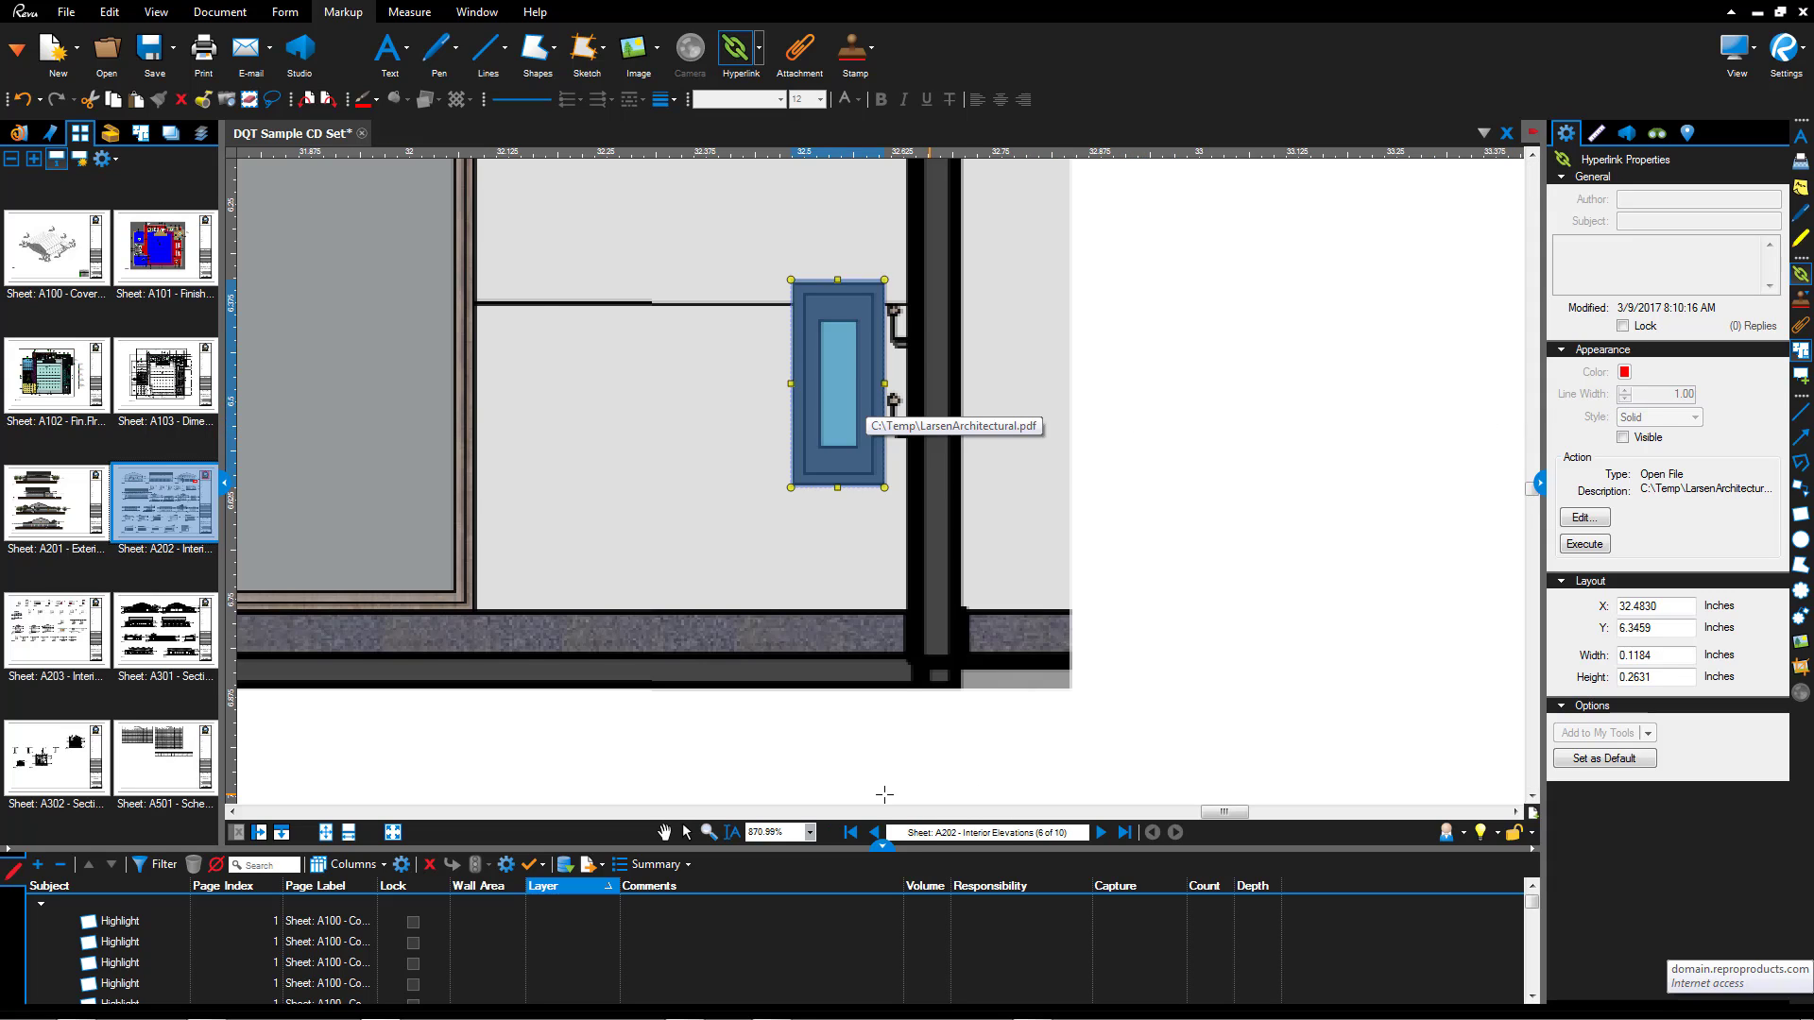
# Test the cabinet hyperlink by opening the linked LarsenArchitectural data sheet, and close it to return to the drawing set
pyautogui.click(687, 832)
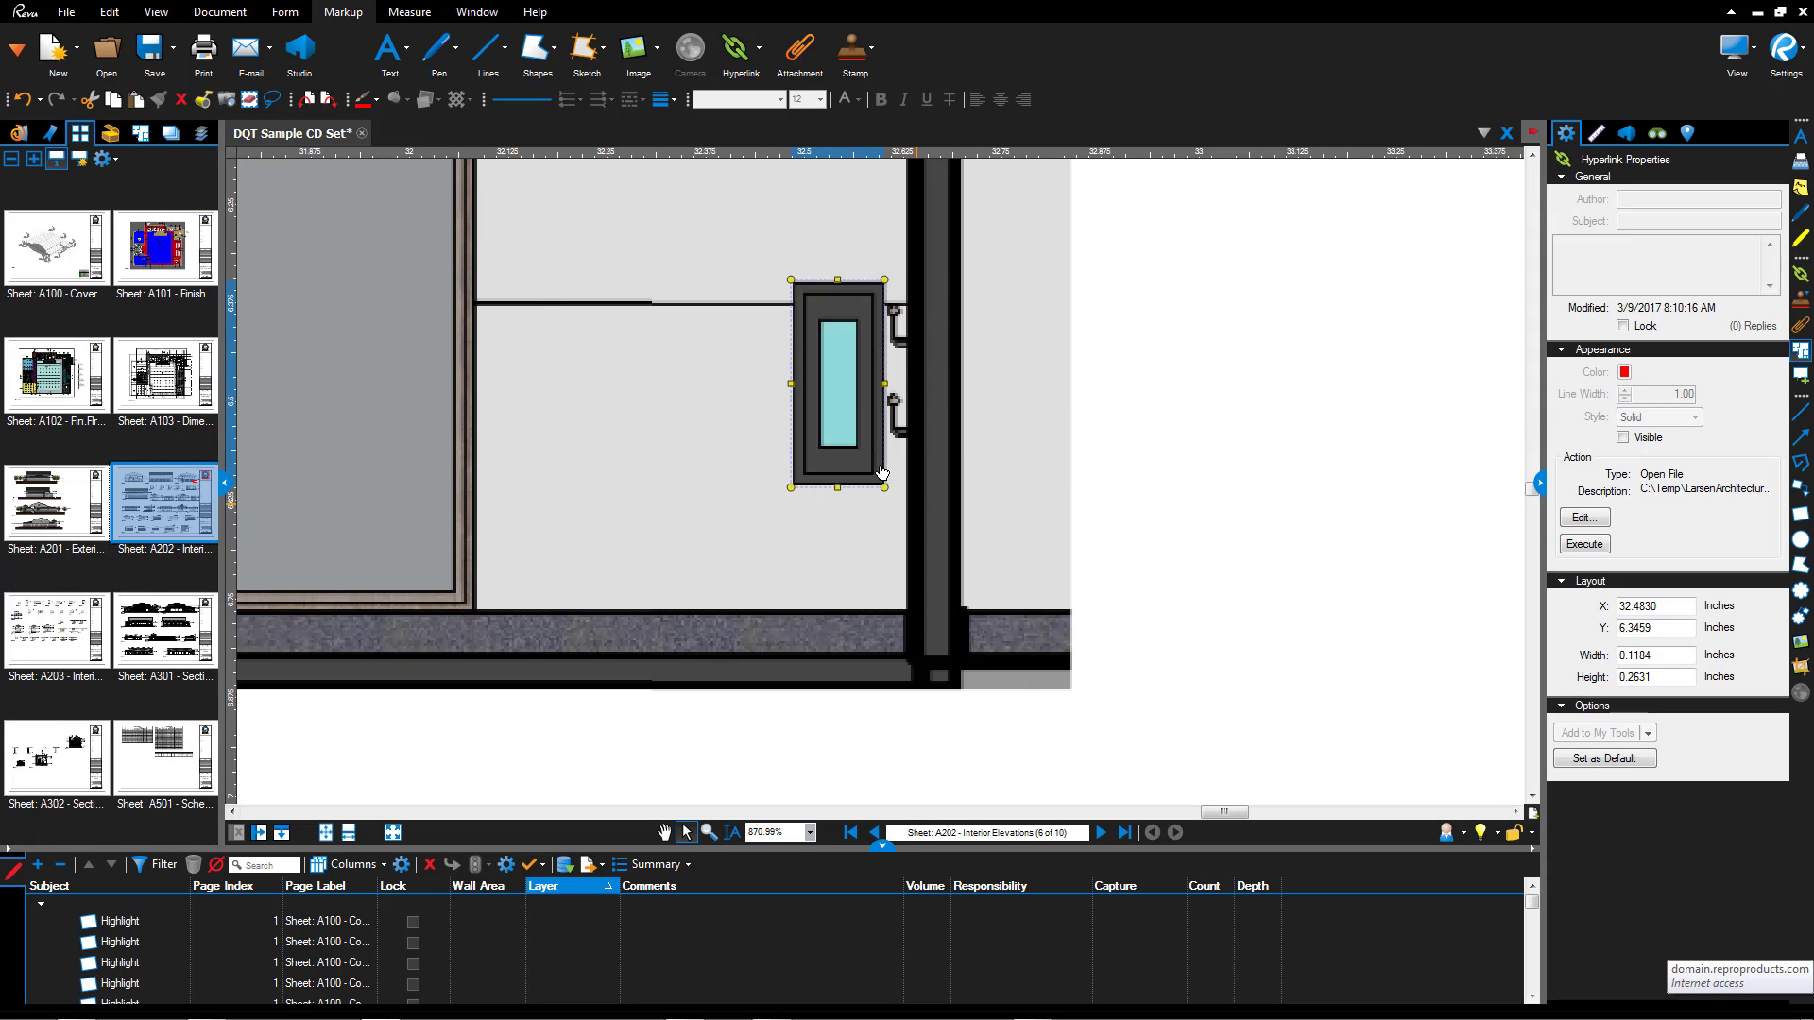
pyautogui.click(829, 381)
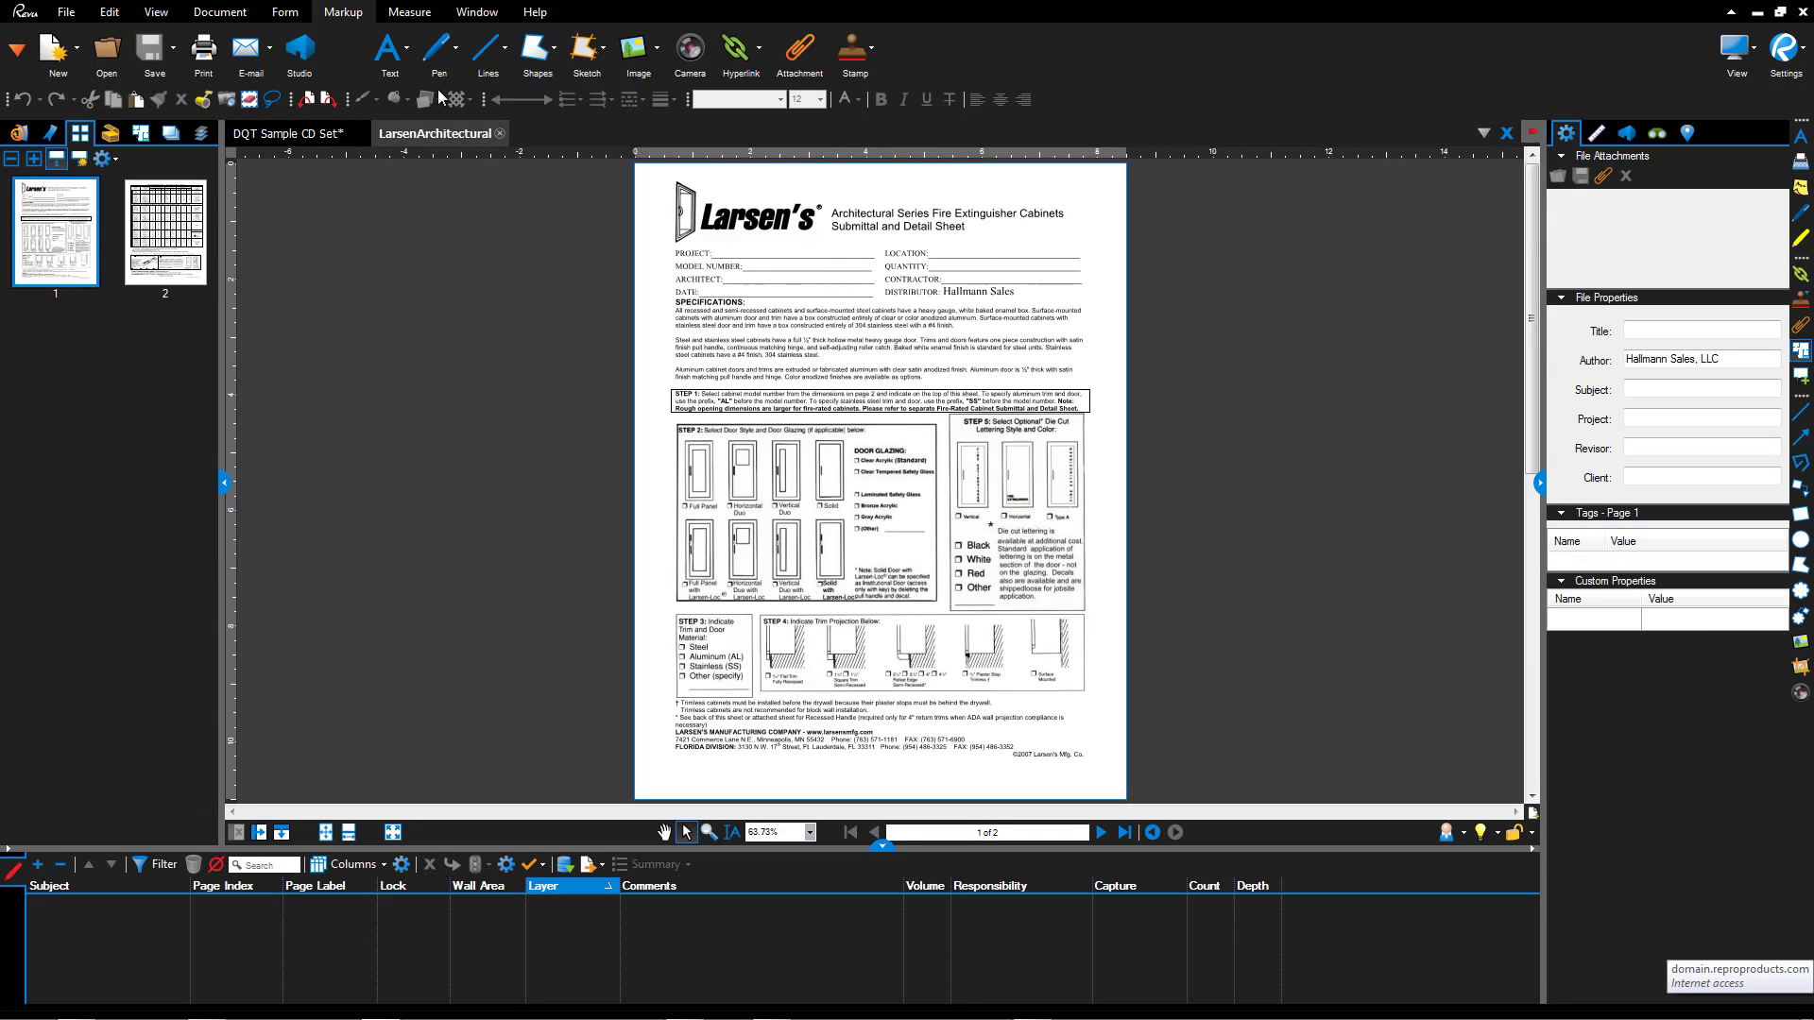
pyautogui.click(499, 133)
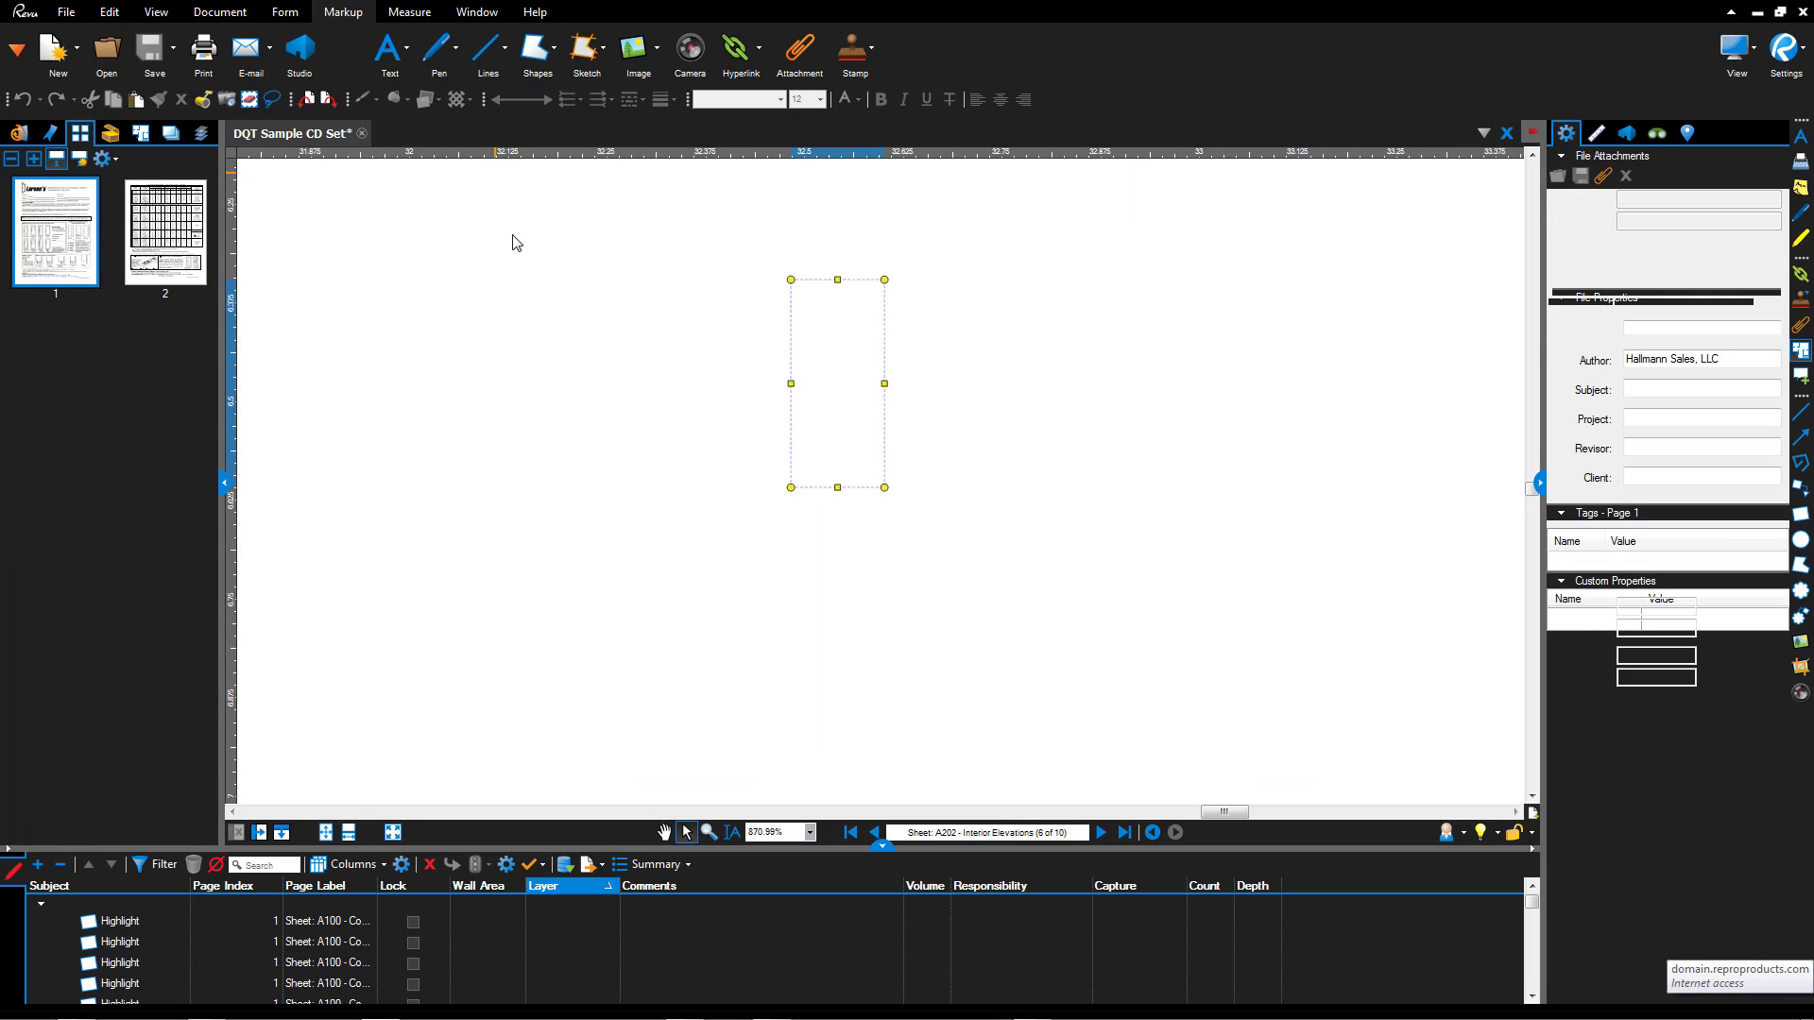
# Draw a hyperlink area around the lowest dark wall plaque in the column nearest the cabinet on A202
pyautogui.scroll(-5, 1189, 510)
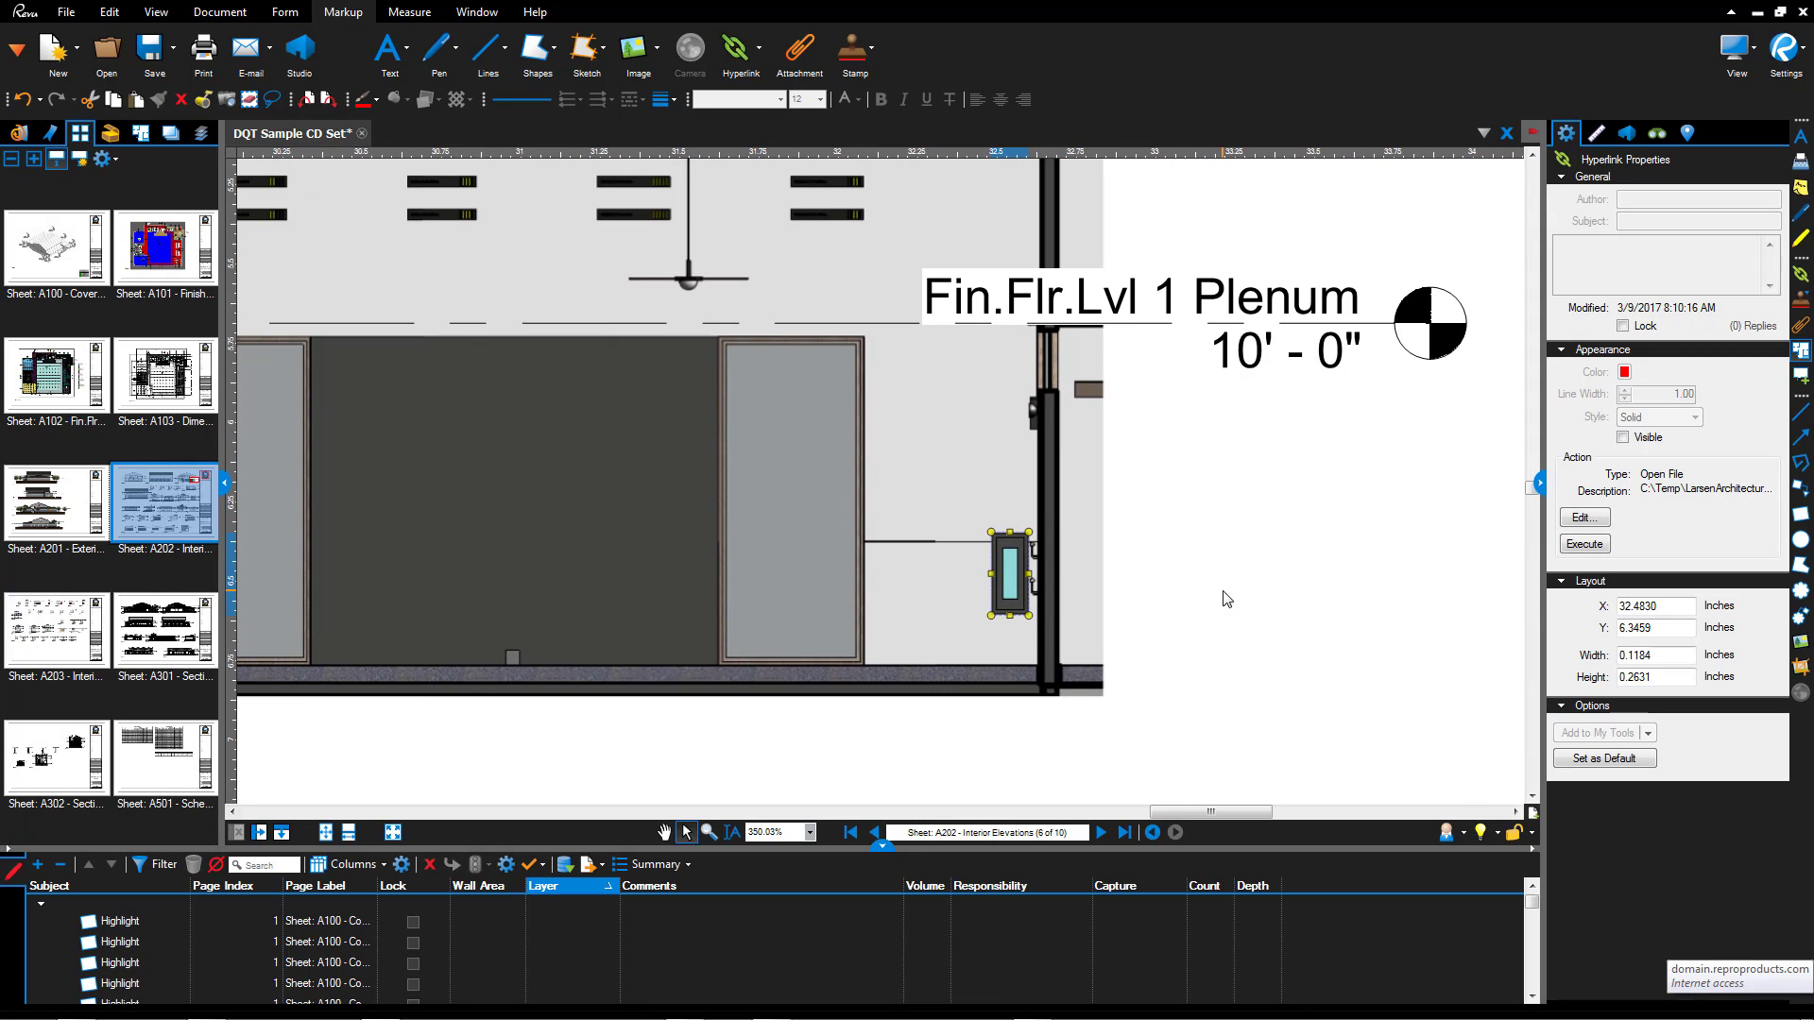
pyautogui.moveTo(1253, 532); pyautogui.dragTo(1306, 694)
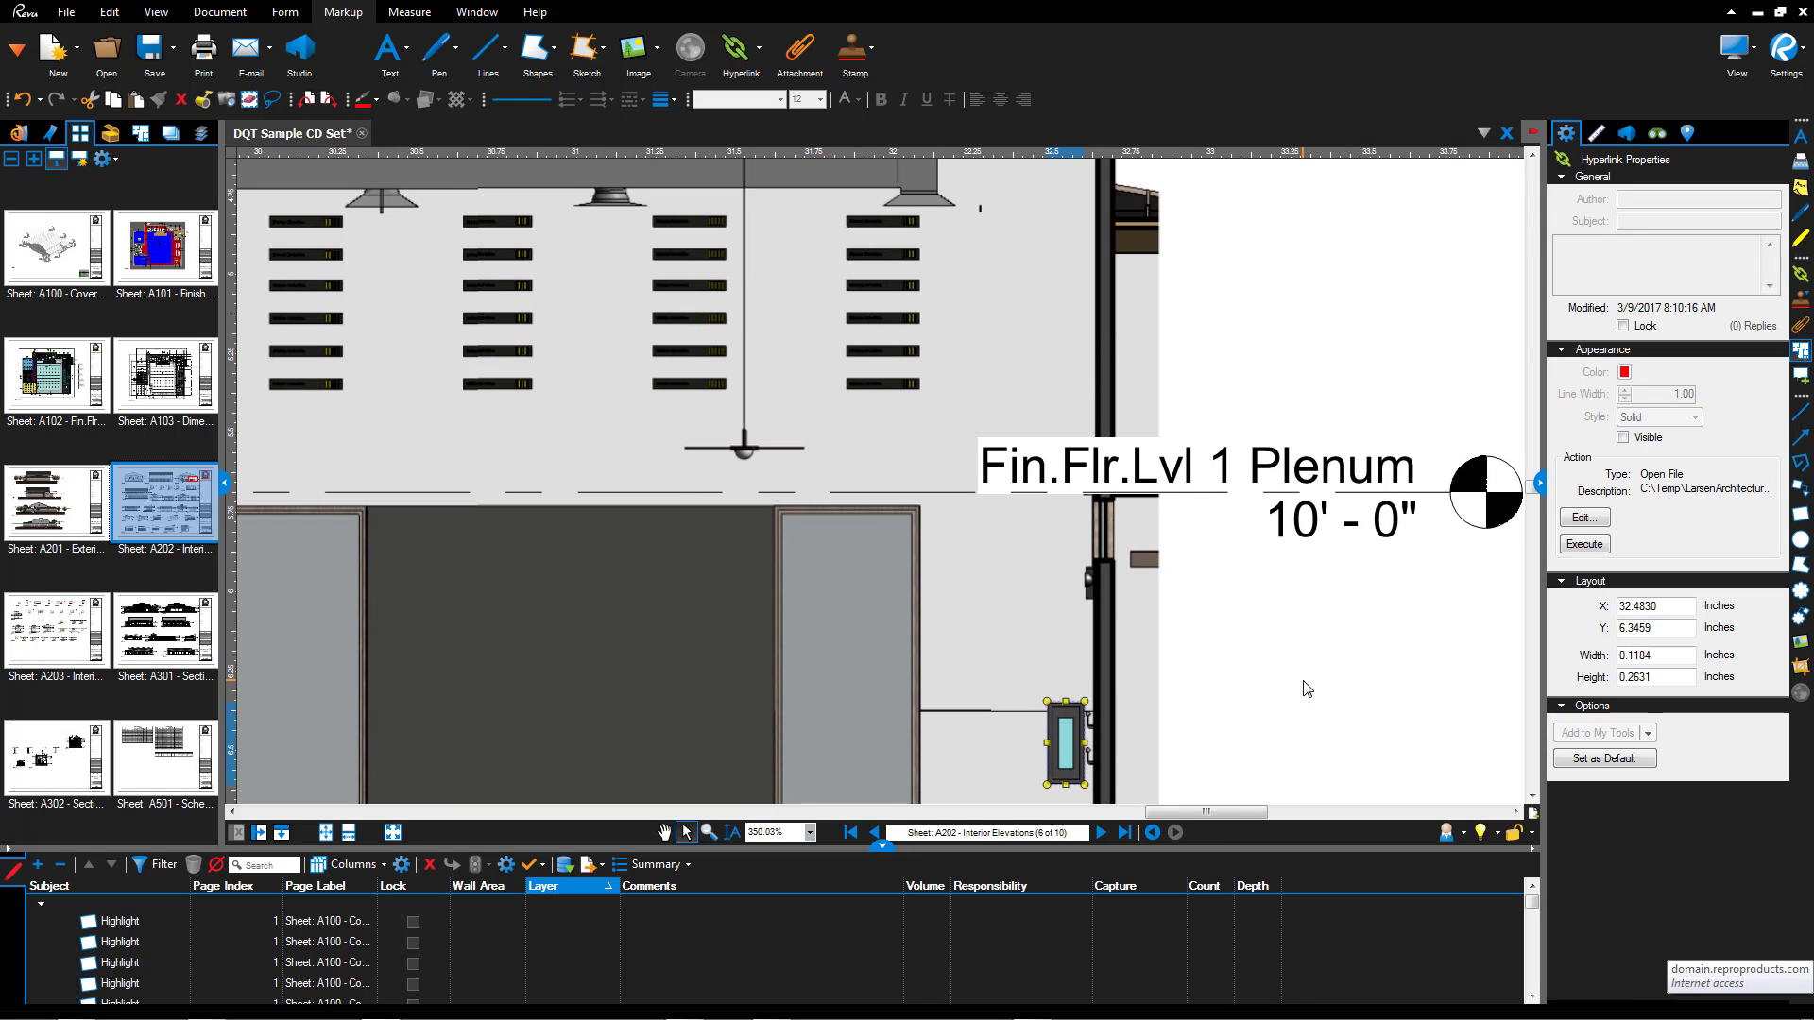
pyautogui.scroll(4, 1071, 466)
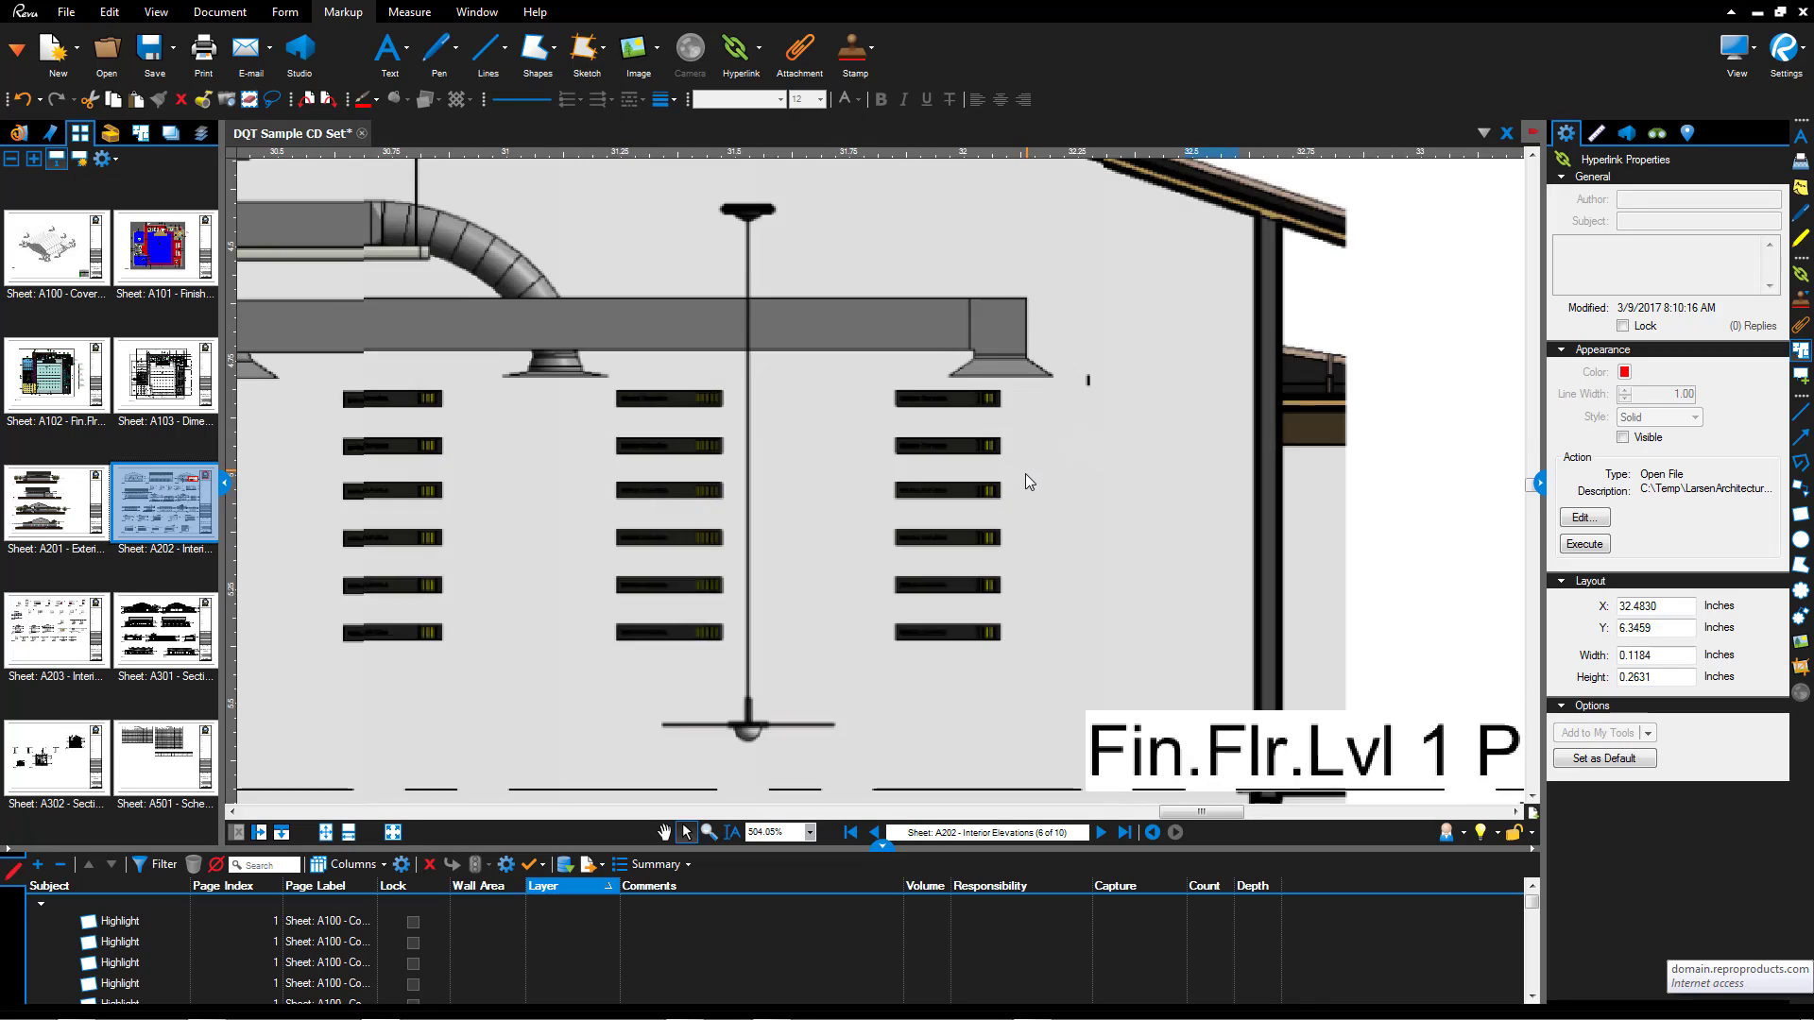
pyautogui.moveTo(1059, 647); pyautogui.dragTo(1000, 567)
pyautogui.scroll(5, 999, 557)
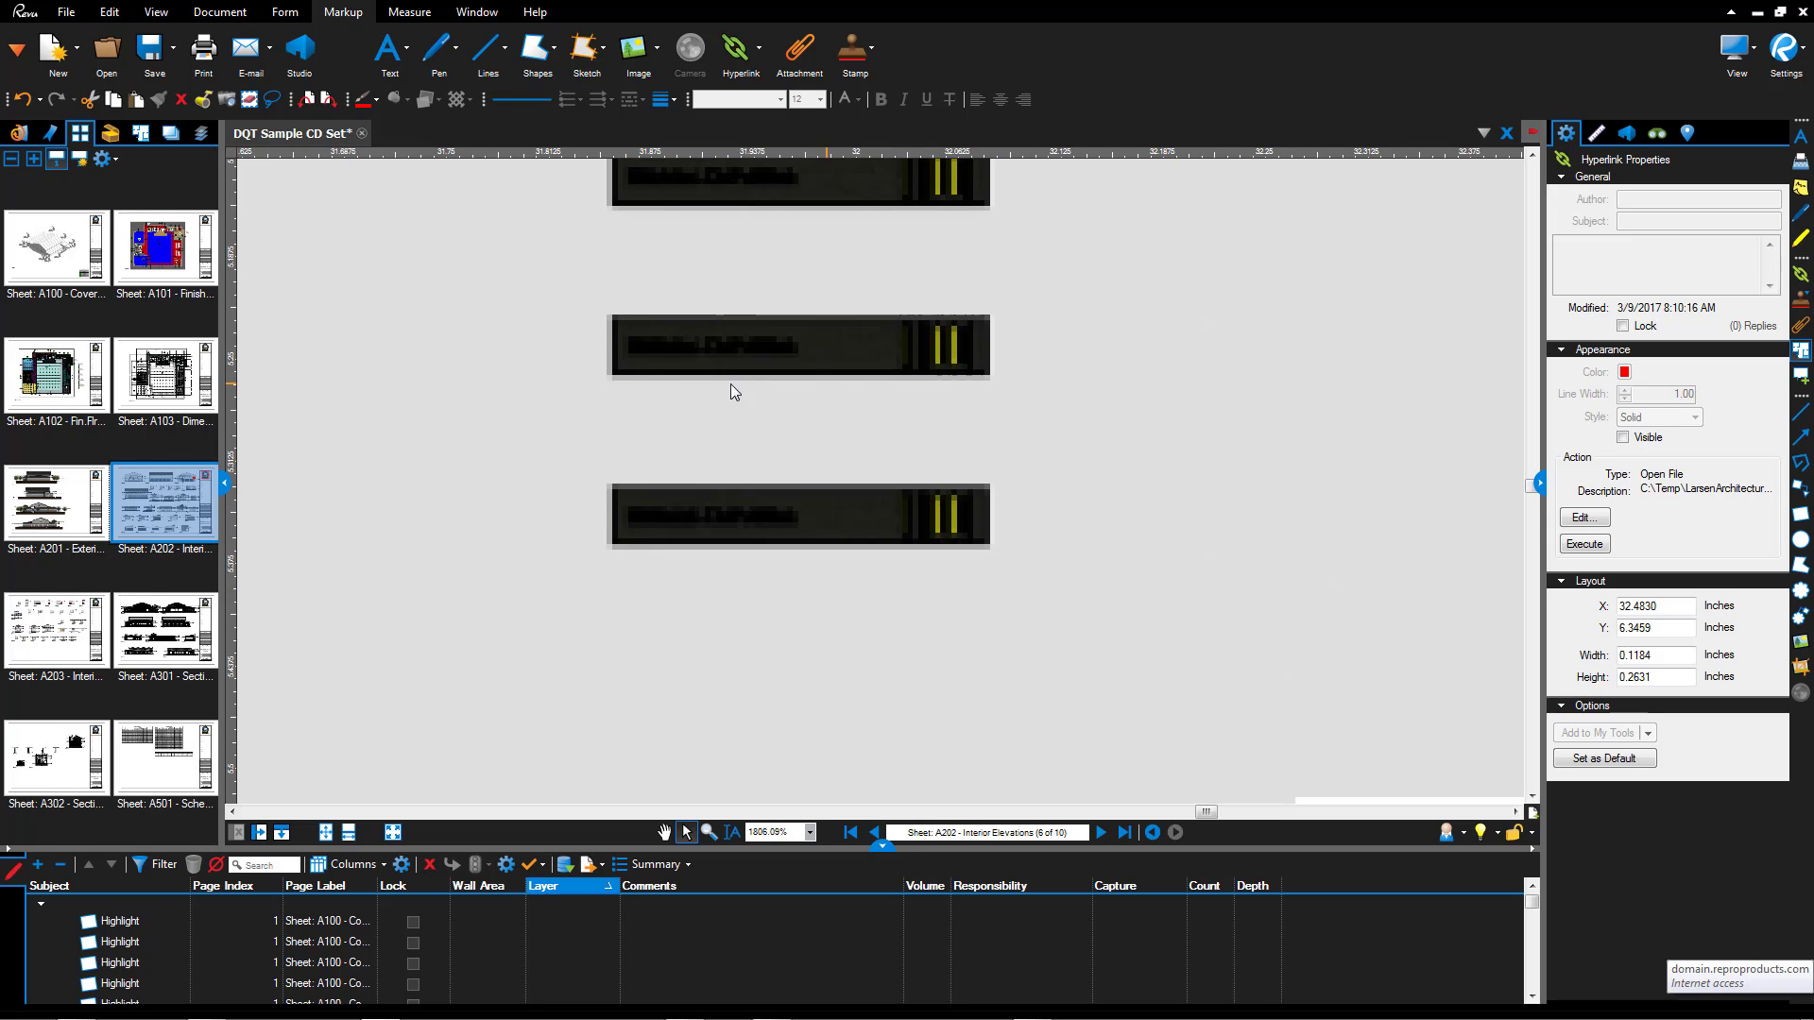
pyautogui.click(736, 50)
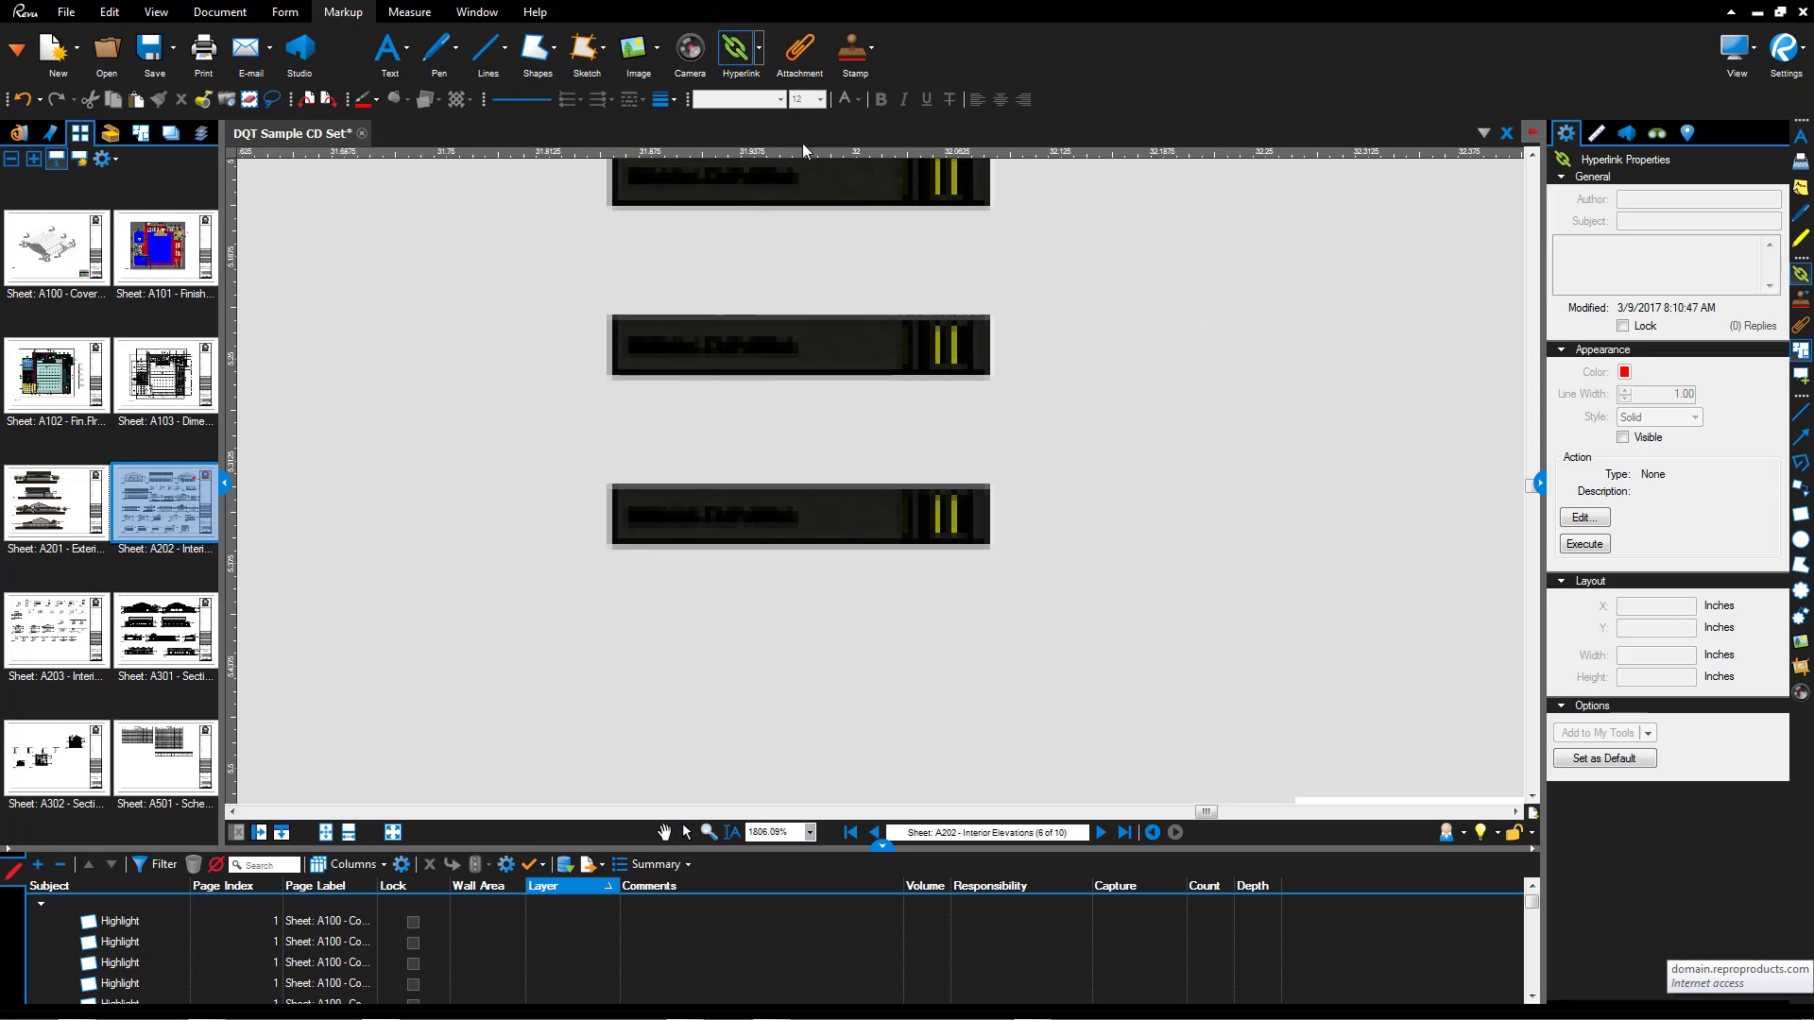
pyautogui.moveTo(603, 483); pyautogui.dragTo(991, 547)
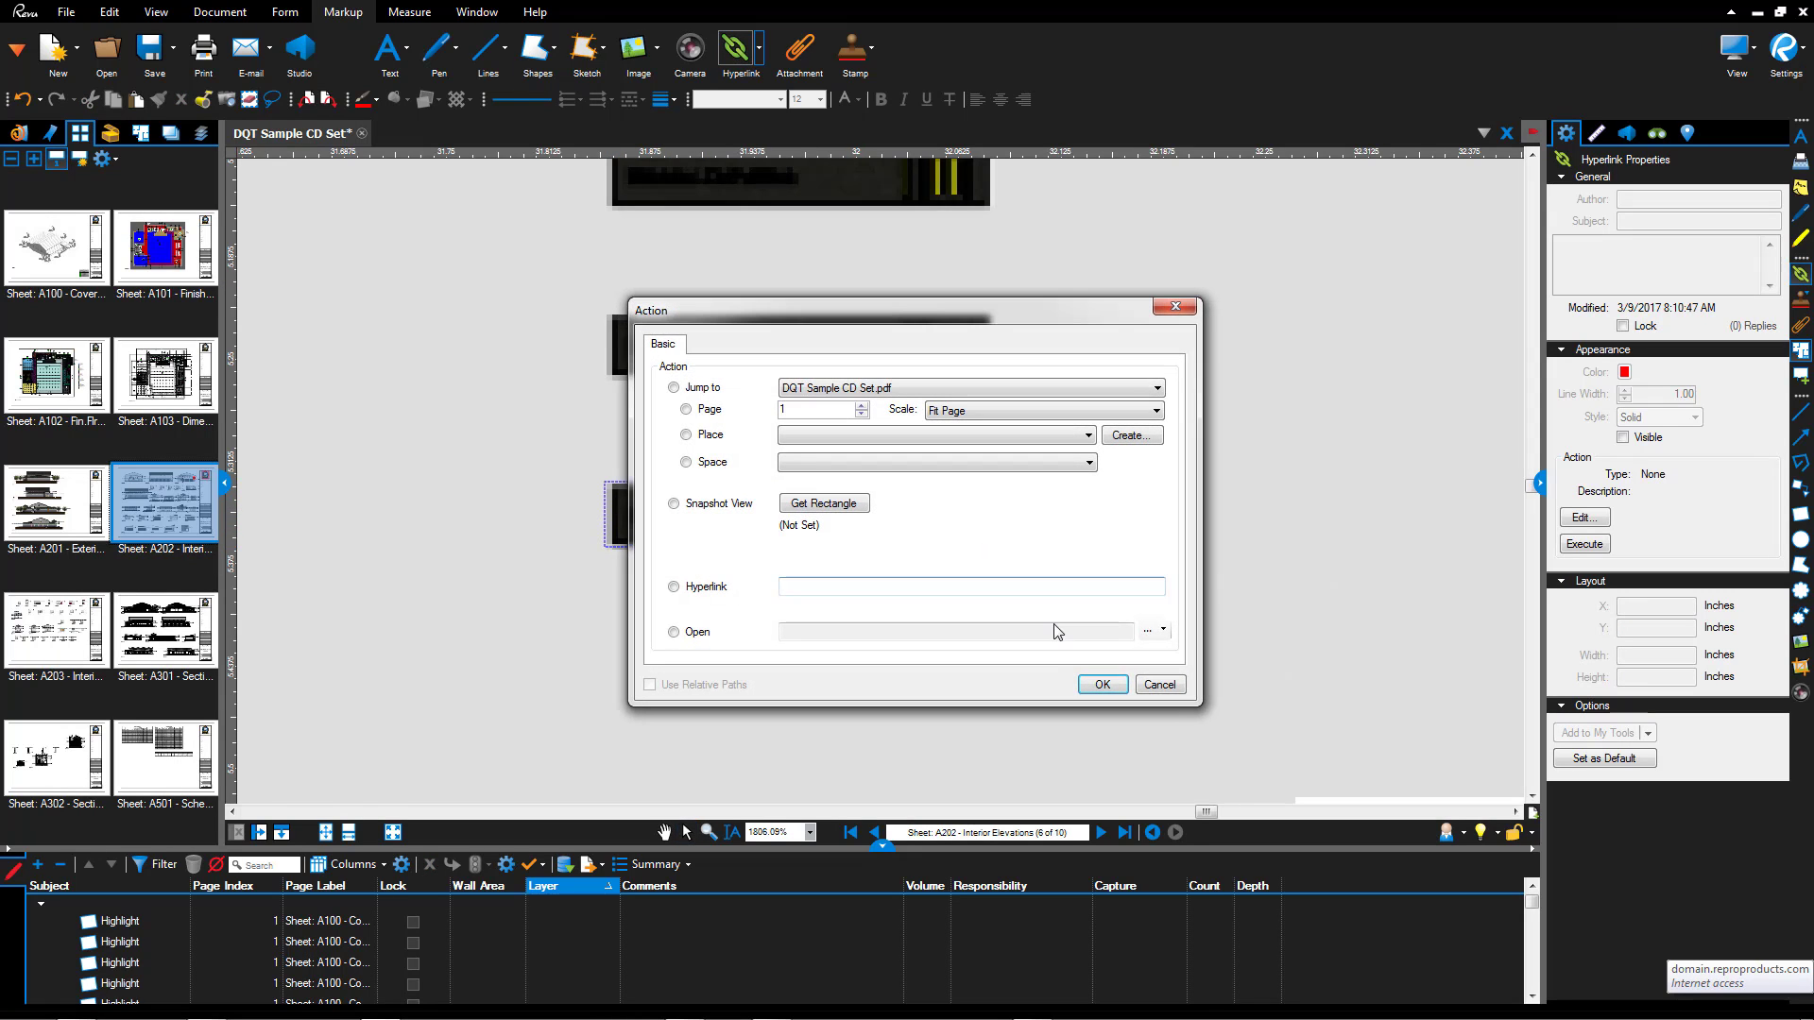
# Set the plaque's hyperlink to open the Wallpapers folder in the Pictures library, using relative paths
pyautogui.click(1157, 629)
pyautogui.click(1202, 670)
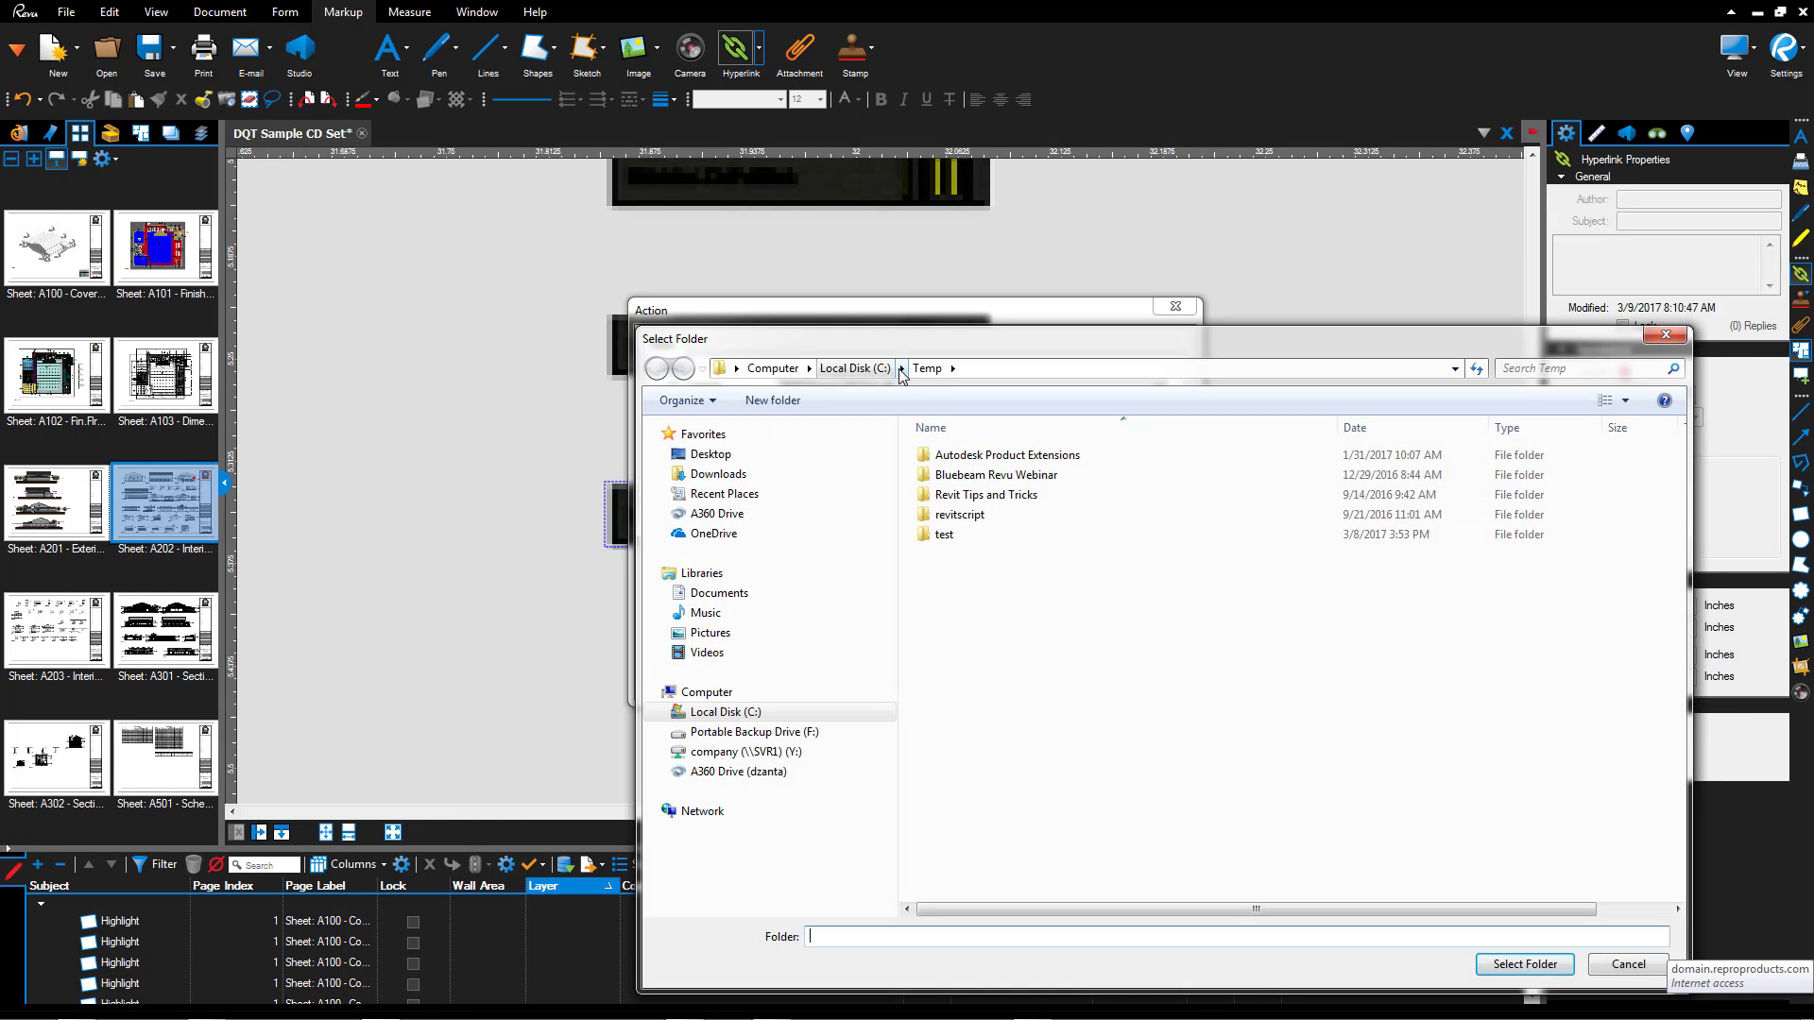
pyautogui.click(742, 633)
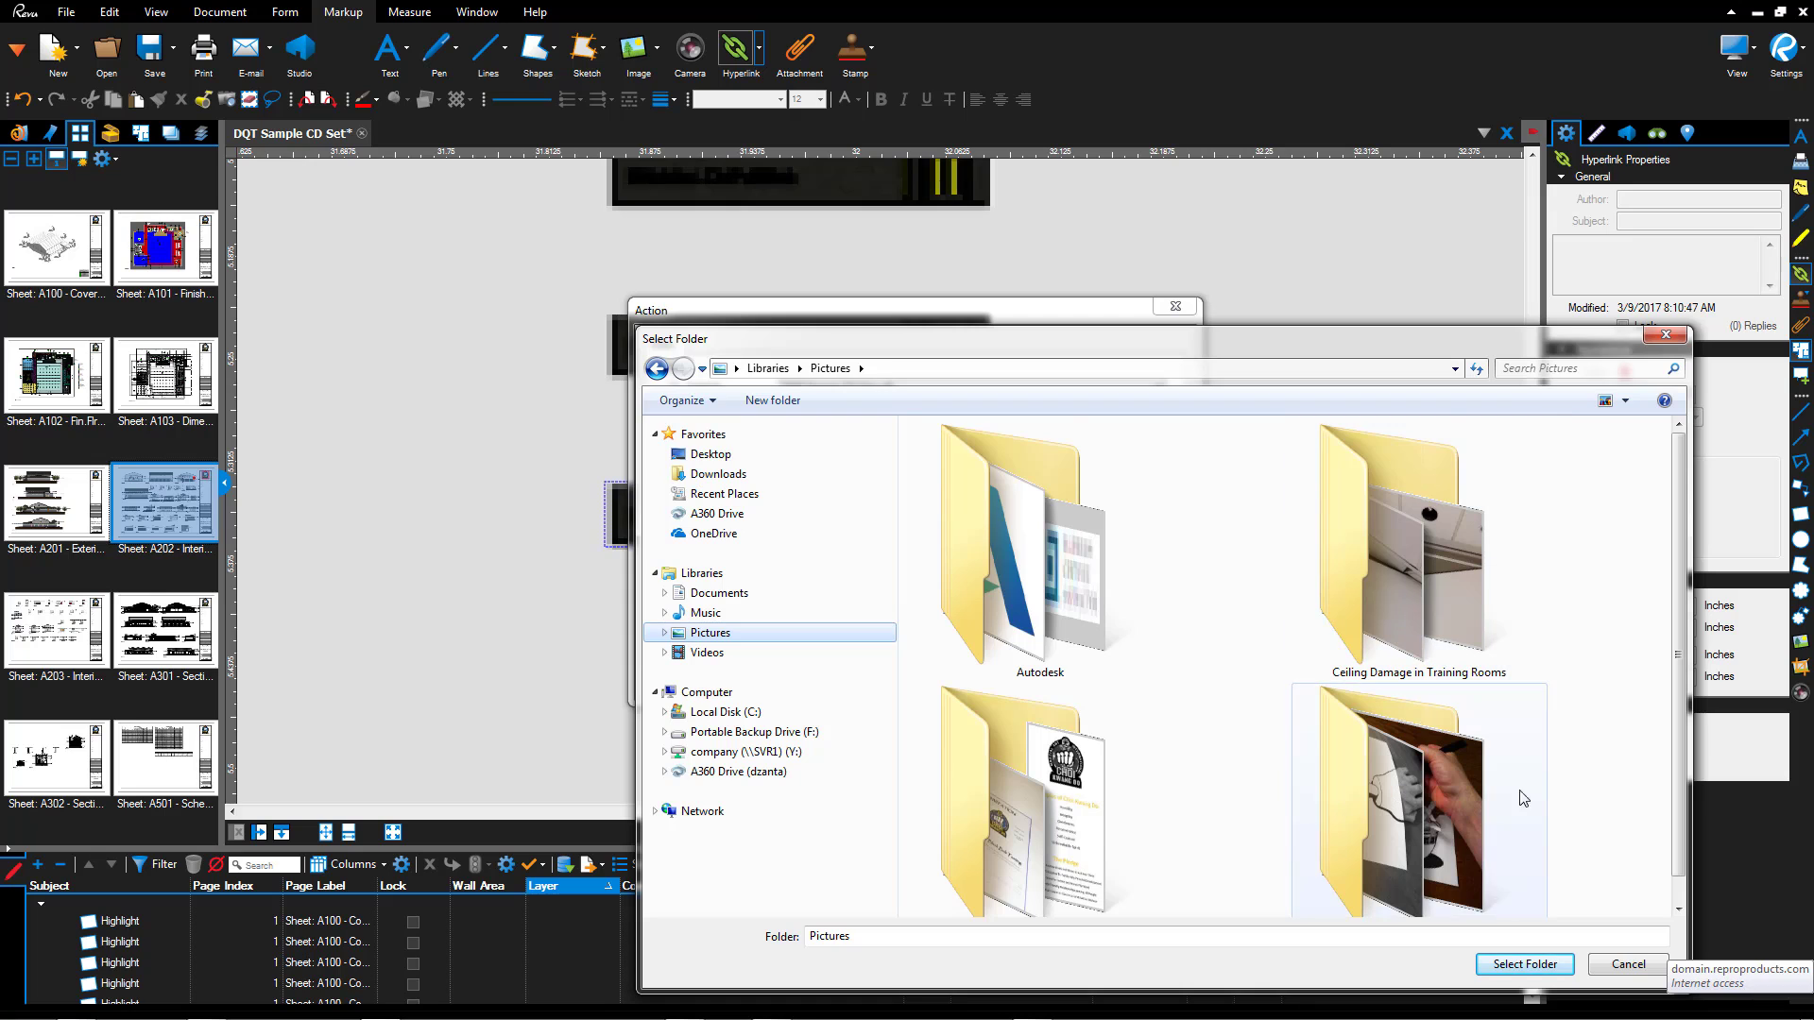
pyautogui.click(1475, 816)
pyautogui.click(1525, 964)
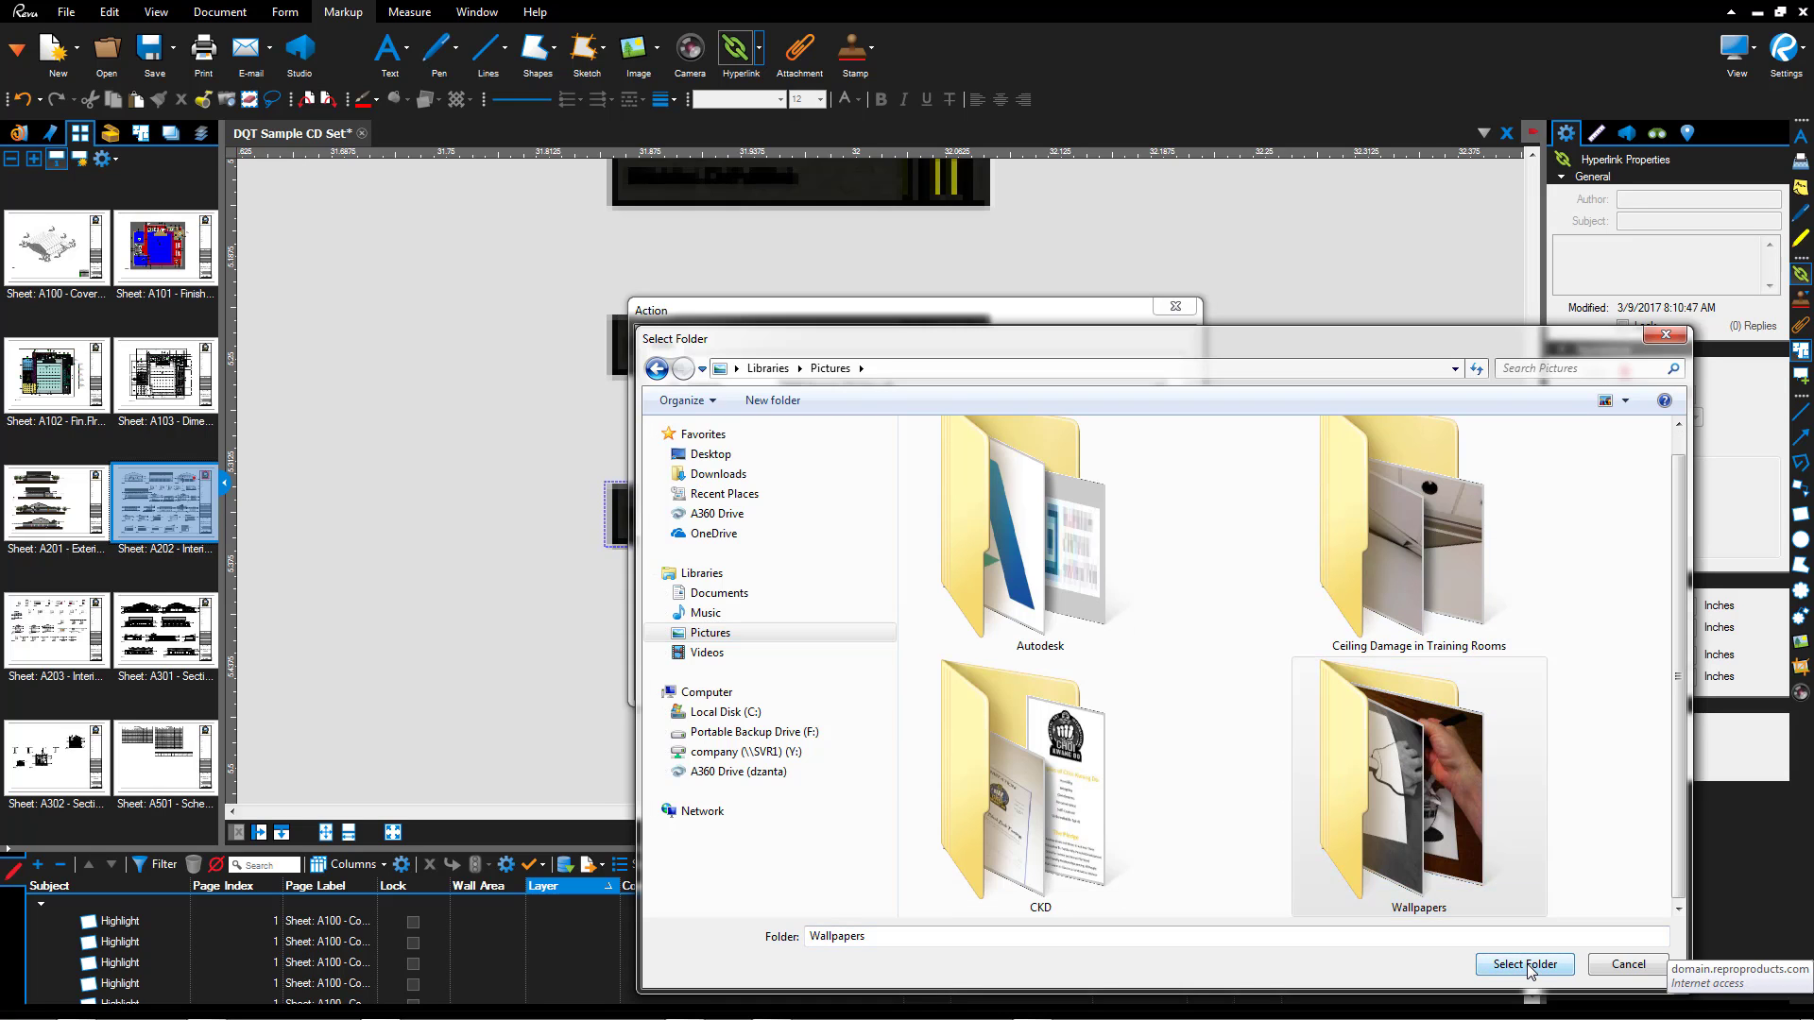
pyautogui.click(1098, 685)
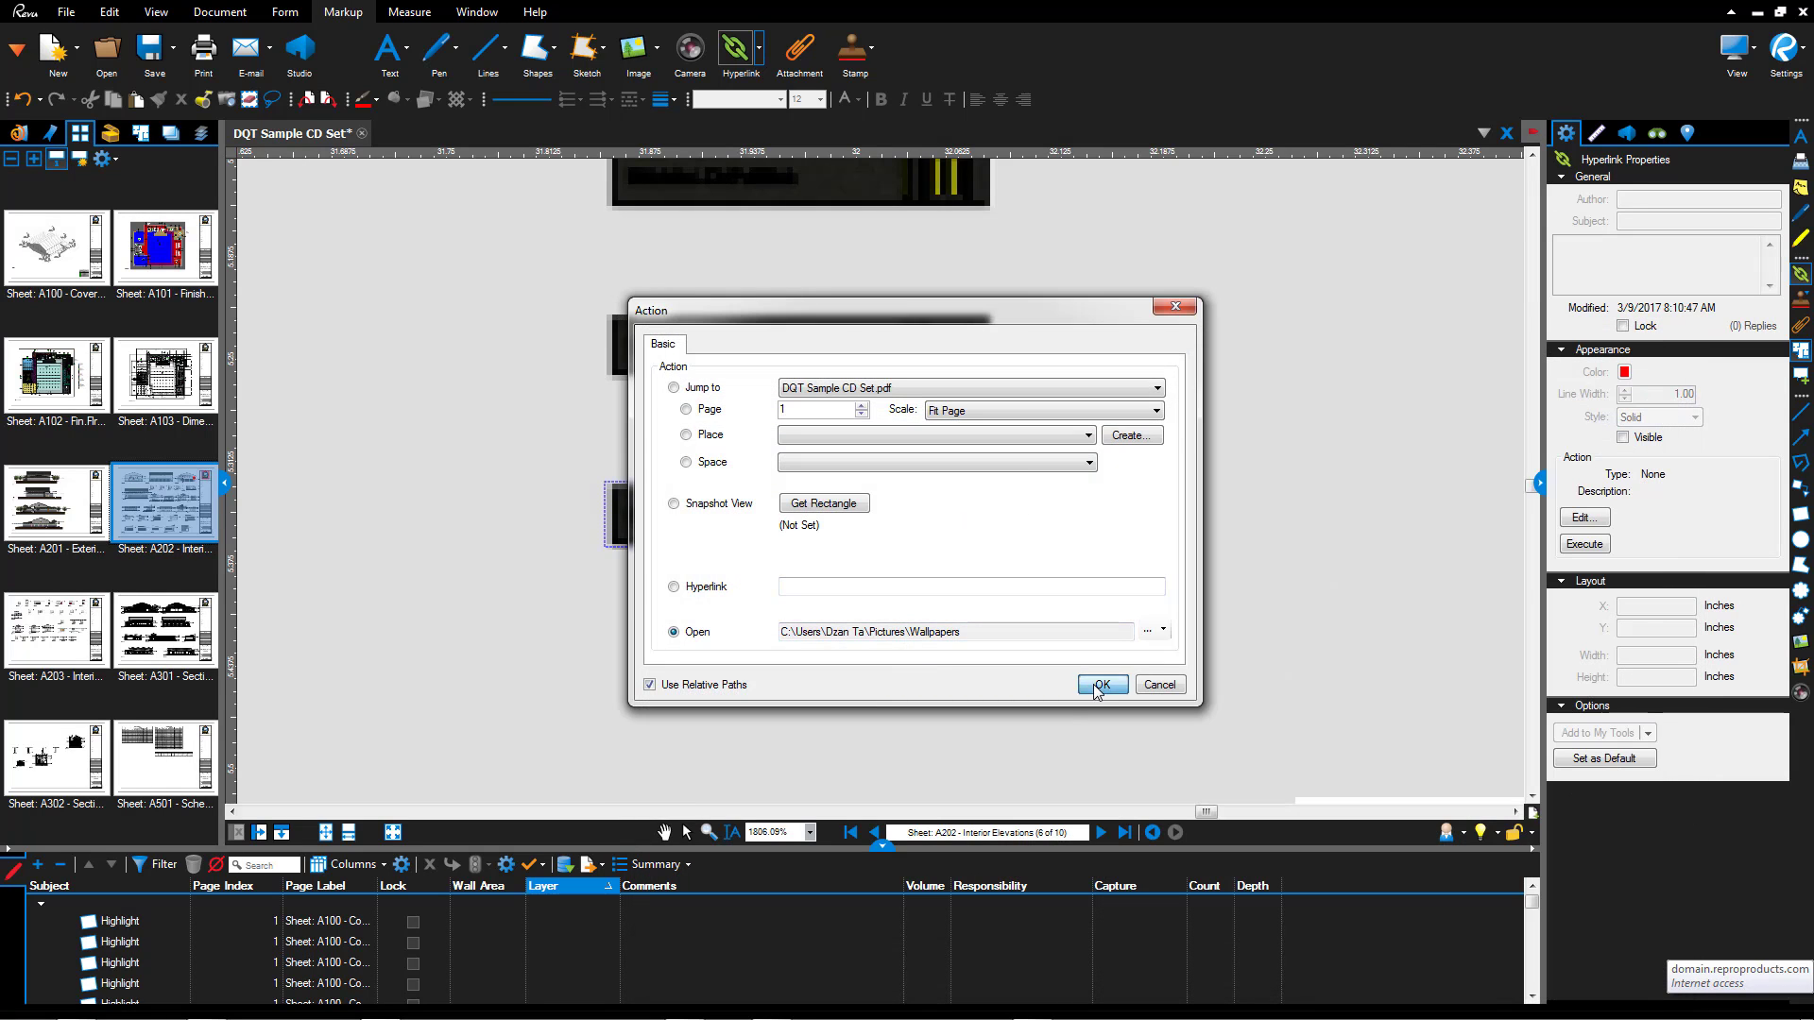
# Test the plaque hyperlink by opening the linked Wallpapers folder, and close the folder window
pyautogui.click(686, 833)
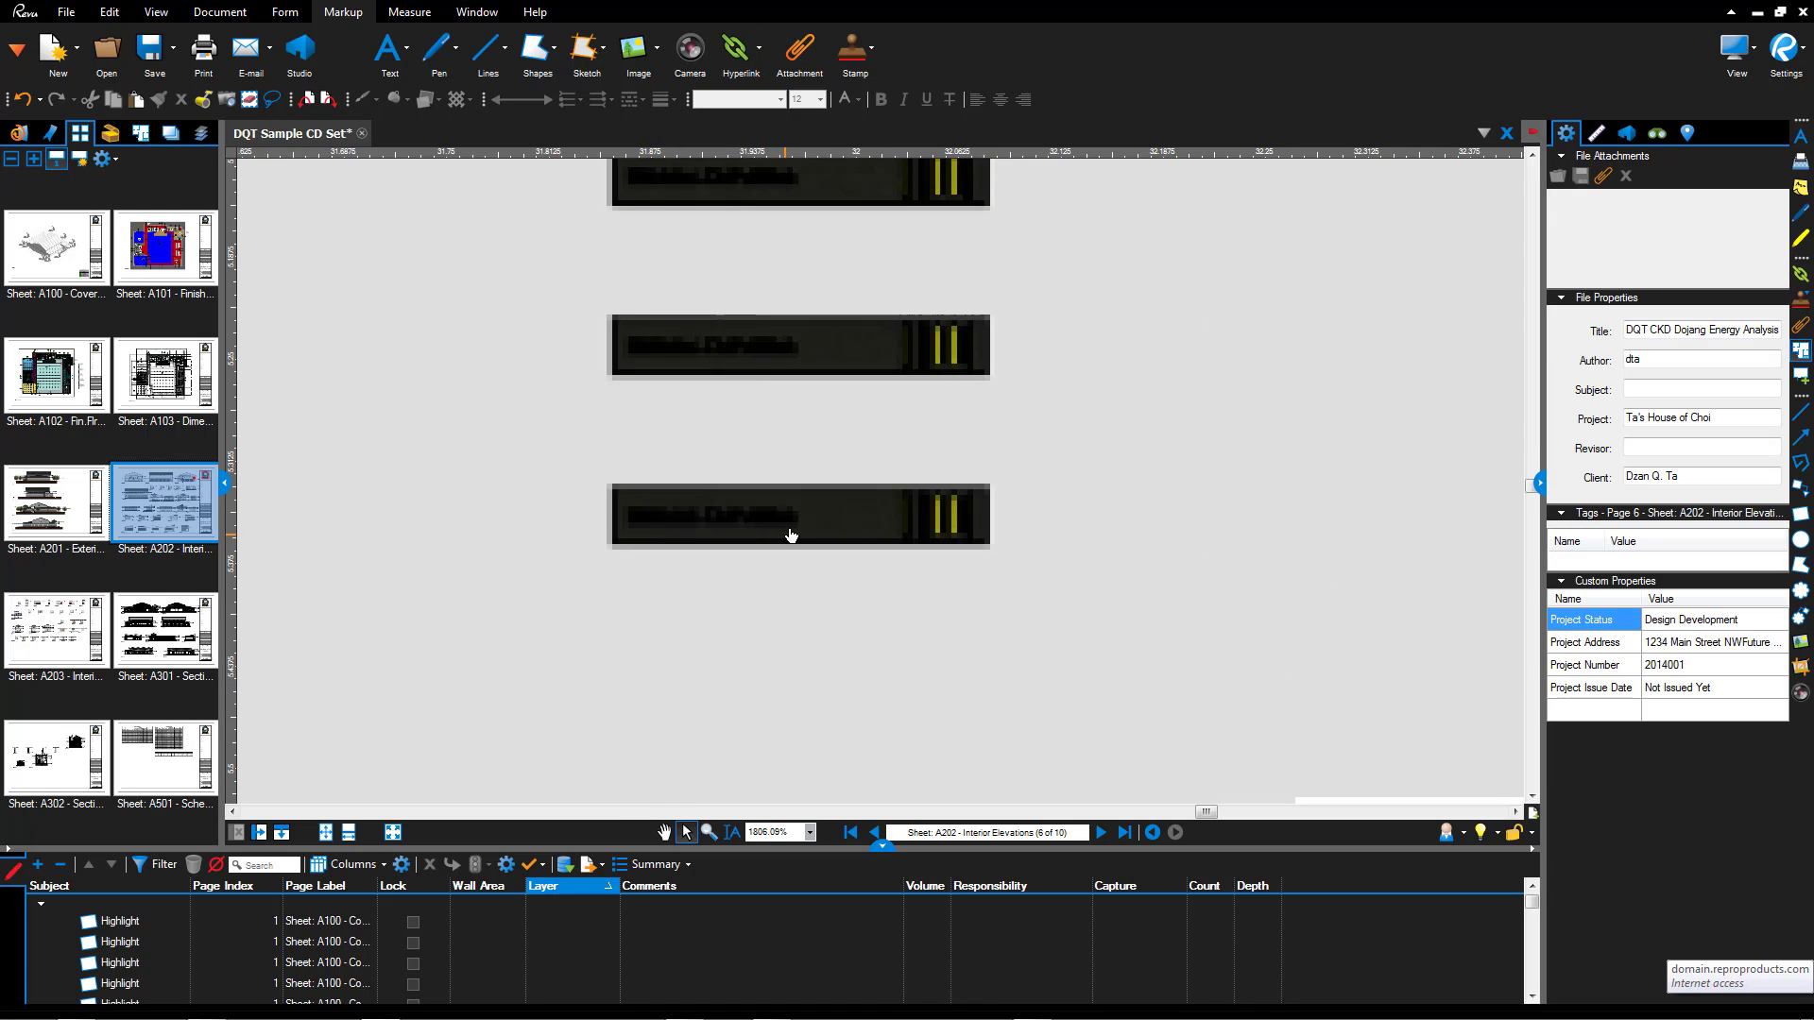
pyautogui.click(790, 530)
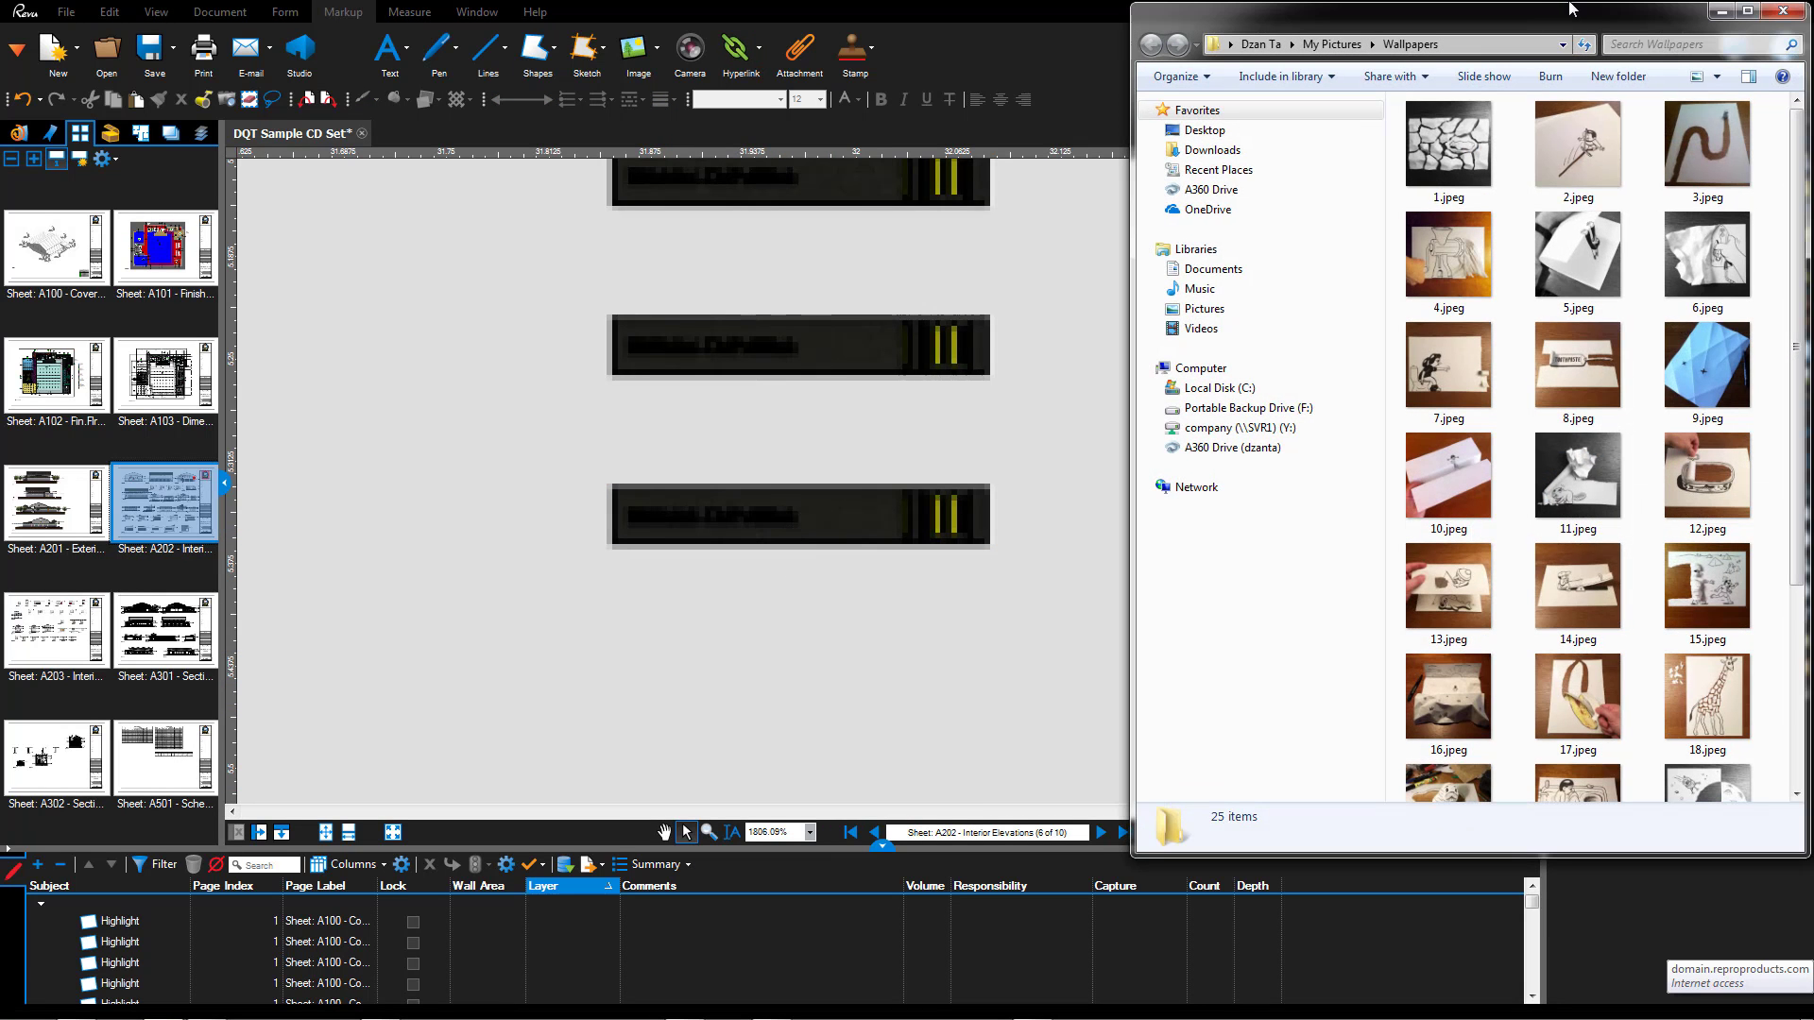
pyautogui.moveTo(1572, 20); pyautogui.dragTo(1085, 81)
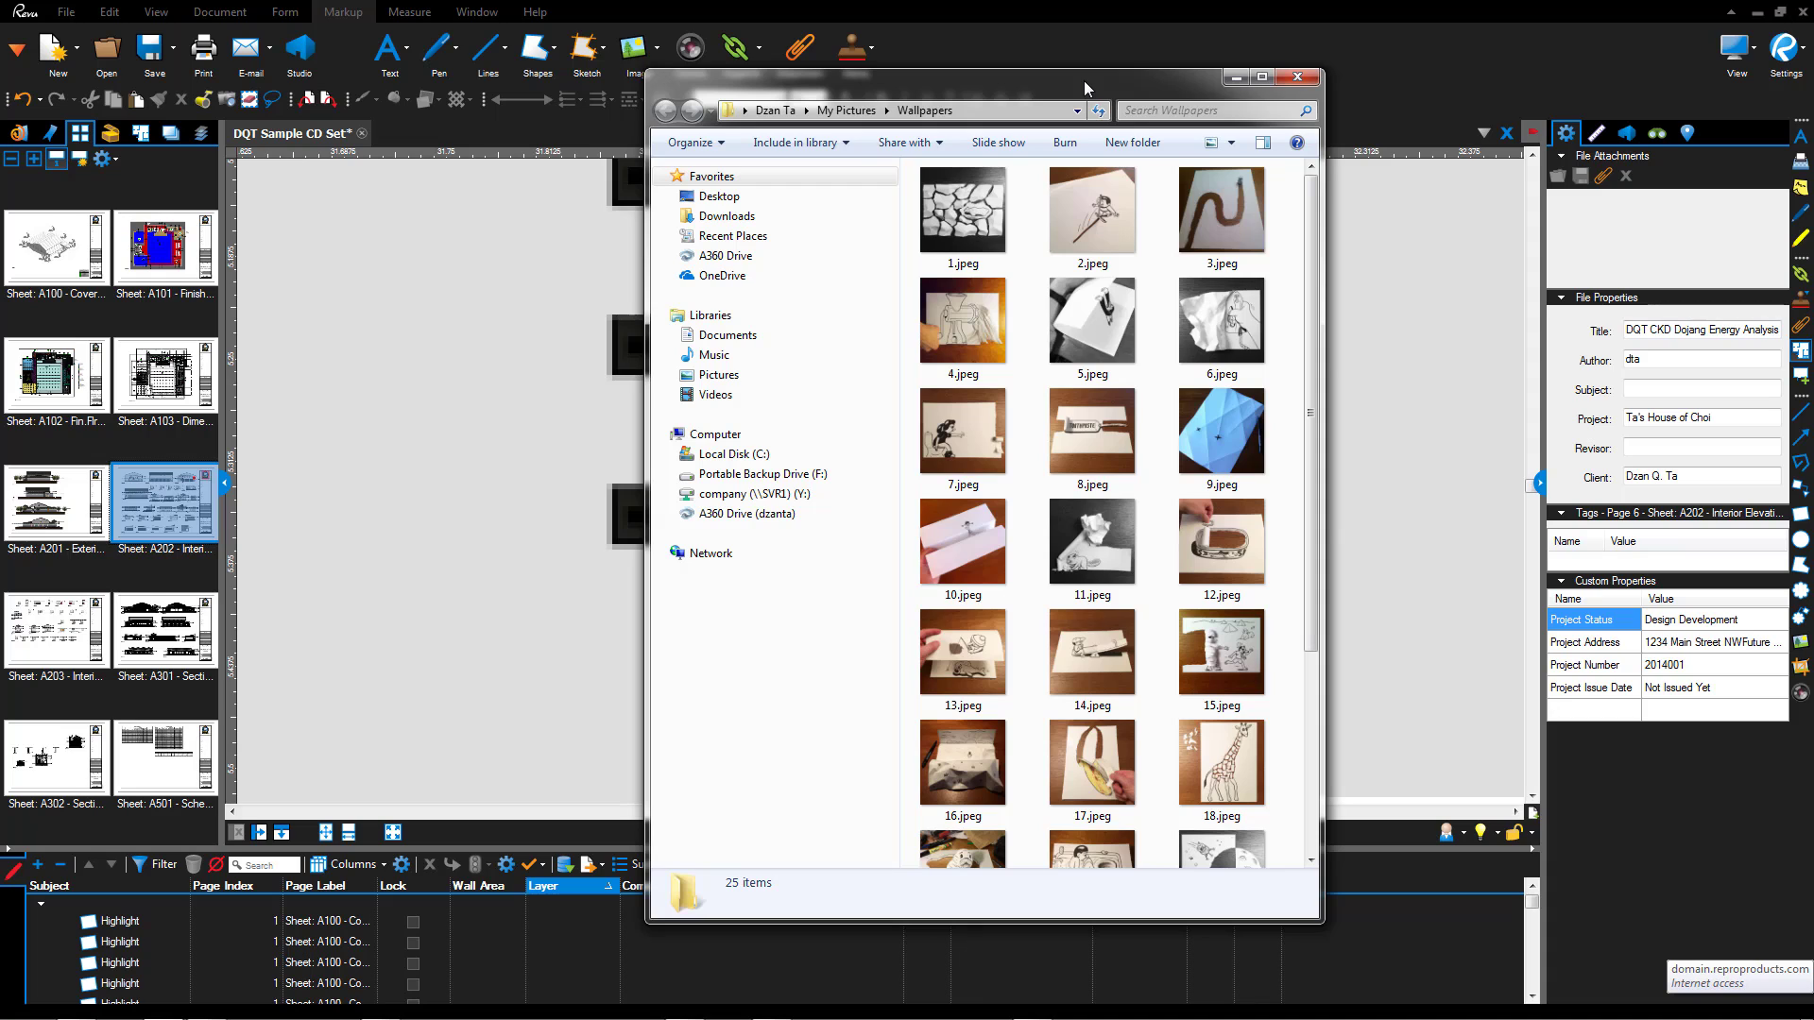
pyautogui.click(1297, 78)
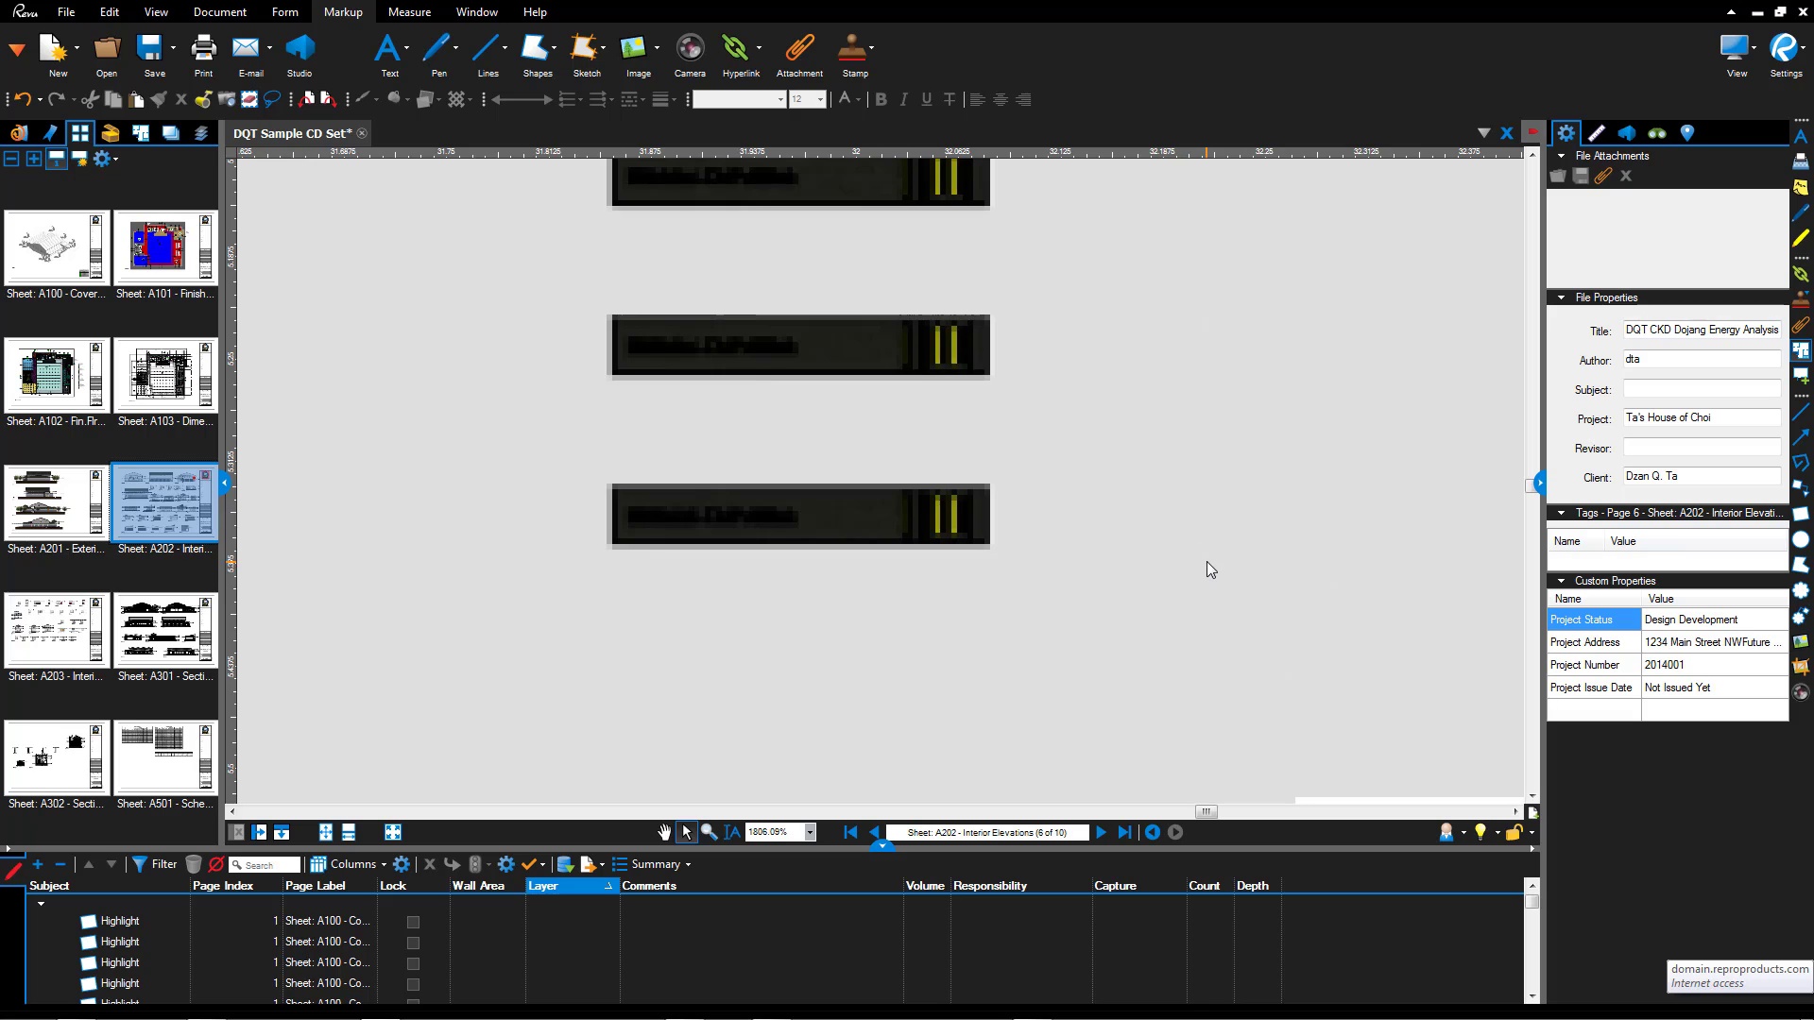
# Examine the EI-5 office elevation with its desk and door on sheet A202
pyautogui.scroll(-3, 1205, 560)
pyautogui.scroll(-6, 1219, 531)
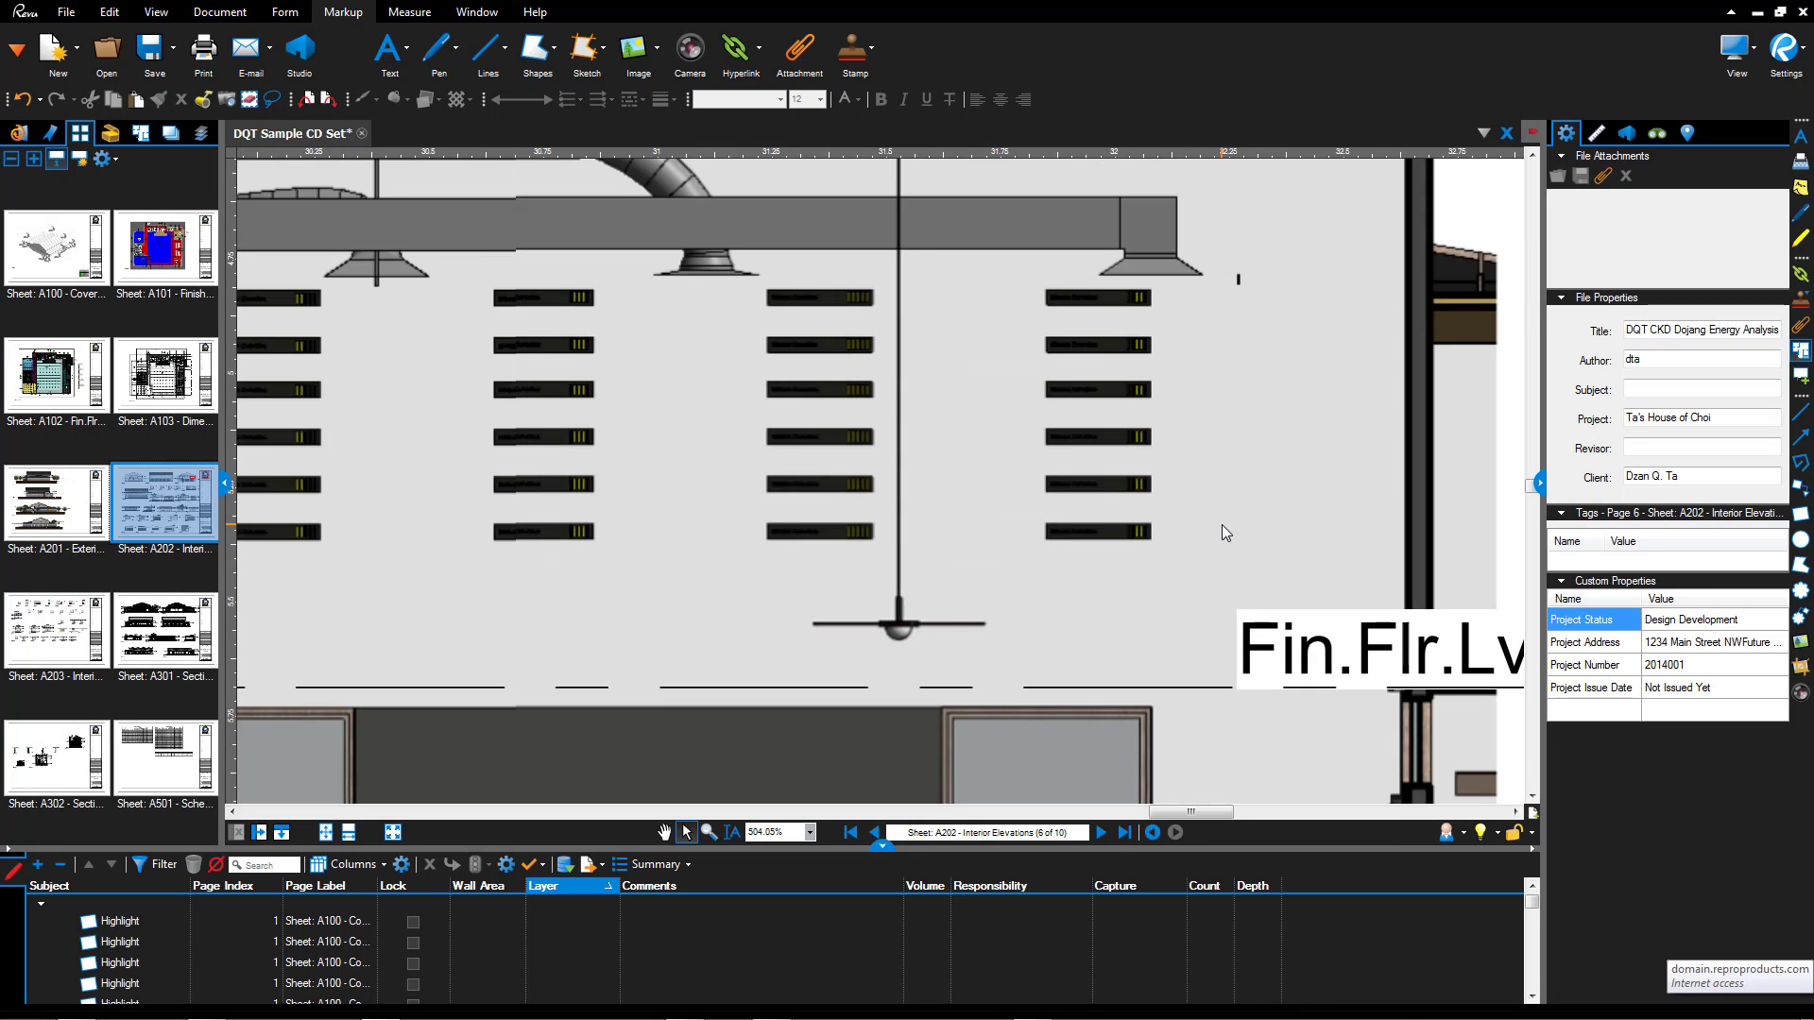
pyautogui.scroll(-5, 1228, 529)
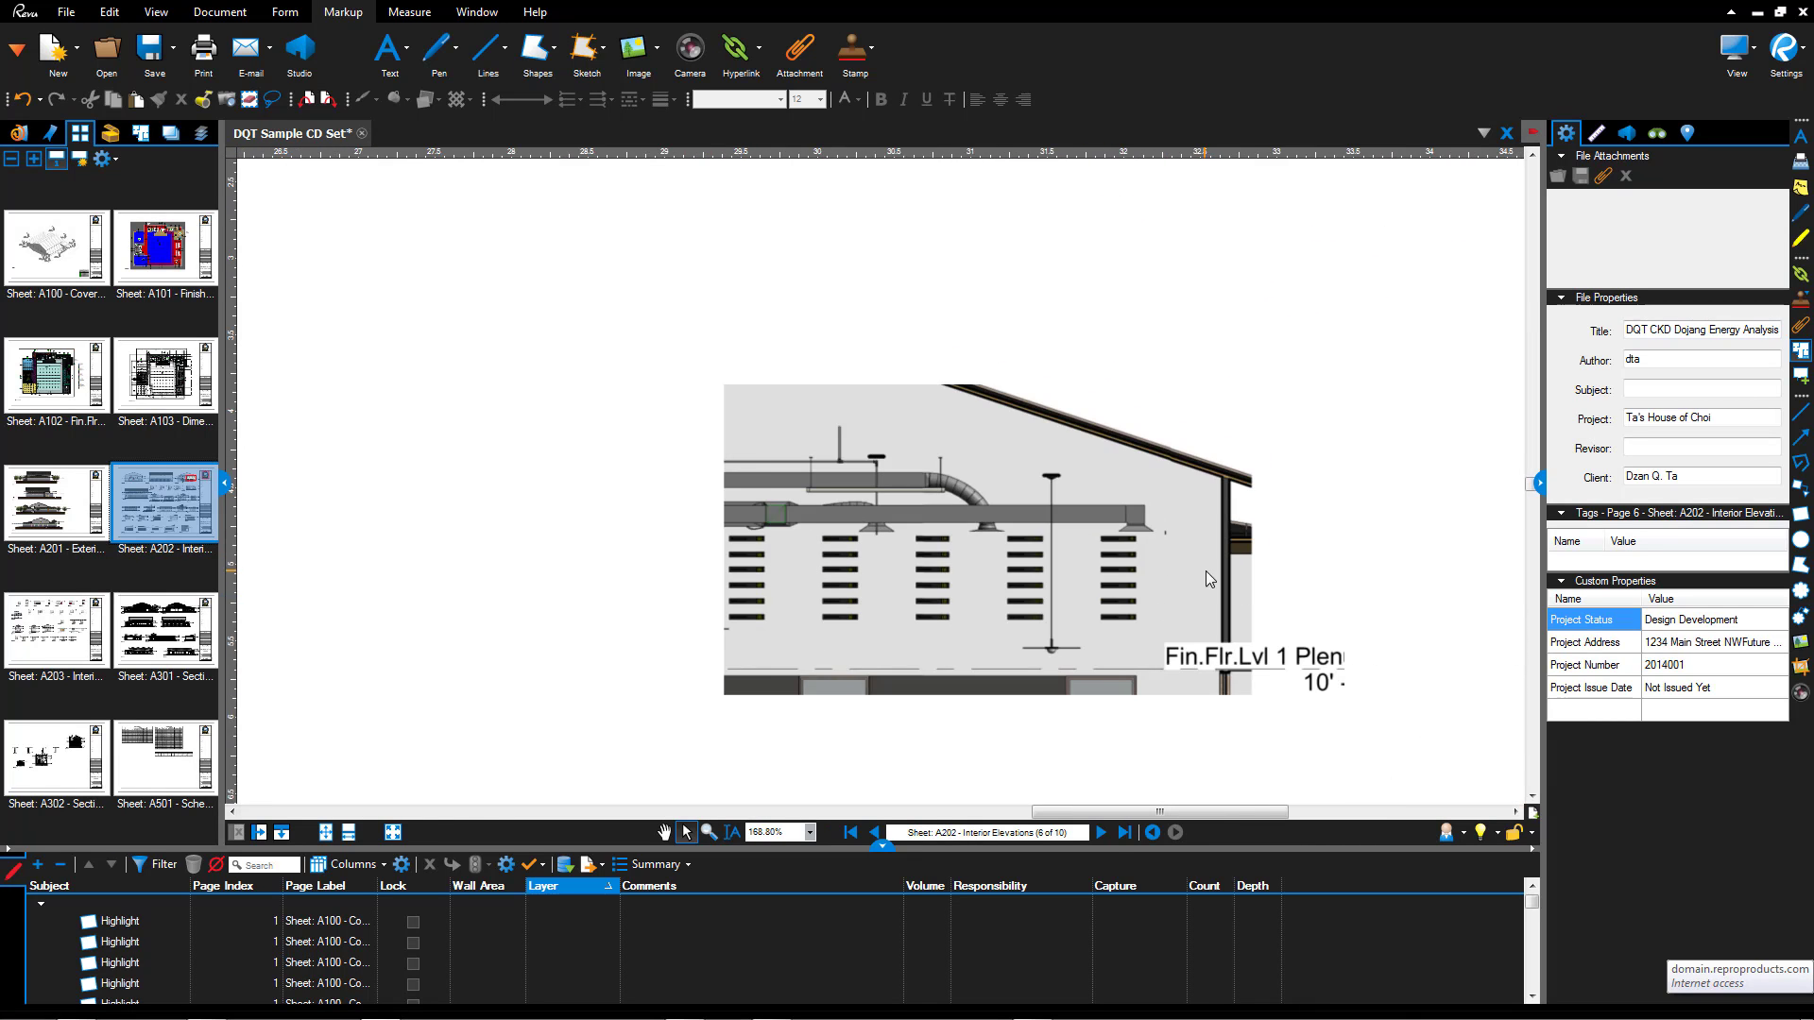
pyautogui.scroll(1, 1206, 571)
pyautogui.scroll(-4, 995, 508)
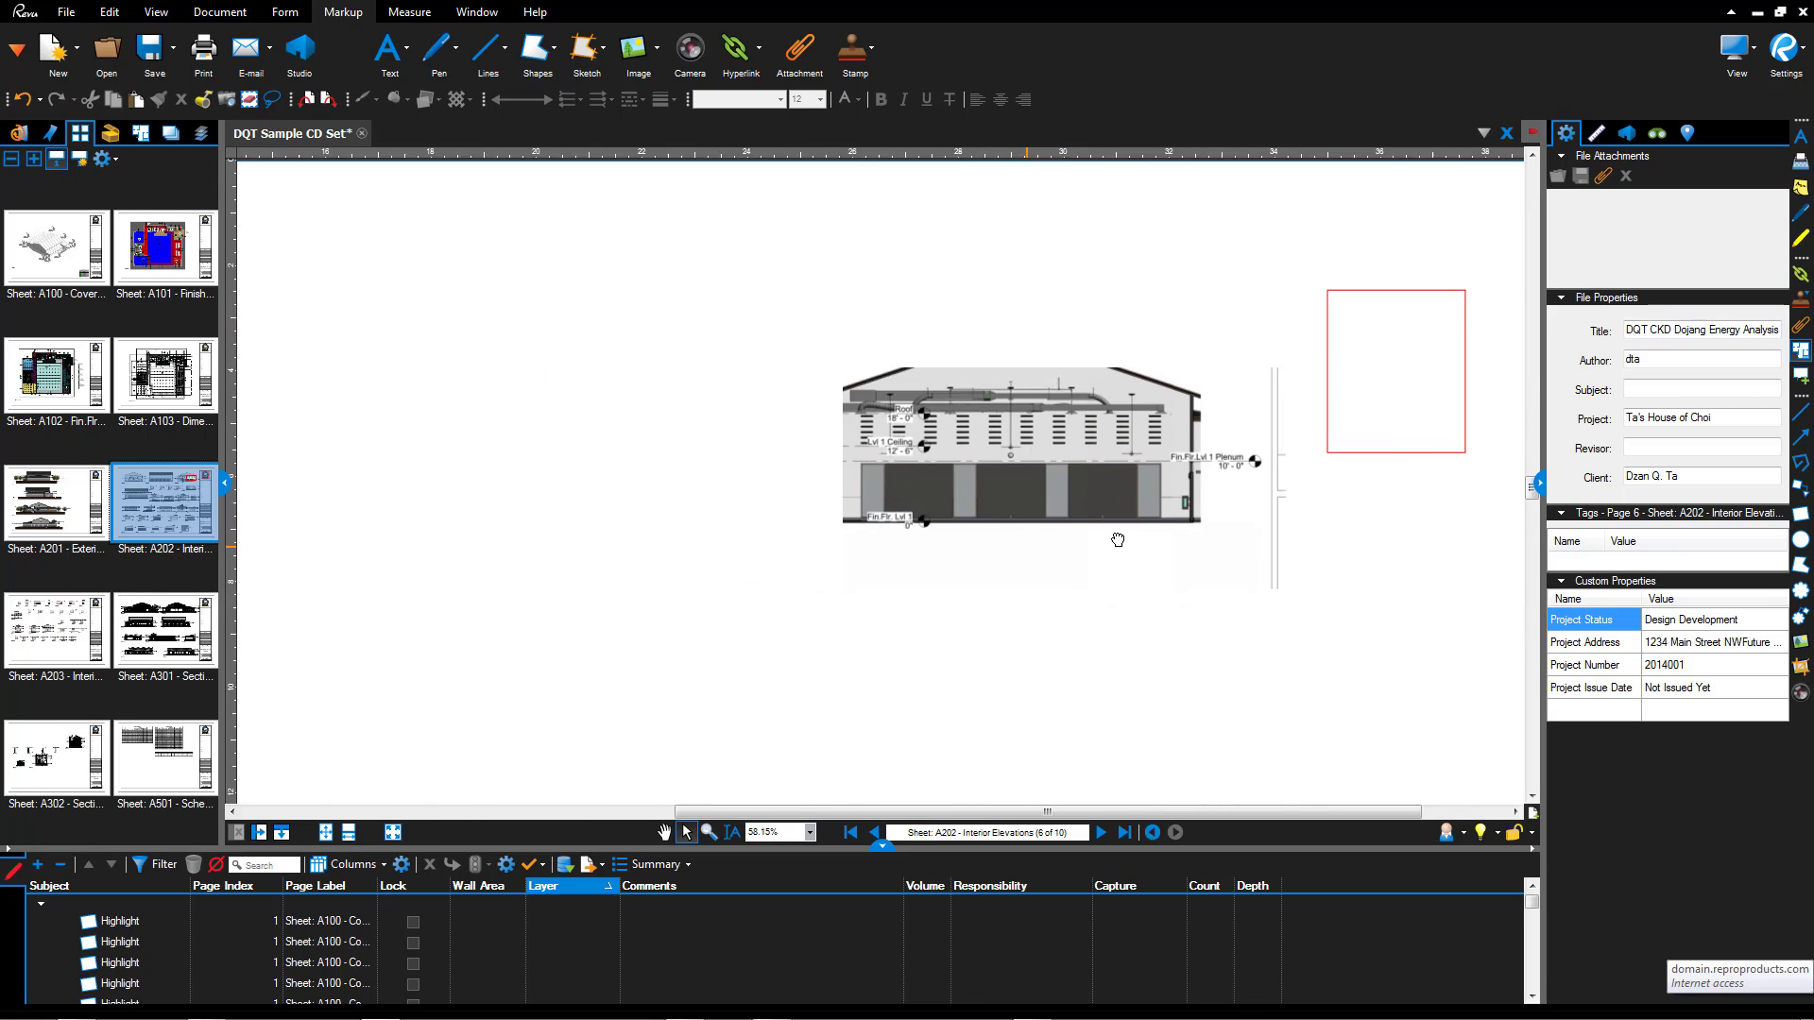
pyautogui.scroll(7, 710, 636)
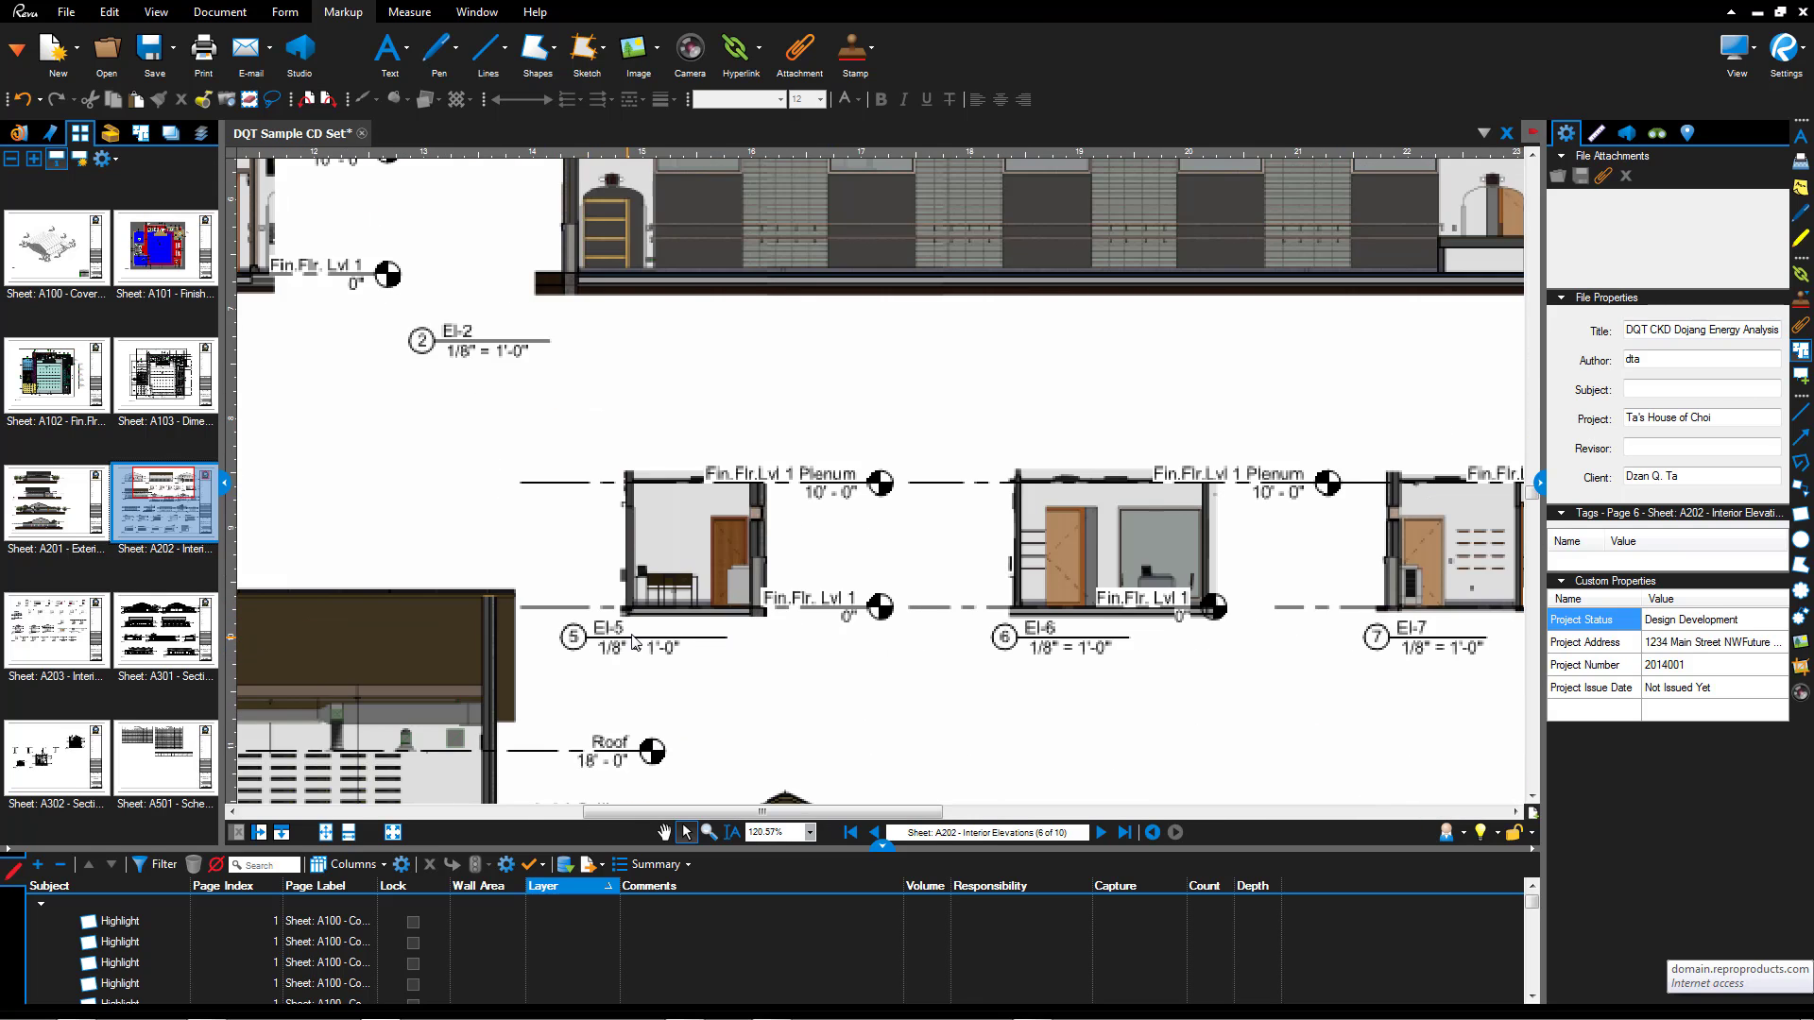
pyautogui.moveTo(703, 450); pyautogui.dragTo(704, 580)
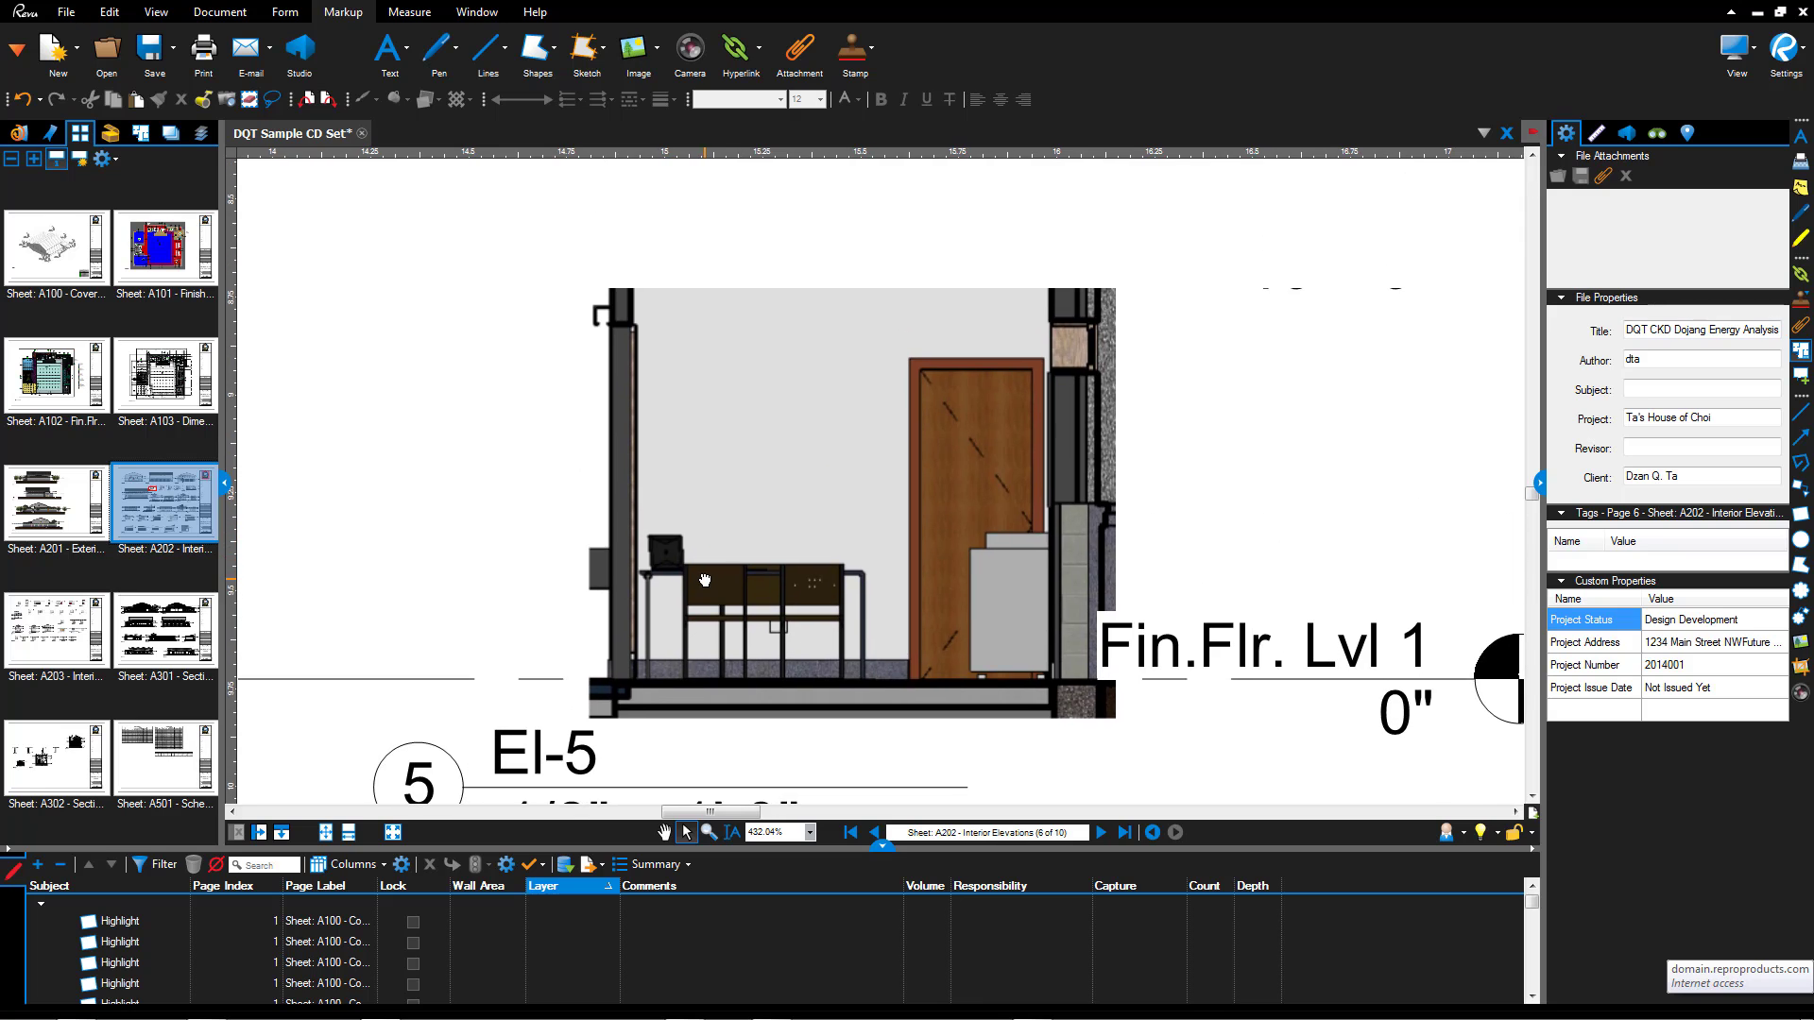
# On sheet A103 - Dimension Plan, draw a hyperlink area around the reception desk in the entry room beside the office
pyautogui.click(163, 386)
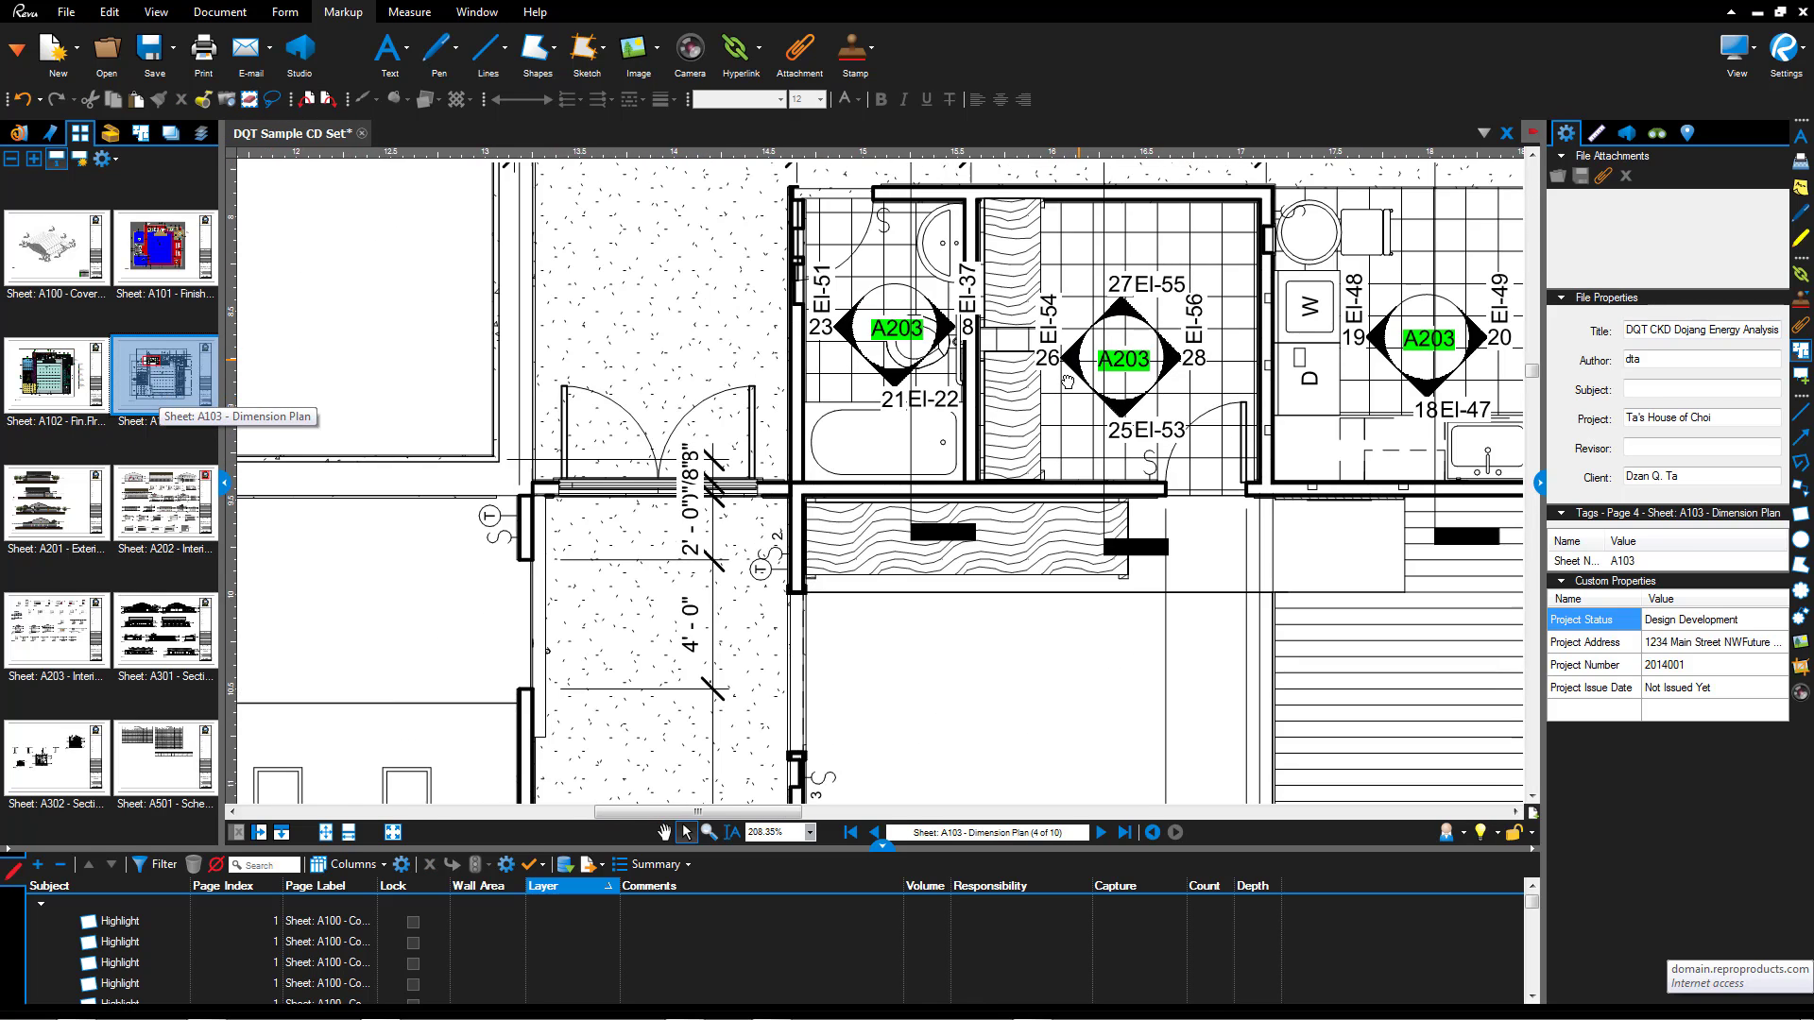
pyautogui.moveTo(1068, 382); pyautogui.dragTo(899, 541)
pyautogui.moveTo(1242, 501); pyautogui.dragTo(785, 507)
pyautogui.moveTo(1133, 522)
pyautogui.mouseDown()
pyautogui.moveTo(992, 437)
pyautogui.moveTo(960, 439)
pyautogui.mouseUp()
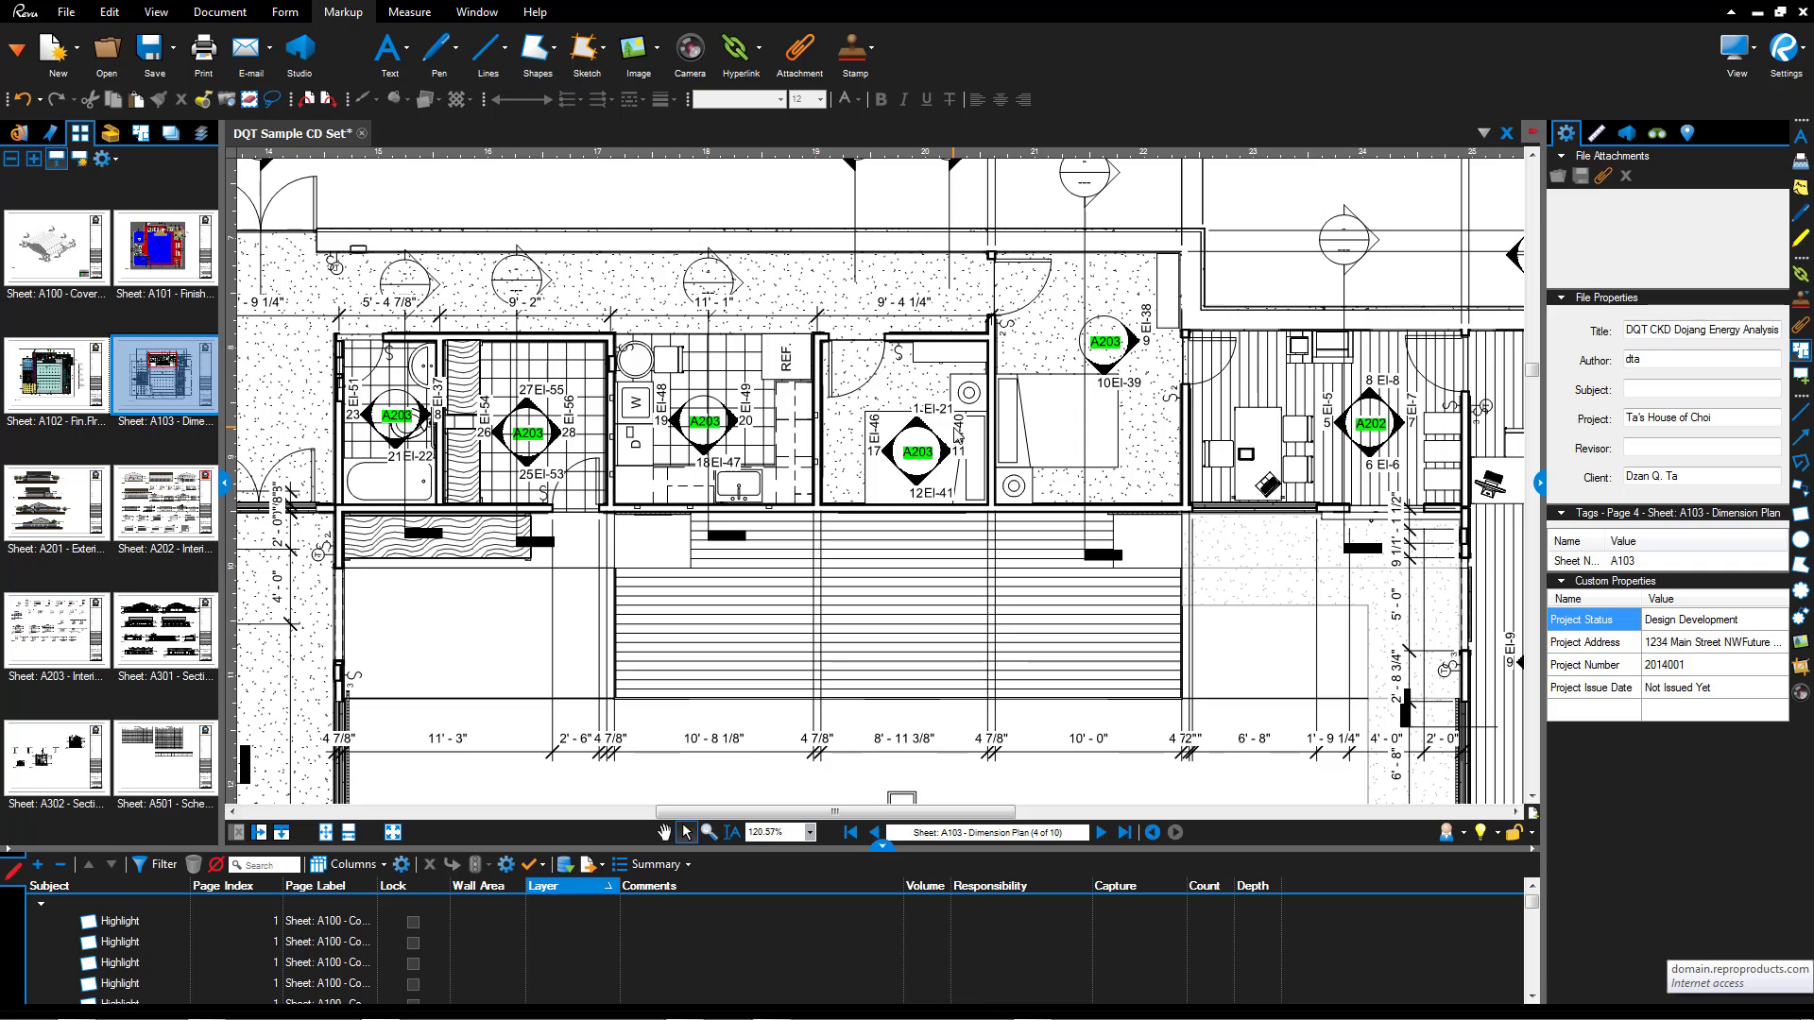
pyautogui.moveTo(1252, 455); pyautogui.dragTo(846, 513)
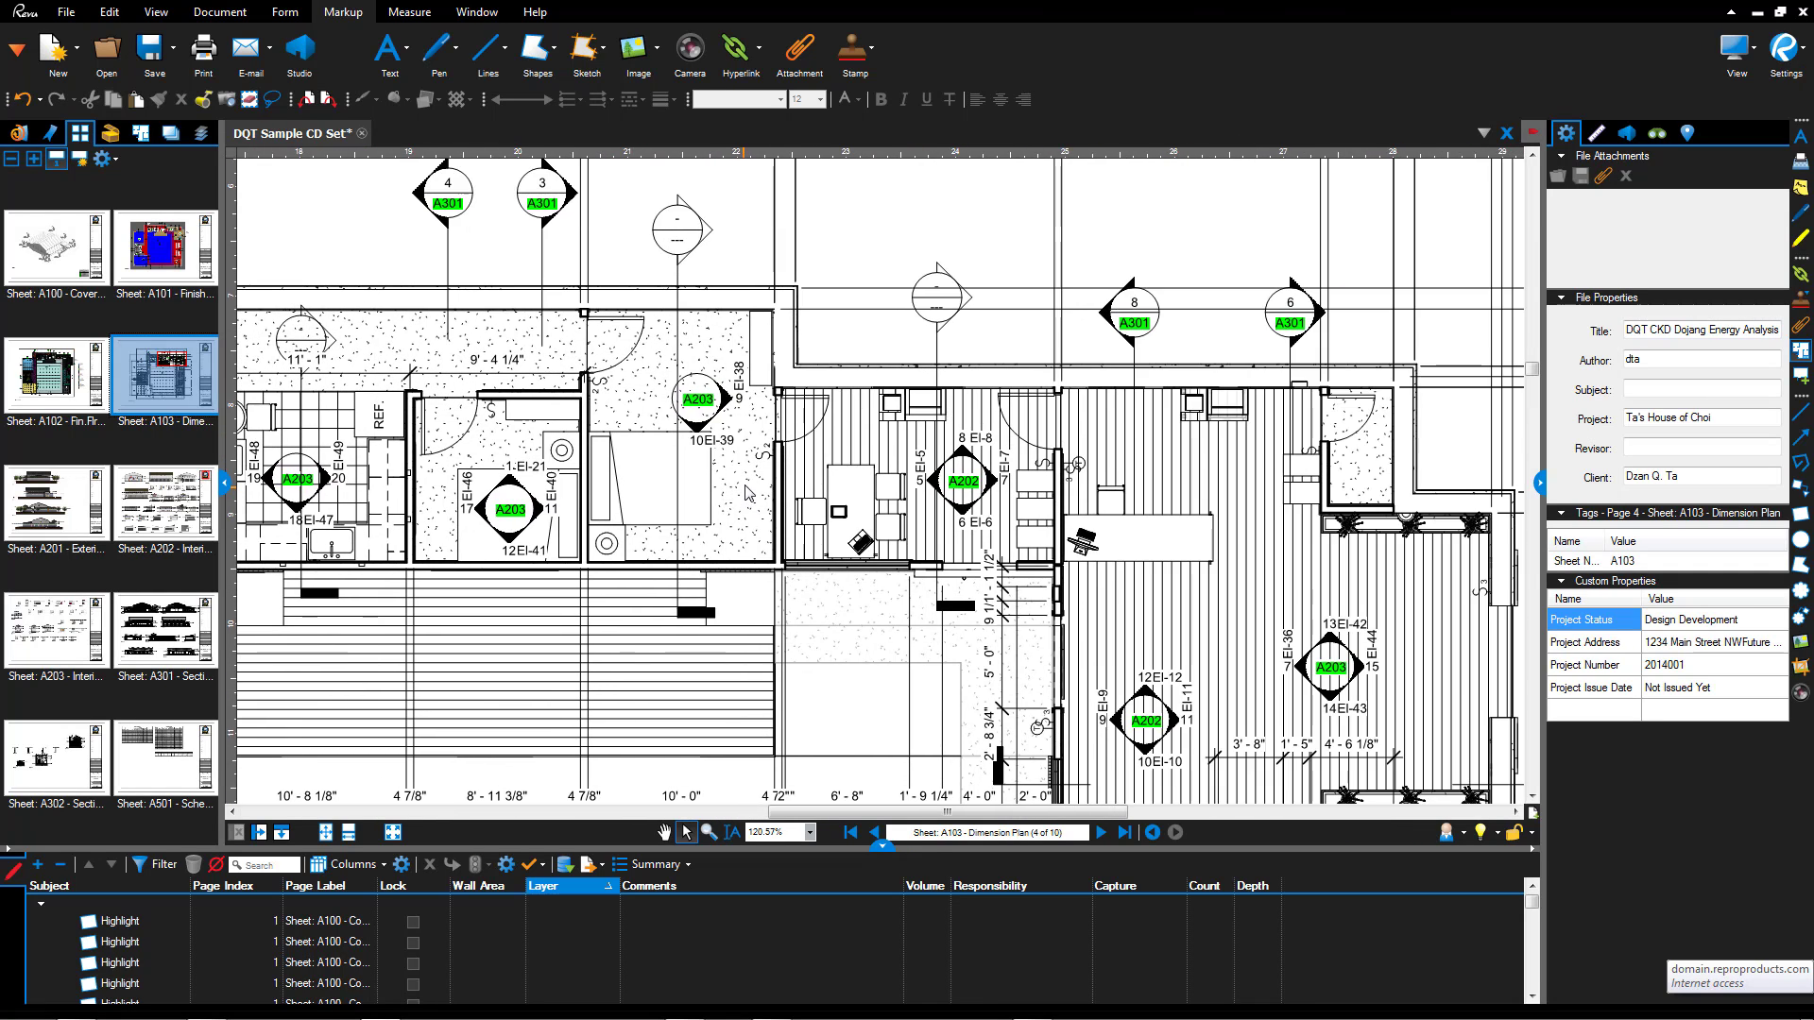
pyautogui.scroll(-4, 846, 513)
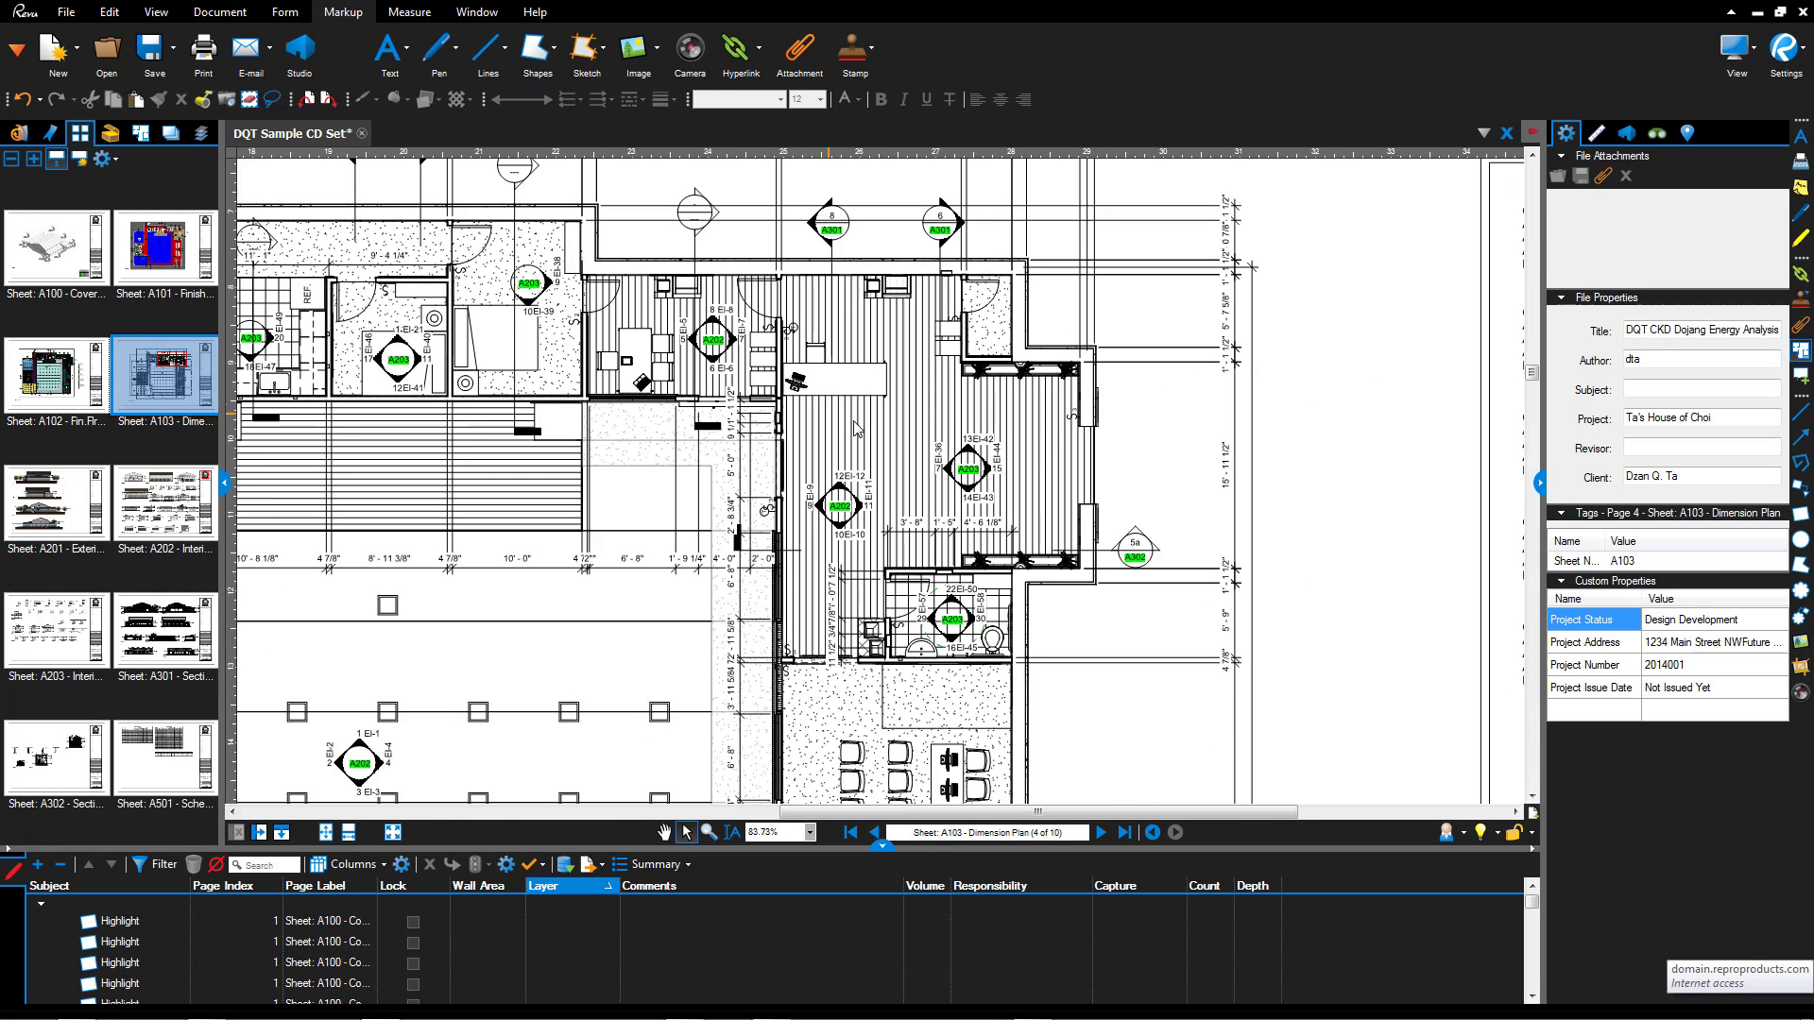
pyautogui.scroll(1, 1049, 488)
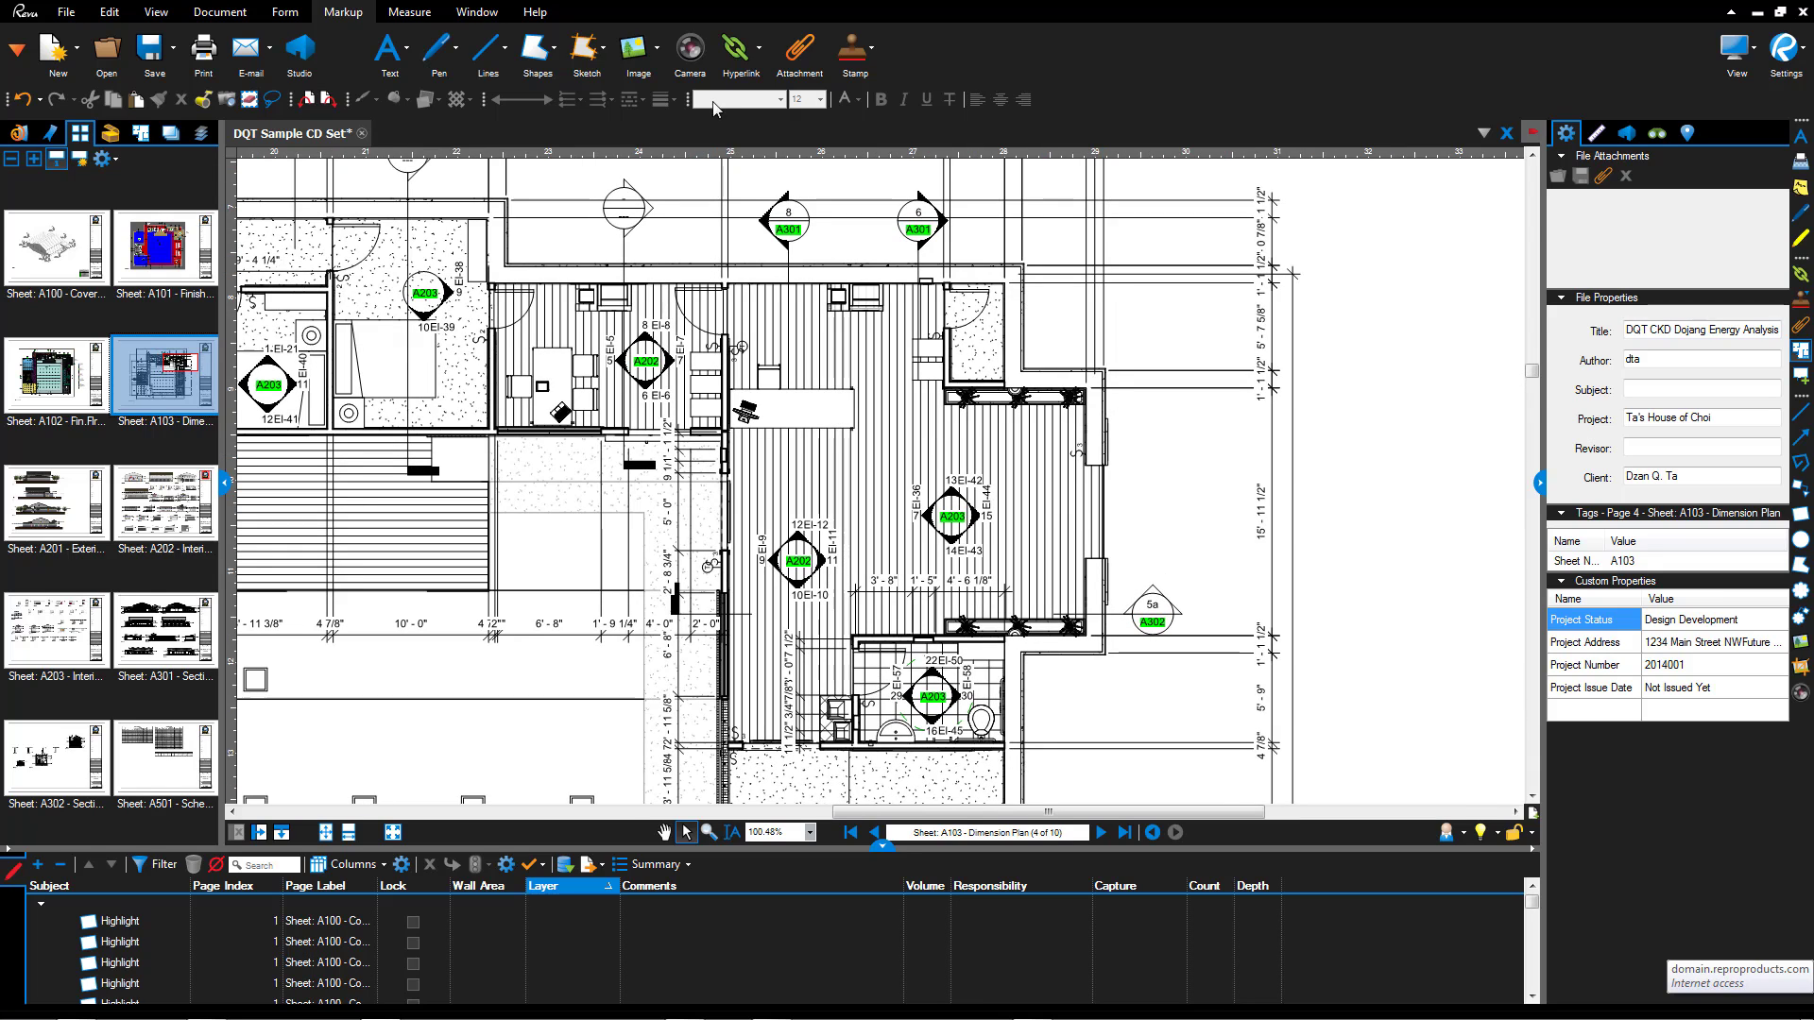
pyautogui.click(737, 52)
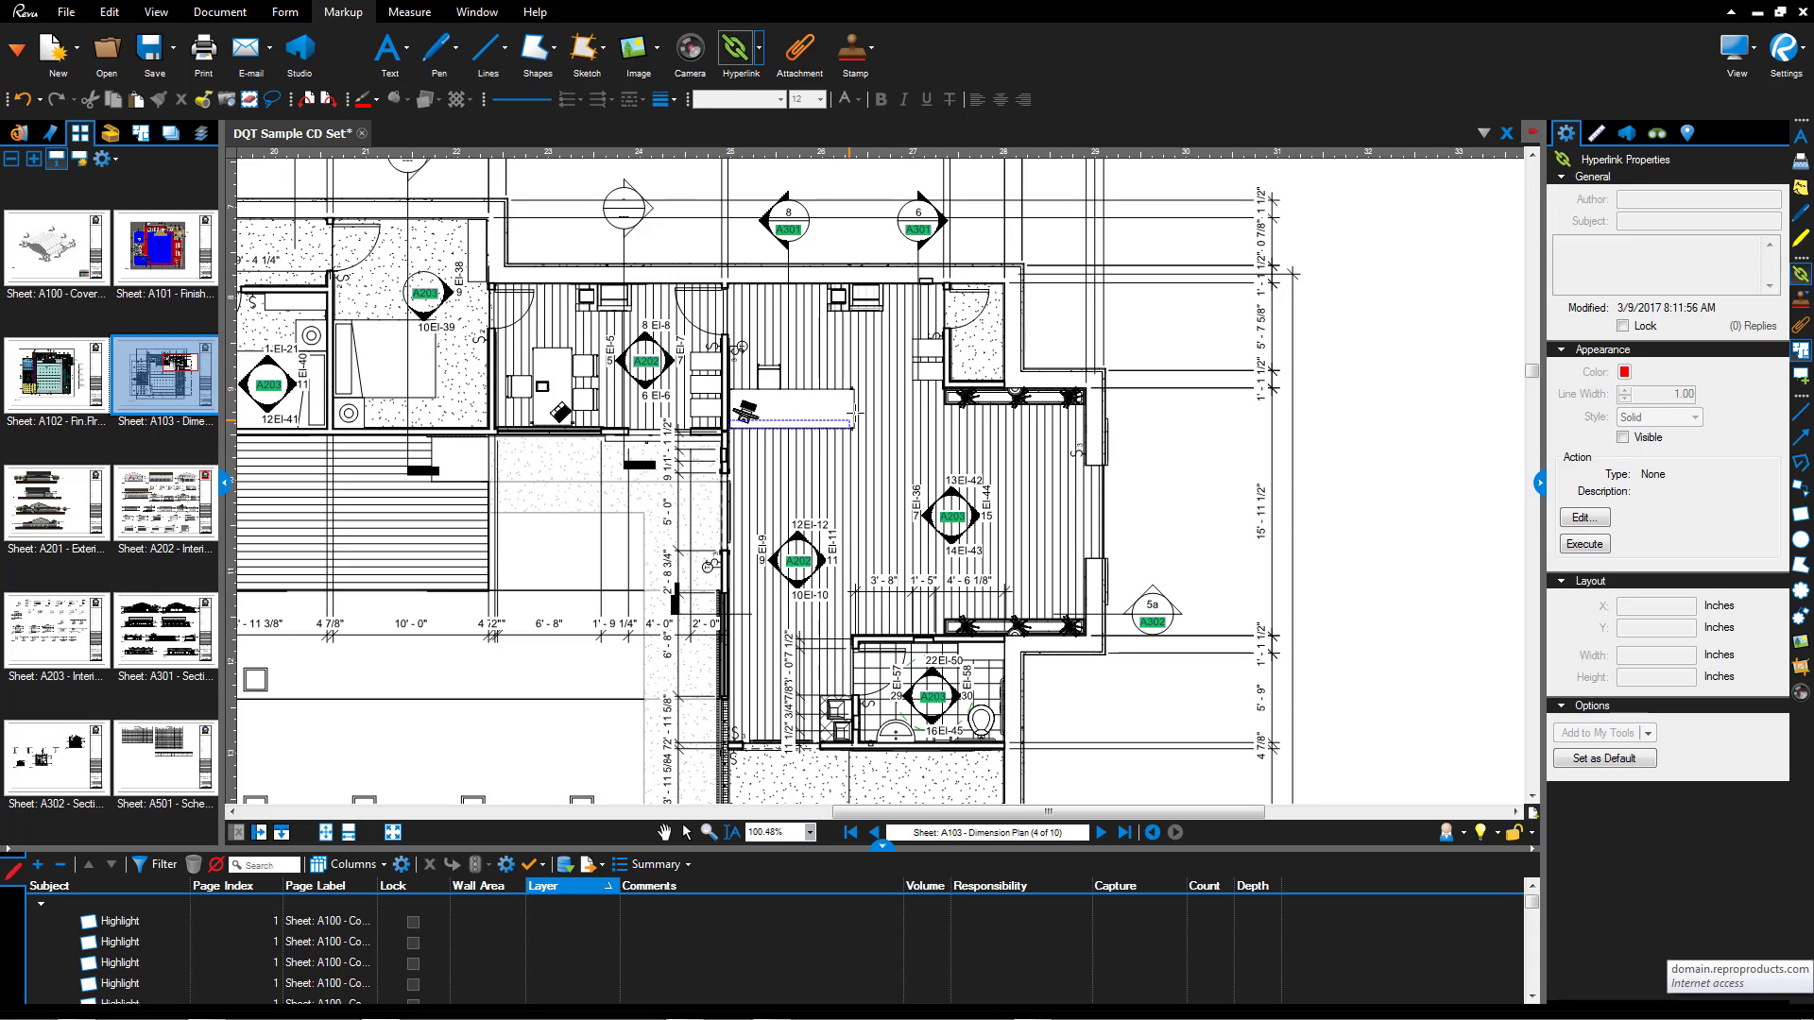
pyautogui.moveTo(730, 430); pyautogui.dragTo(863, 360)
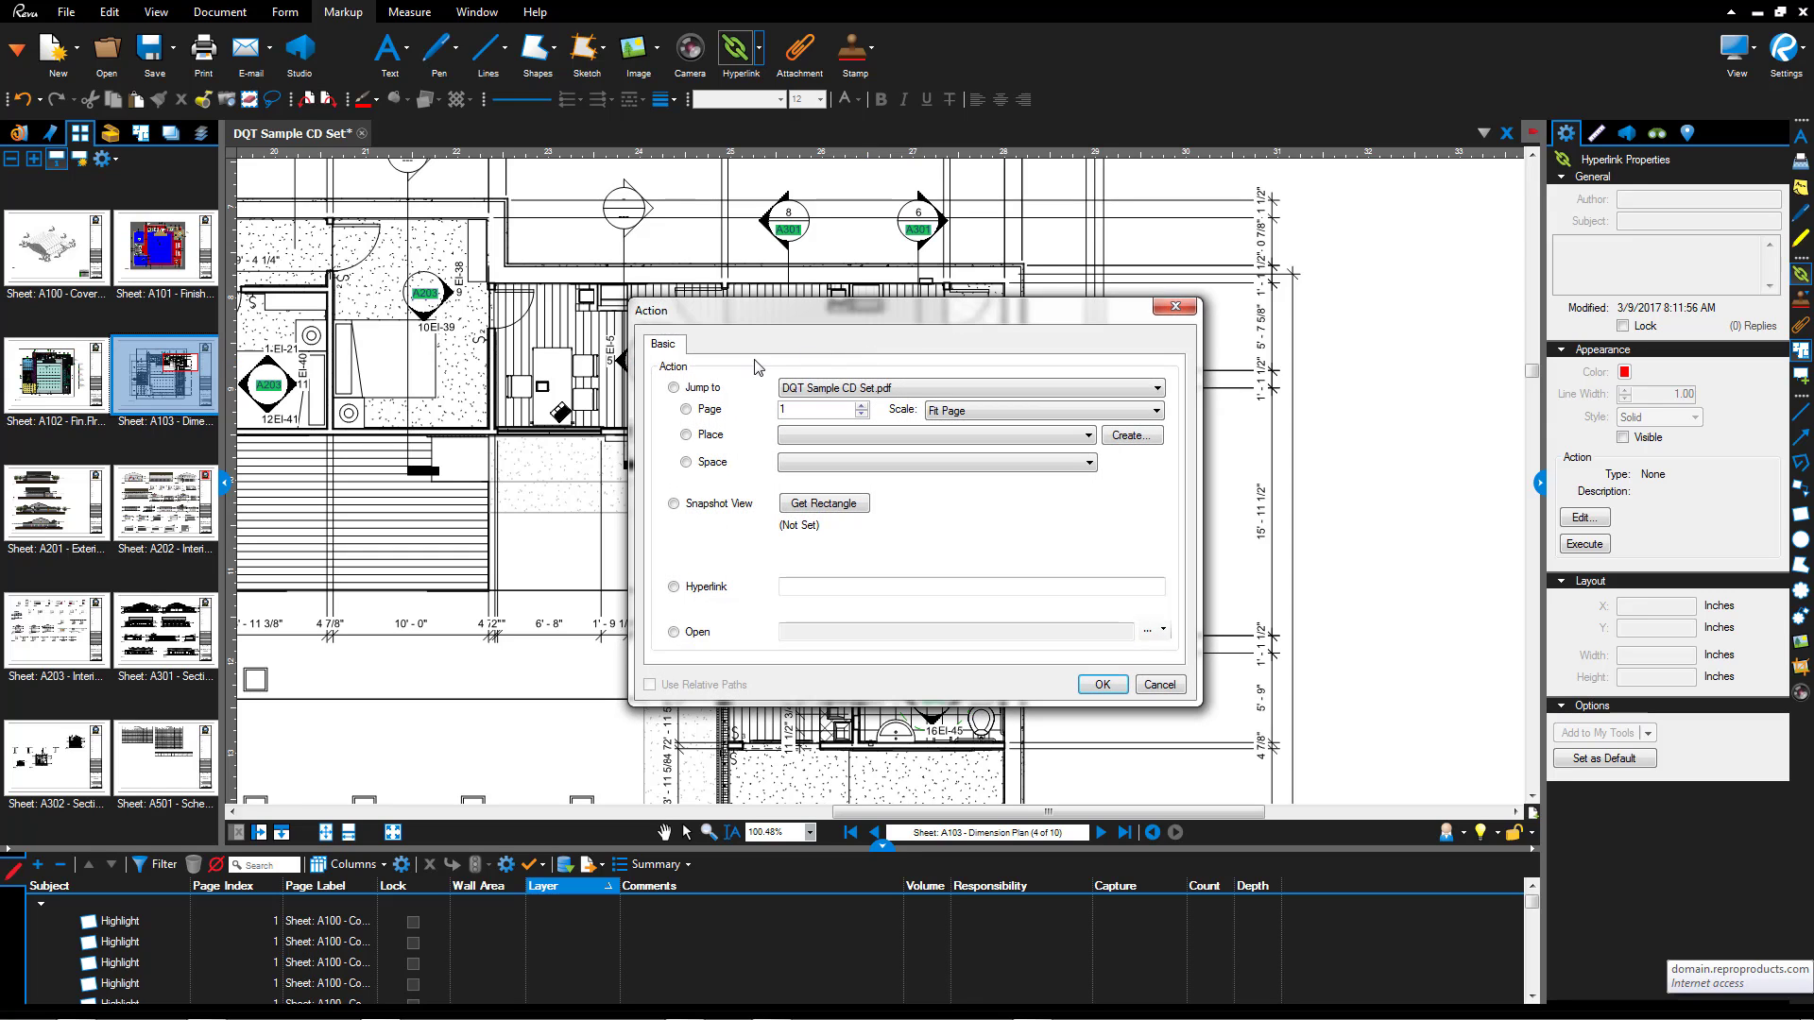
# For the desk hyperlink, create a jump place named Entry Vestibule, using a snapshot rectangle around the entry area on page 4
pyautogui.click(924, 389)
pyautogui.click(924, 402)
pyautogui.click(862, 407)
pyautogui.click(686, 435)
pyautogui.click(1129, 435)
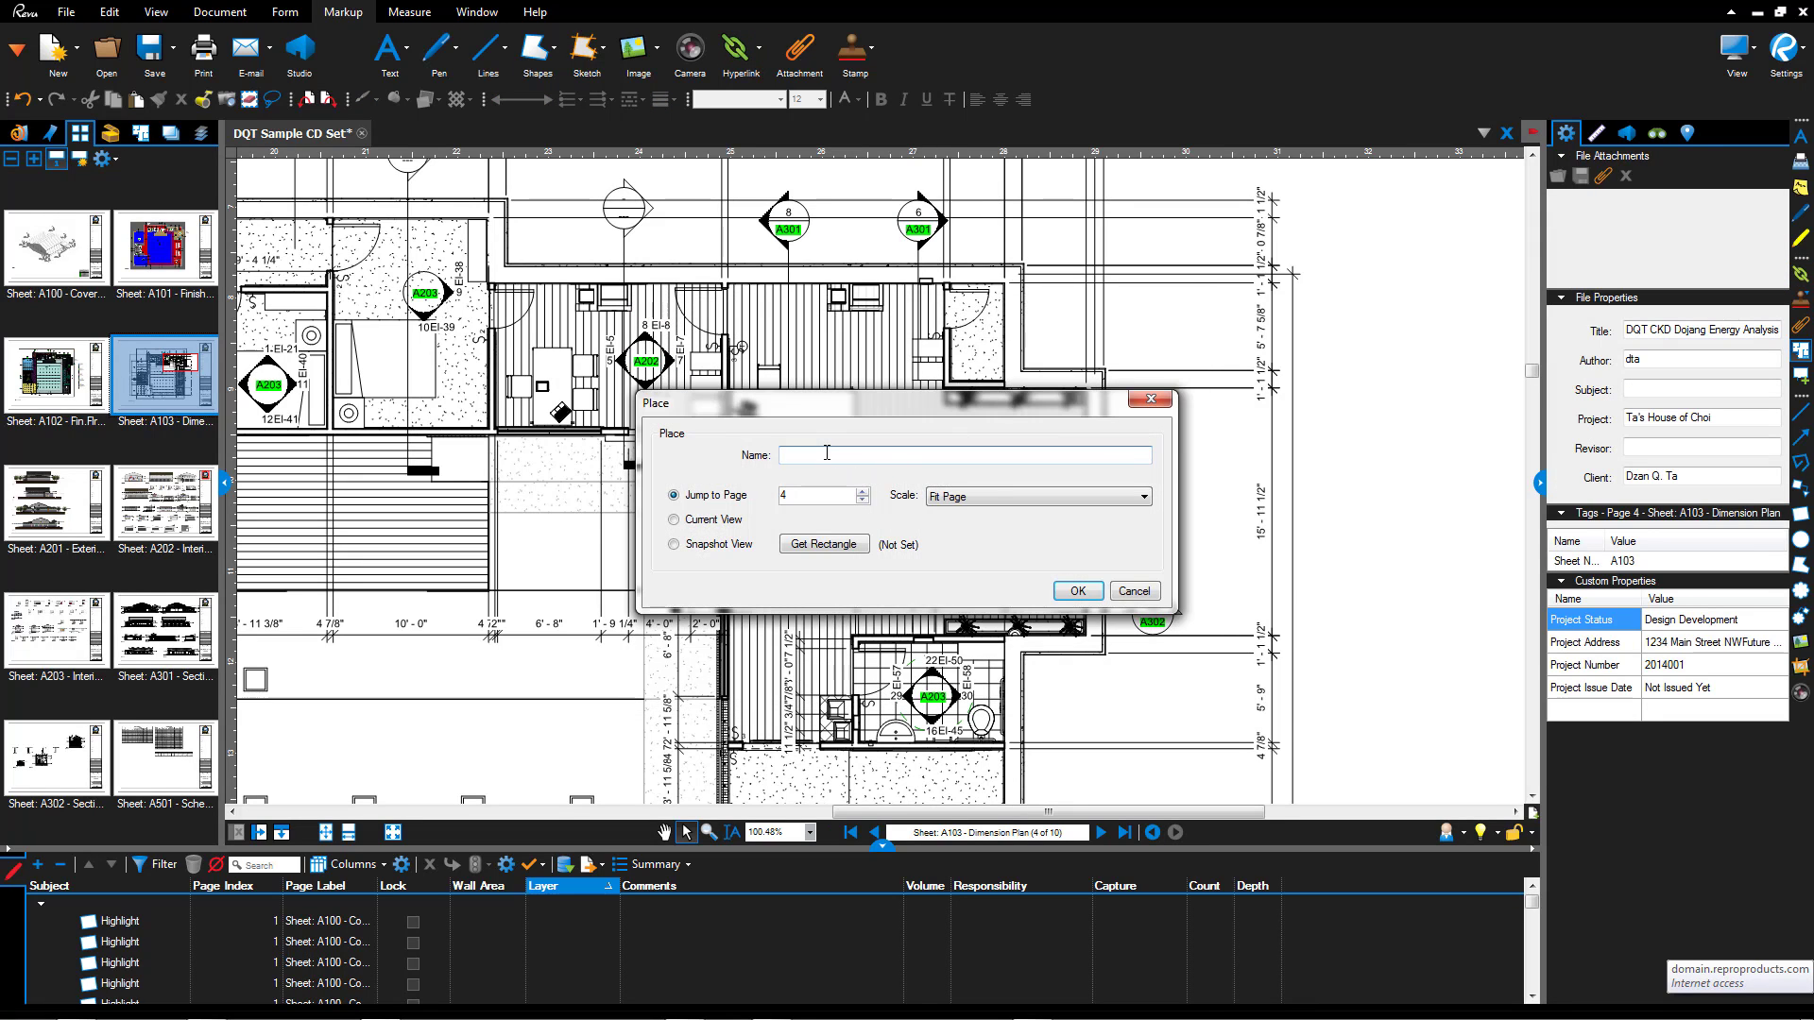
pyautogui.write('Entry Vestibule')
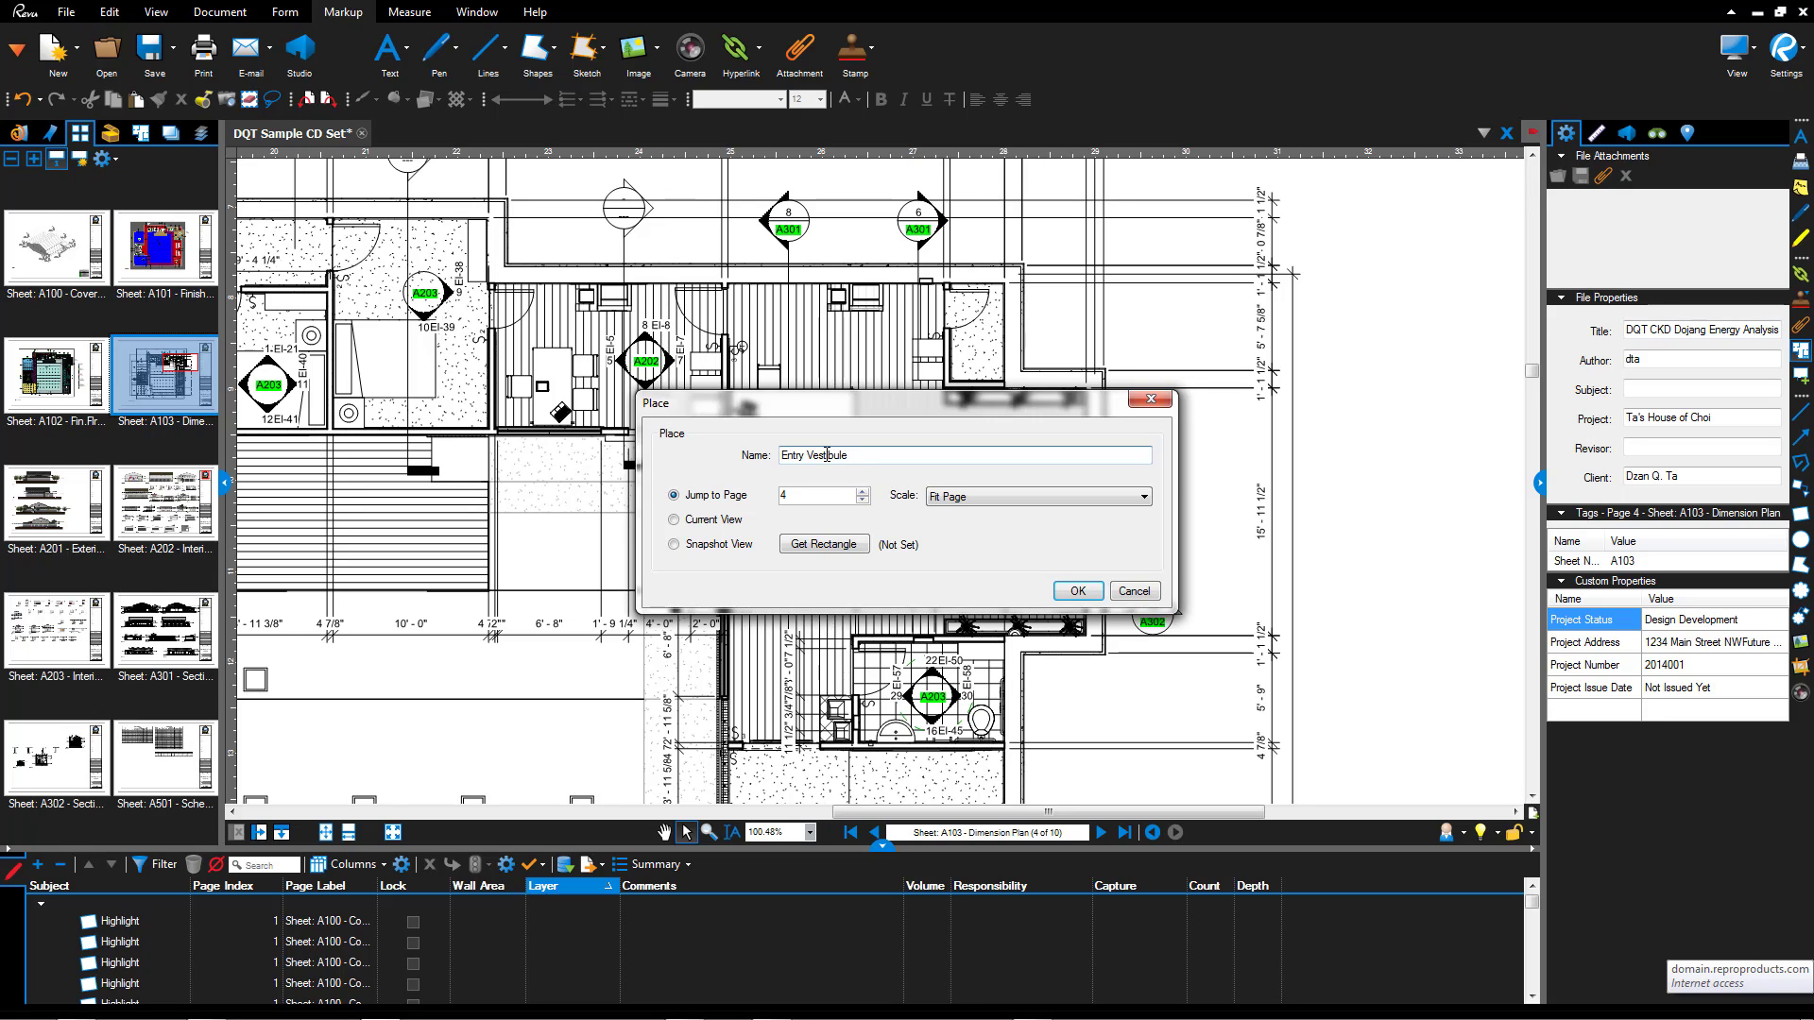
pyautogui.click(822, 546)
pyautogui.moveTo(1144, 760); pyautogui.dragTo(694, 247)
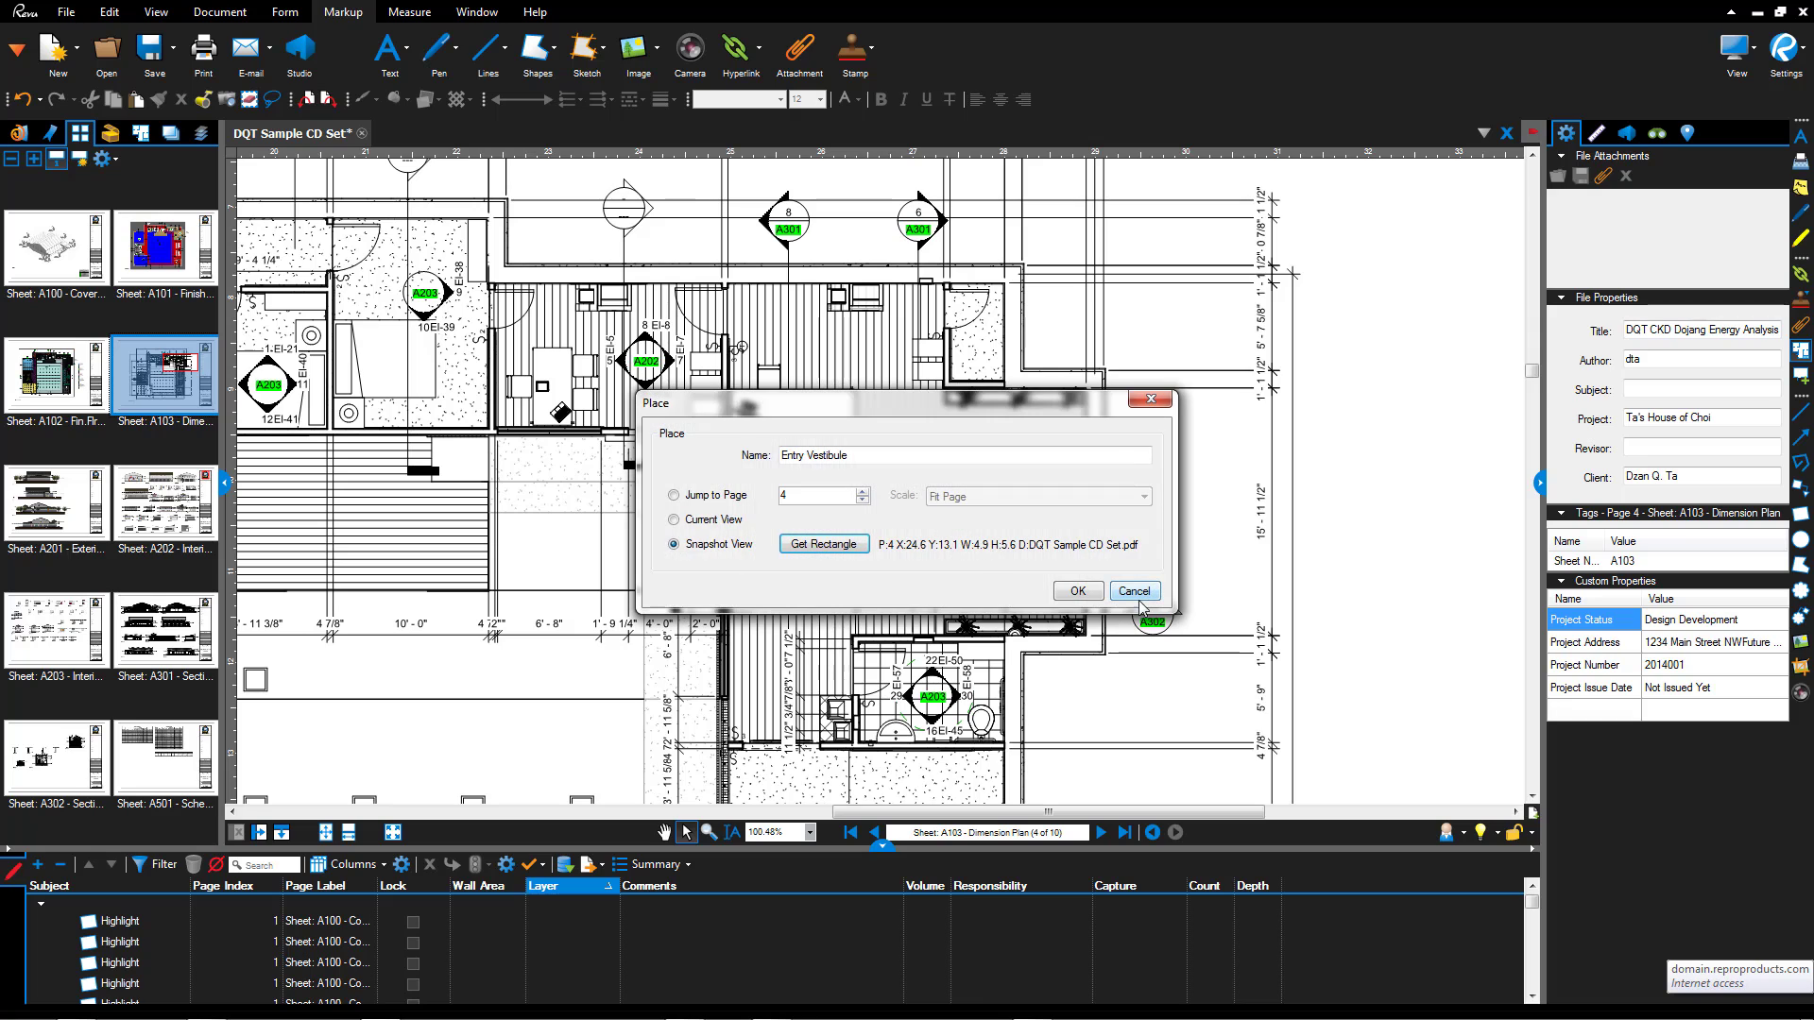
pyautogui.click(1087, 594)
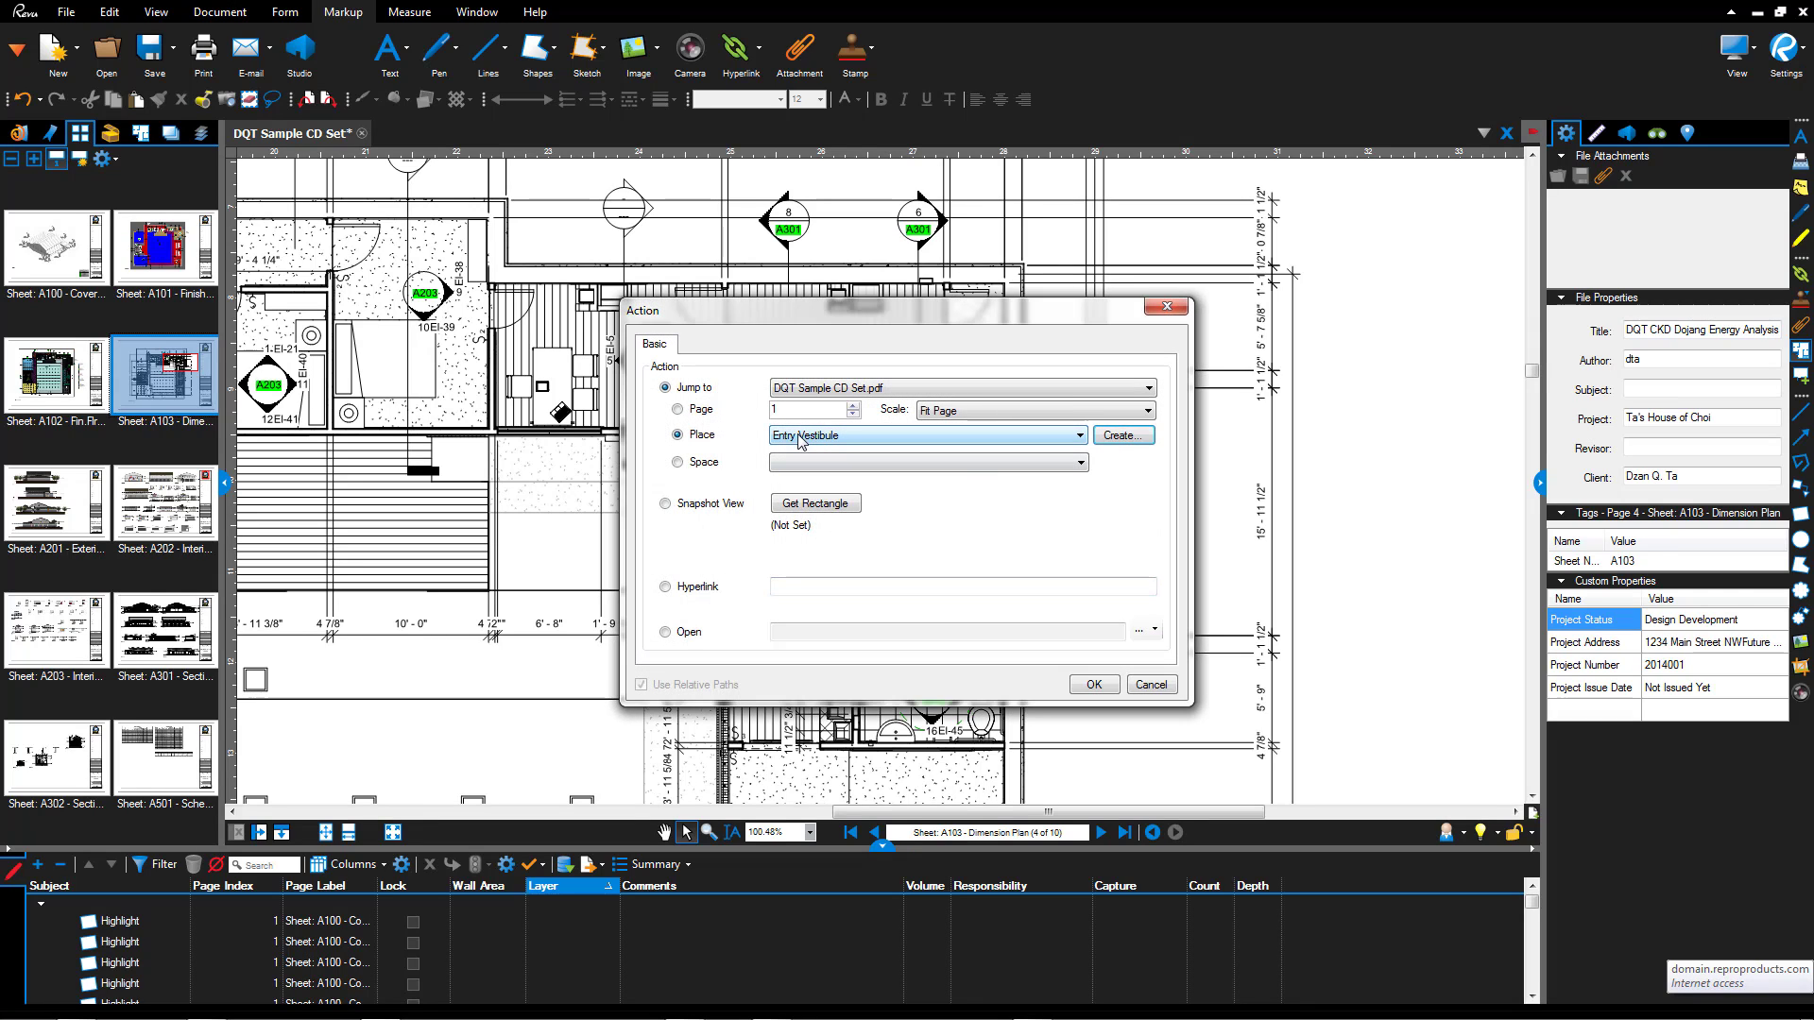
# Apply the Entry Vestibule place to the desk hyperlink and test the link on the plan
pyautogui.click(1094, 685)
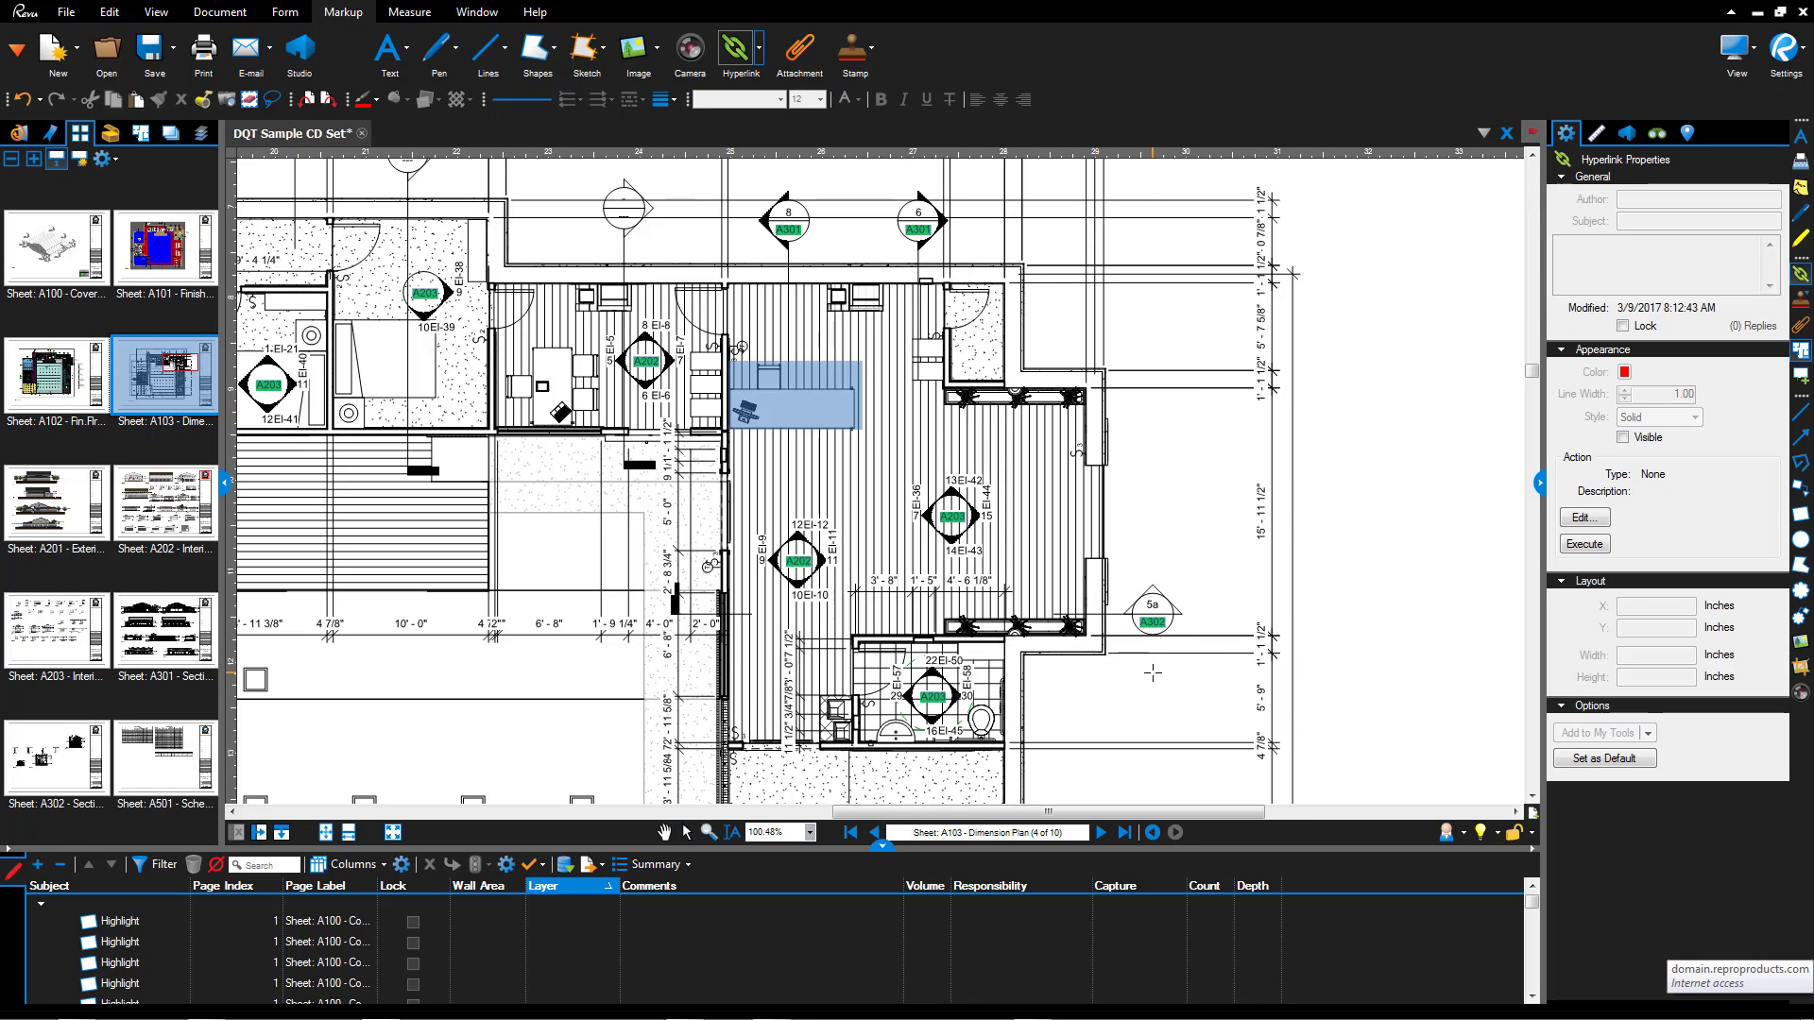
pyautogui.press('Escape')
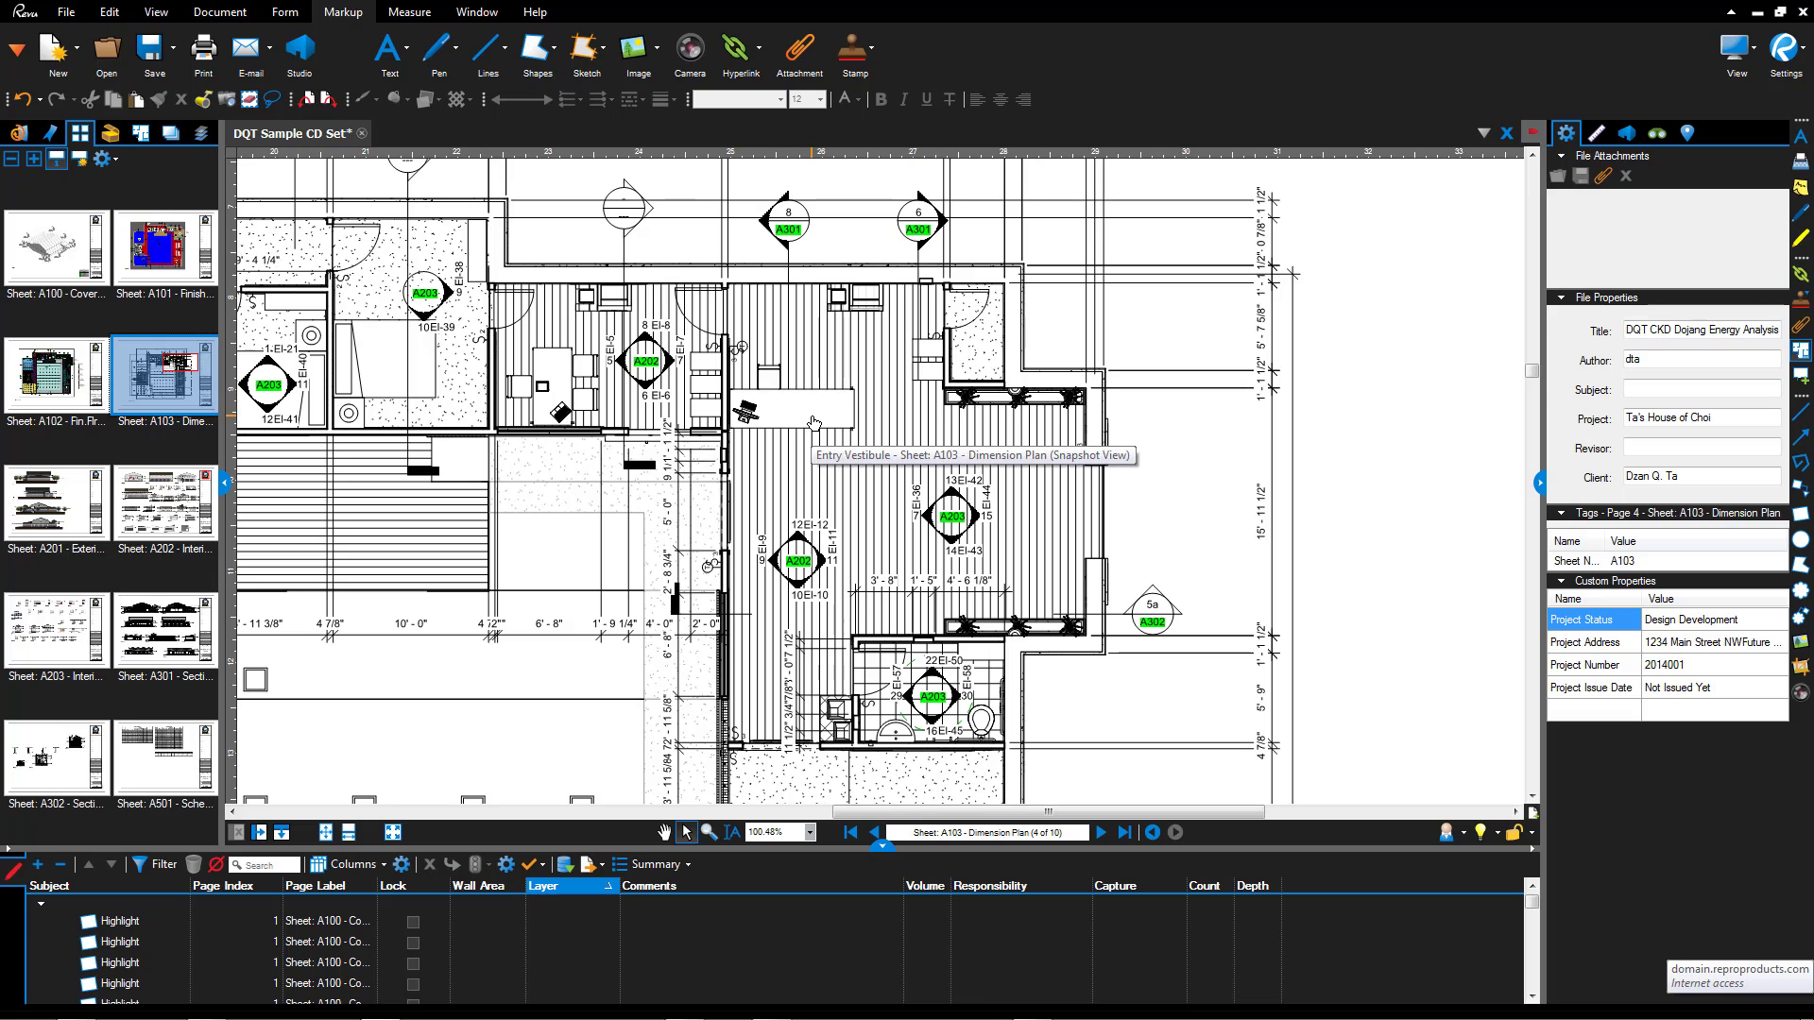
pyautogui.click(814, 422)
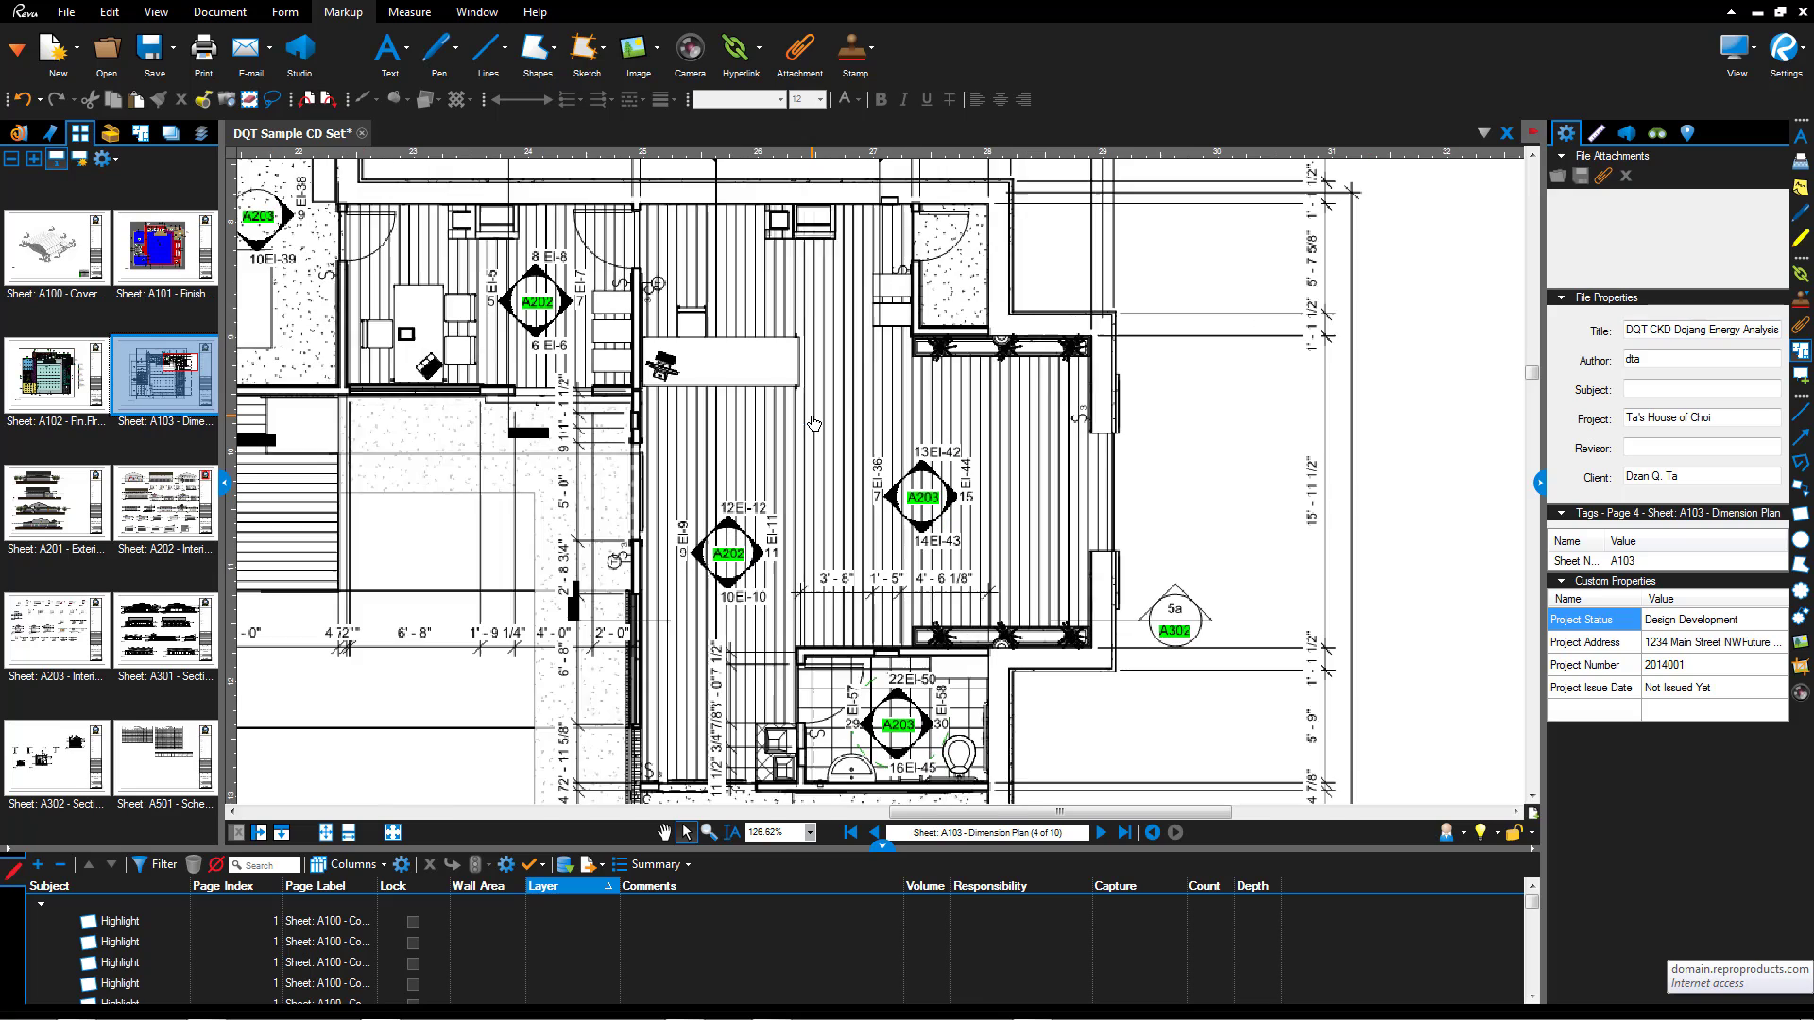
# Check which spaces the desk hyperlink's action offers as a jump target, and cancel the edit
pyautogui.rightClick(776, 368)
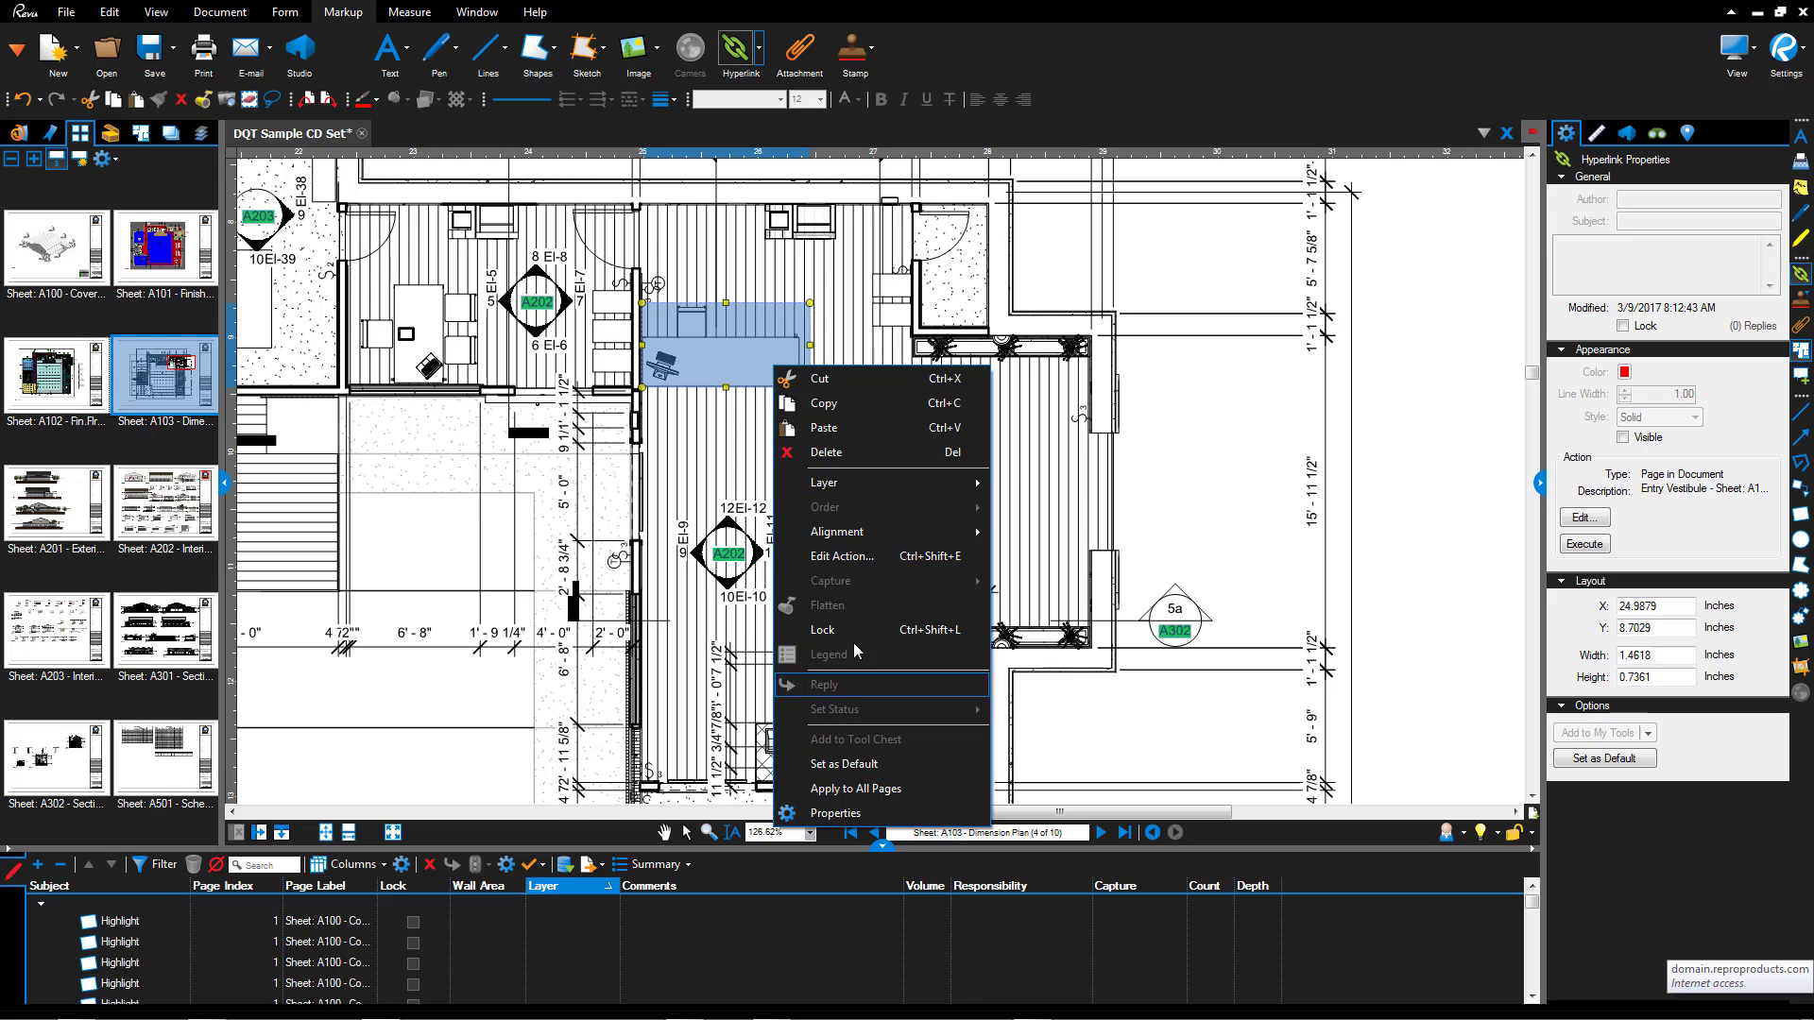
pyautogui.click(856, 557)
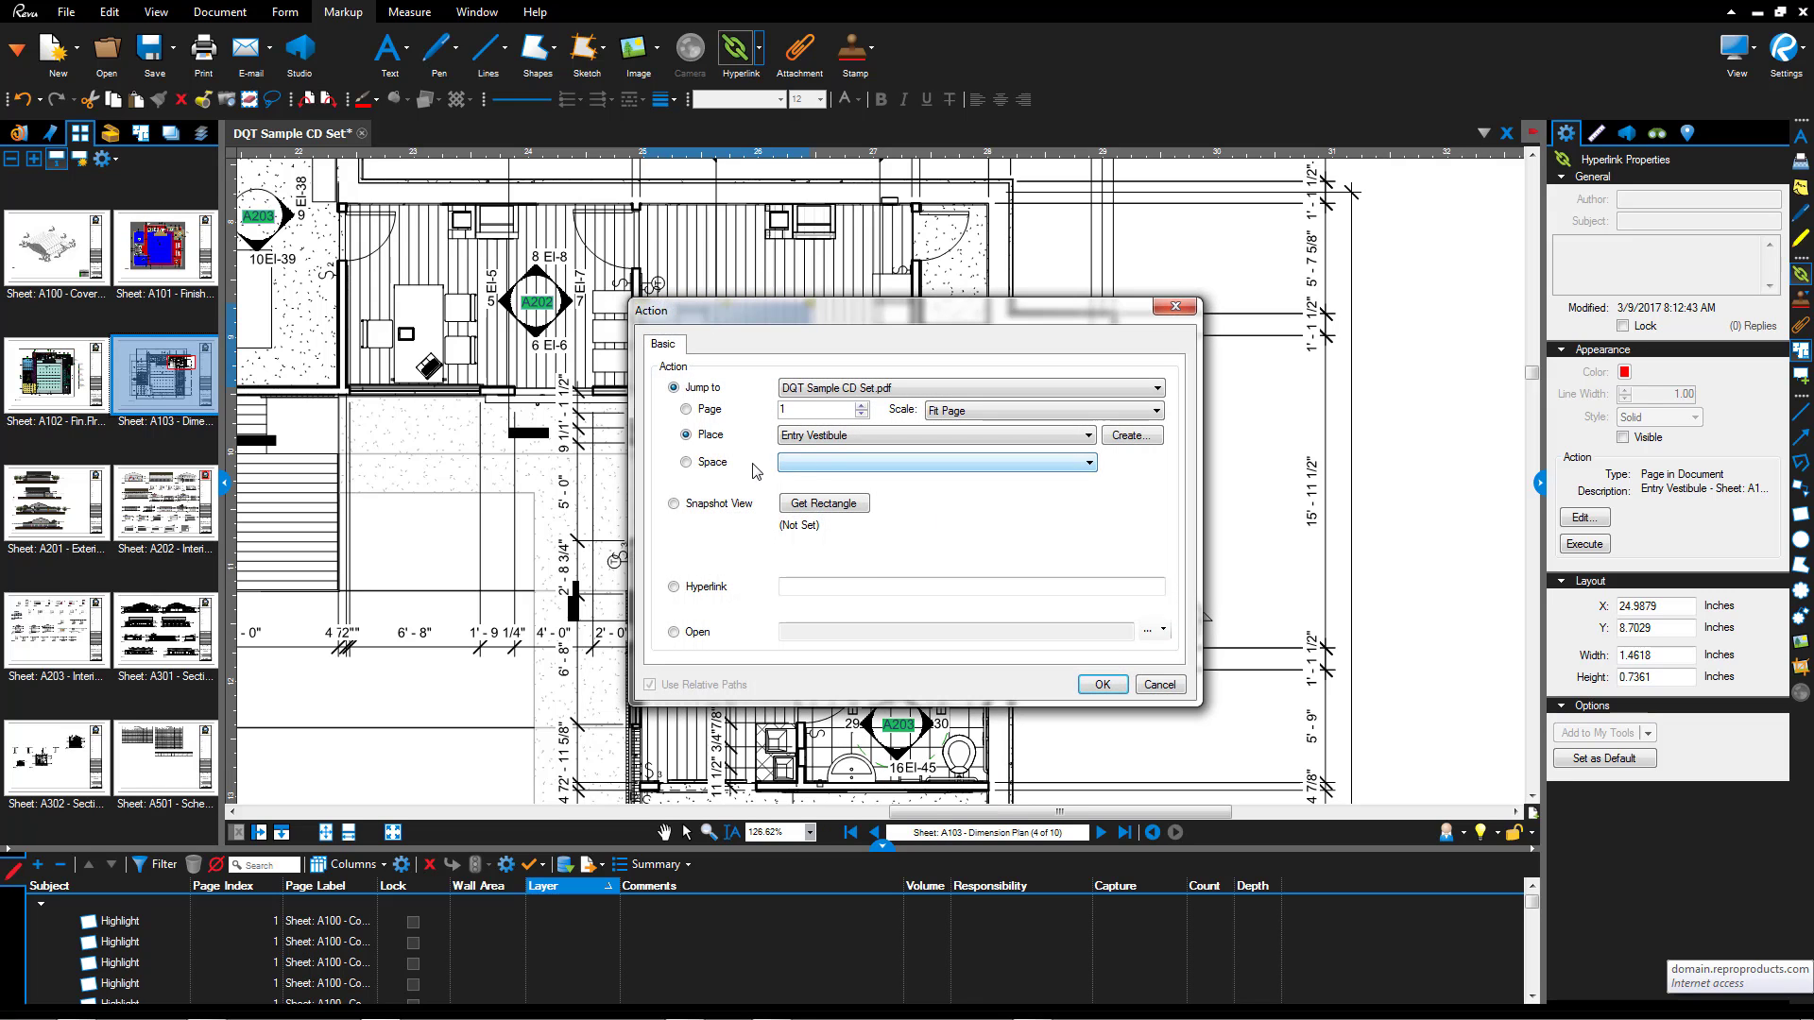
pyautogui.click(713, 467)
pyautogui.click(892, 463)
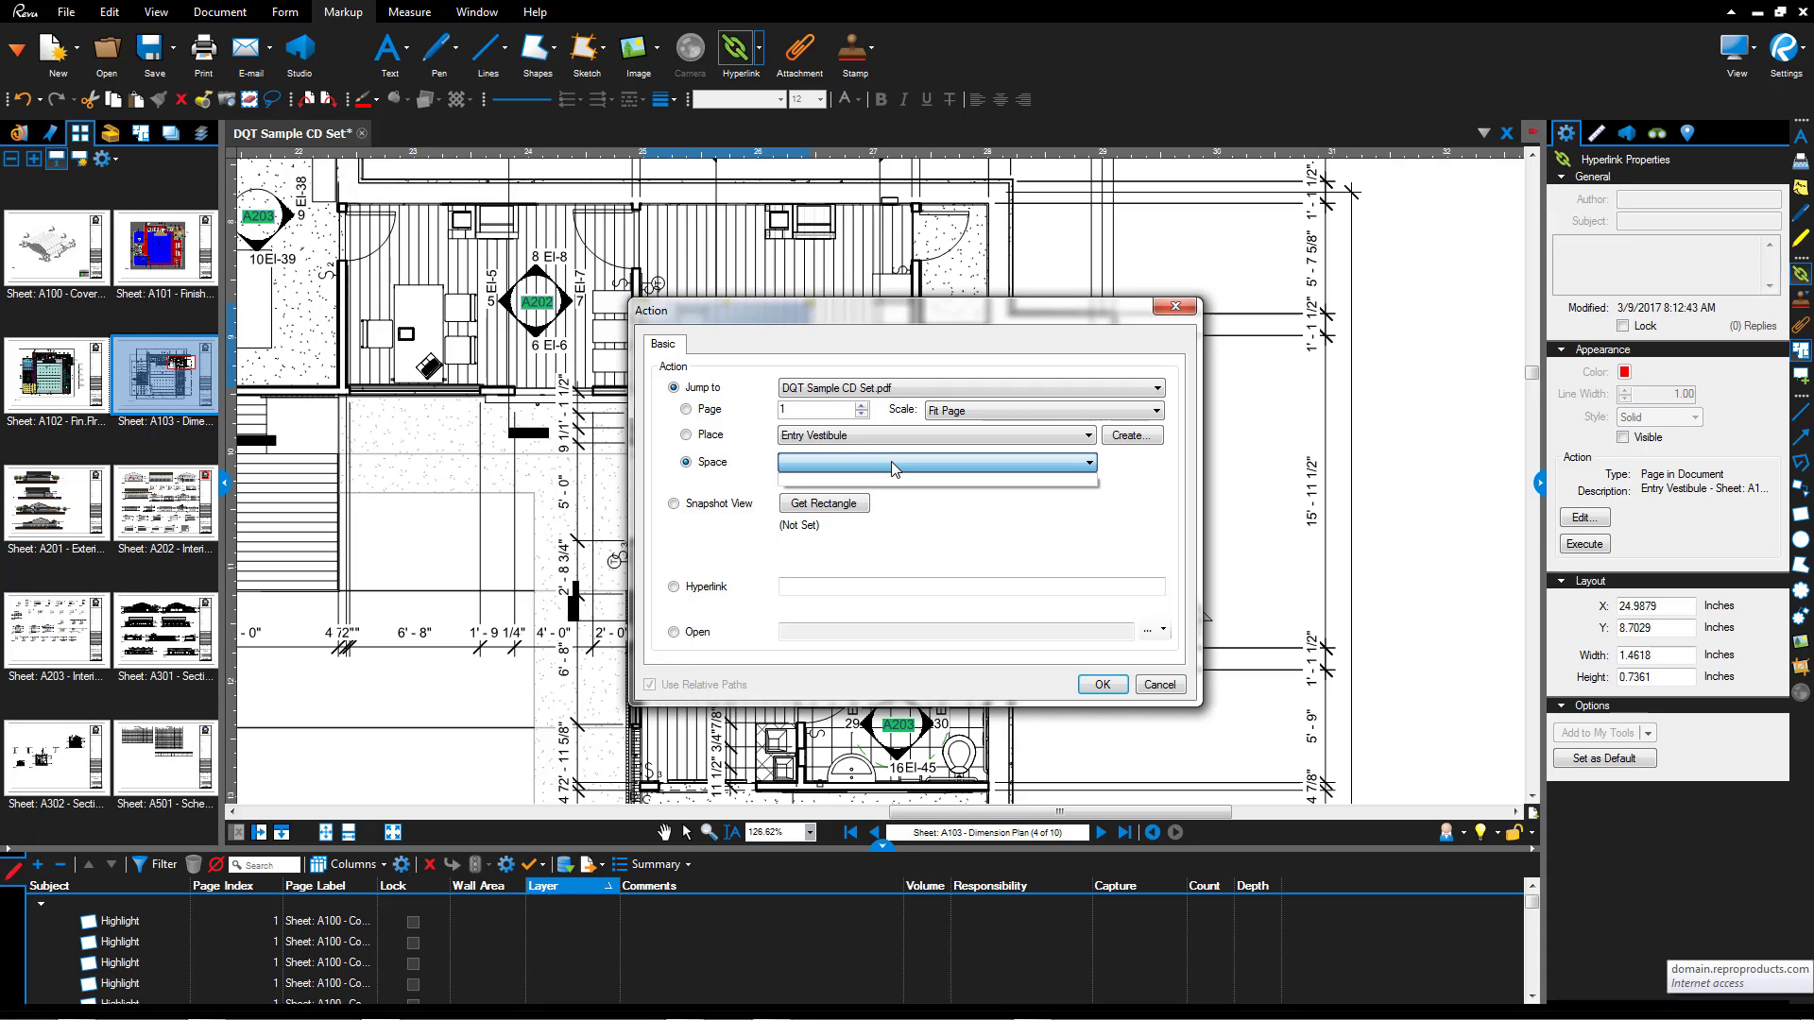
pyautogui.click(707, 463)
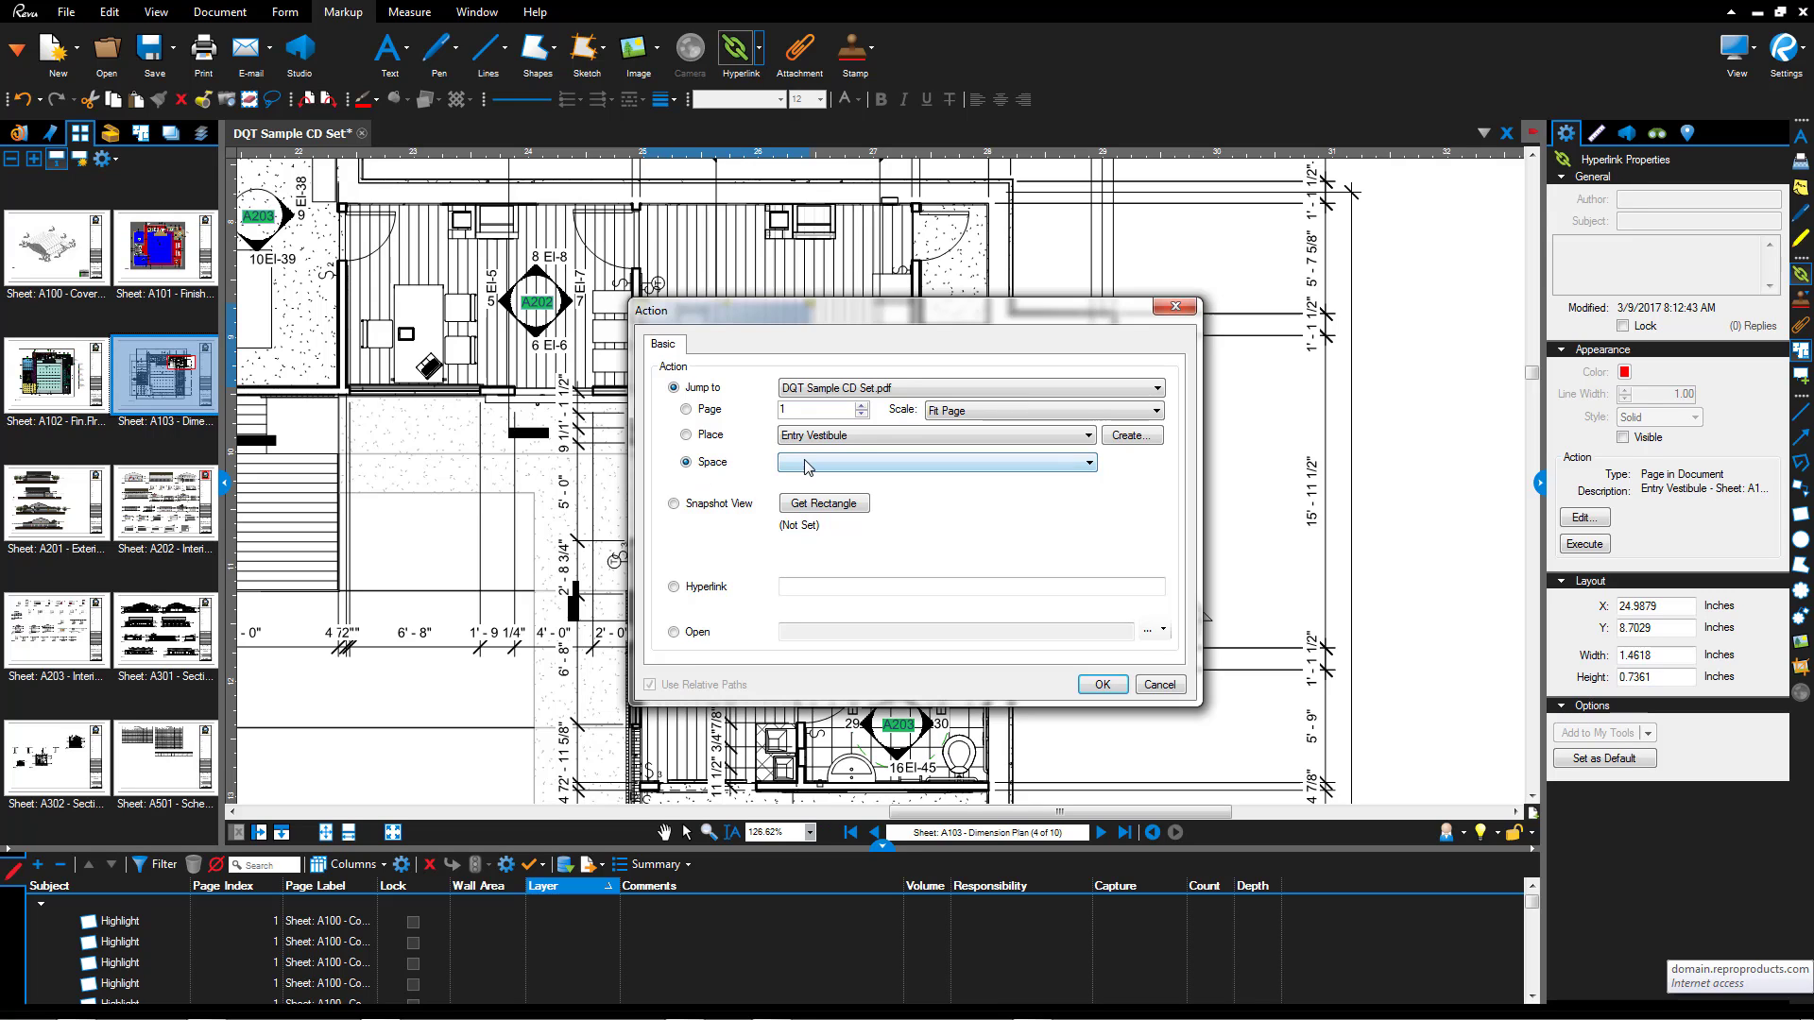
pyautogui.click(1181, 681)
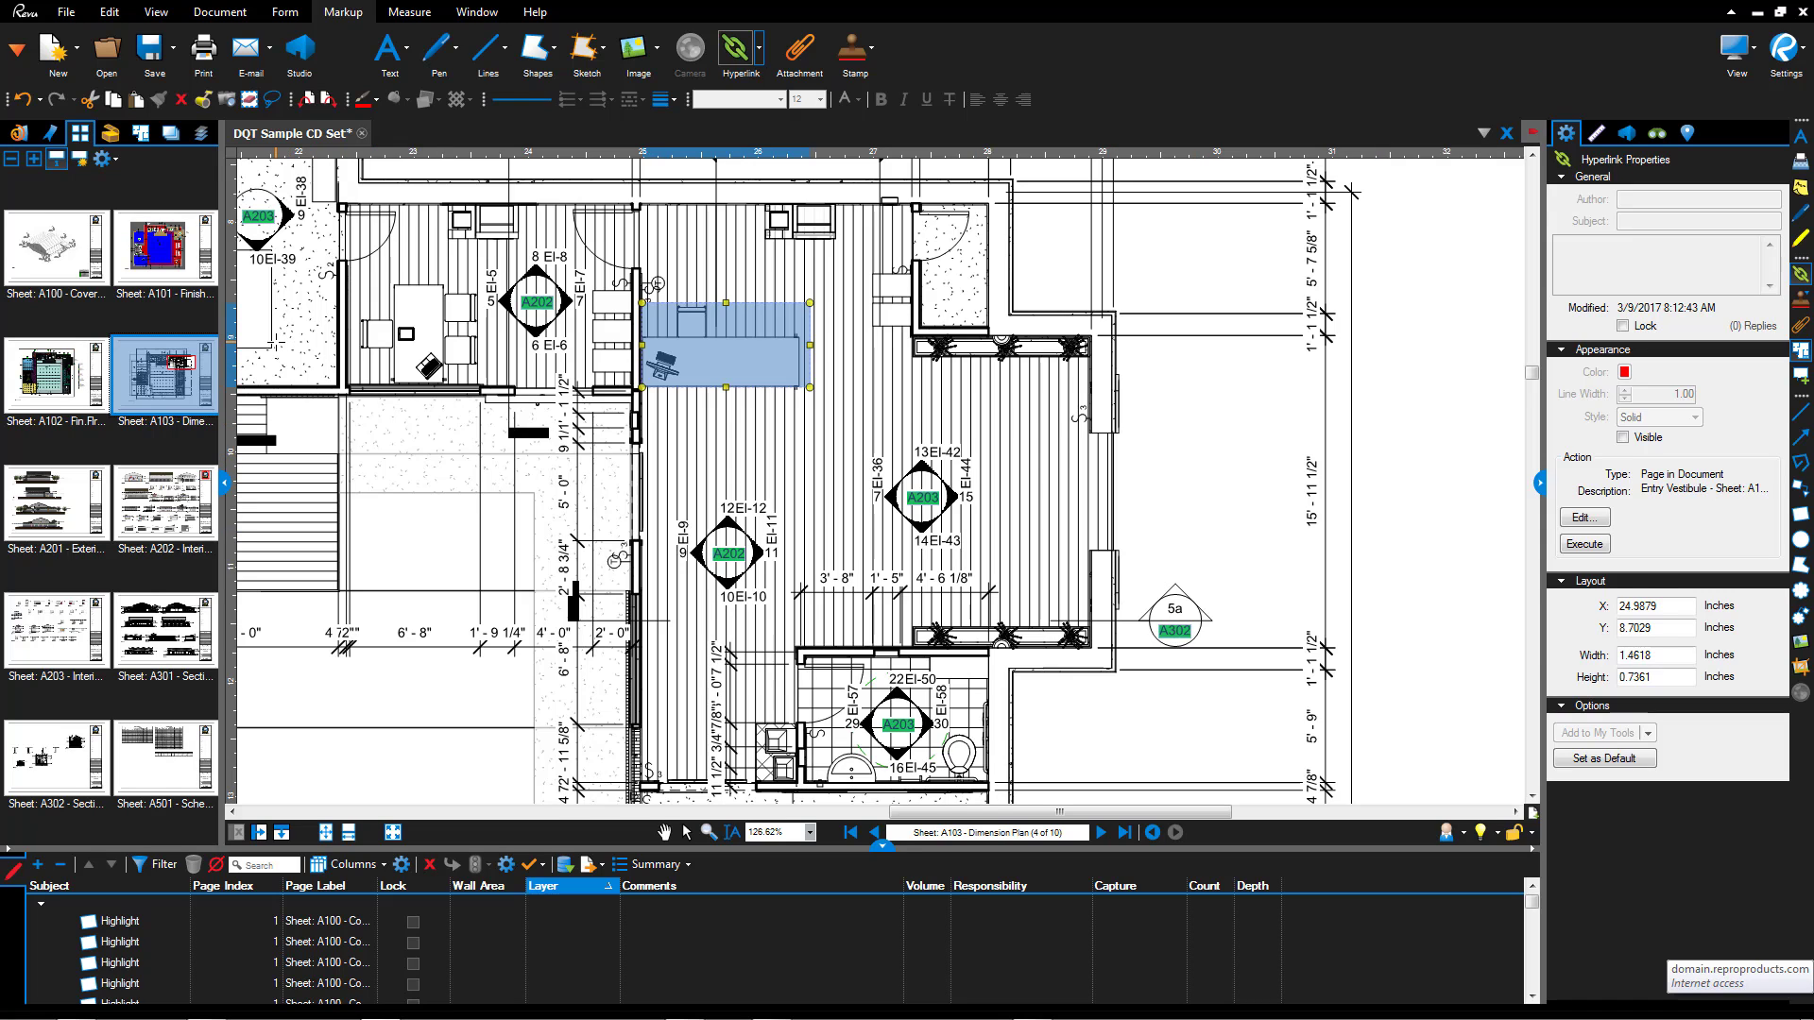
pyautogui.press('Escape')
# Add a space named Office Space A covering the office around the A202 elevation marker on the A103 plan
pyautogui.click(19, 53)
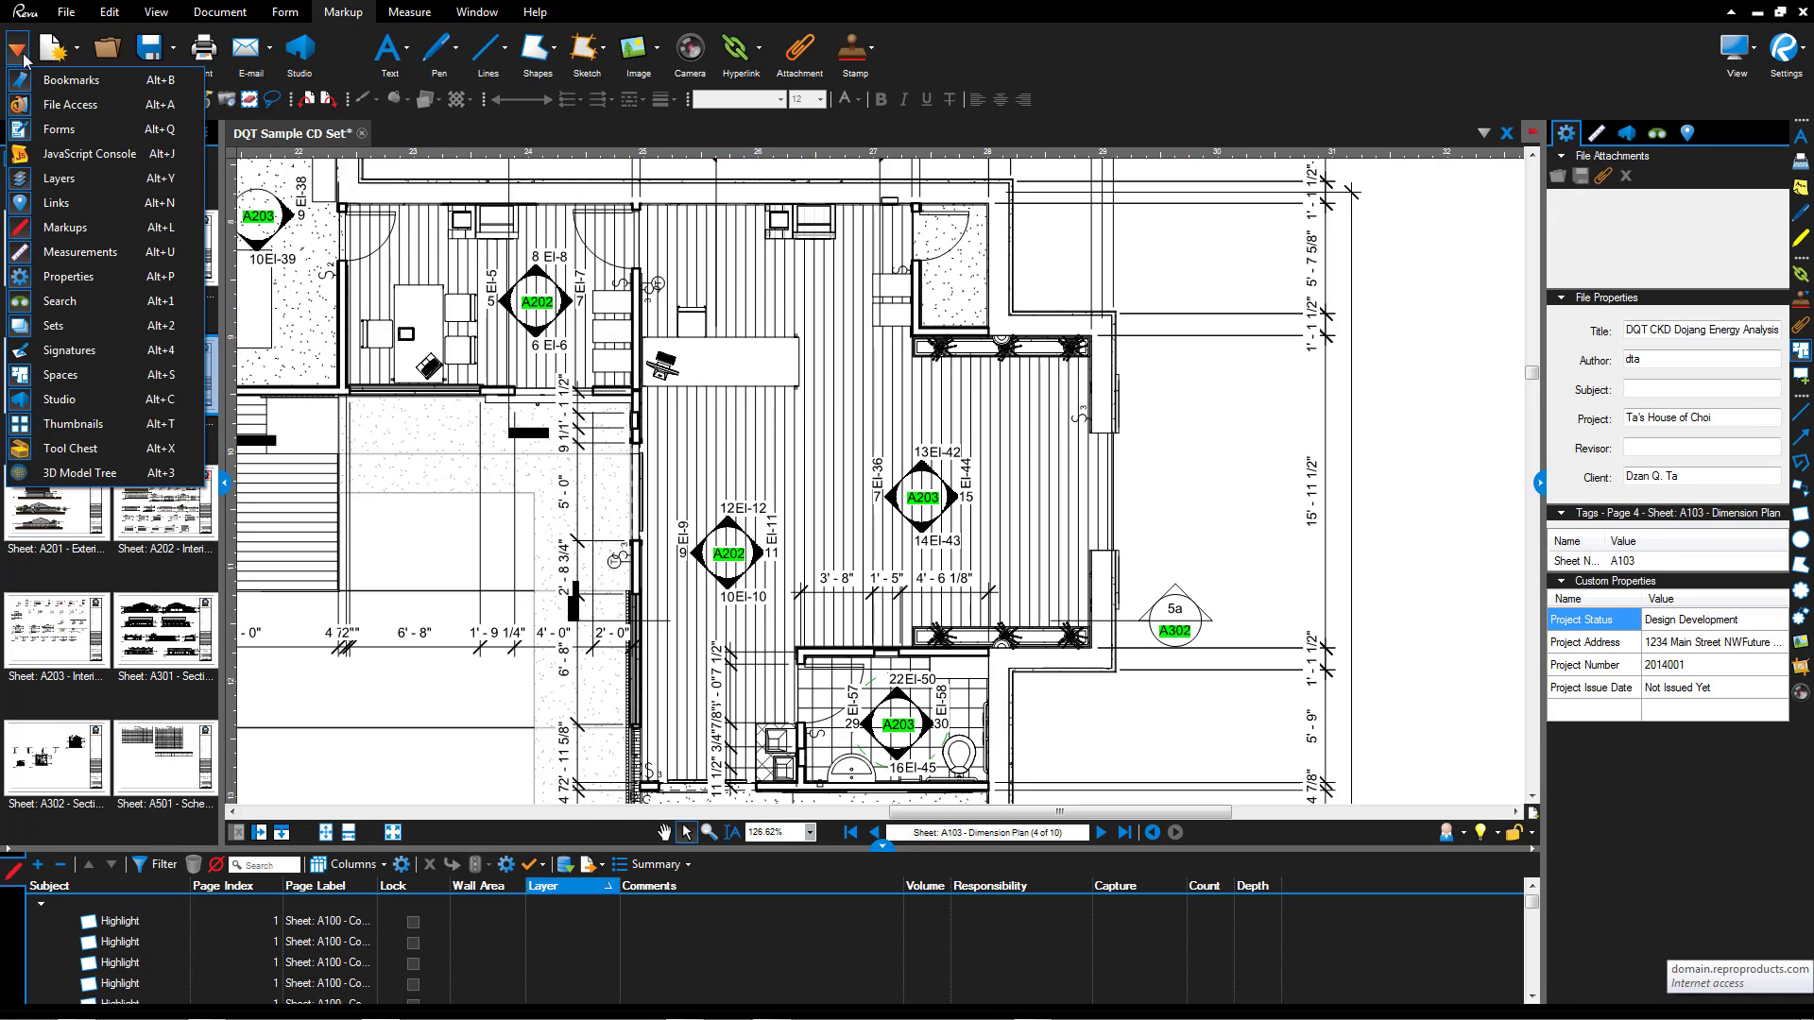
pyautogui.click(104, 375)
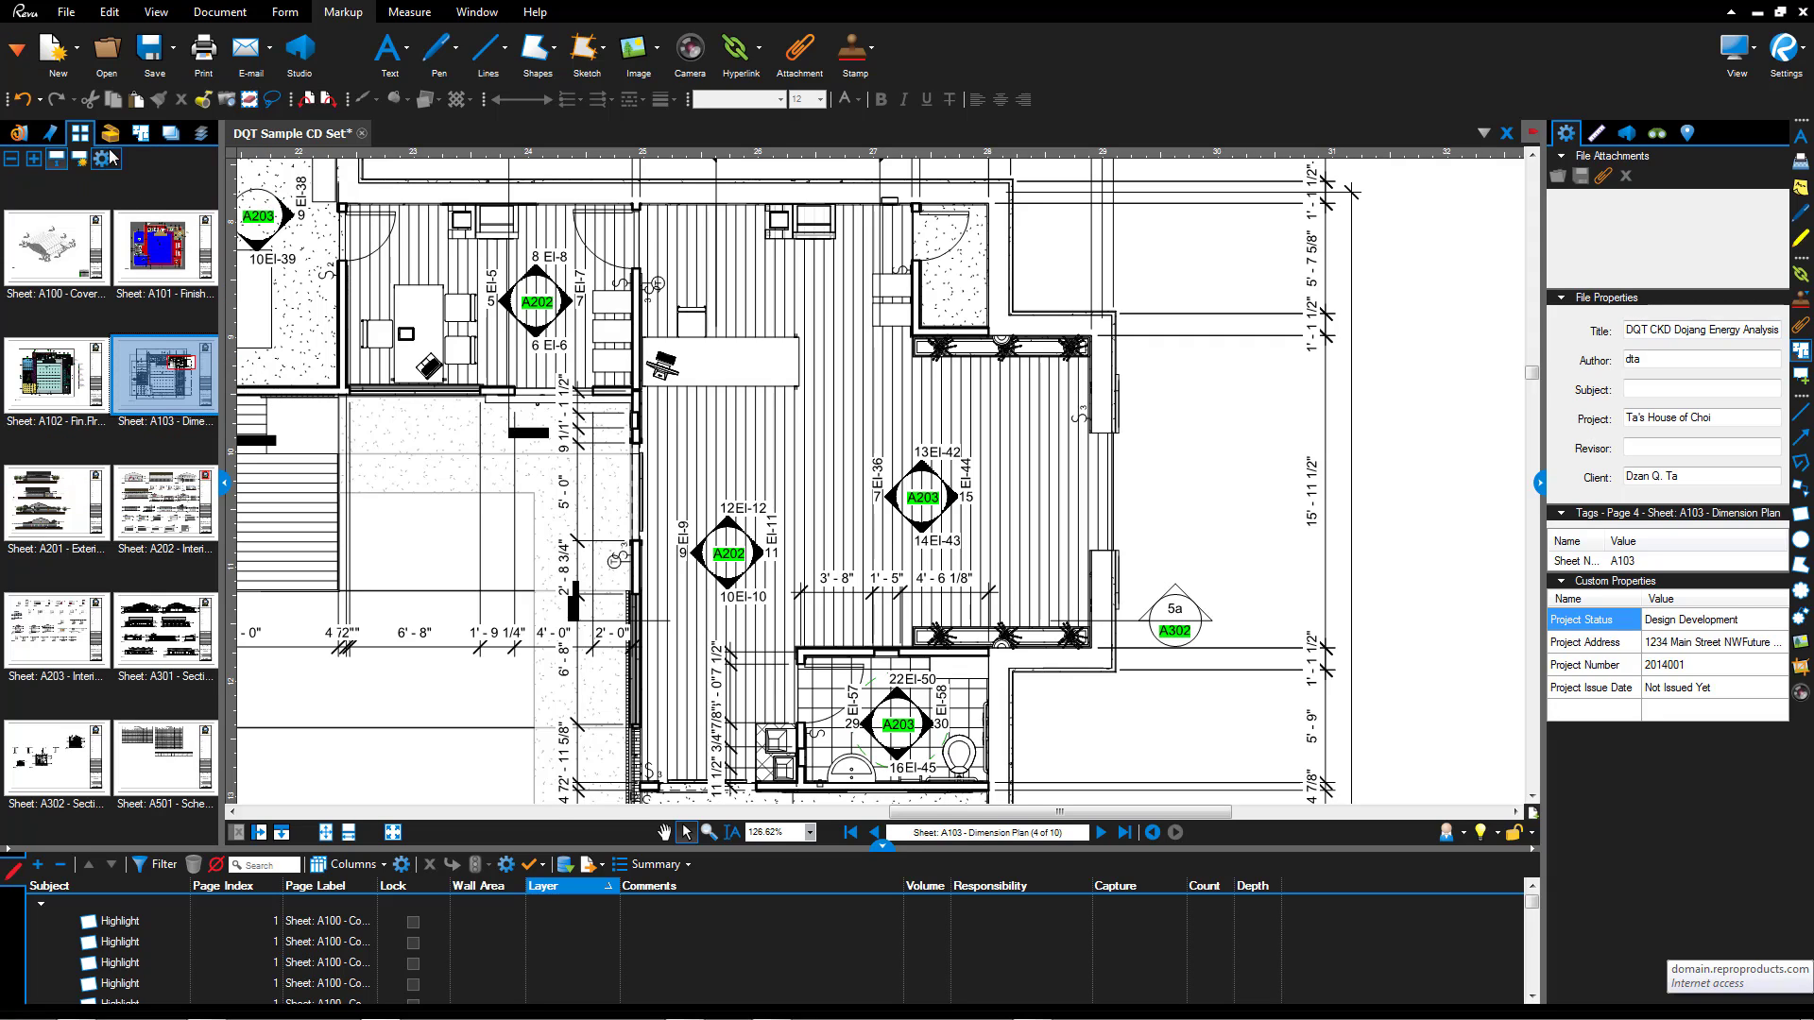
pyautogui.click(140, 135)
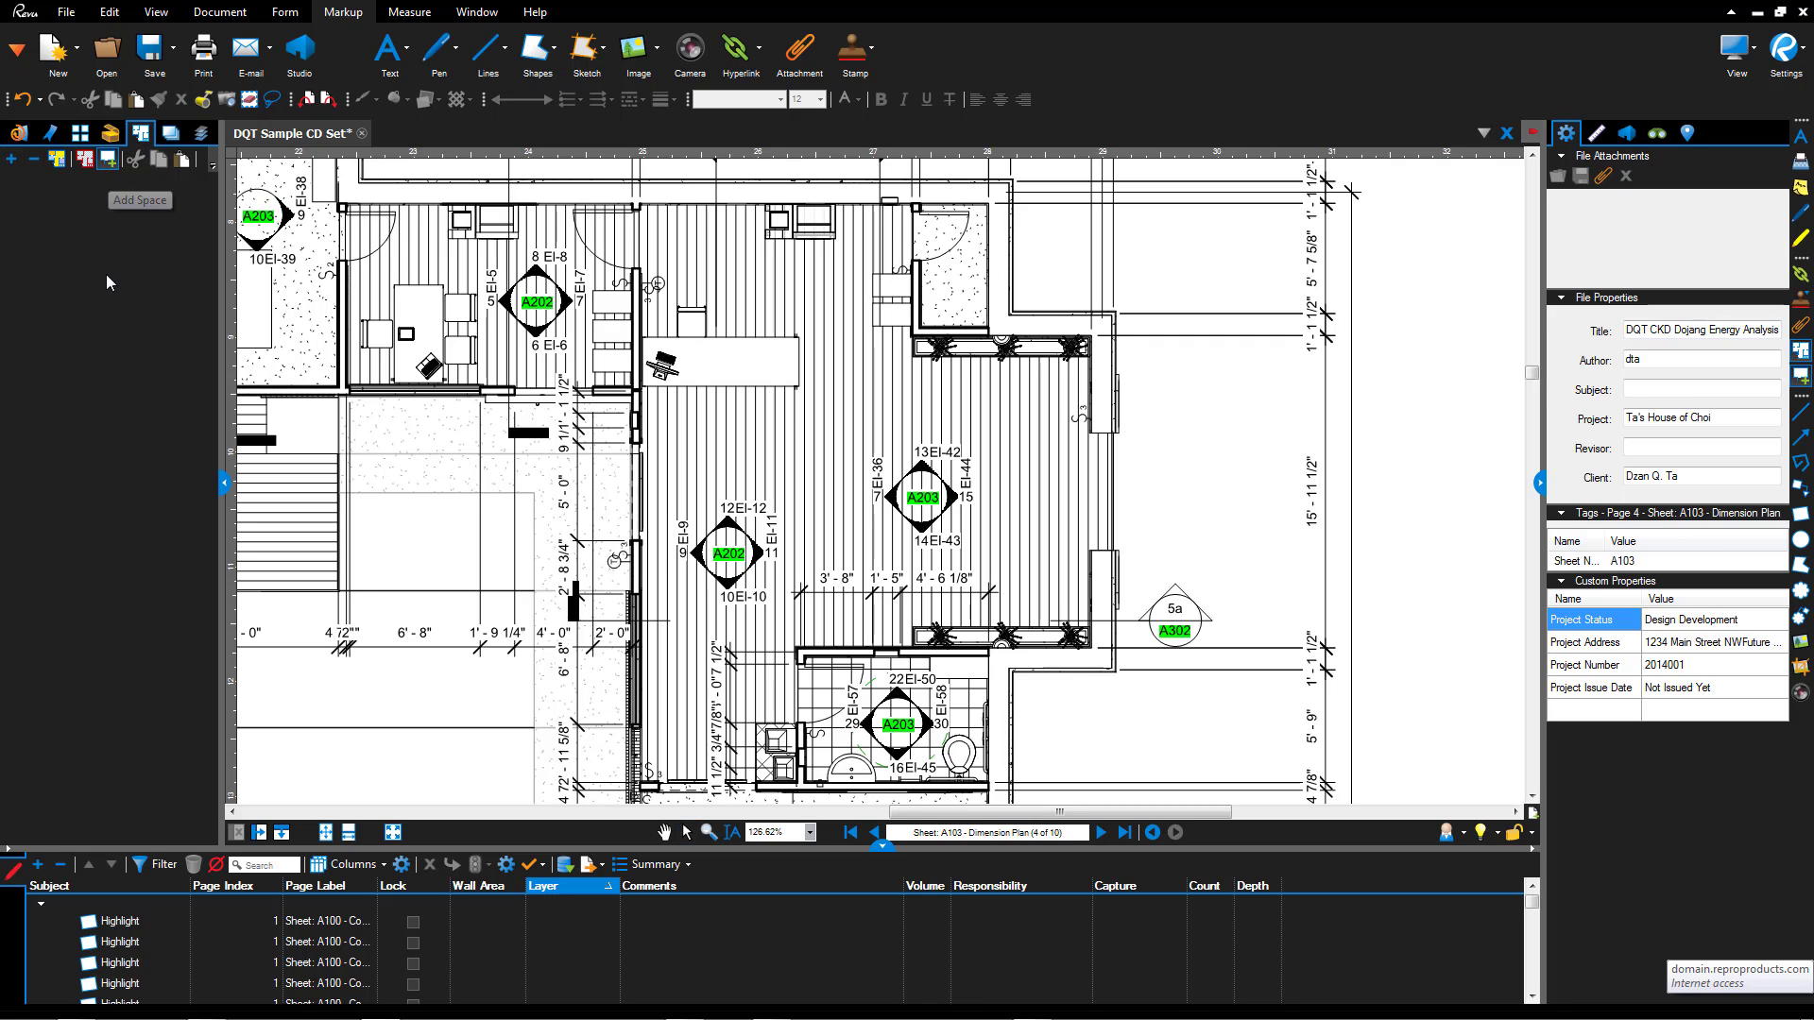
pyautogui.scroll(4, 968, 441)
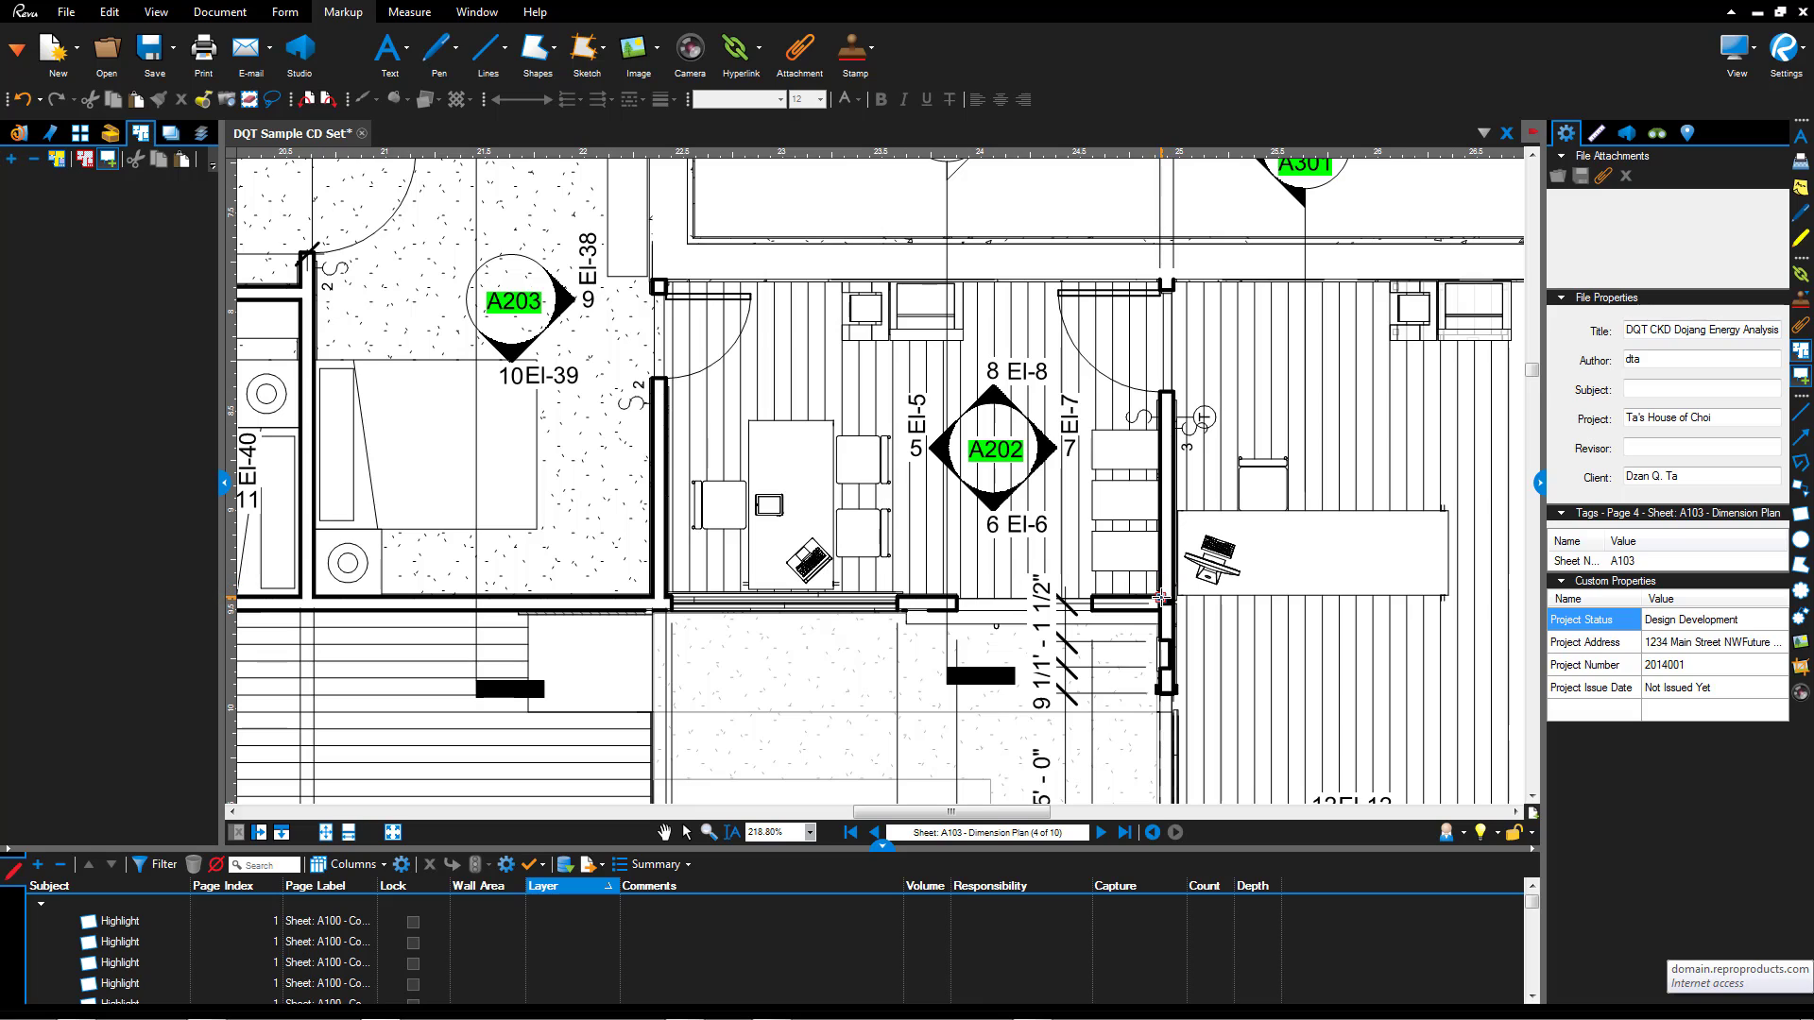
pyautogui.moveTo(1160, 597); pyautogui.dragTo(666, 281)
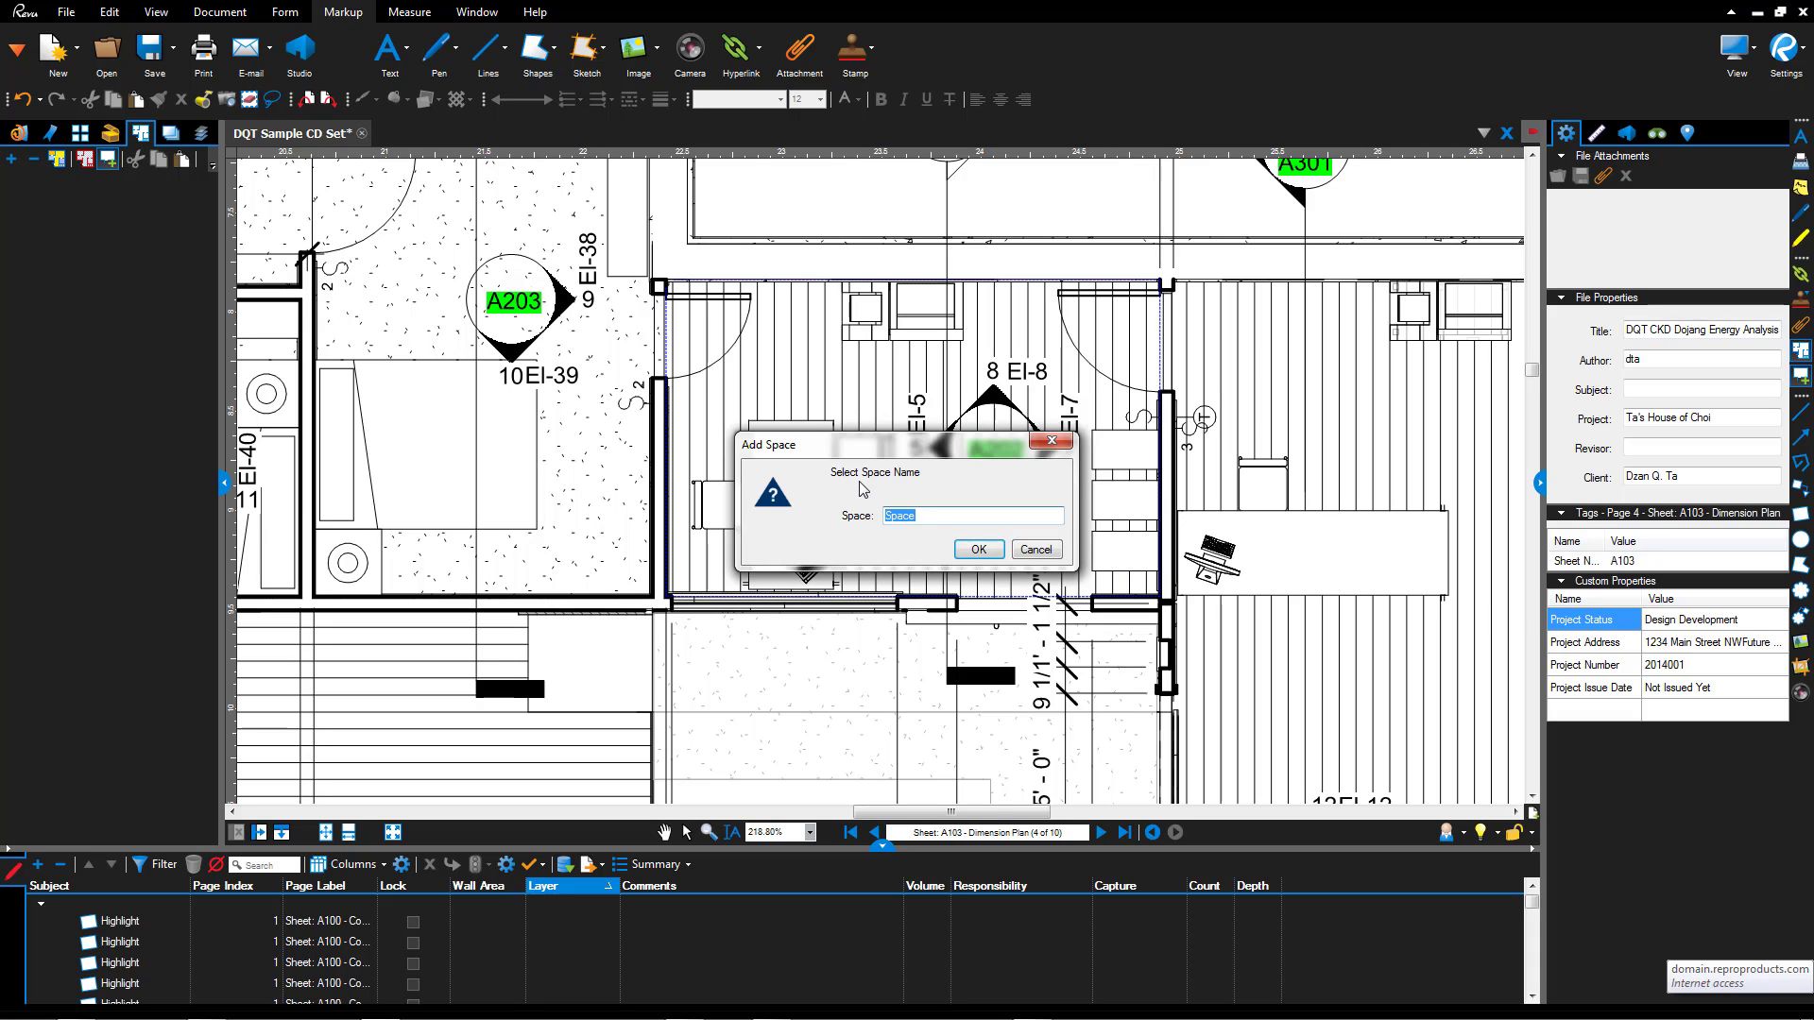
pyautogui.write('Office Space A')
pyautogui.click(978, 549)
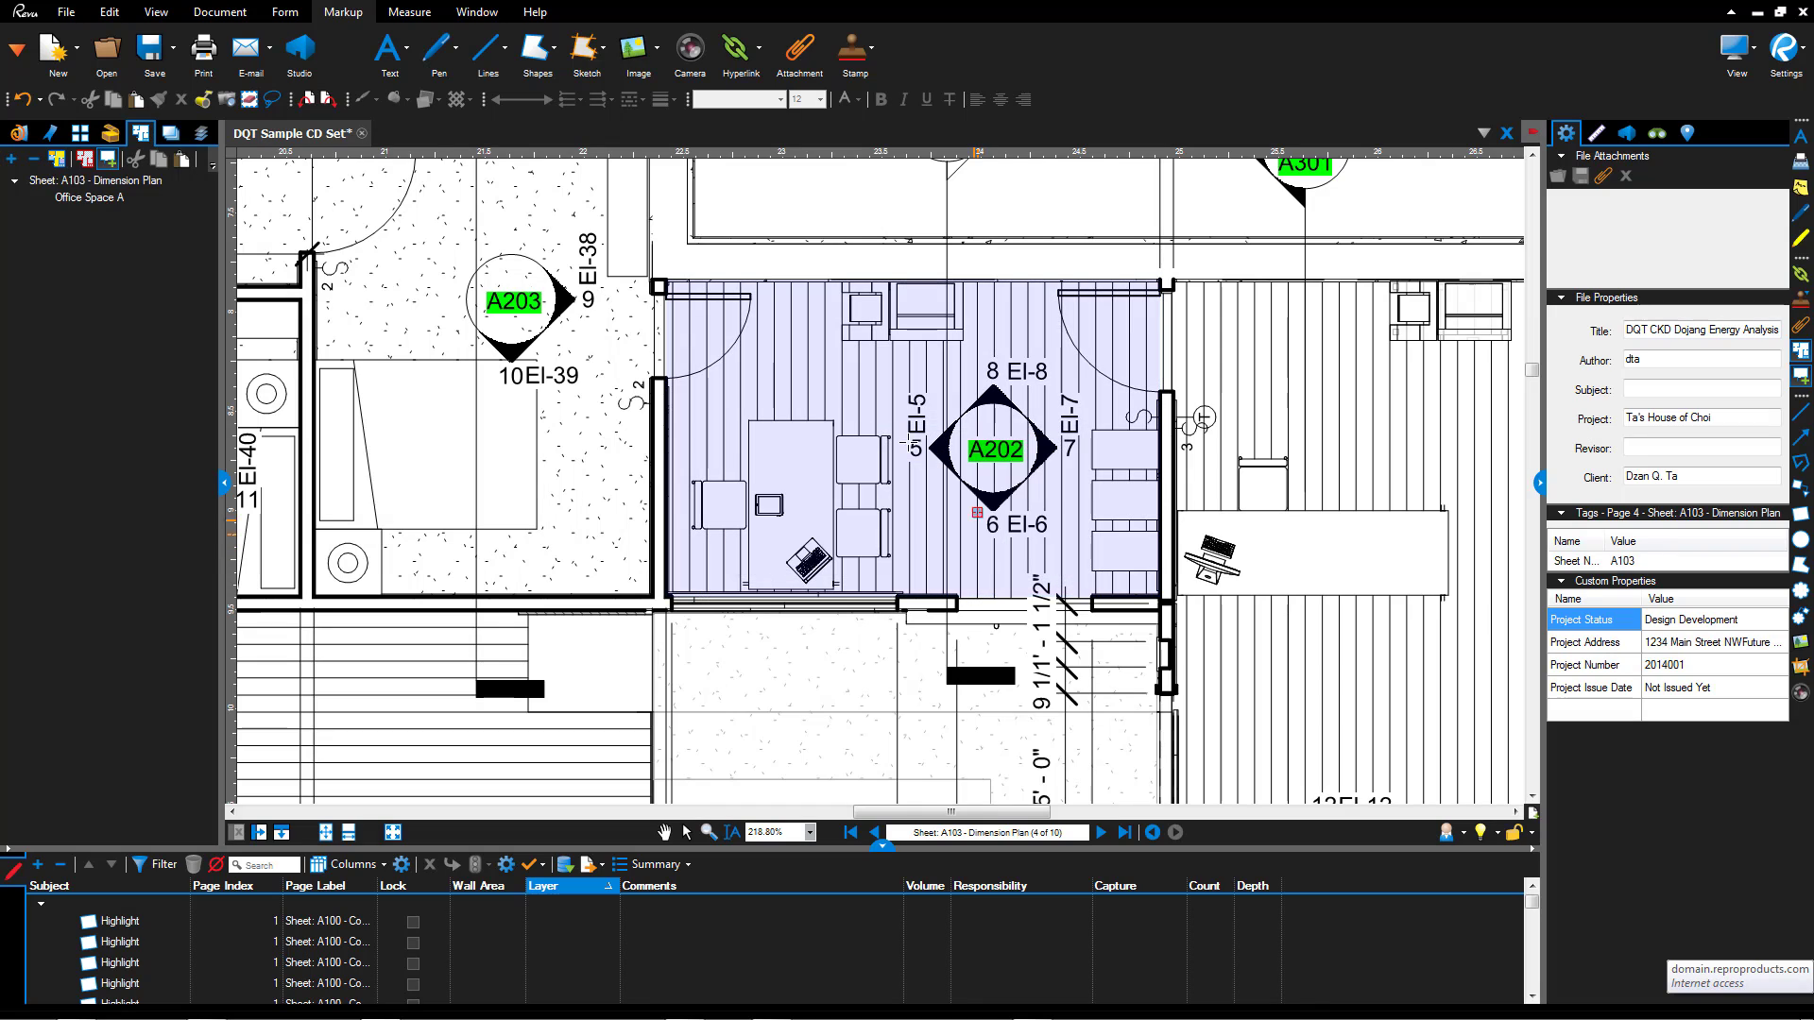
# Set the opacity of Office Space A to 30% and deselect the space
pyautogui.rightClick(87, 197)
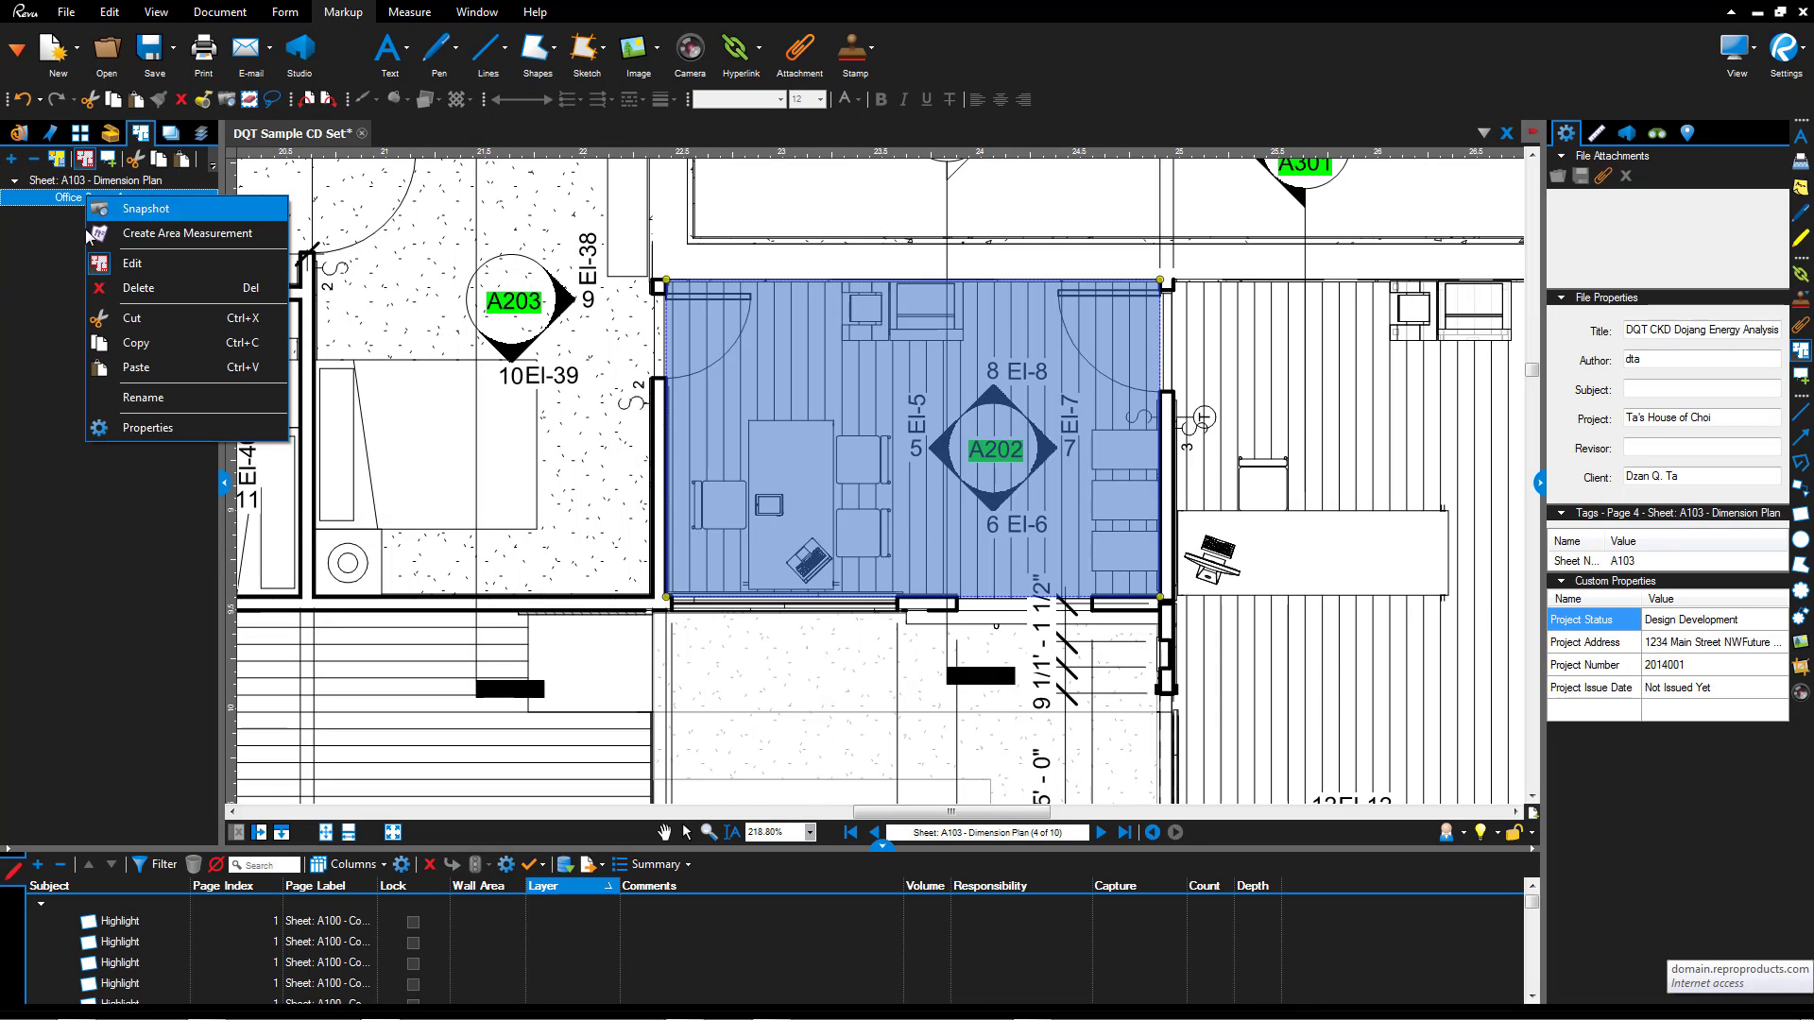
pyautogui.click(147, 427)
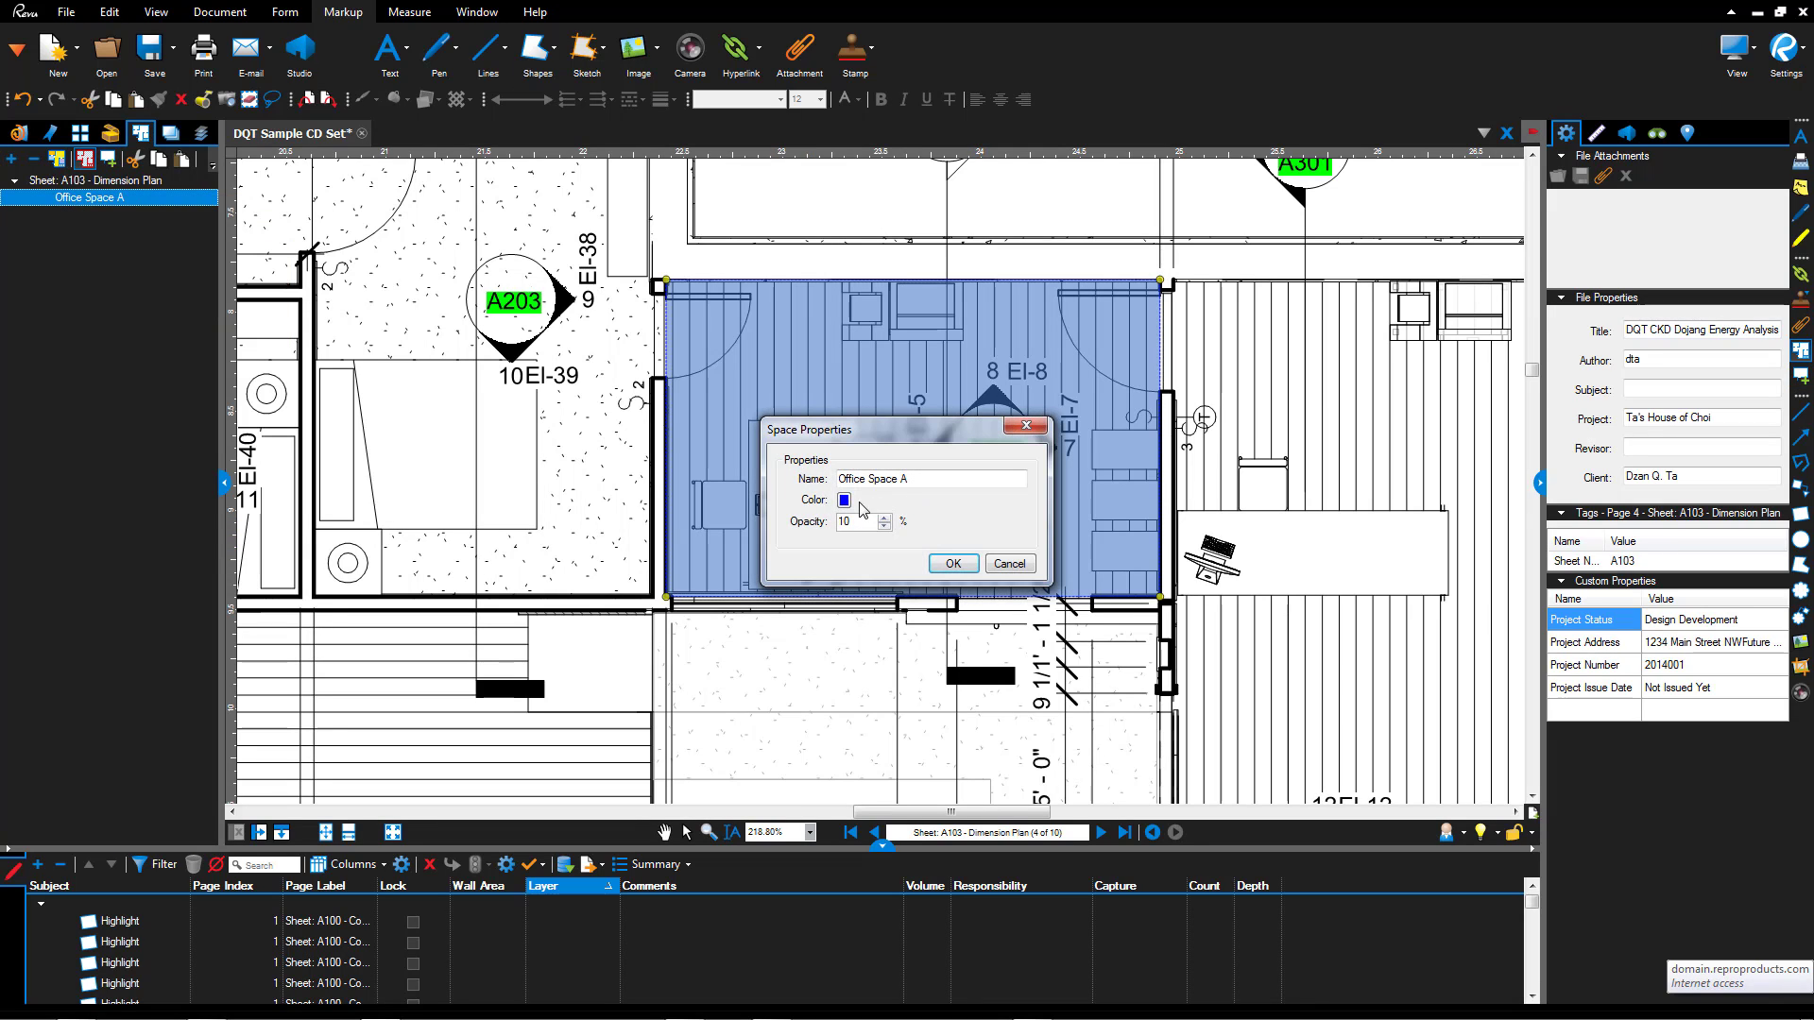
pyautogui.click(884, 518)
pyautogui.click(884, 518)
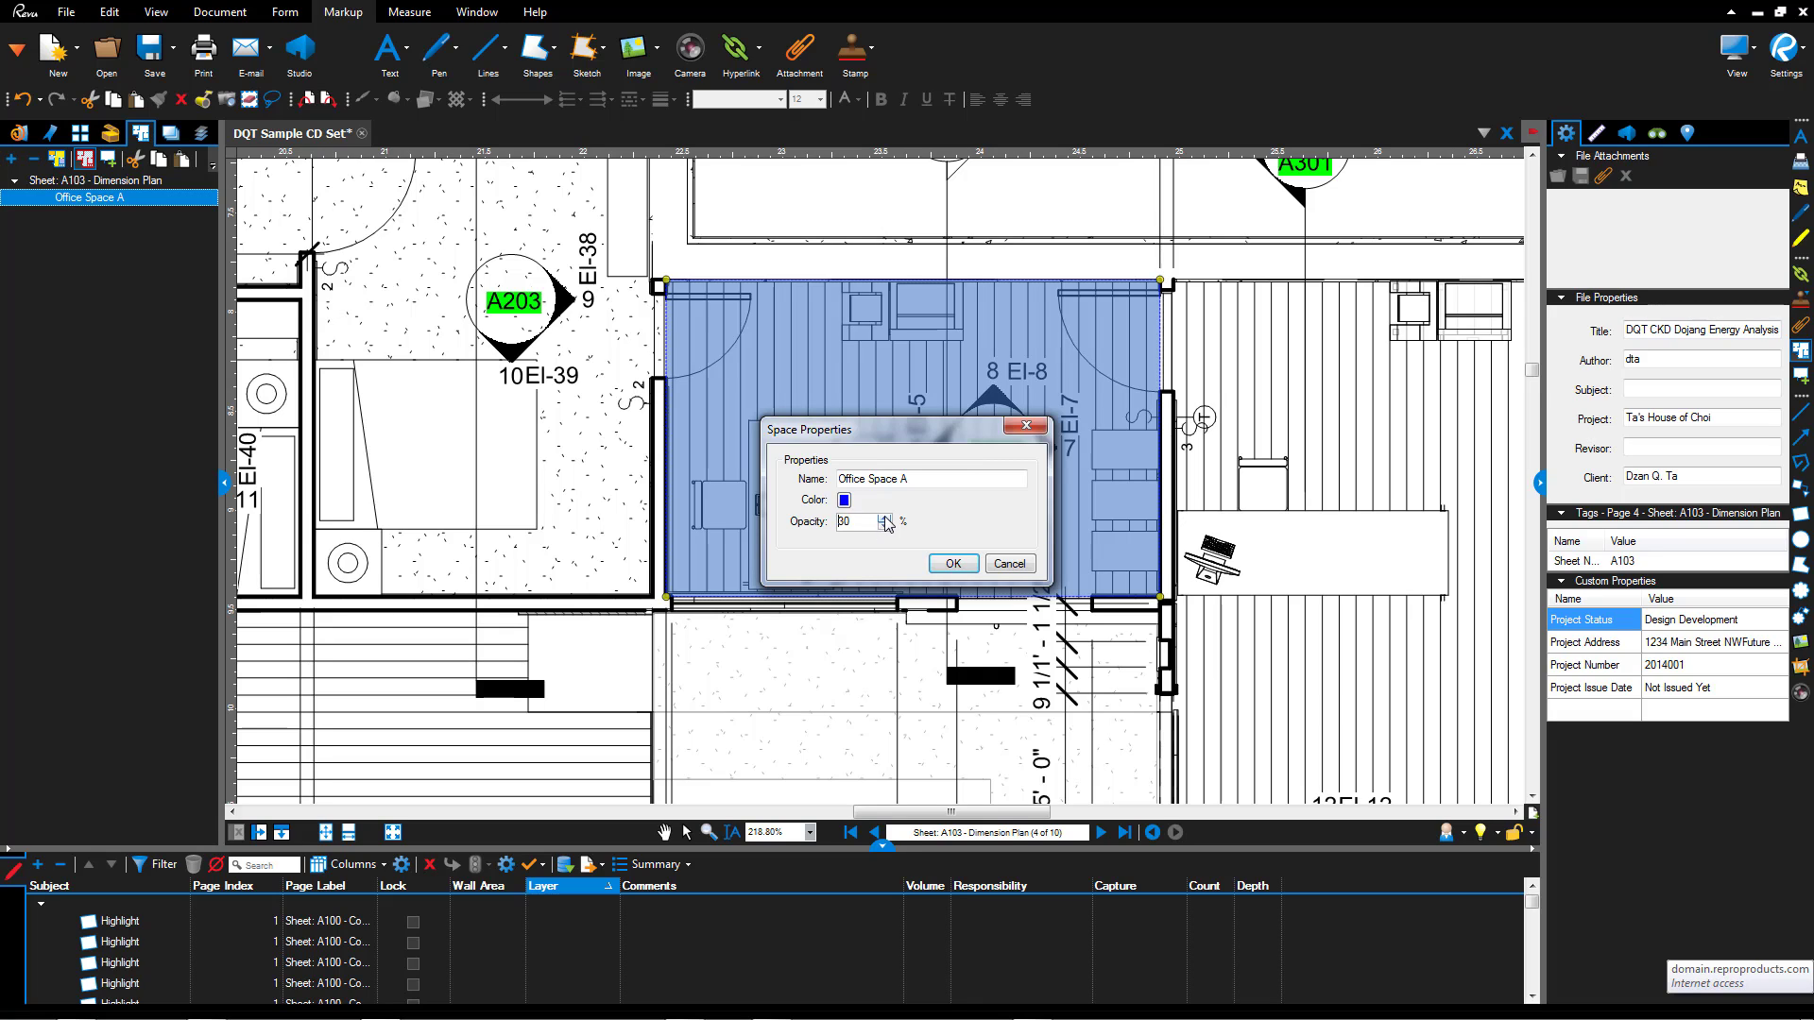
pyautogui.click(953, 563)
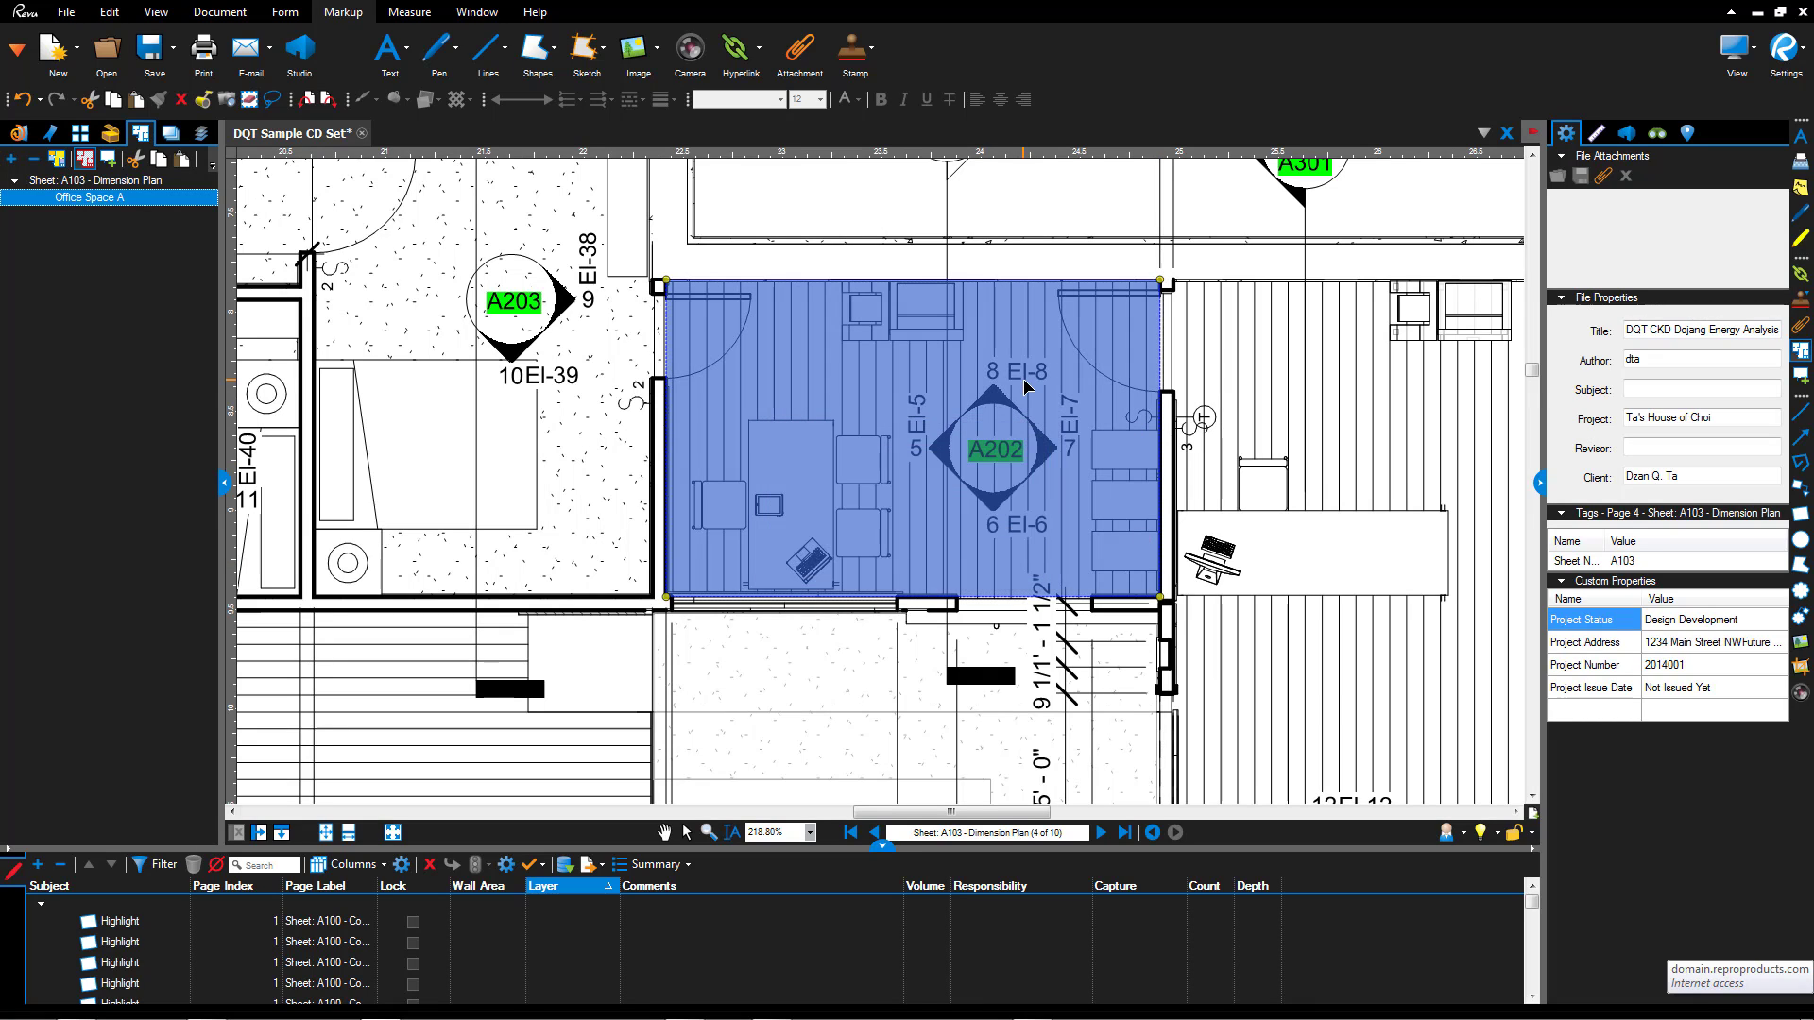
pyautogui.click(1126, 568)
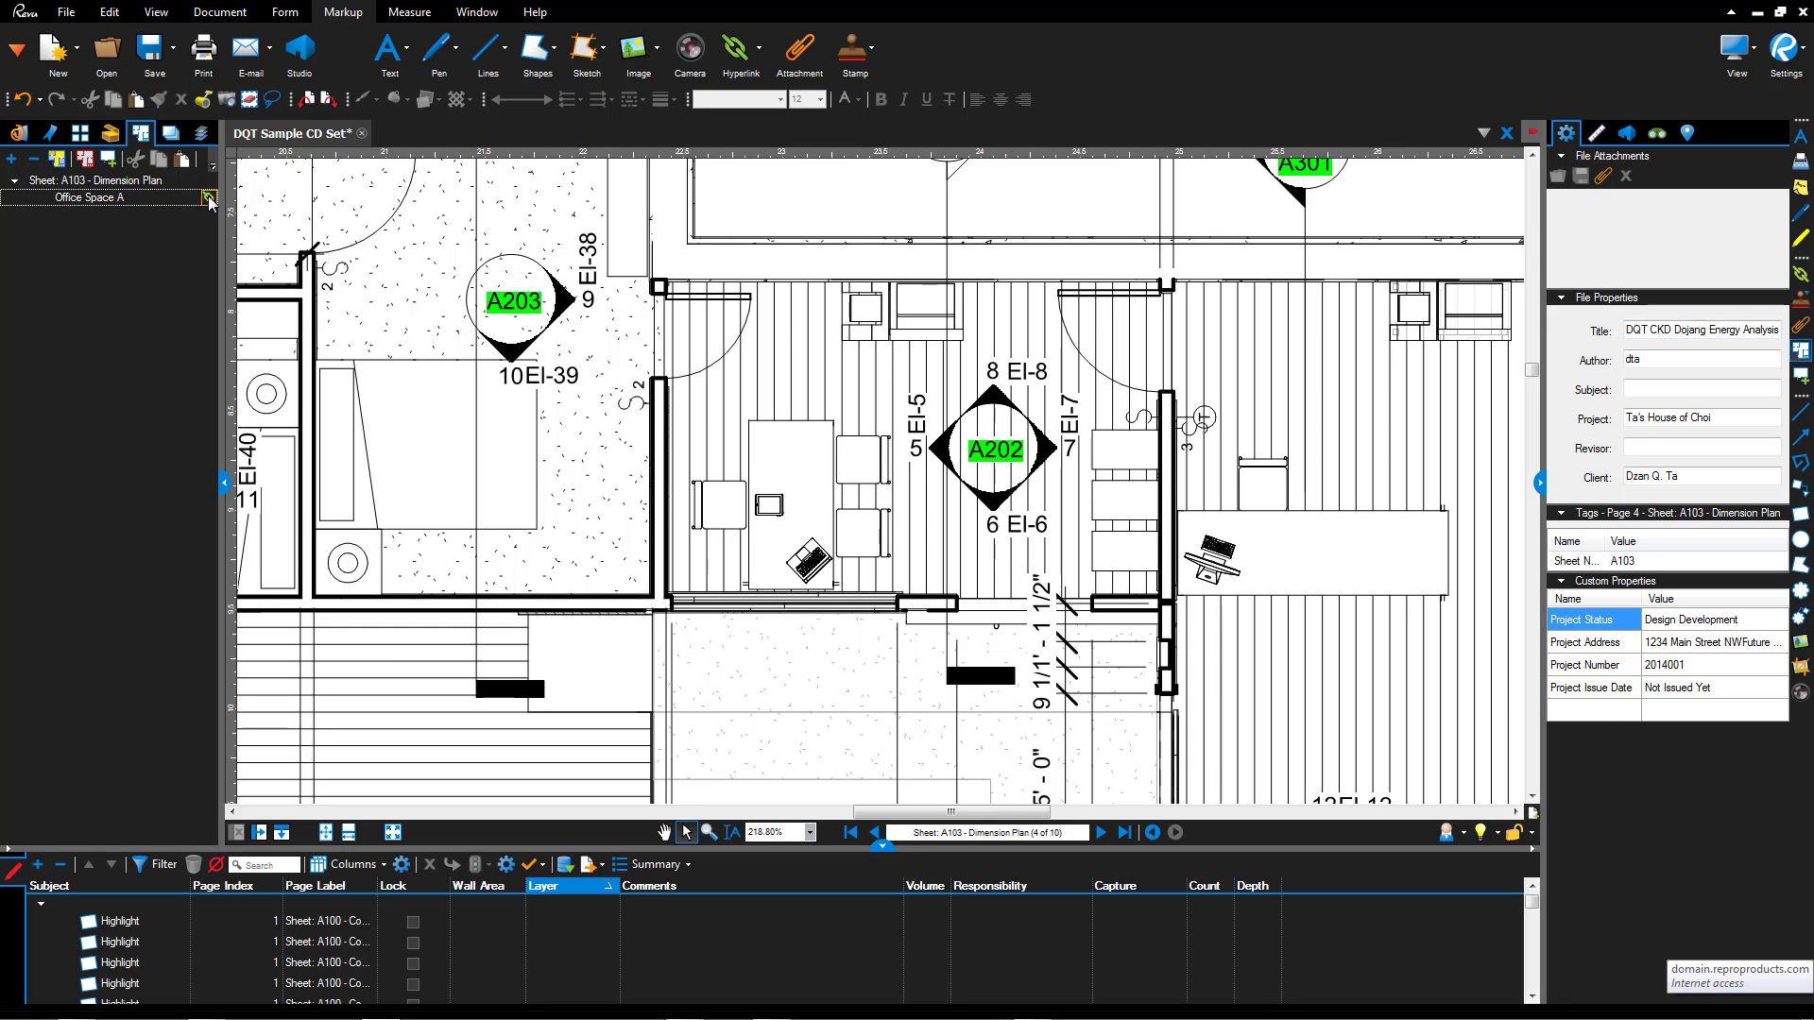
# Add a hyperlink over the window opening above the 5a/A302 section marker on the A103 plan, jumping to Office Space A
pyautogui.click(209, 197)
pyautogui.scroll(-5, 965, 598)
pyautogui.scroll(3, 1255, 407)
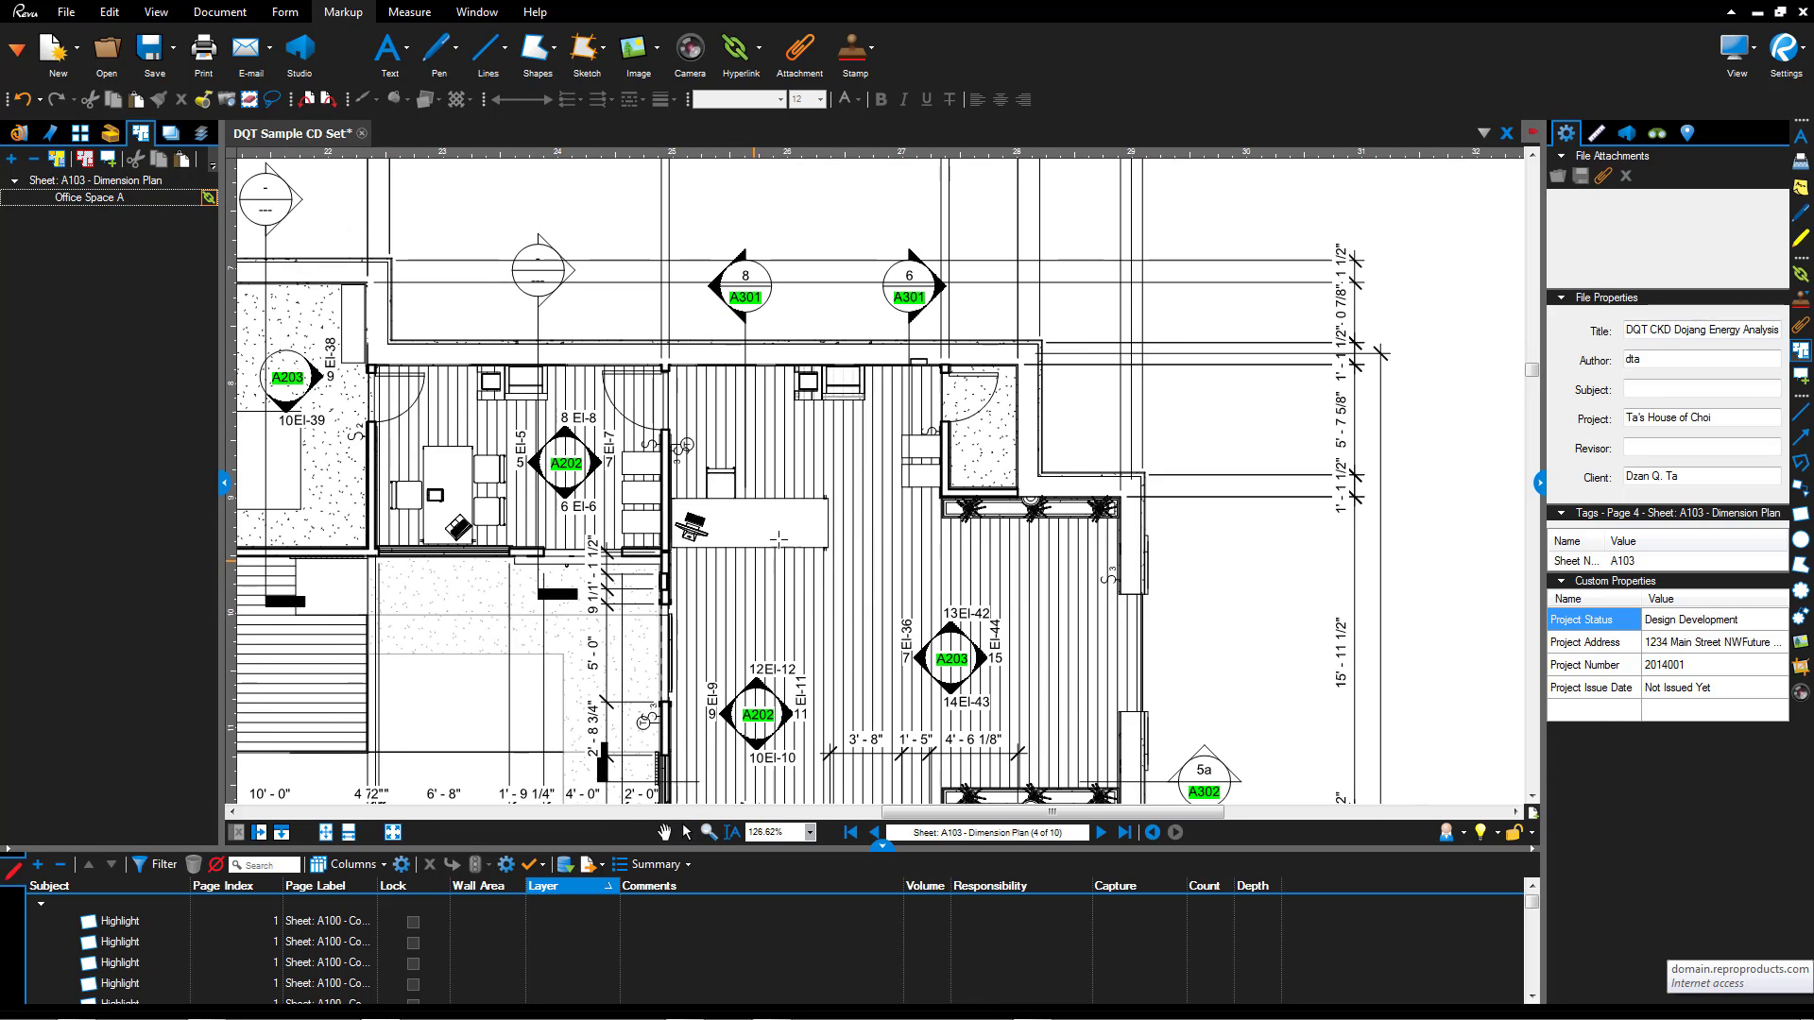
pyautogui.click(1168, 589)
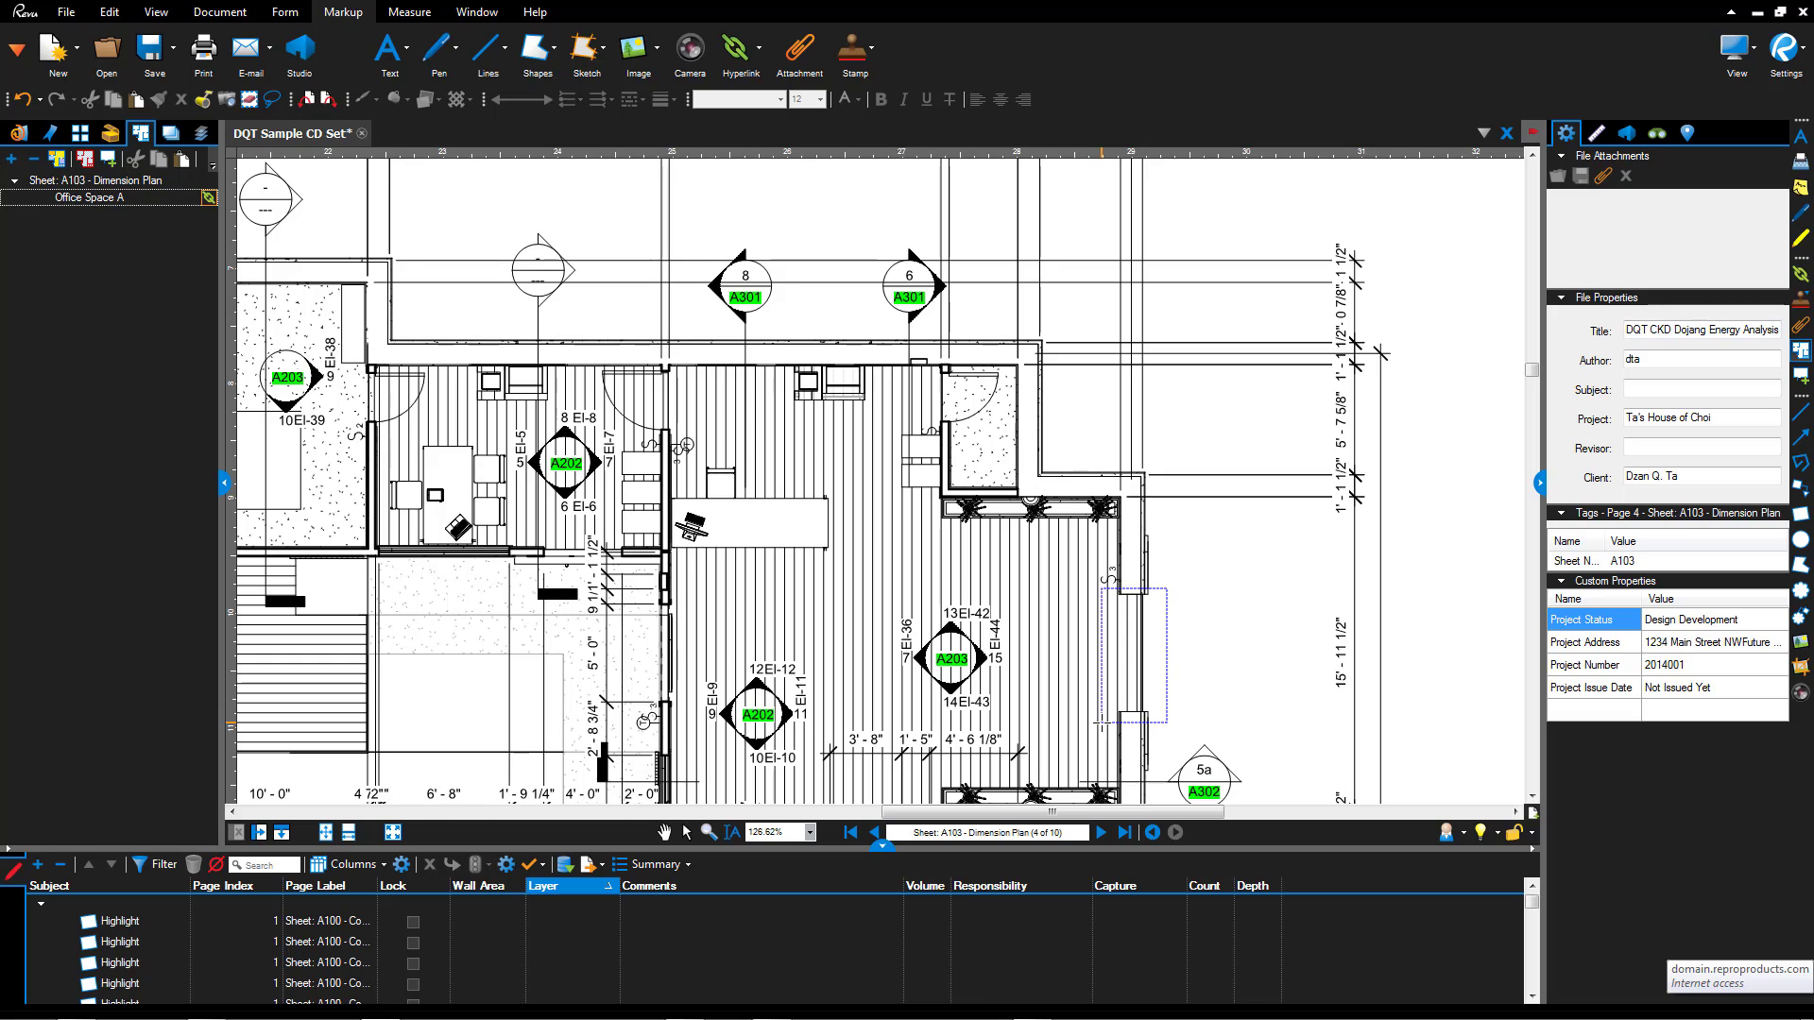
pyautogui.press('Escape')
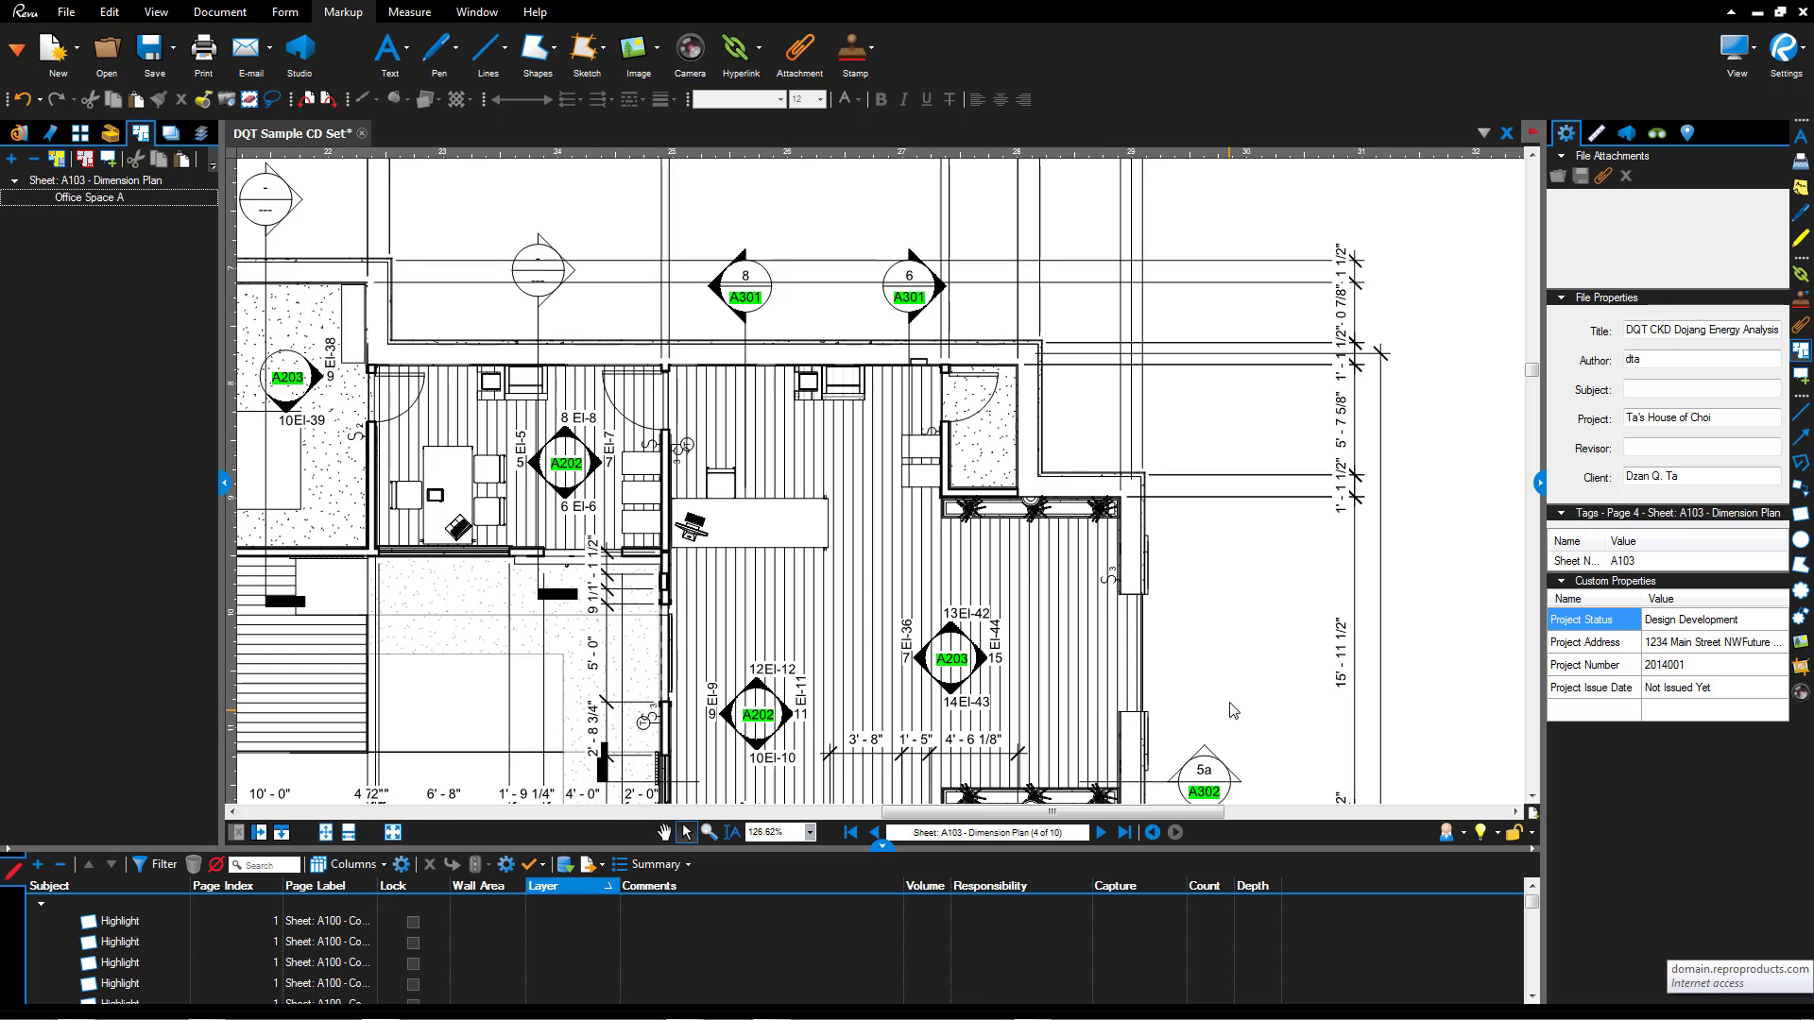
# Make the outline of the window opening's hyperlink visible and test its jump to Office Space A
pyautogui.rightClick(1145, 657)
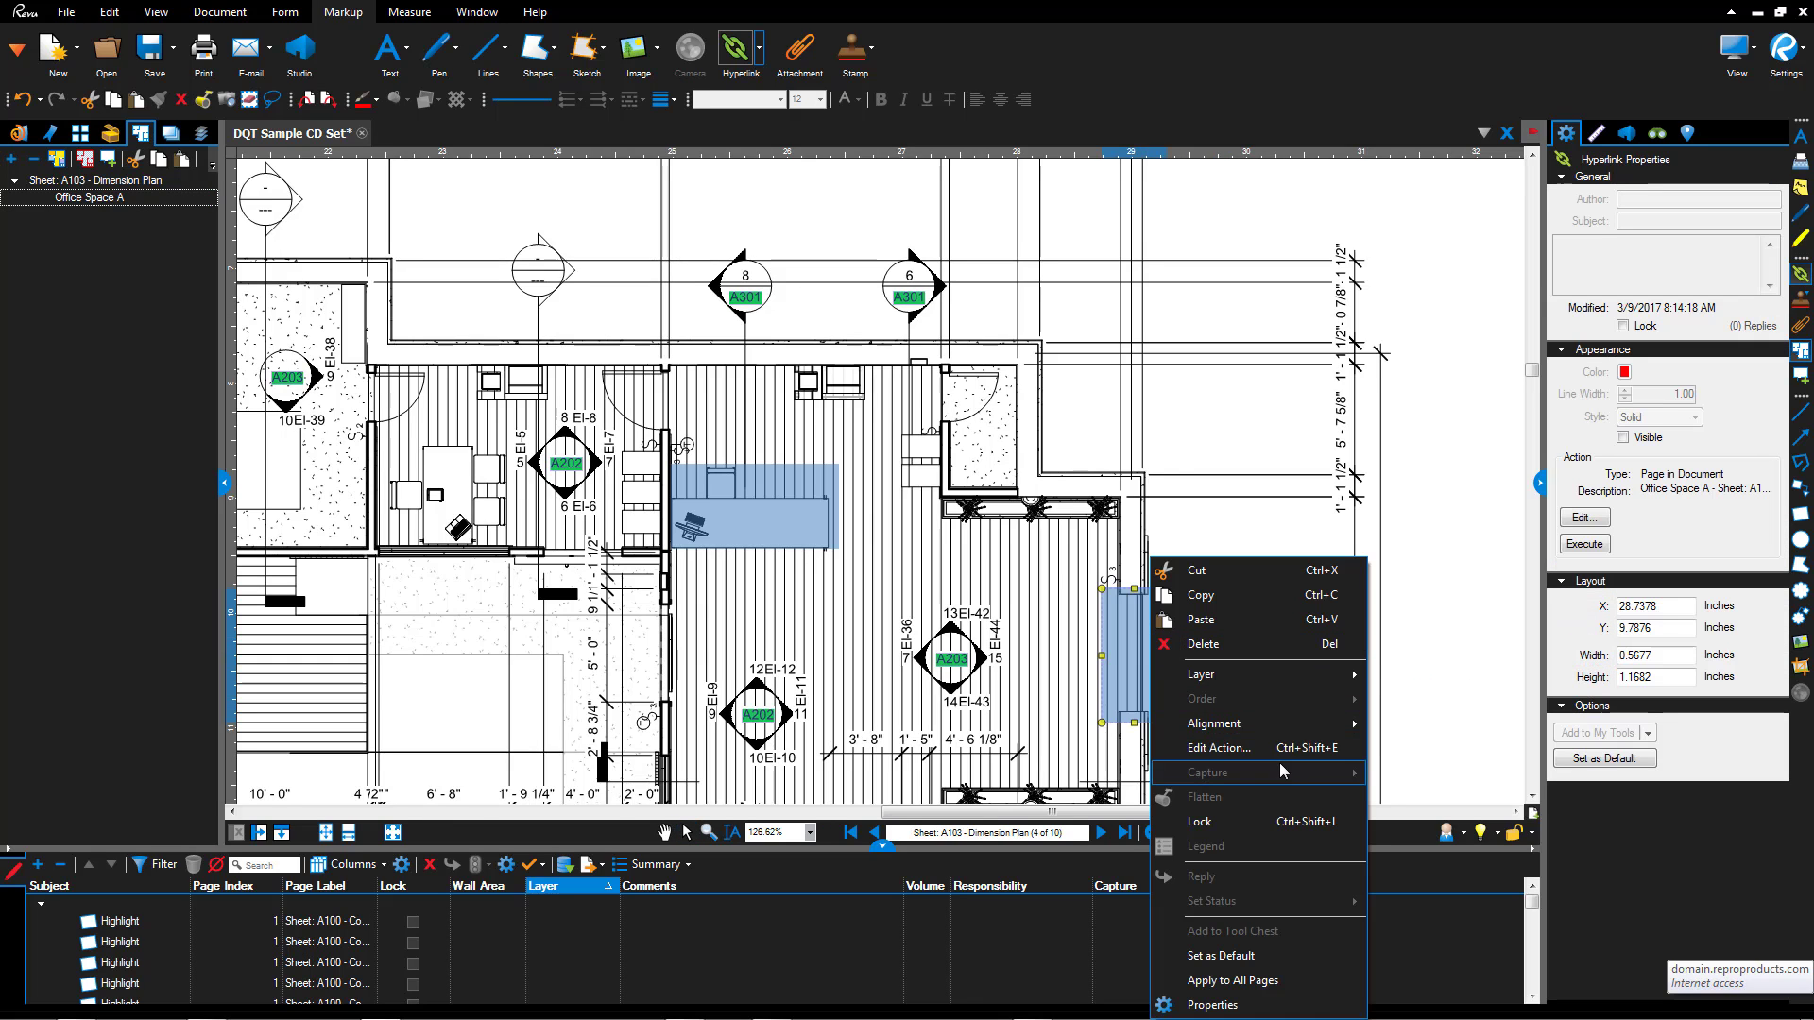
pyautogui.click(1623, 438)
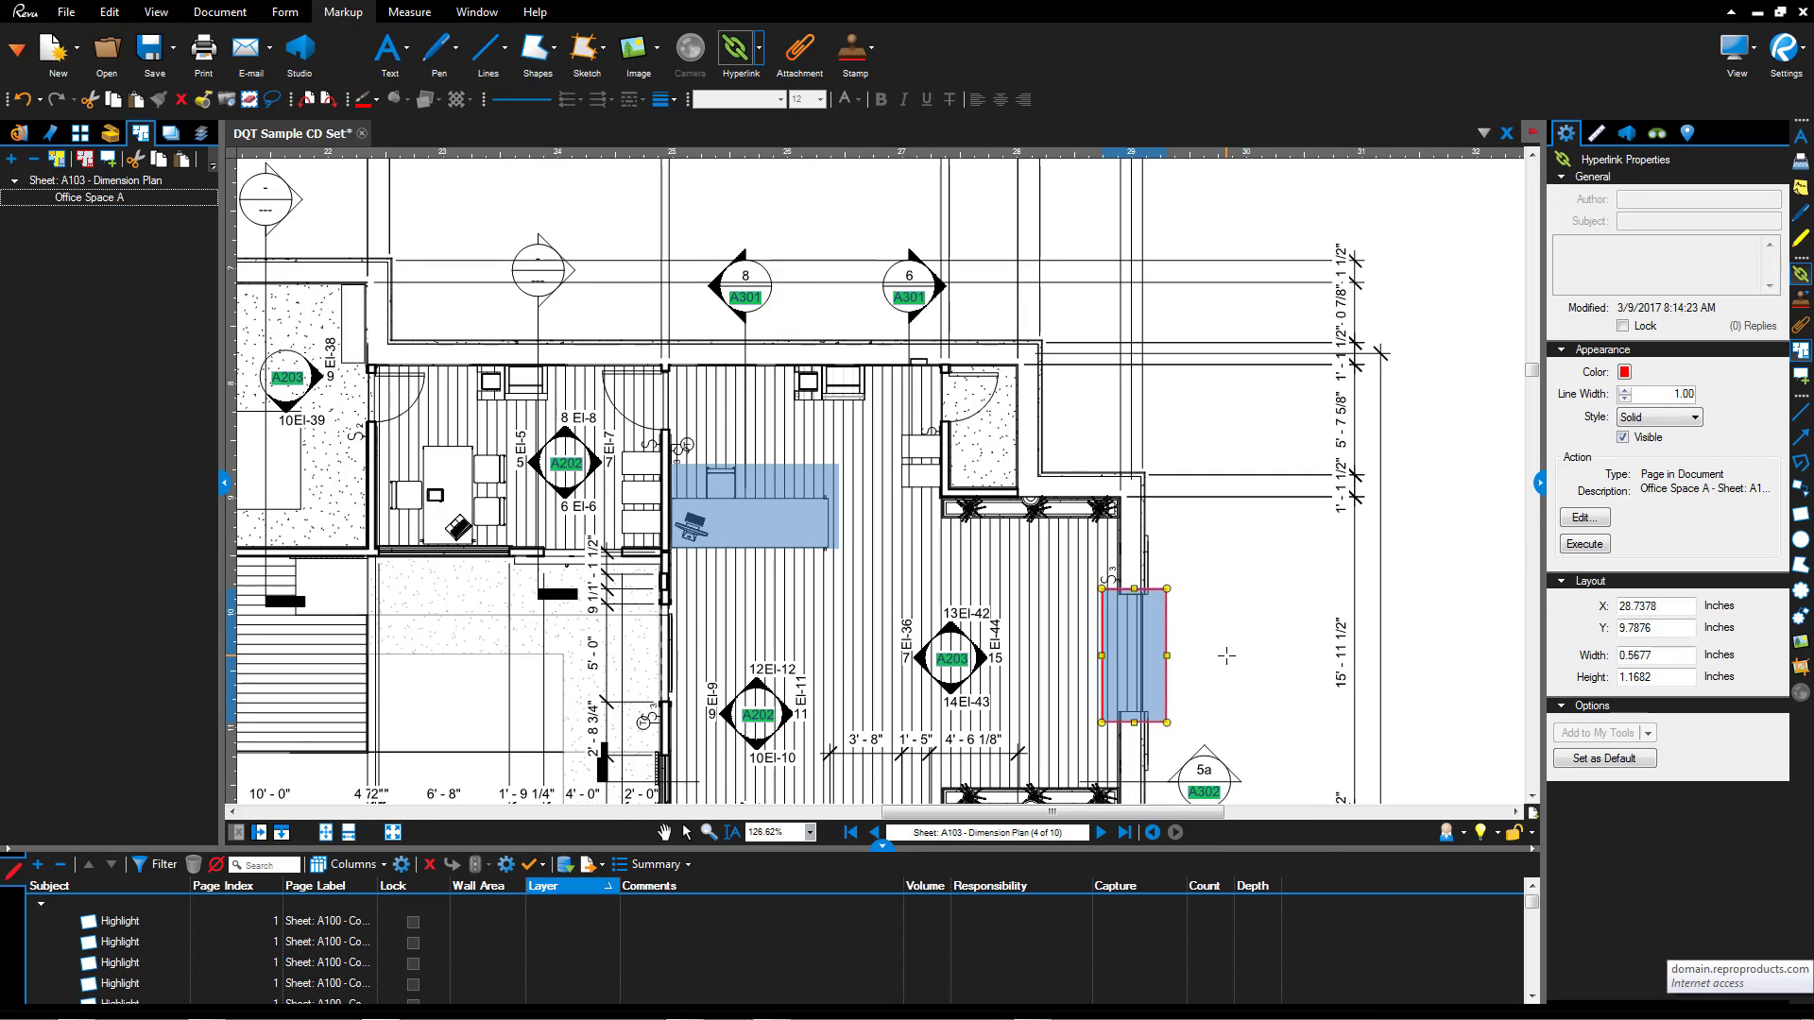
pyautogui.click(687, 833)
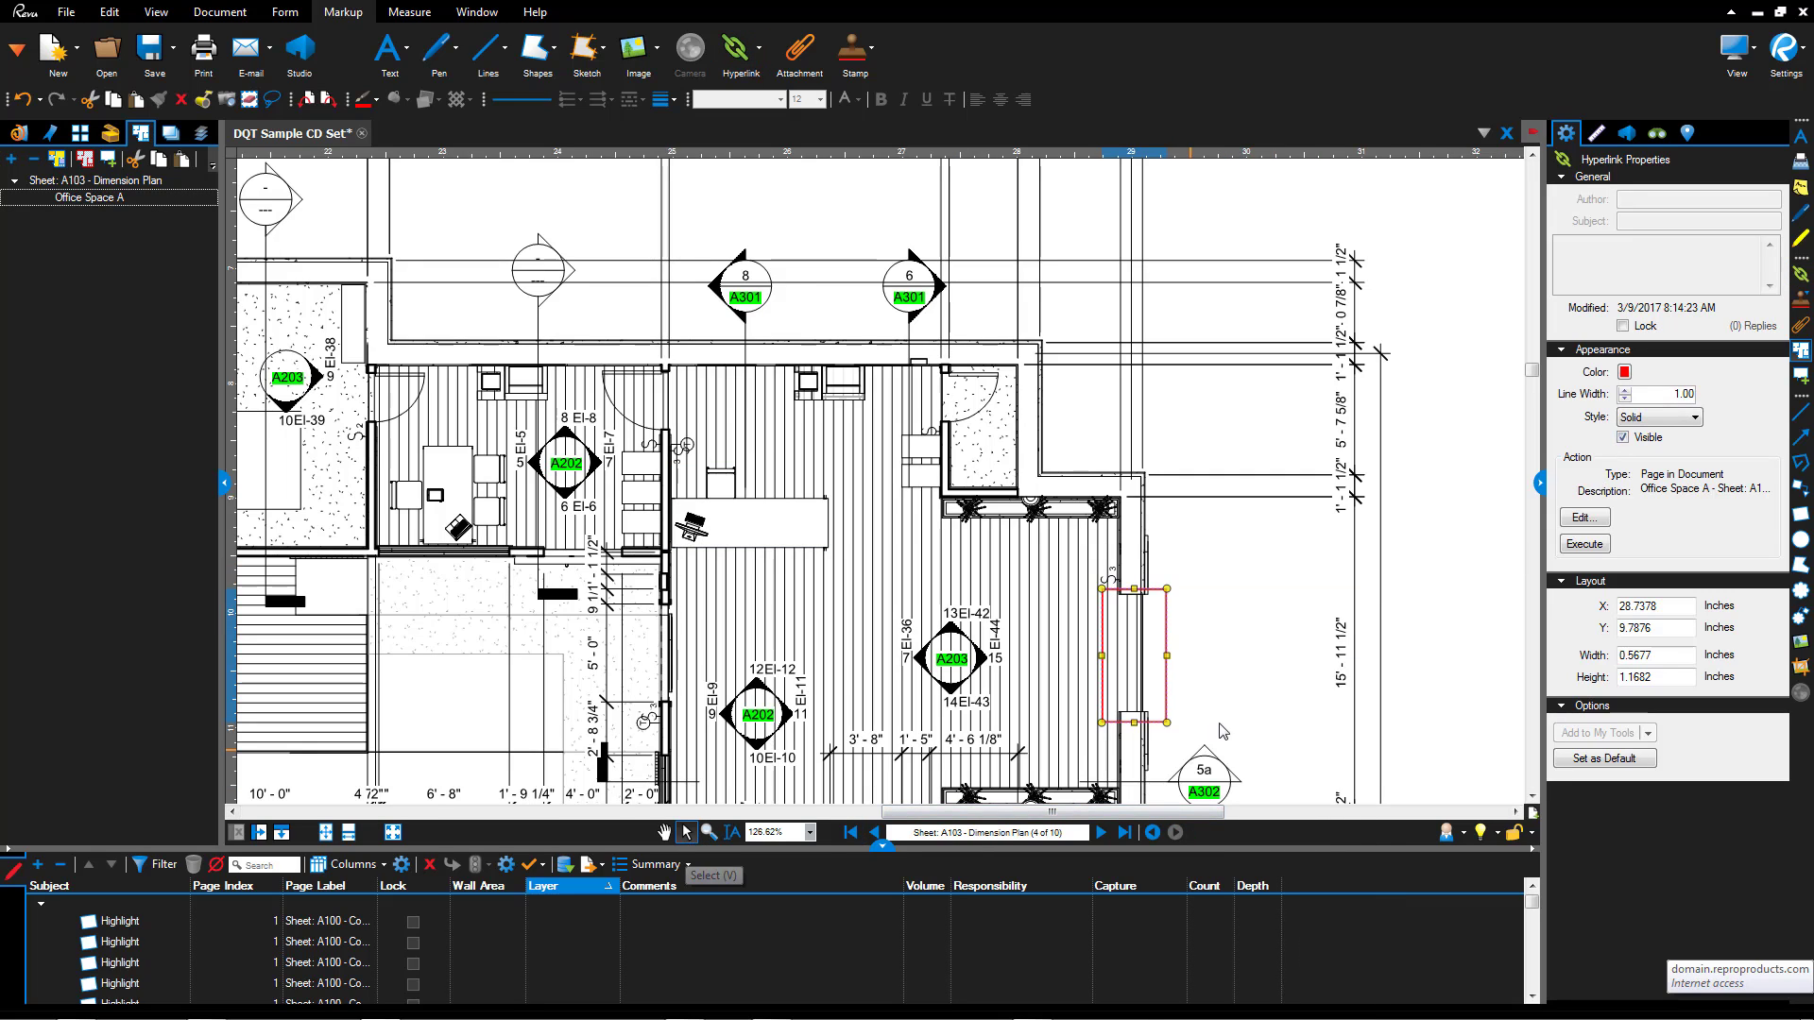
pyautogui.click(1151, 656)
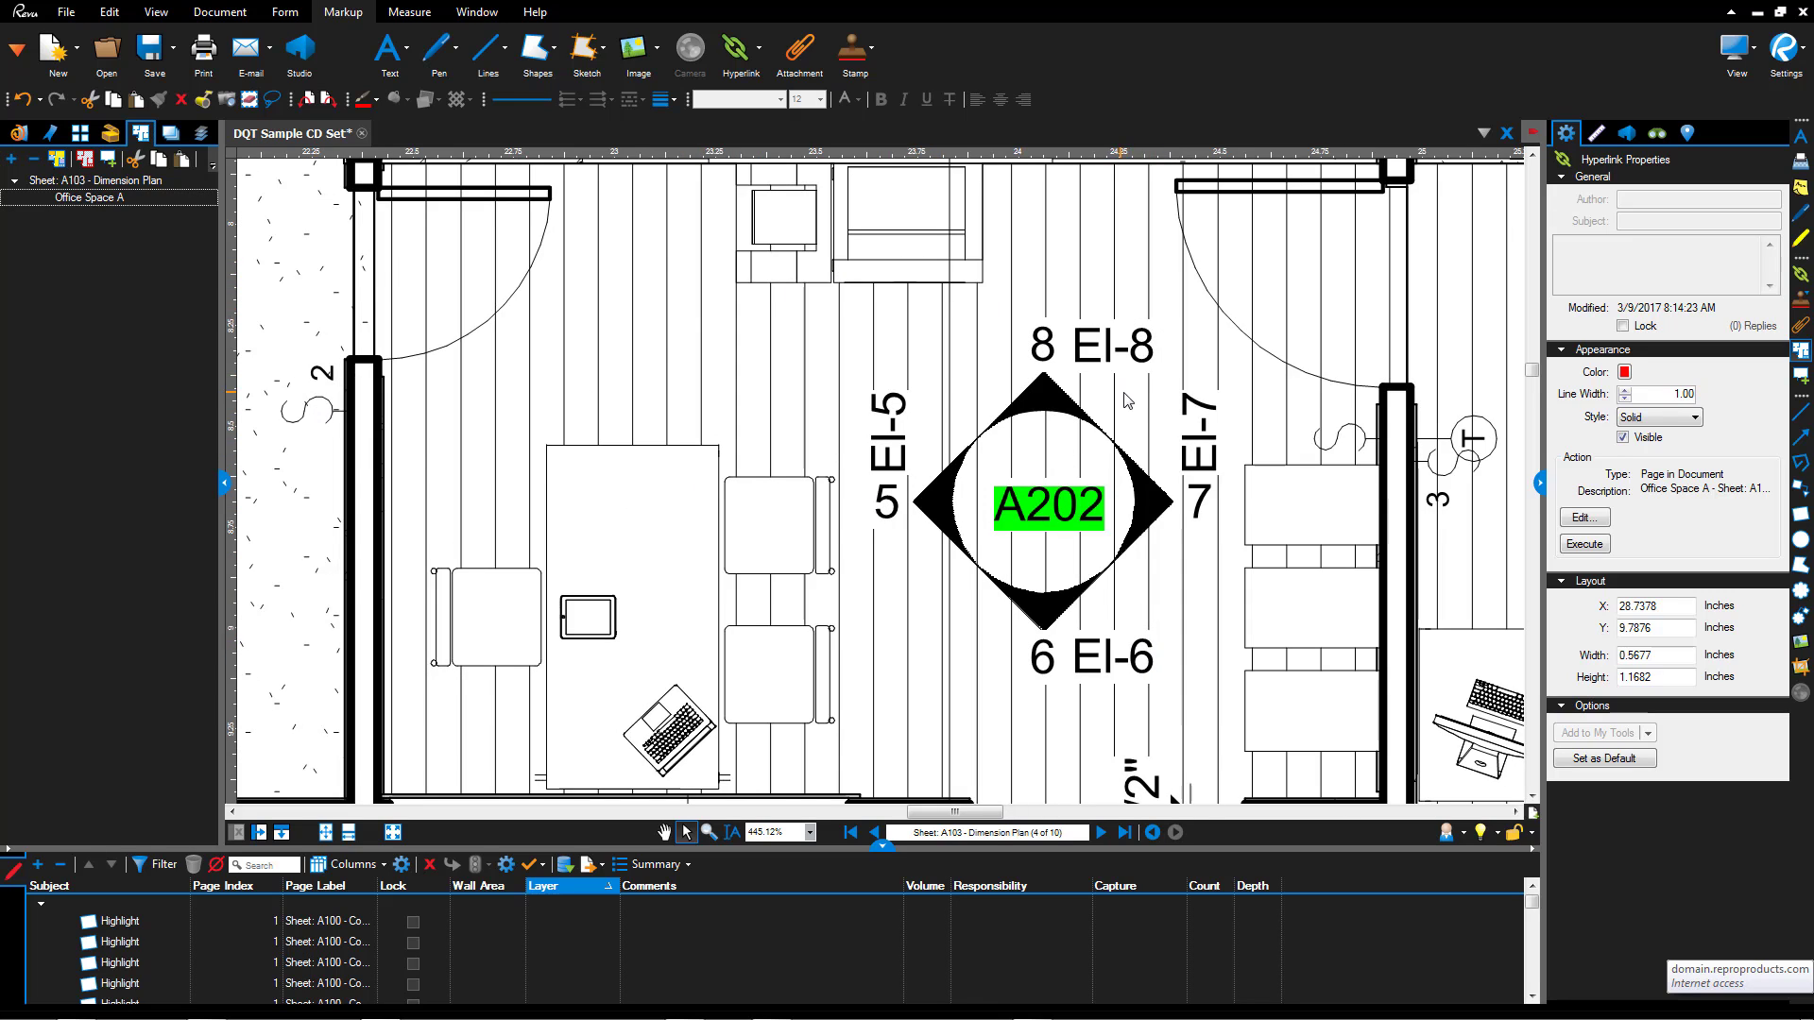
# Check the Snapshot View option in the desk hyperlink's action, keeping its existing link to Entry Vestibule
pyautogui.scroll(-4, 1125, 401)
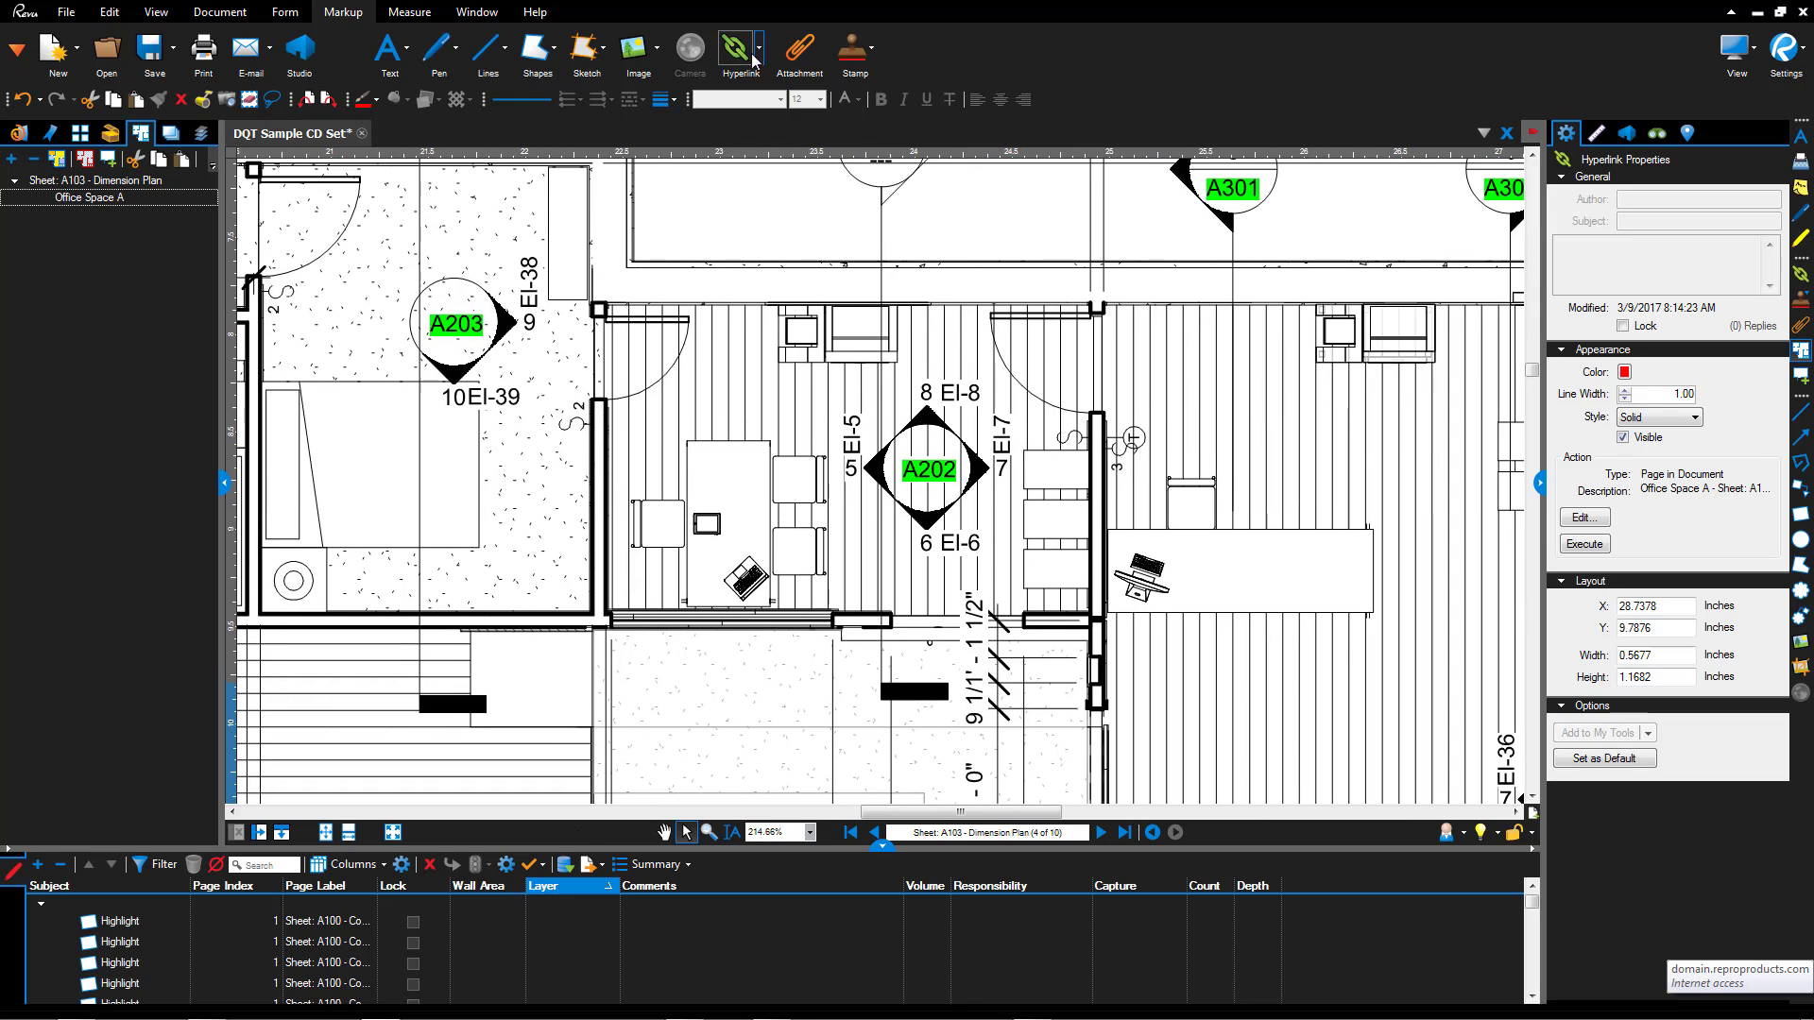
pyautogui.click(737, 49)
pyautogui.moveTo(1105, 471); pyautogui.dragTo(1392, 615)
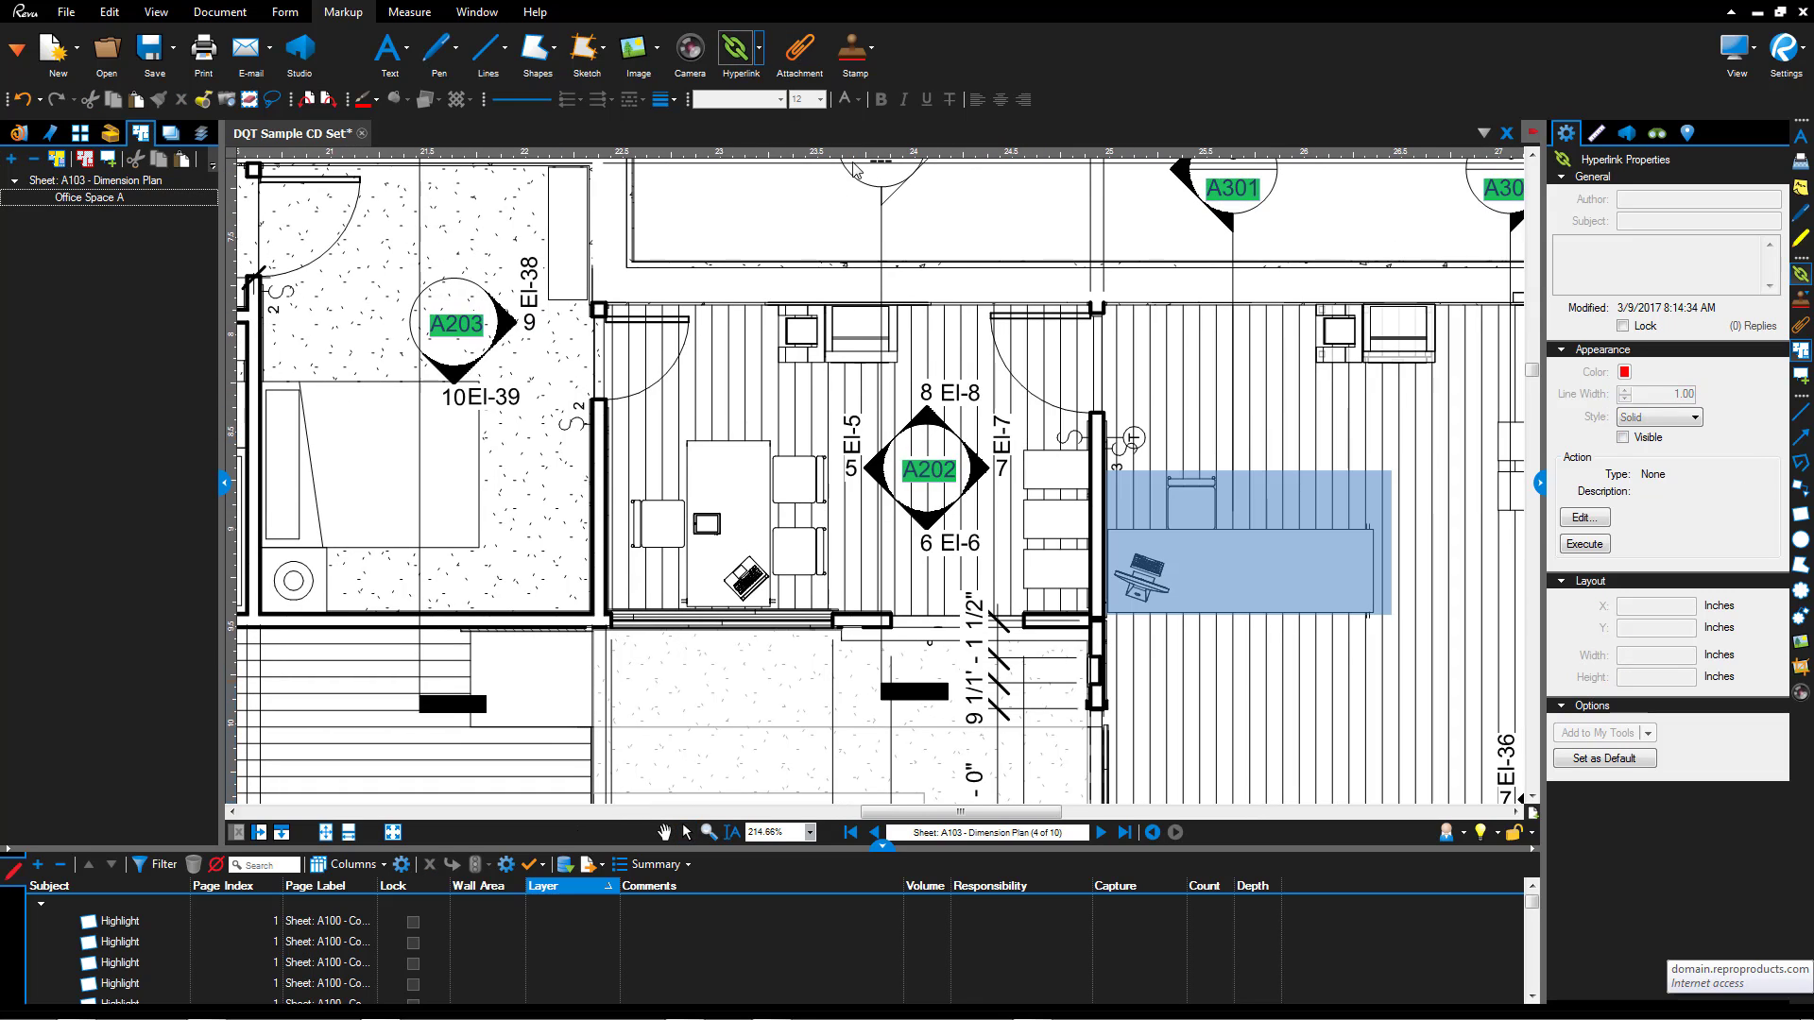
pyautogui.press('Escape')
pyautogui.rightClick(1259, 554)
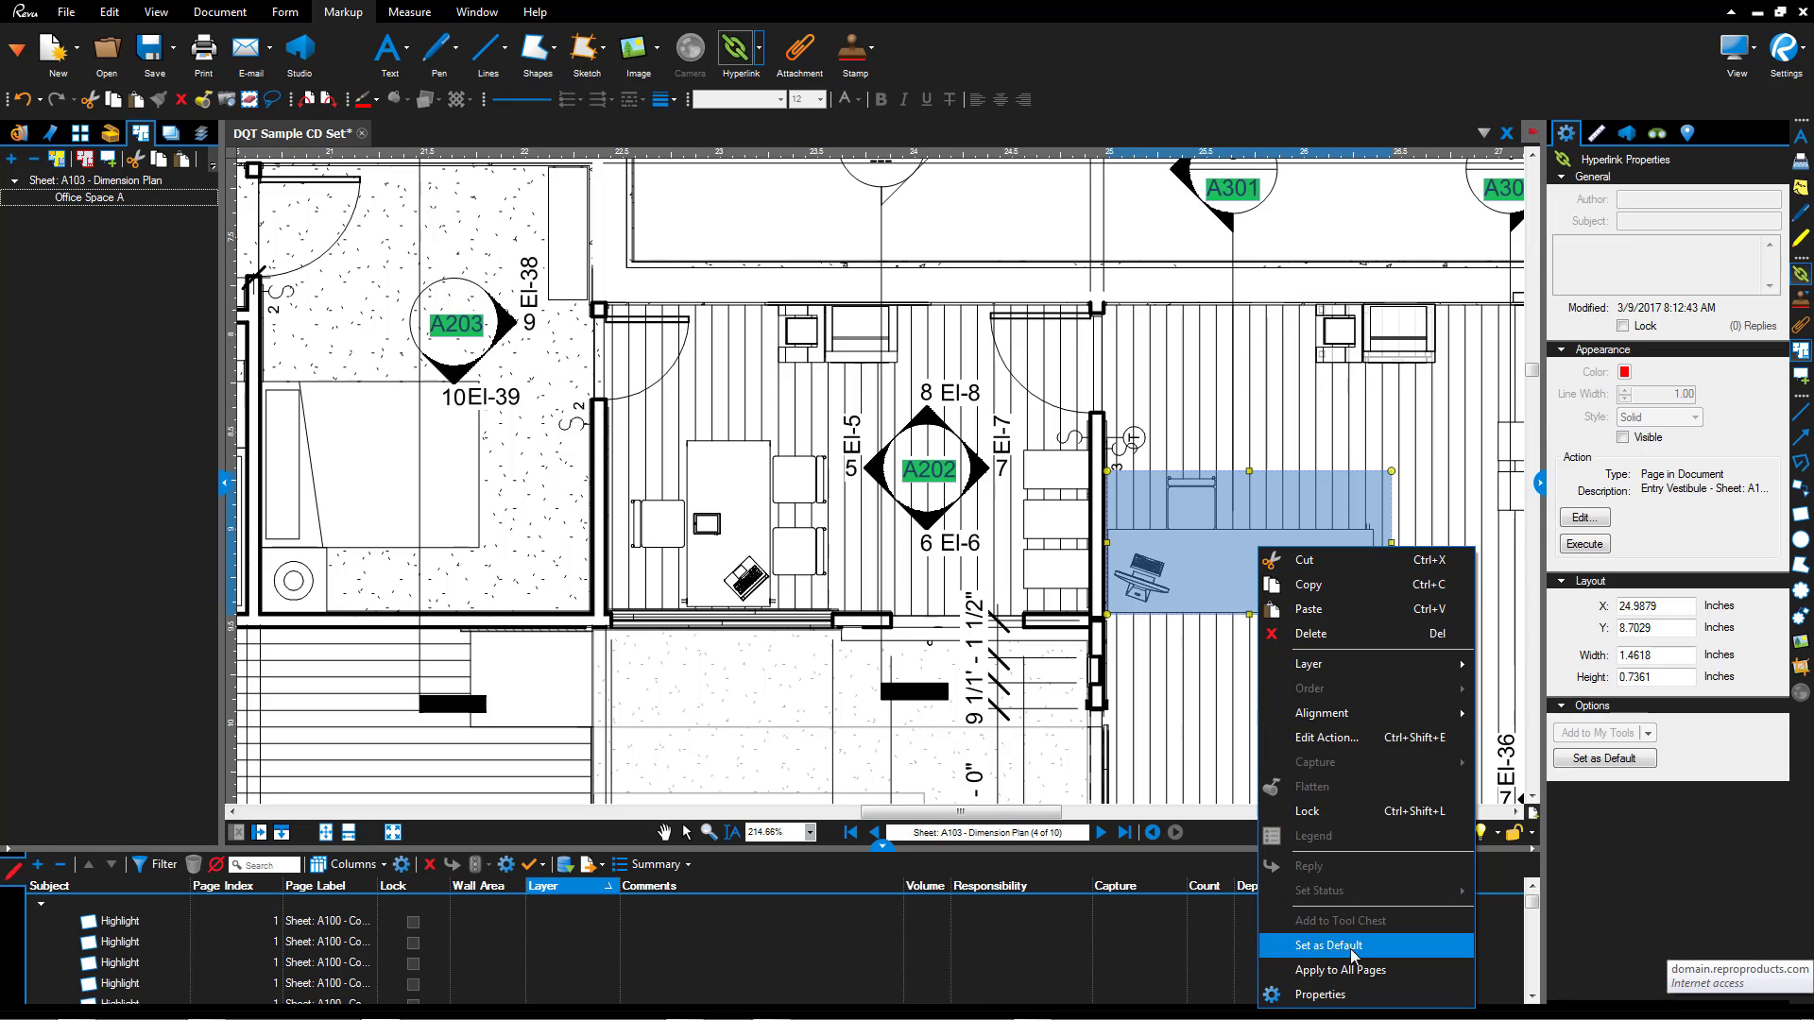
pyautogui.click(1332, 738)
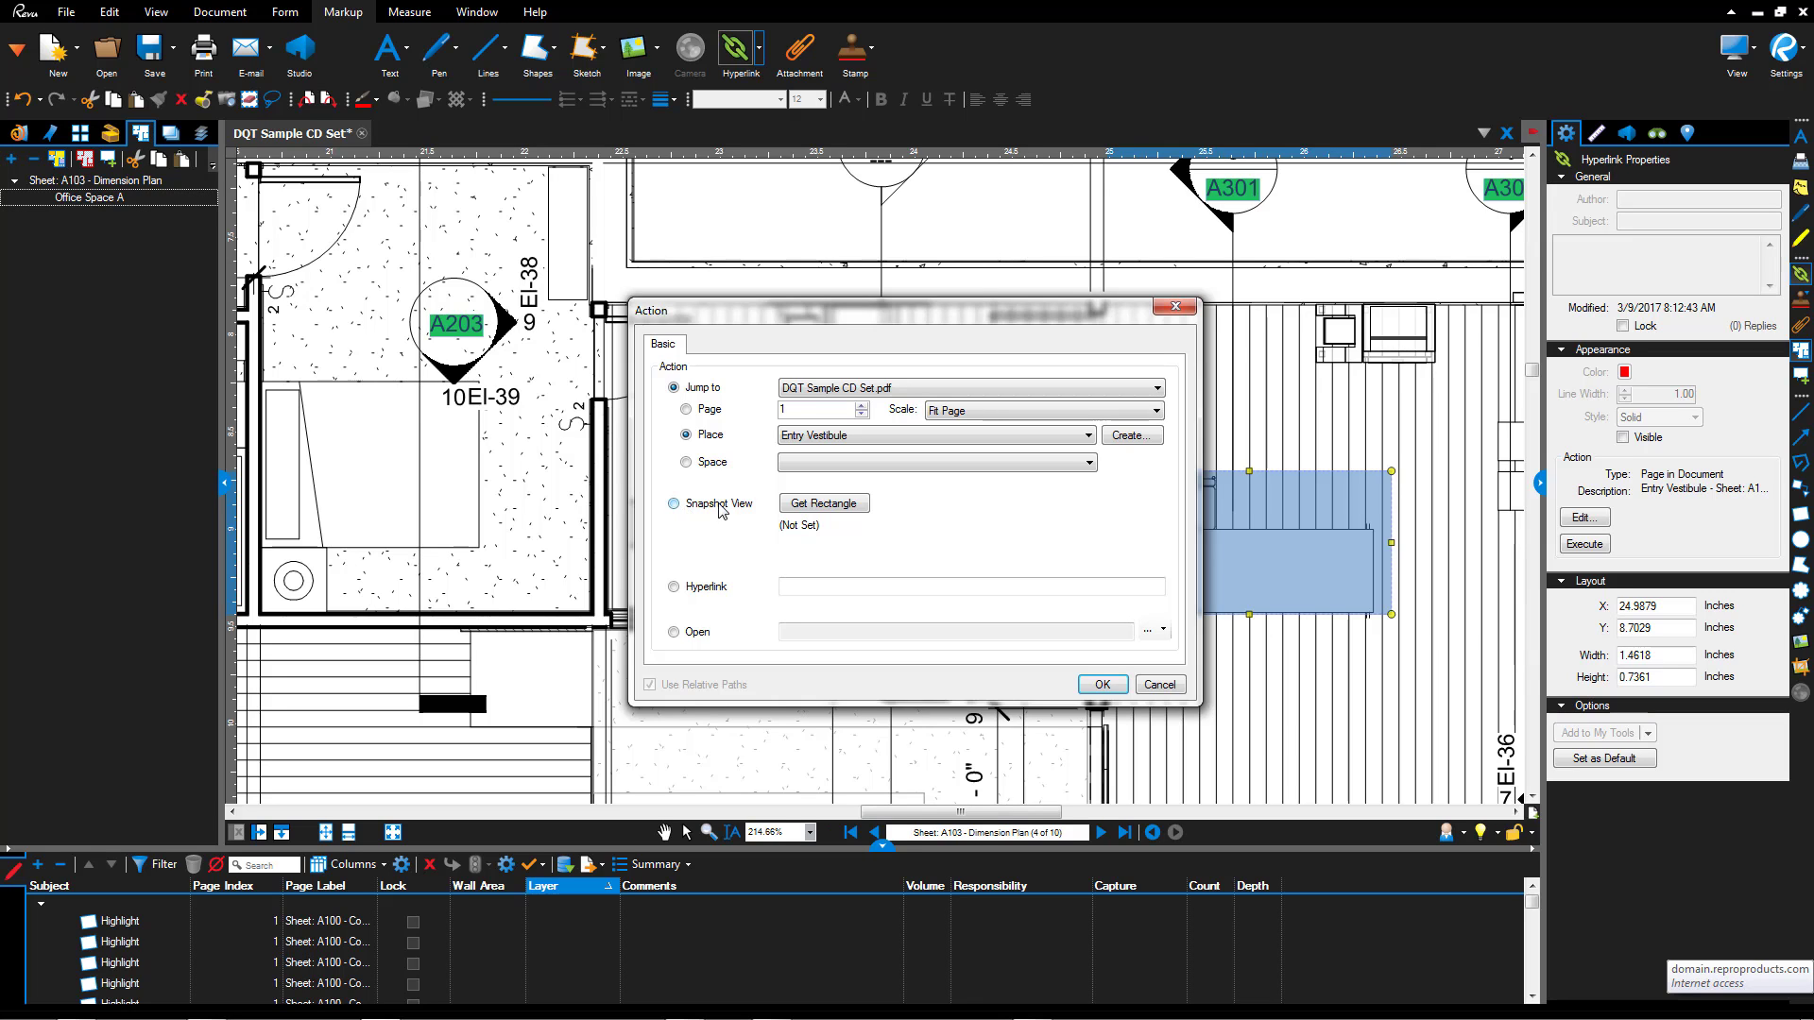
pyautogui.click(815, 518)
# Hyperlink the number 2 in the 2/A302 section marker on the A103 plan, choosing Snapshot View and starting its rectangle selection
pyautogui.scroll(-2, 1143, 613)
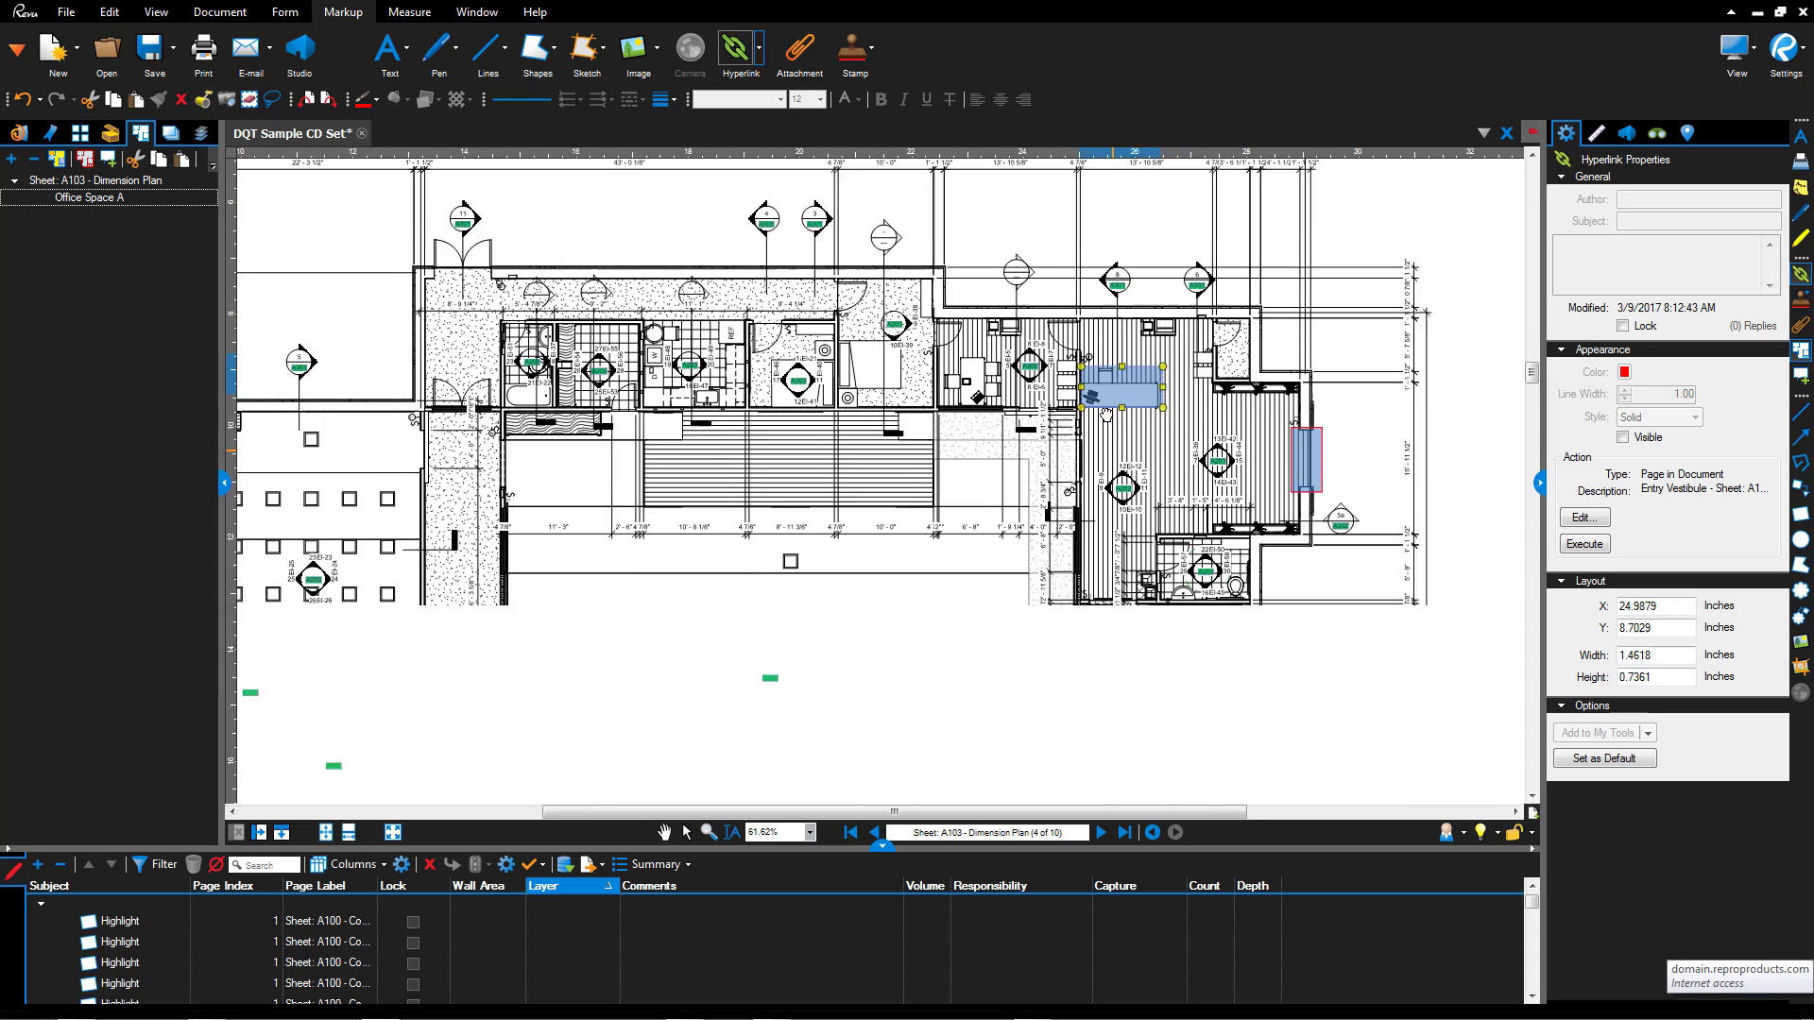
pyautogui.scroll(2, 980, 471)
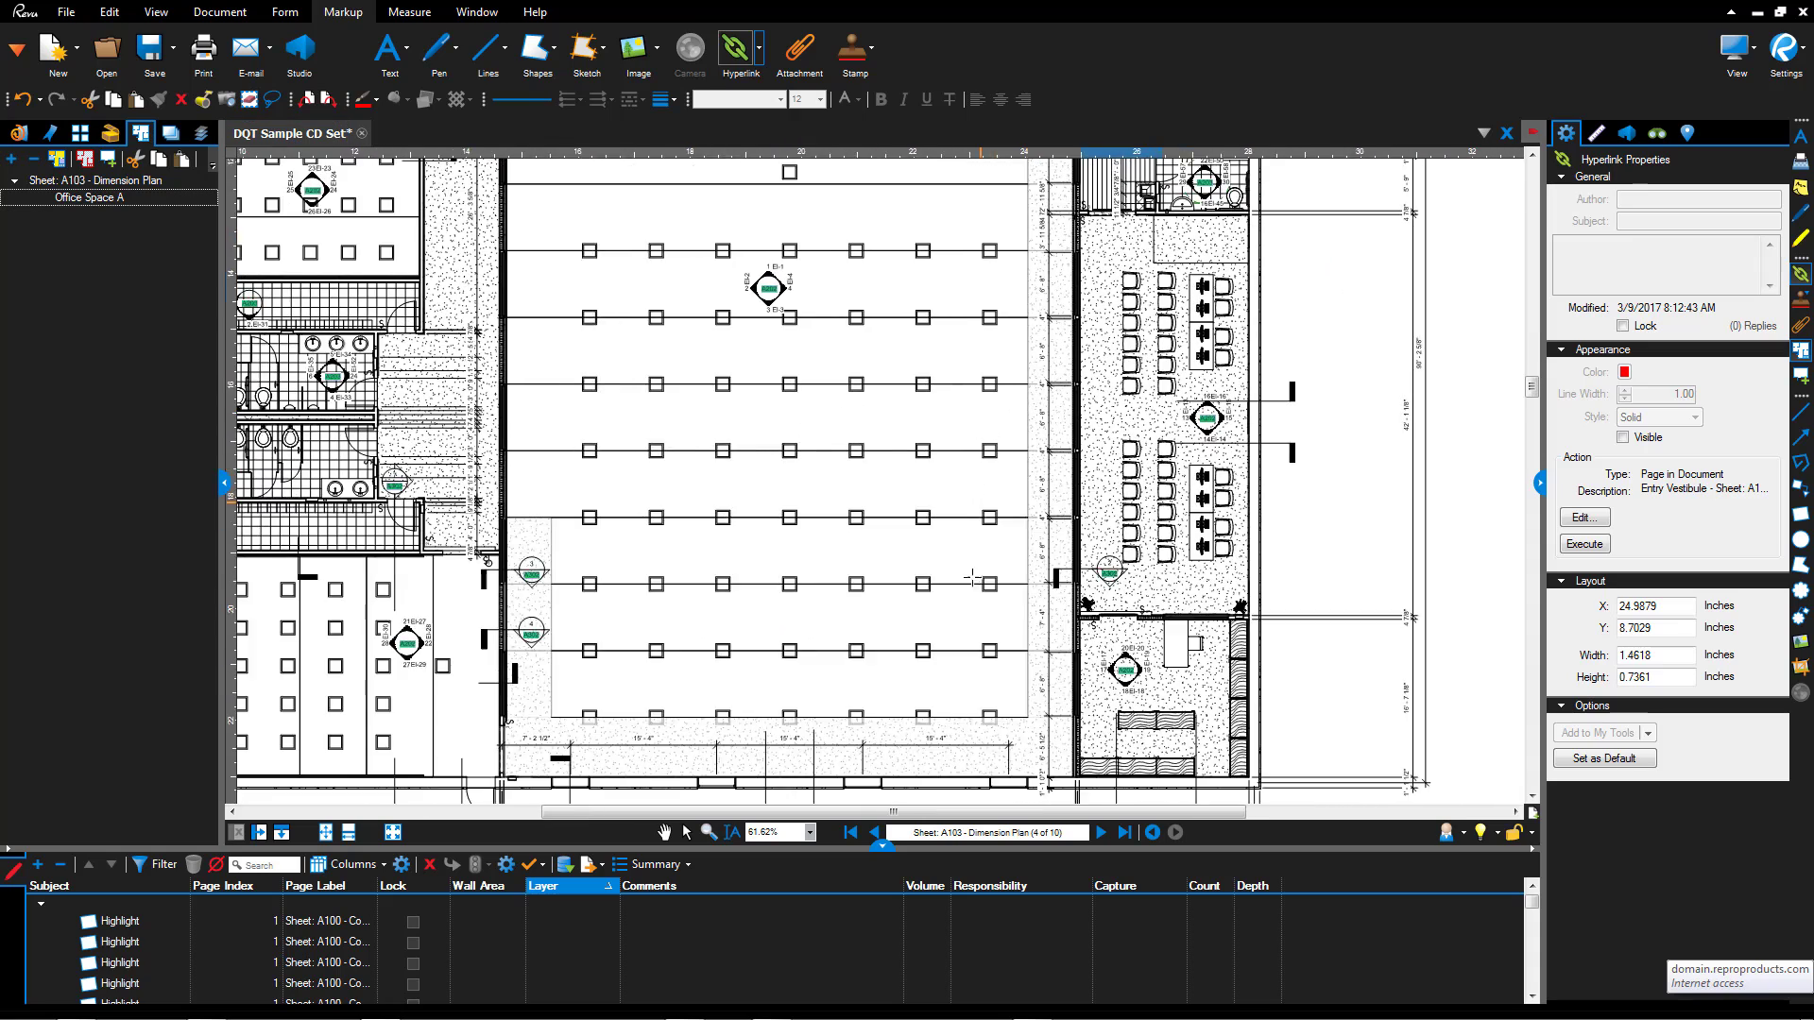
pyautogui.moveTo(974, 578); pyautogui.dragTo(918, 433)
pyautogui.scroll(5, 1202, 301)
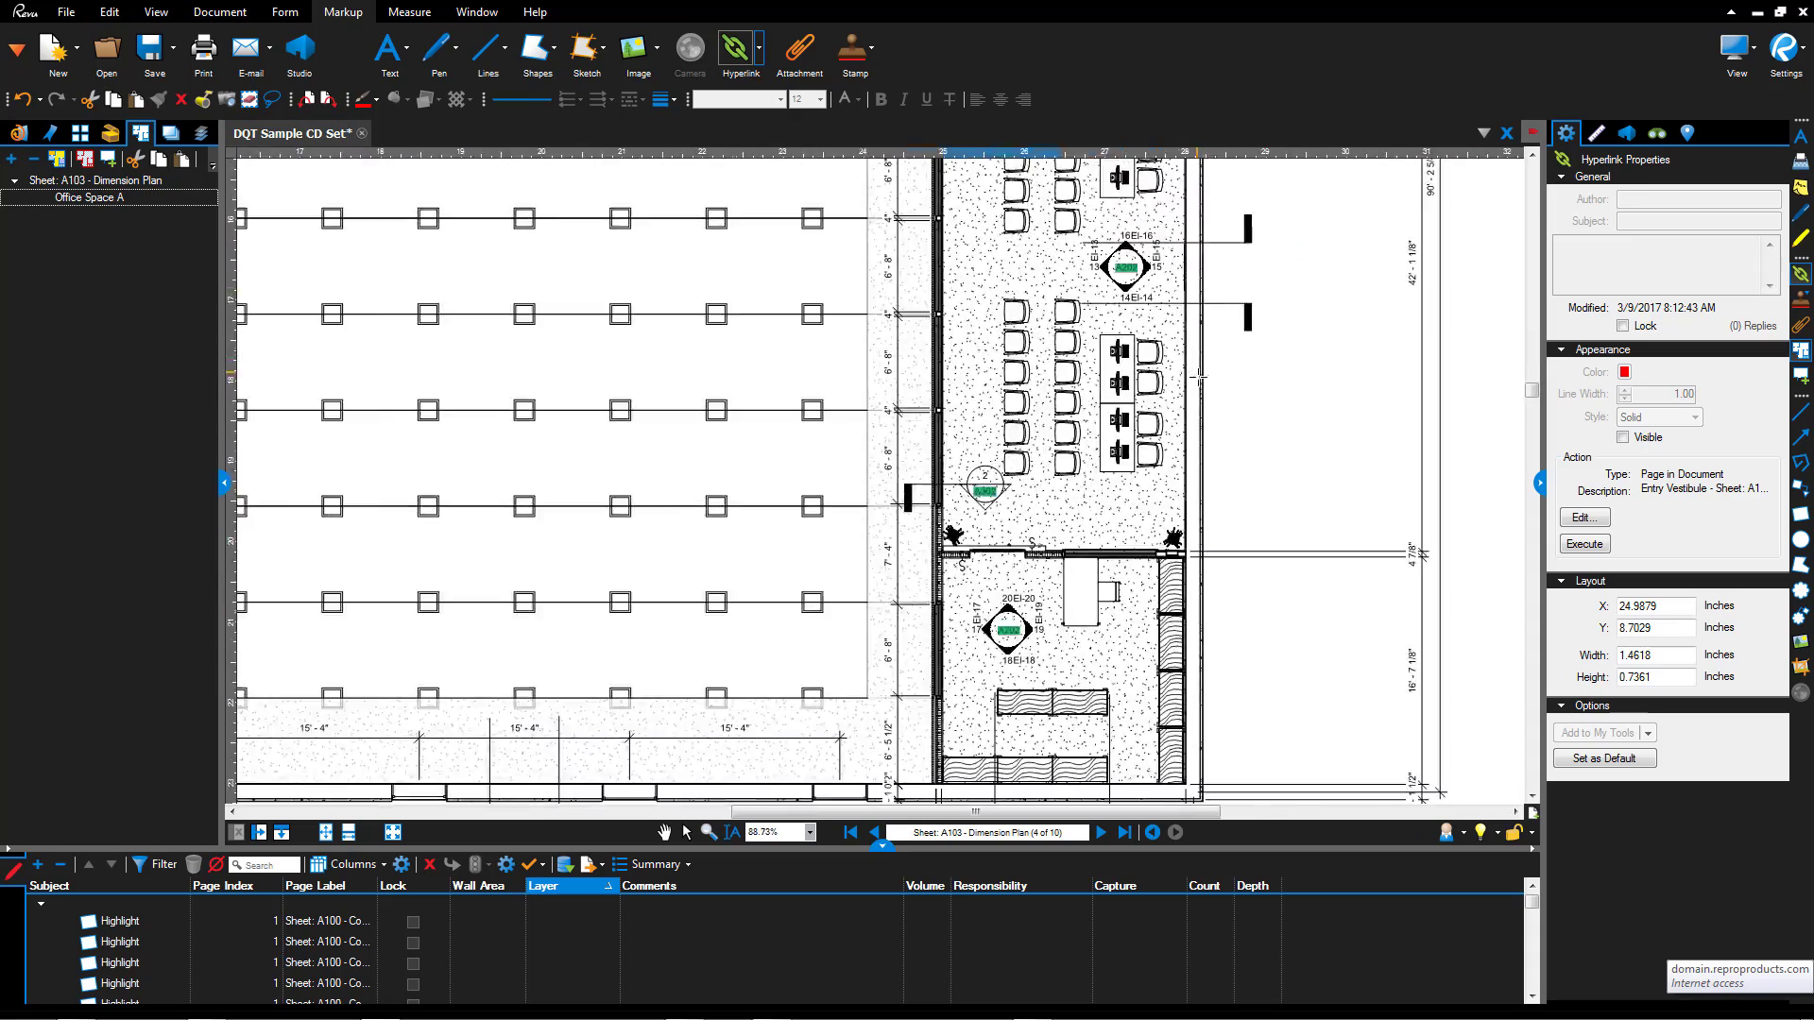
pyautogui.moveTo(1040, 380); pyautogui.dragTo(1050, 265)
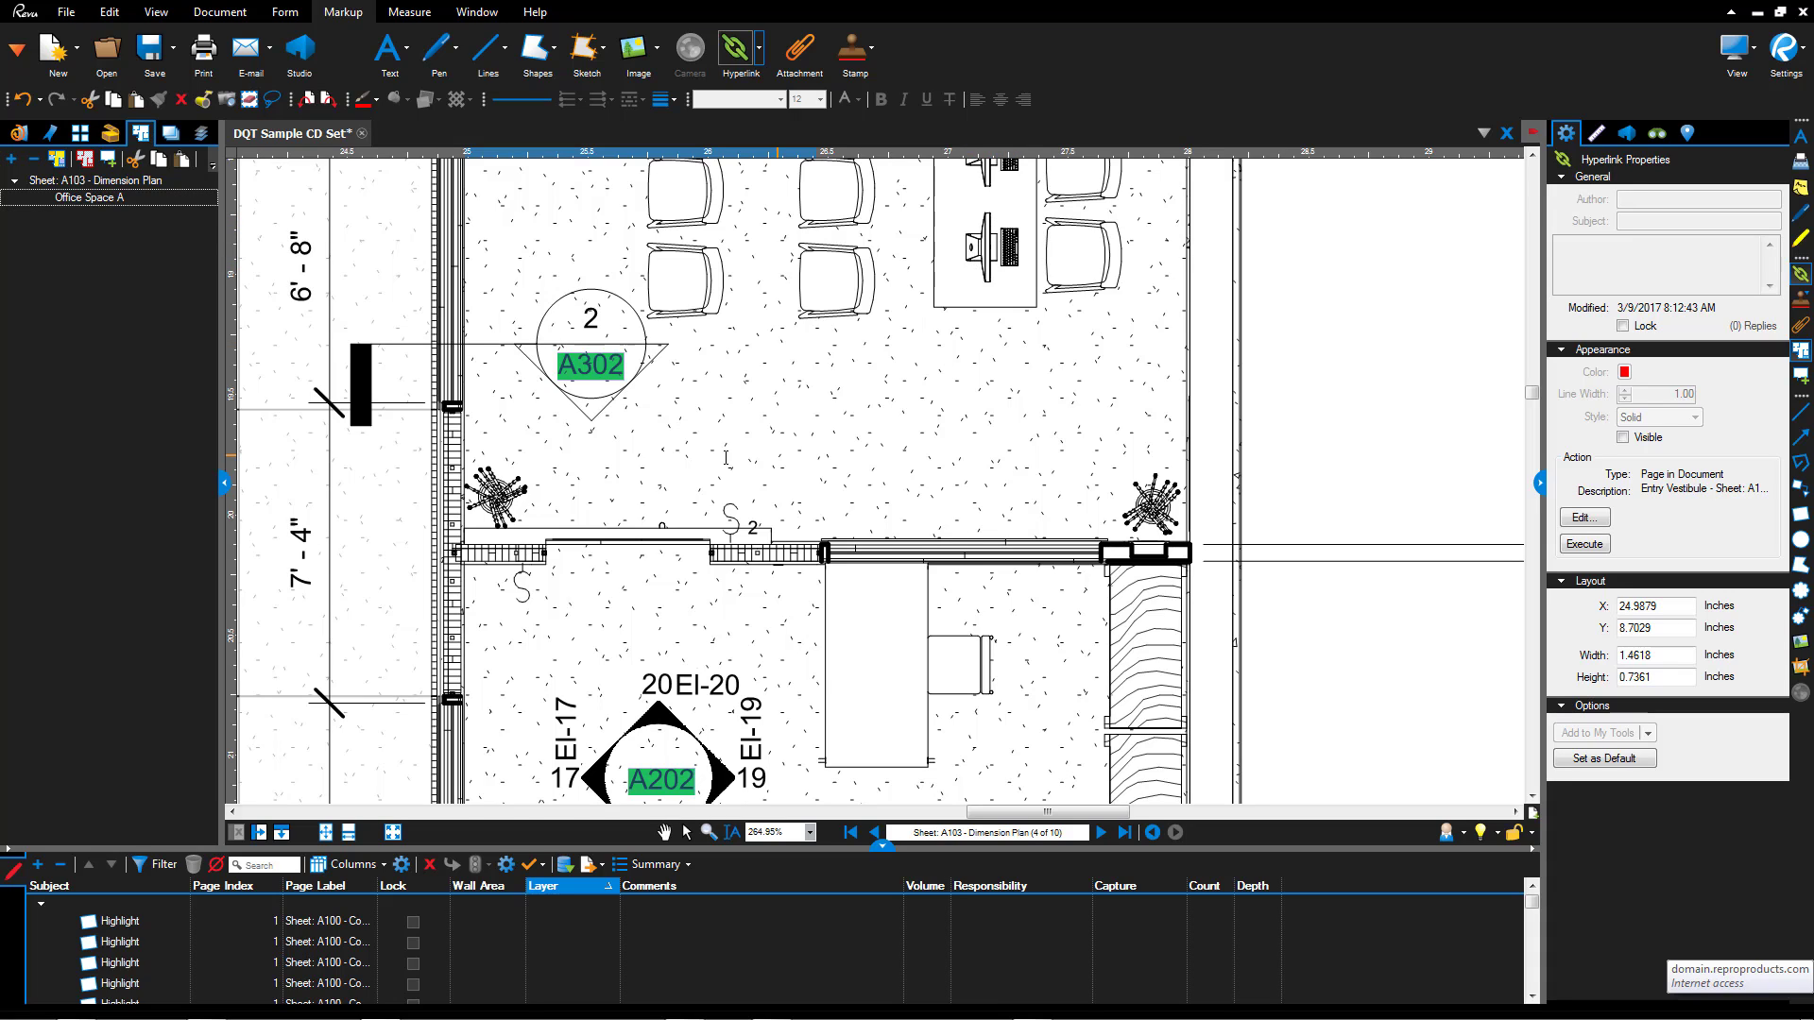
pyautogui.moveTo(726, 458)
pyautogui.mouseDown()
pyautogui.moveTo(770, 494)
pyautogui.moveTo(1040, 518)
pyautogui.mouseUp()
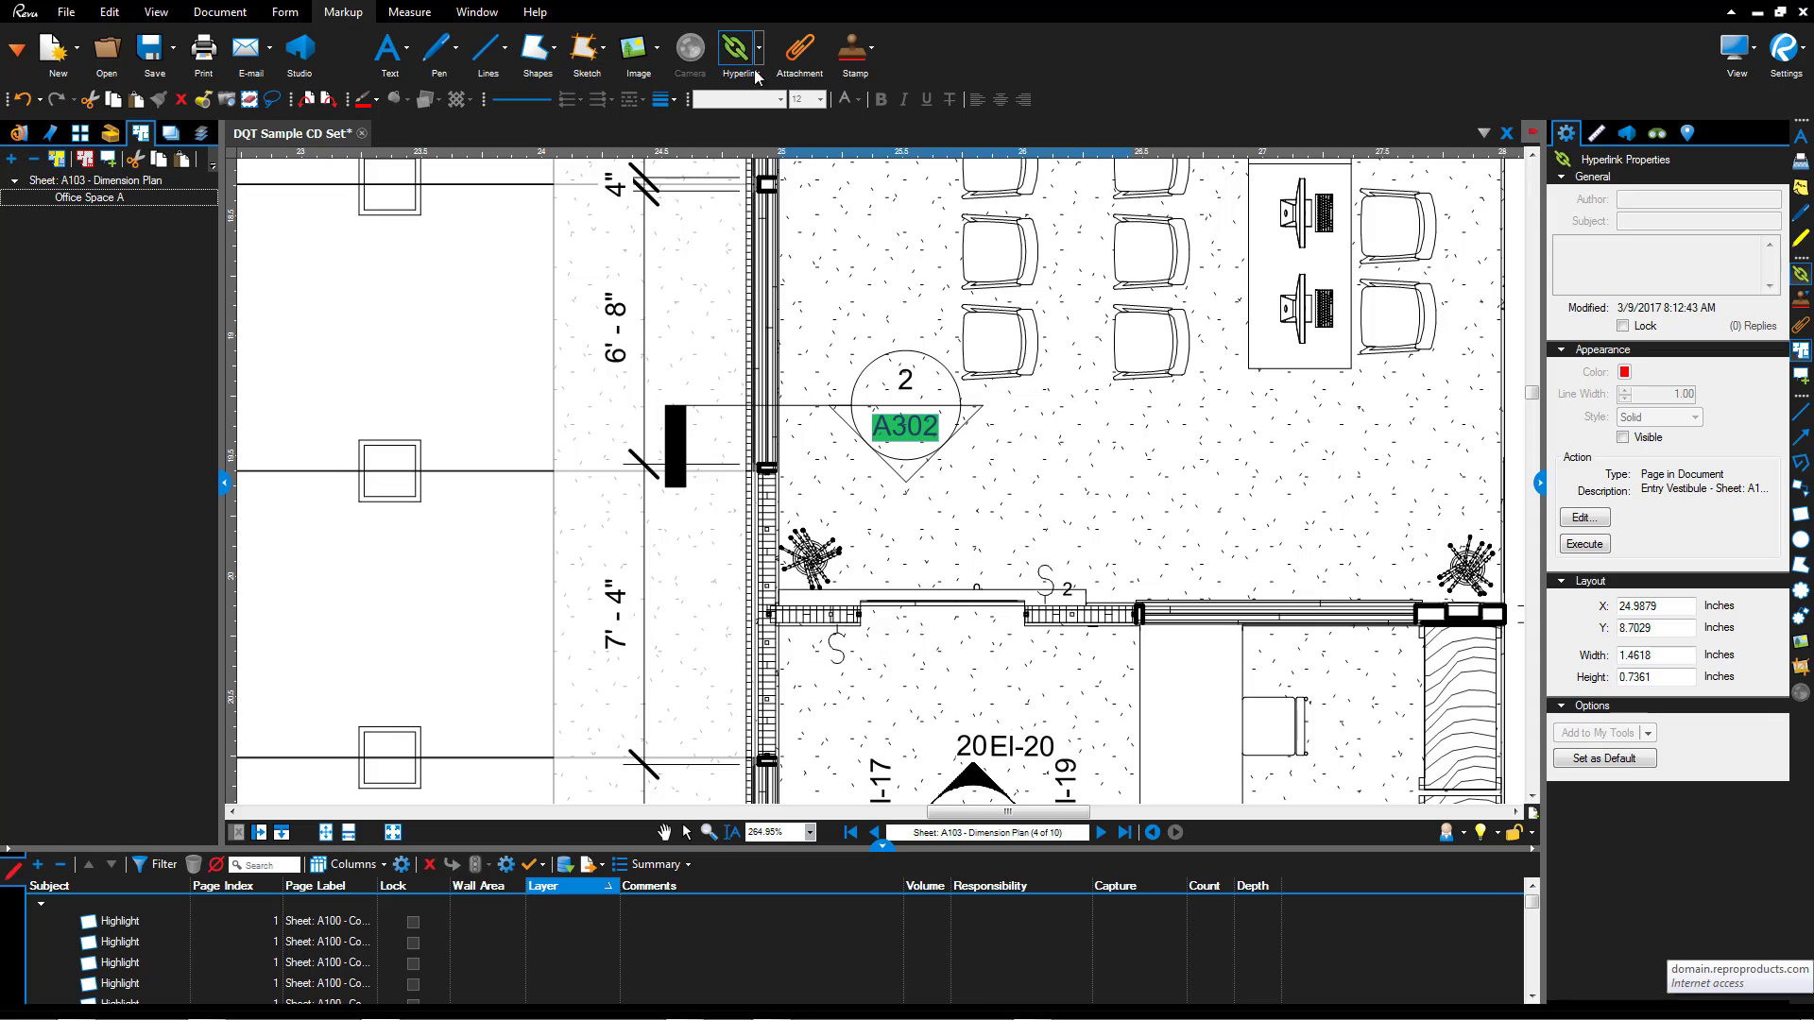
pyautogui.click(914, 357)
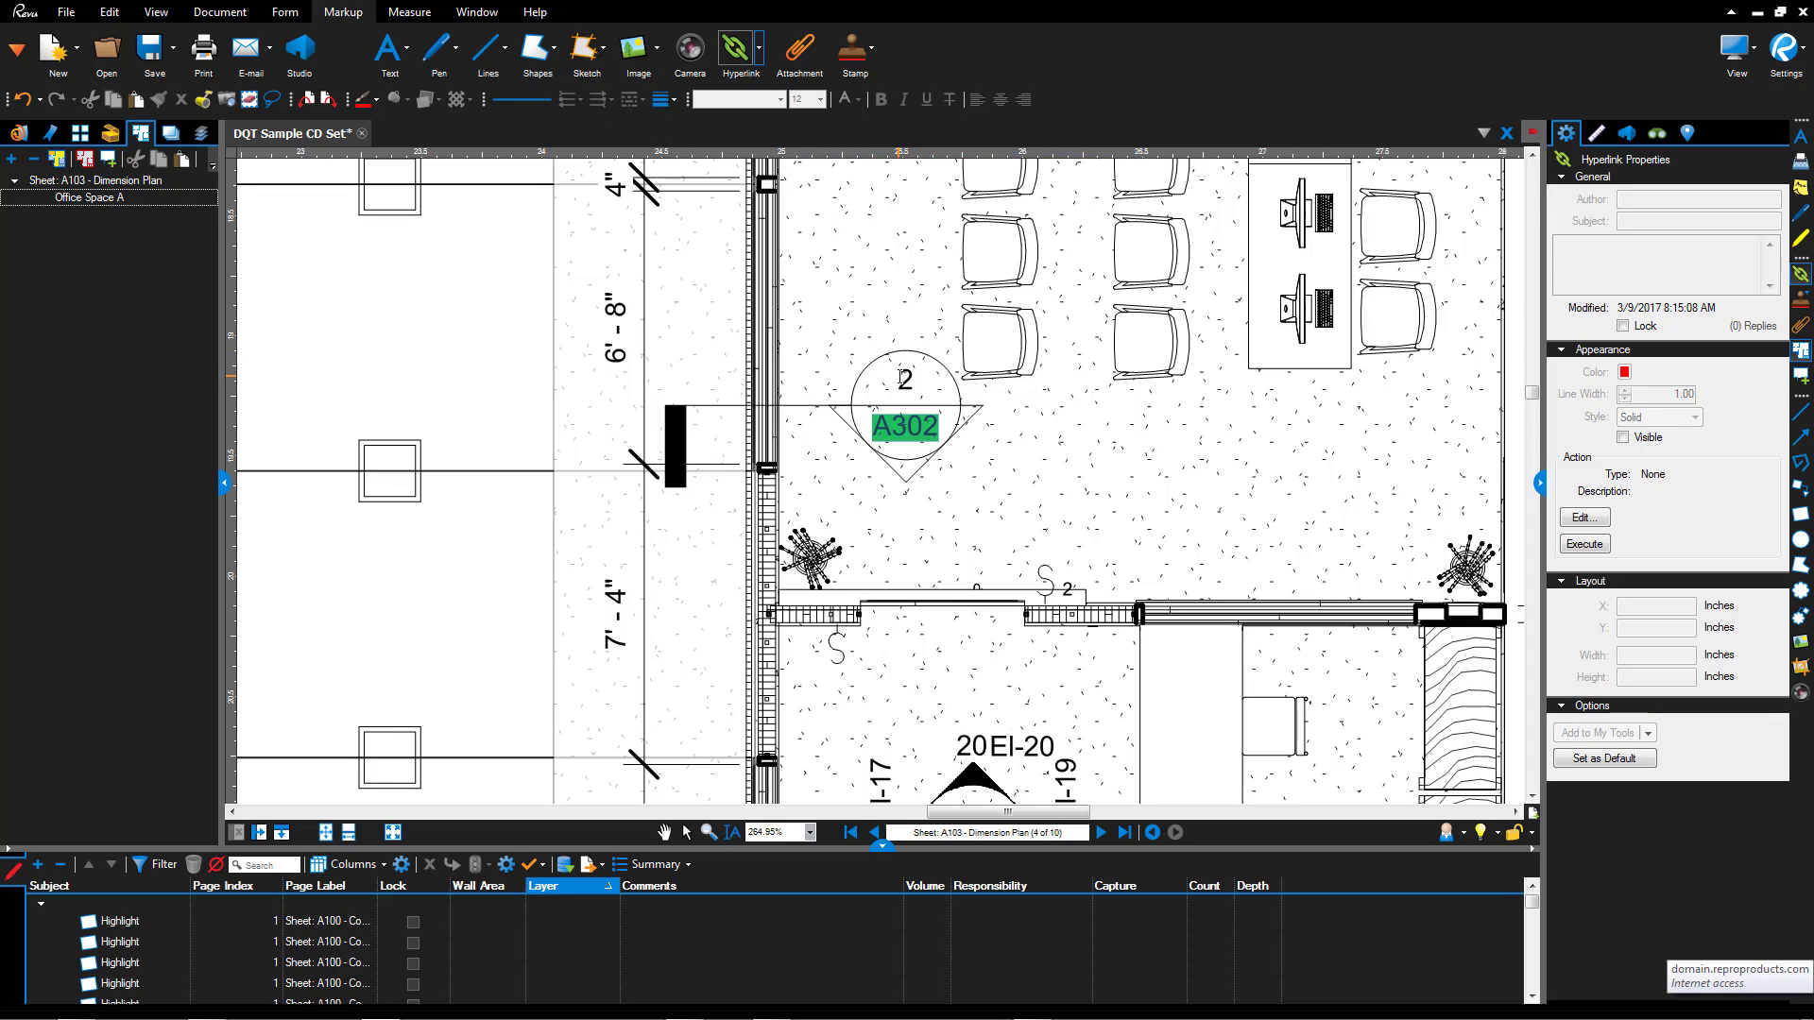
pyautogui.doubleClick(900, 378)
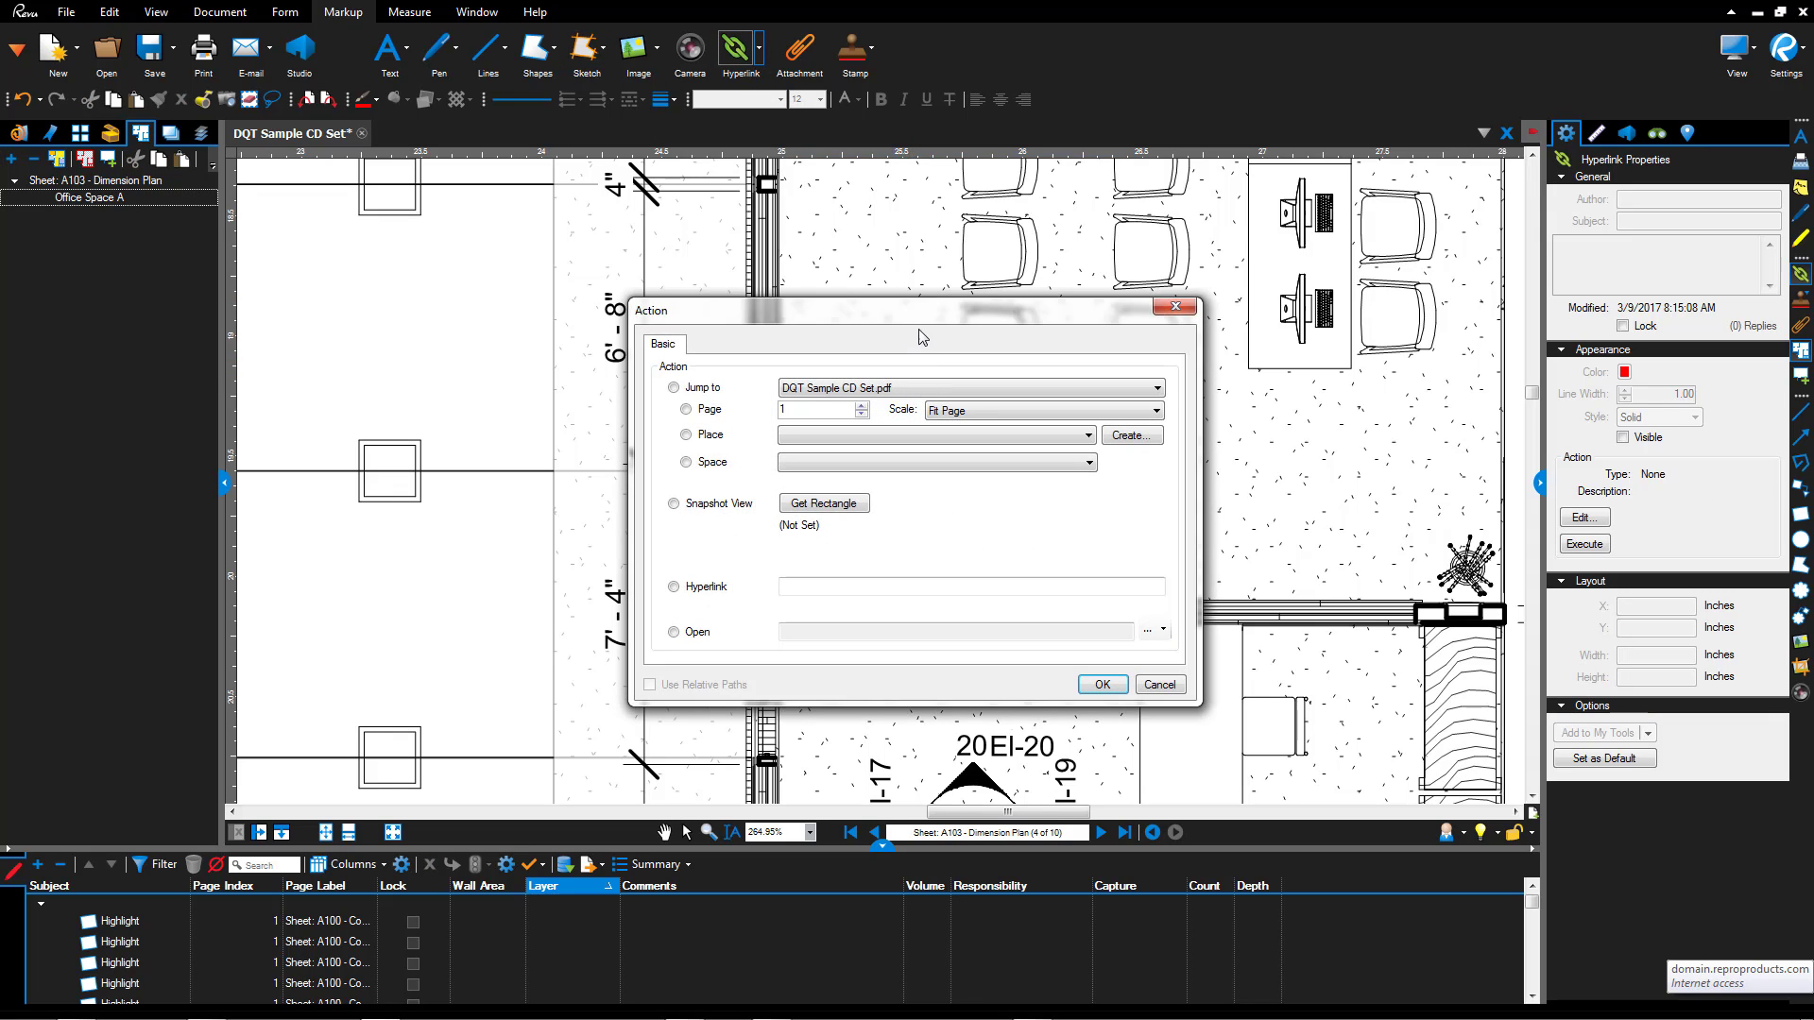
pyautogui.moveTo(921, 298)
pyautogui.mouseDown()
pyautogui.moveTo(1209, 282)
pyautogui.moveTo(1494, 231)
pyautogui.mouseUp()
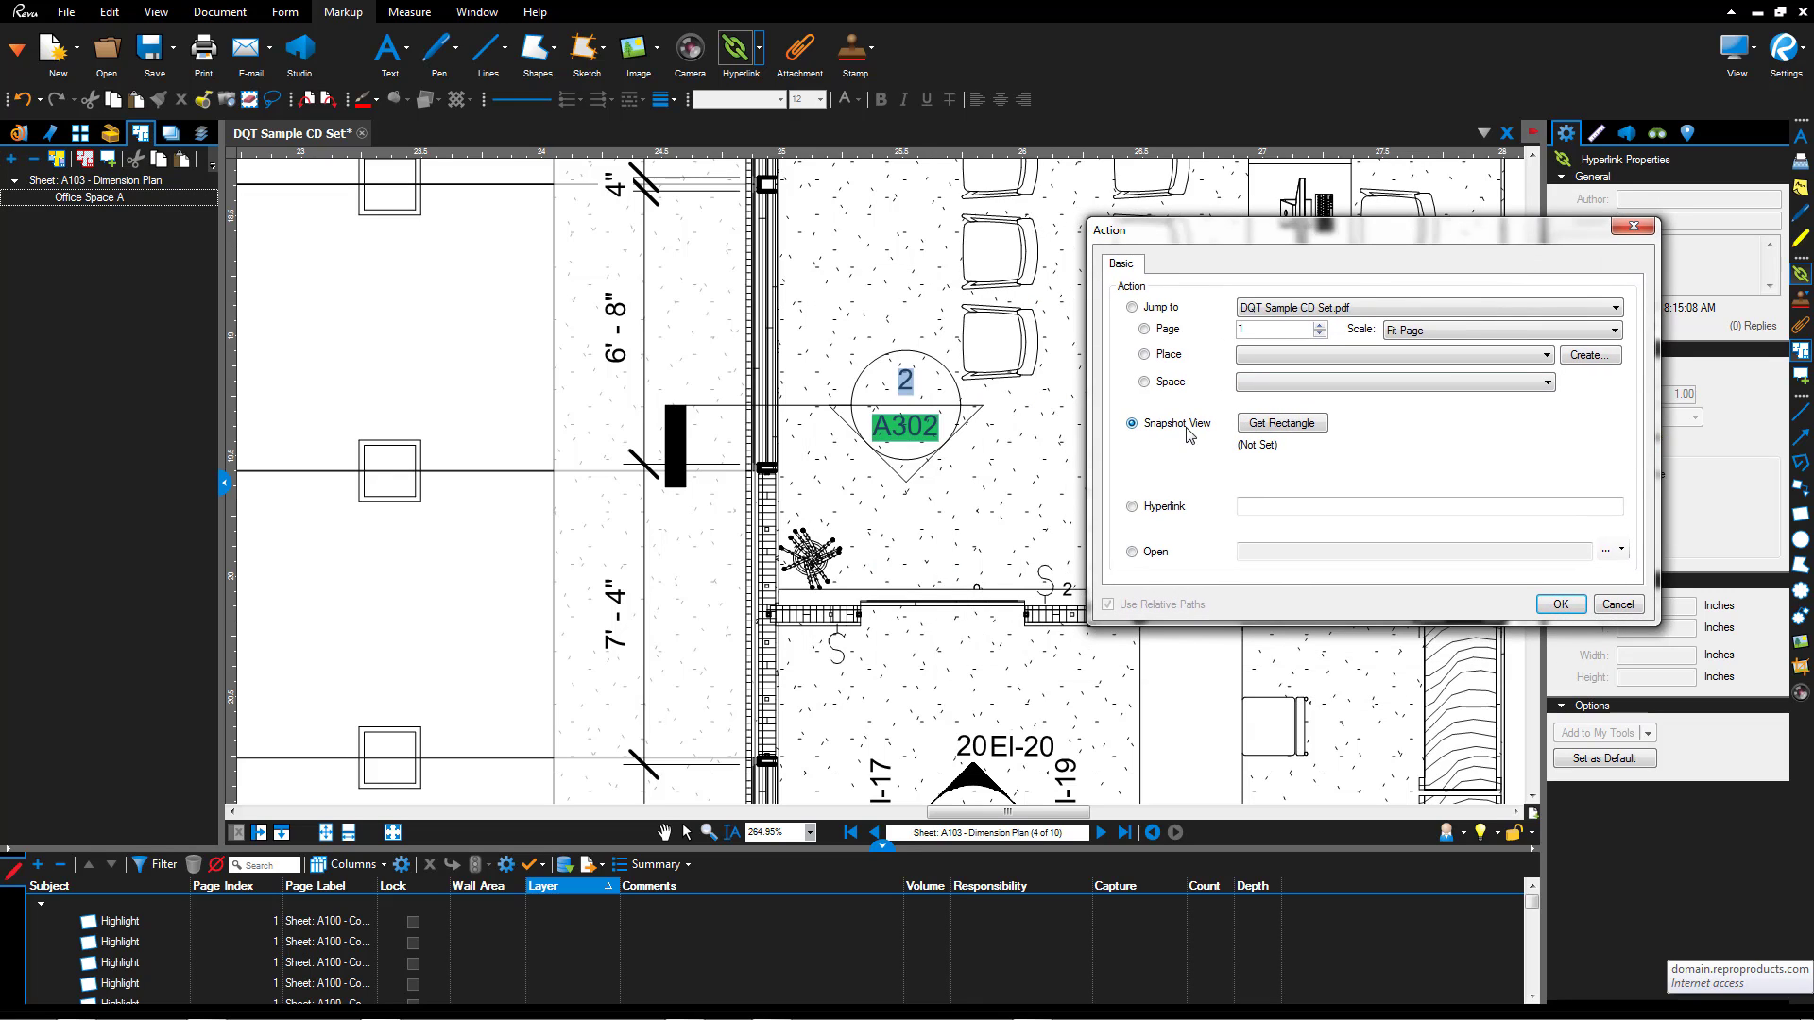
pyautogui.click(1301, 424)
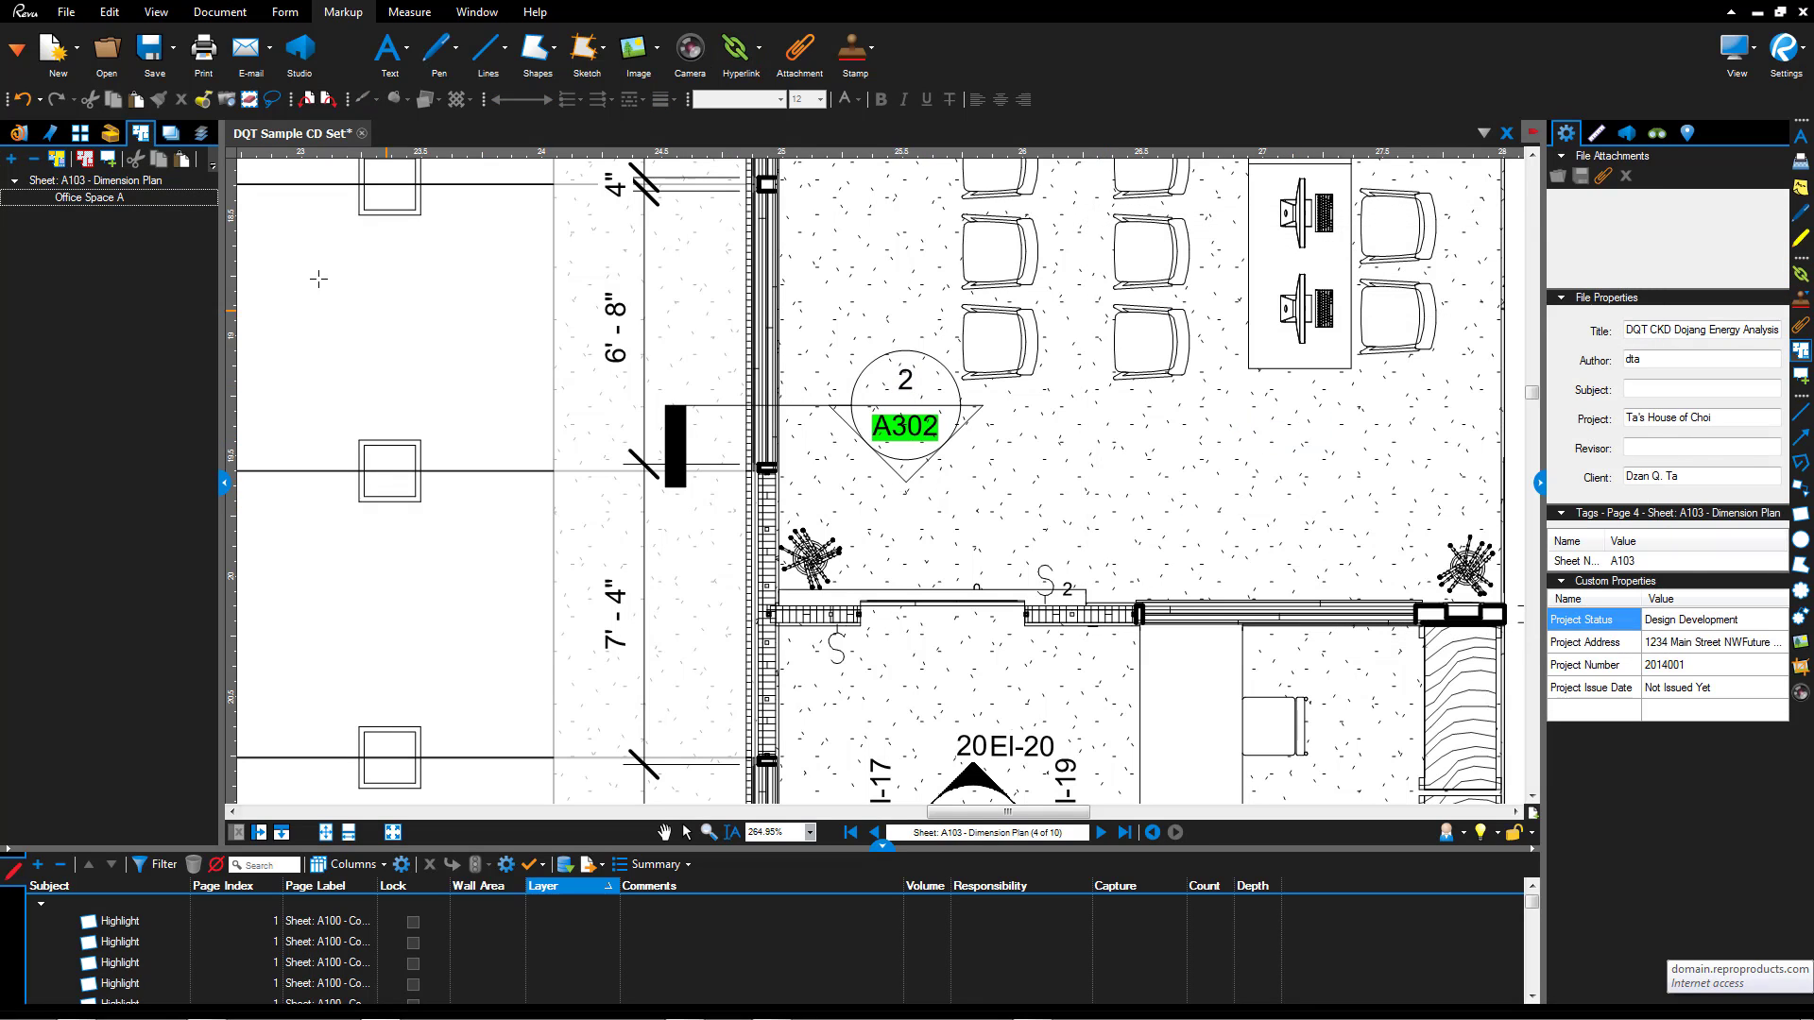
# Capture a rectangle around Section 15 on sheet A302 as the snapshot view destination and confirm the action
pyautogui.click(83, 134)
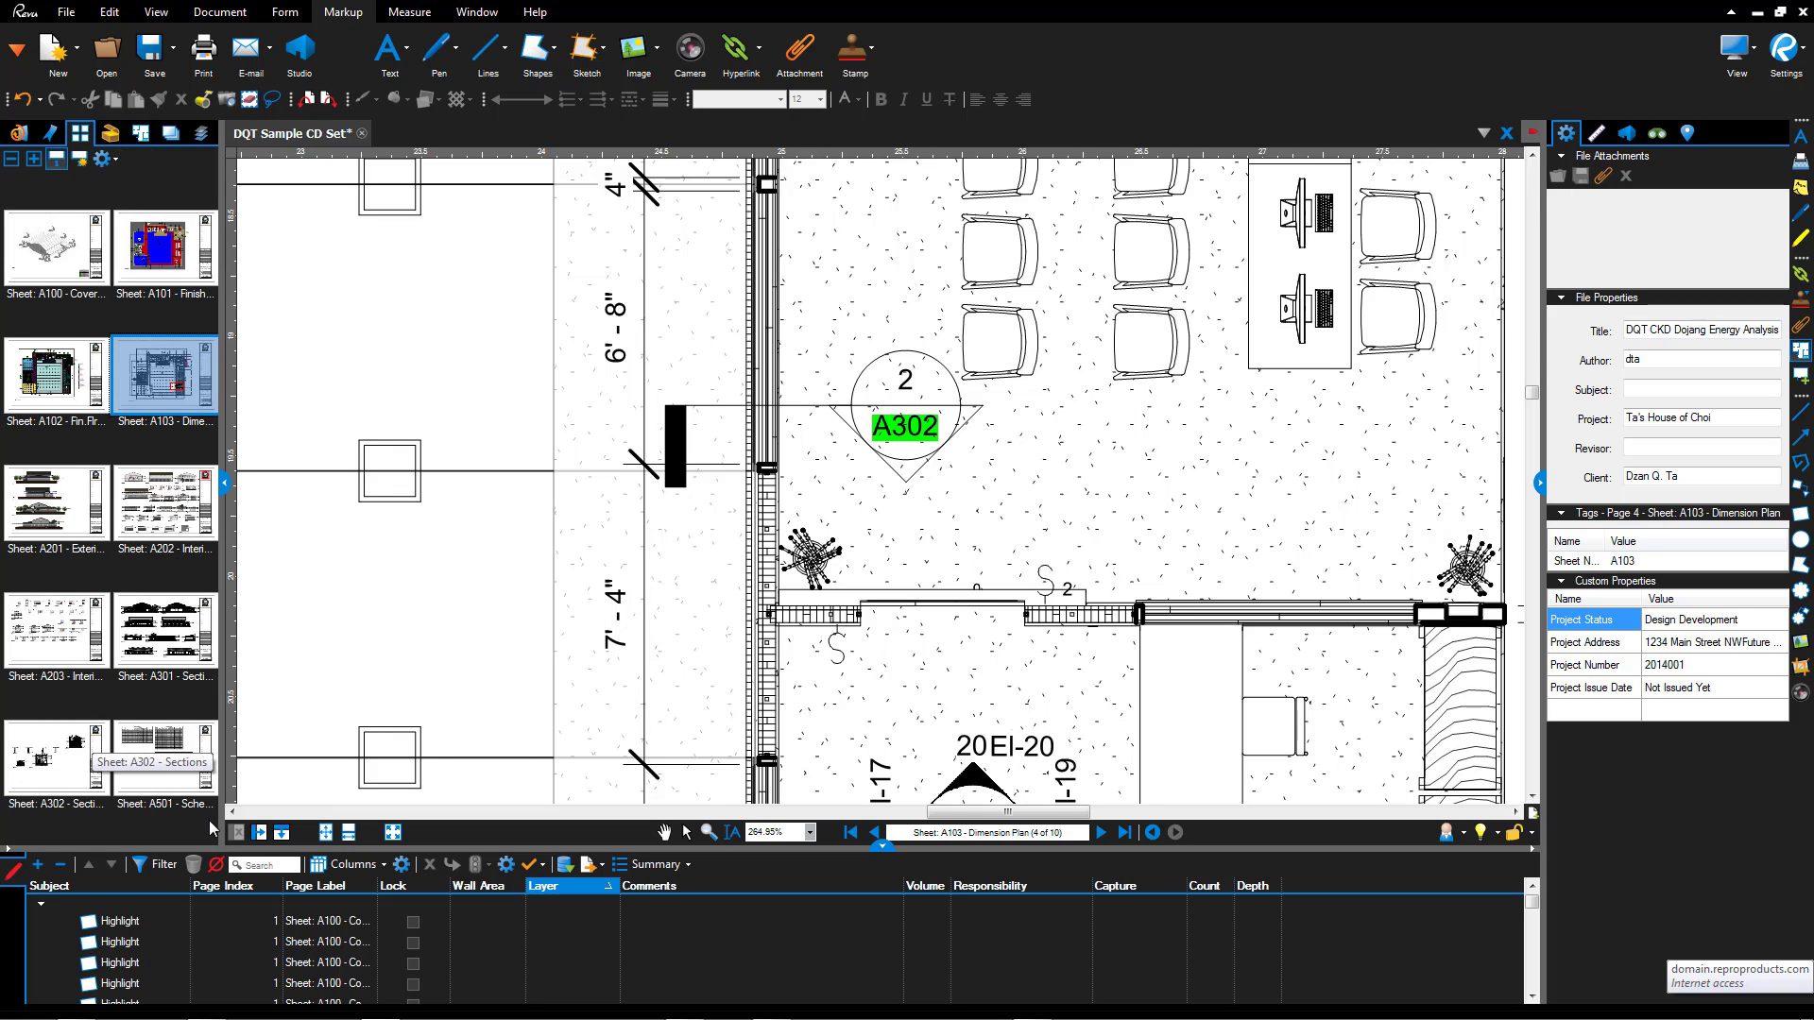
pyautogui.click(60, 784)
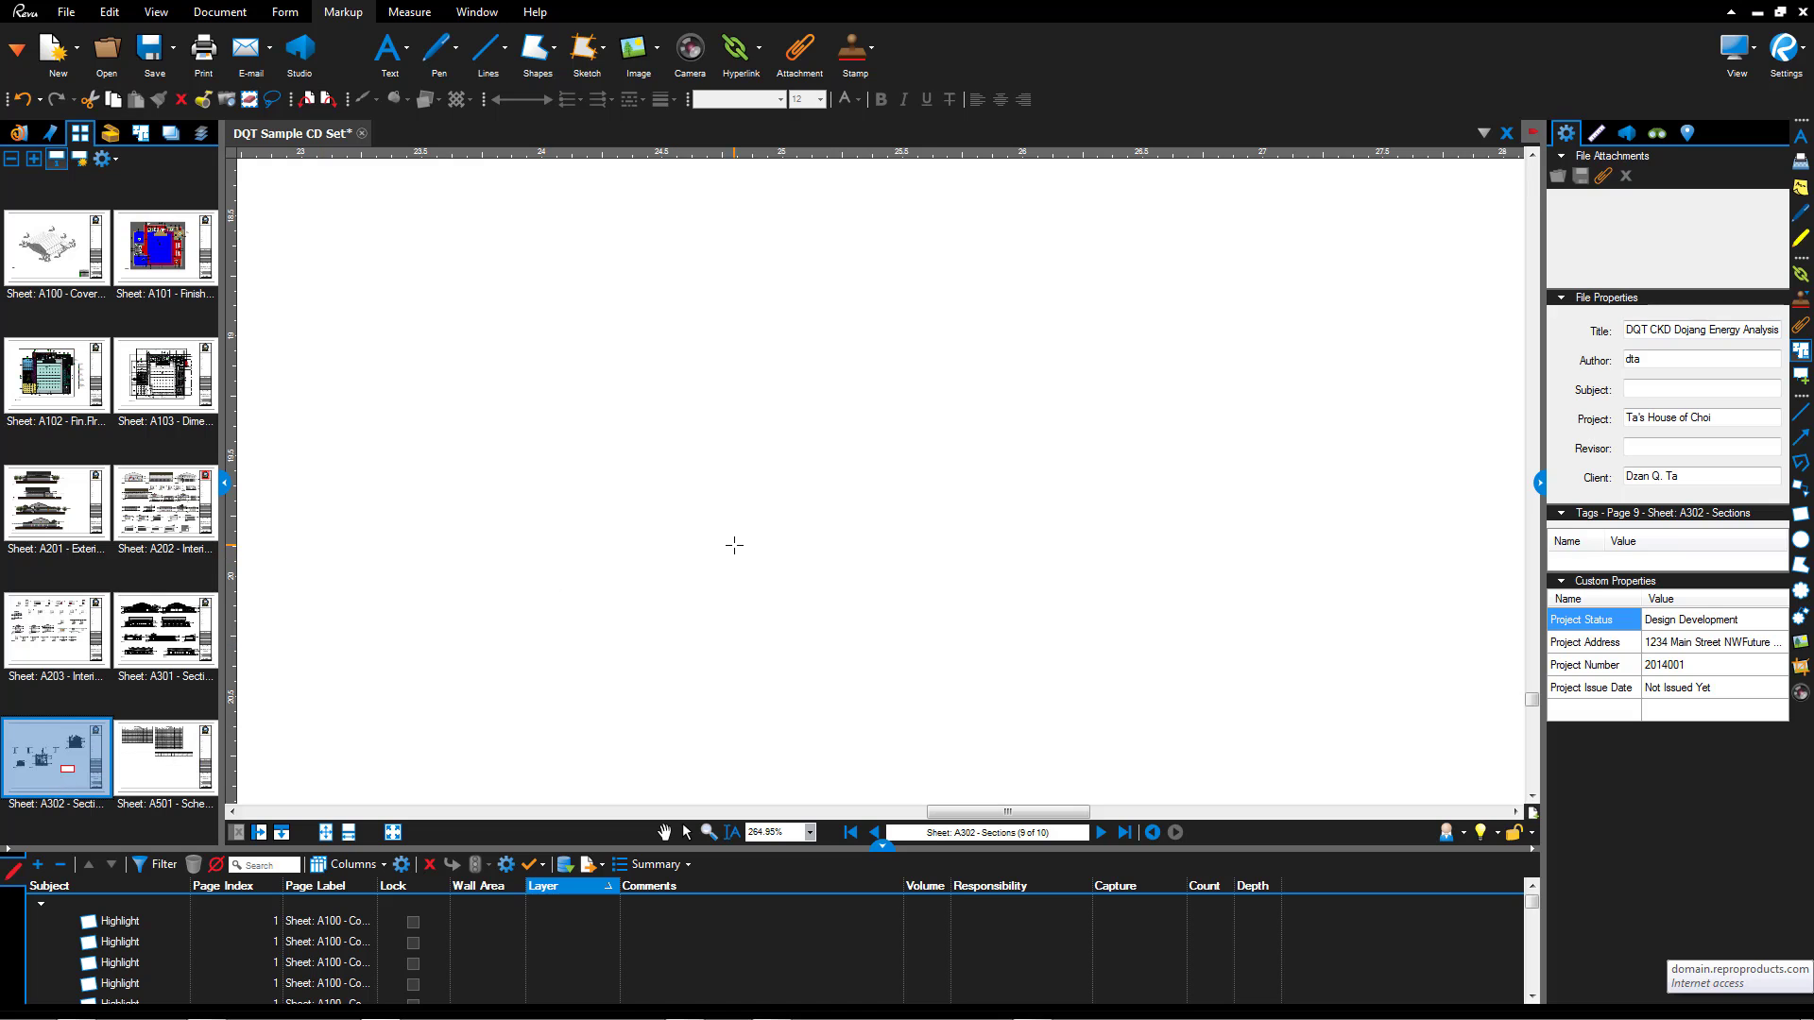
pyautogui.scroll(-12, 768, 616)
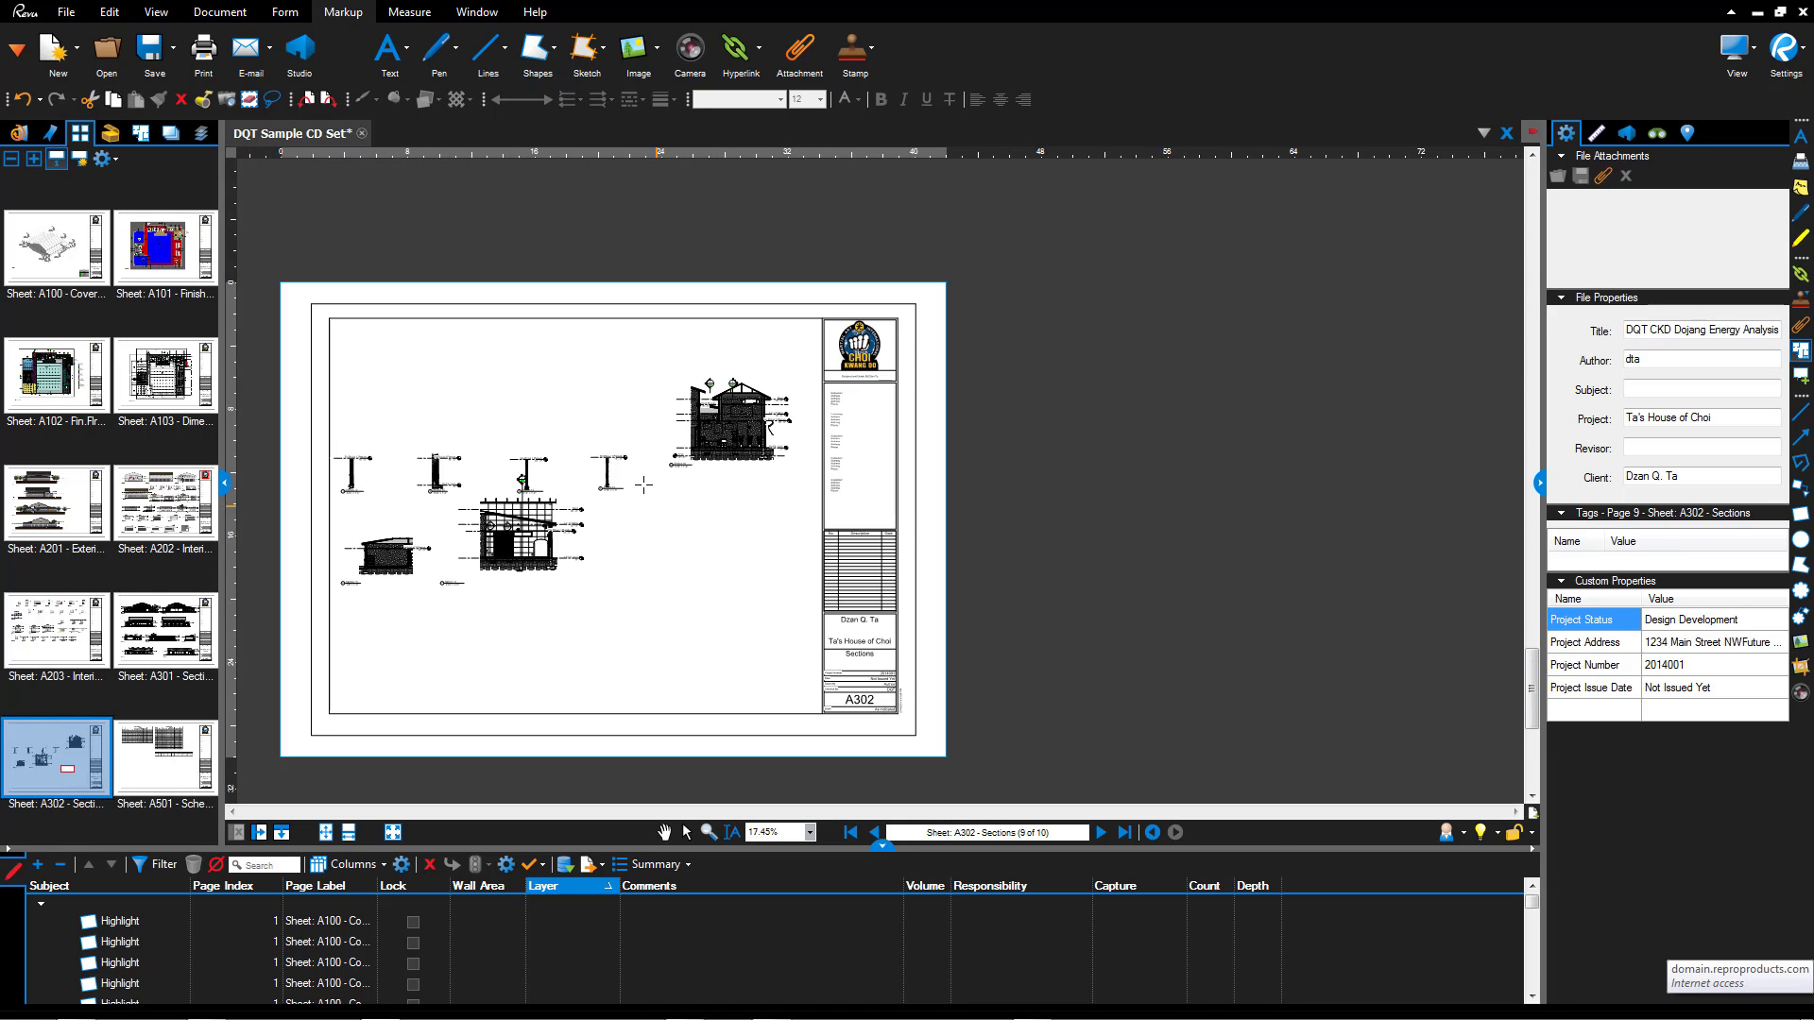
pyautogui.scroll(8, 770, 503)
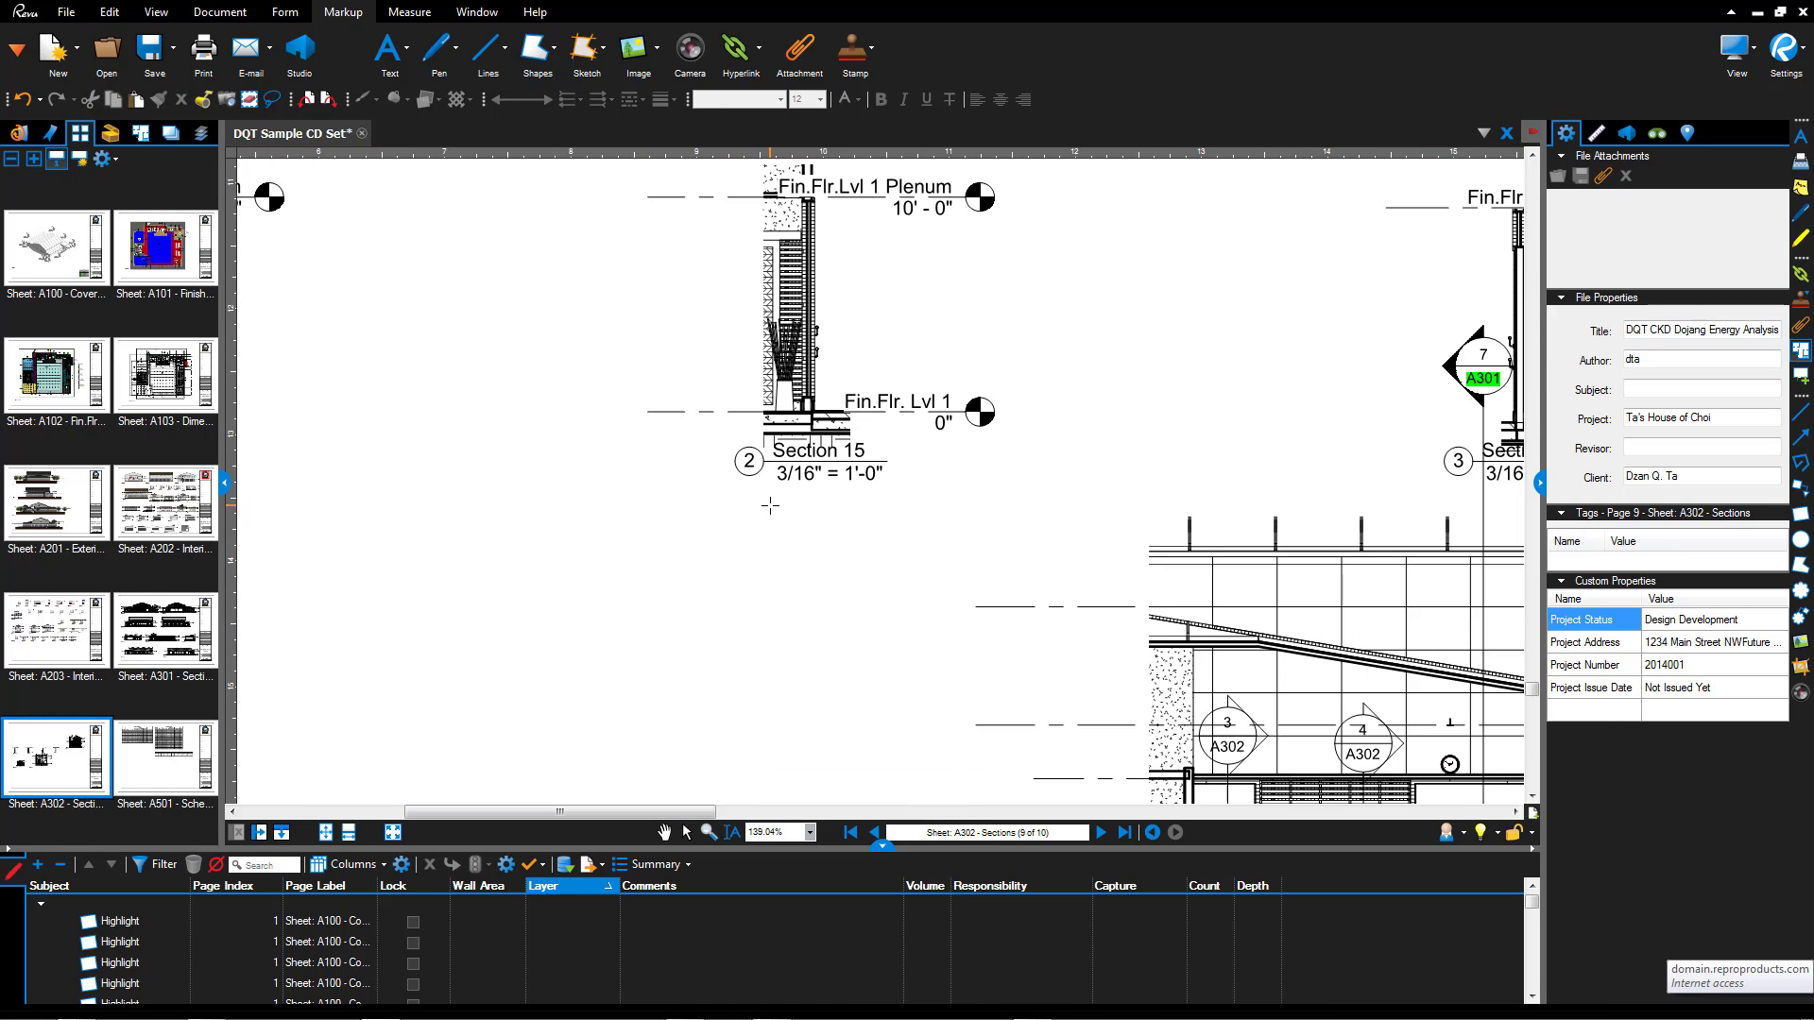
pyautogui.moveTo(642, 309); pyautogui.dragTo(967, 603)
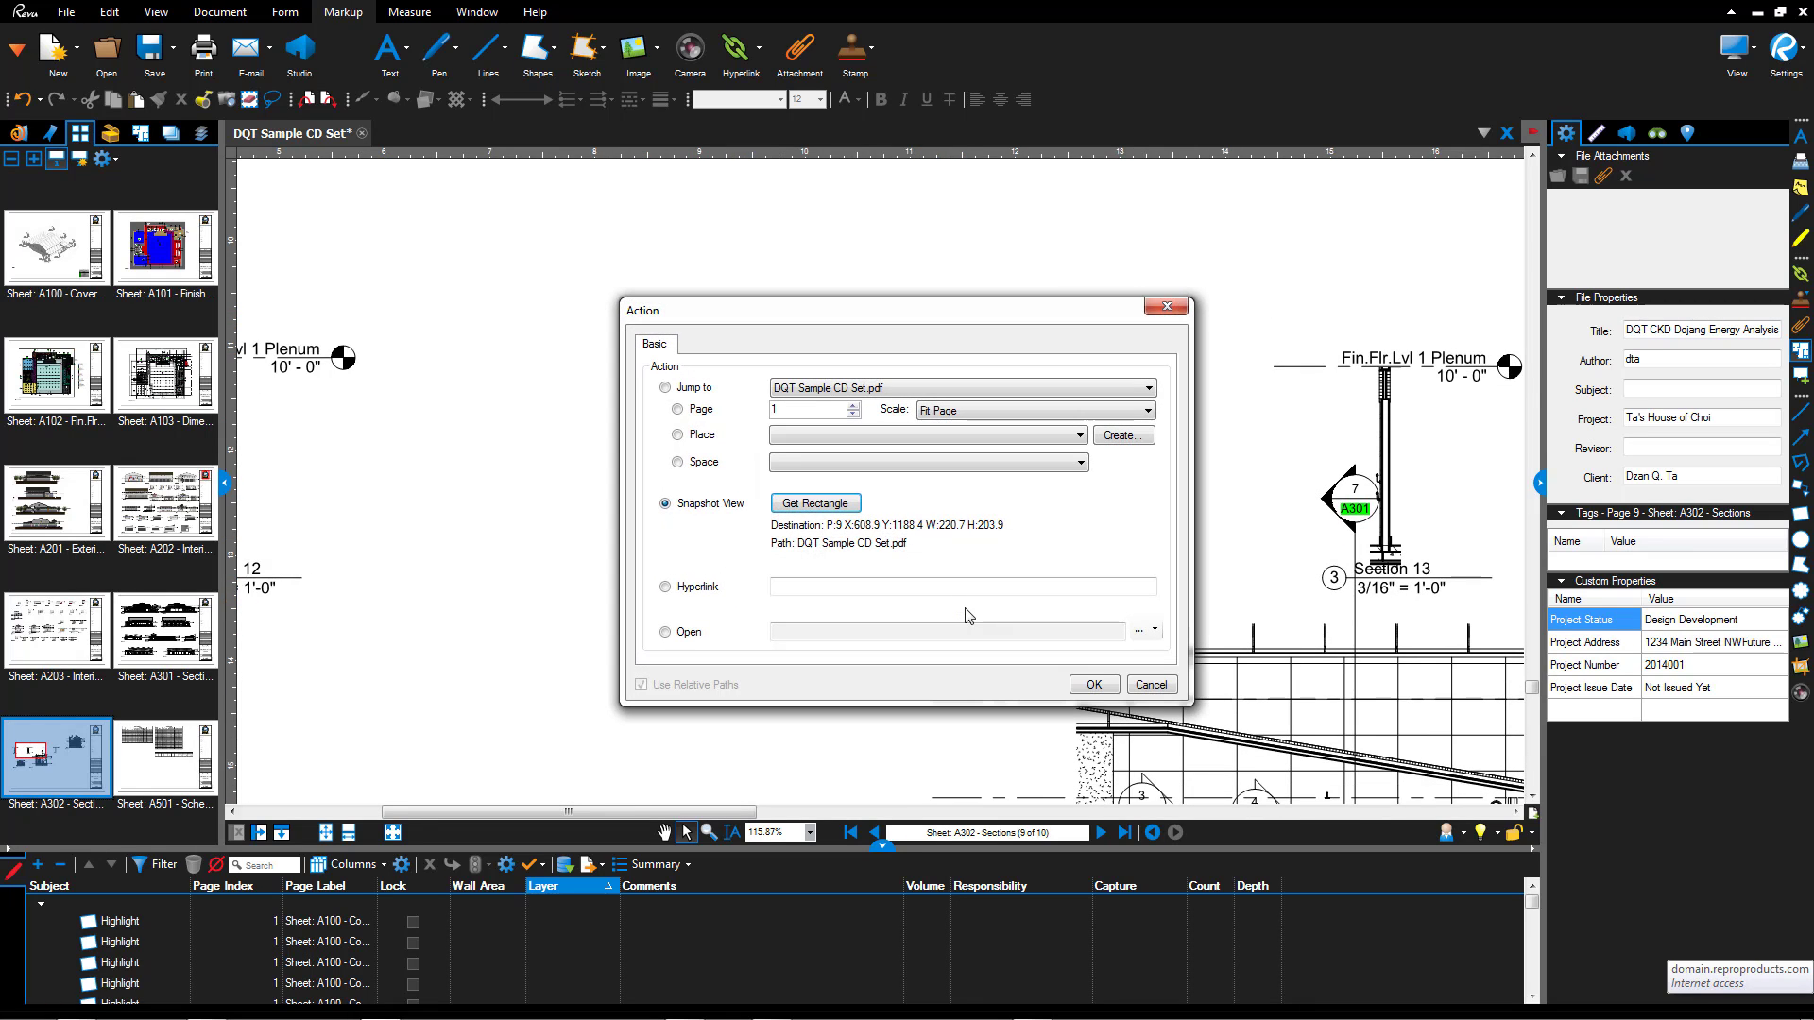
pyautogui.click(1092, 687)
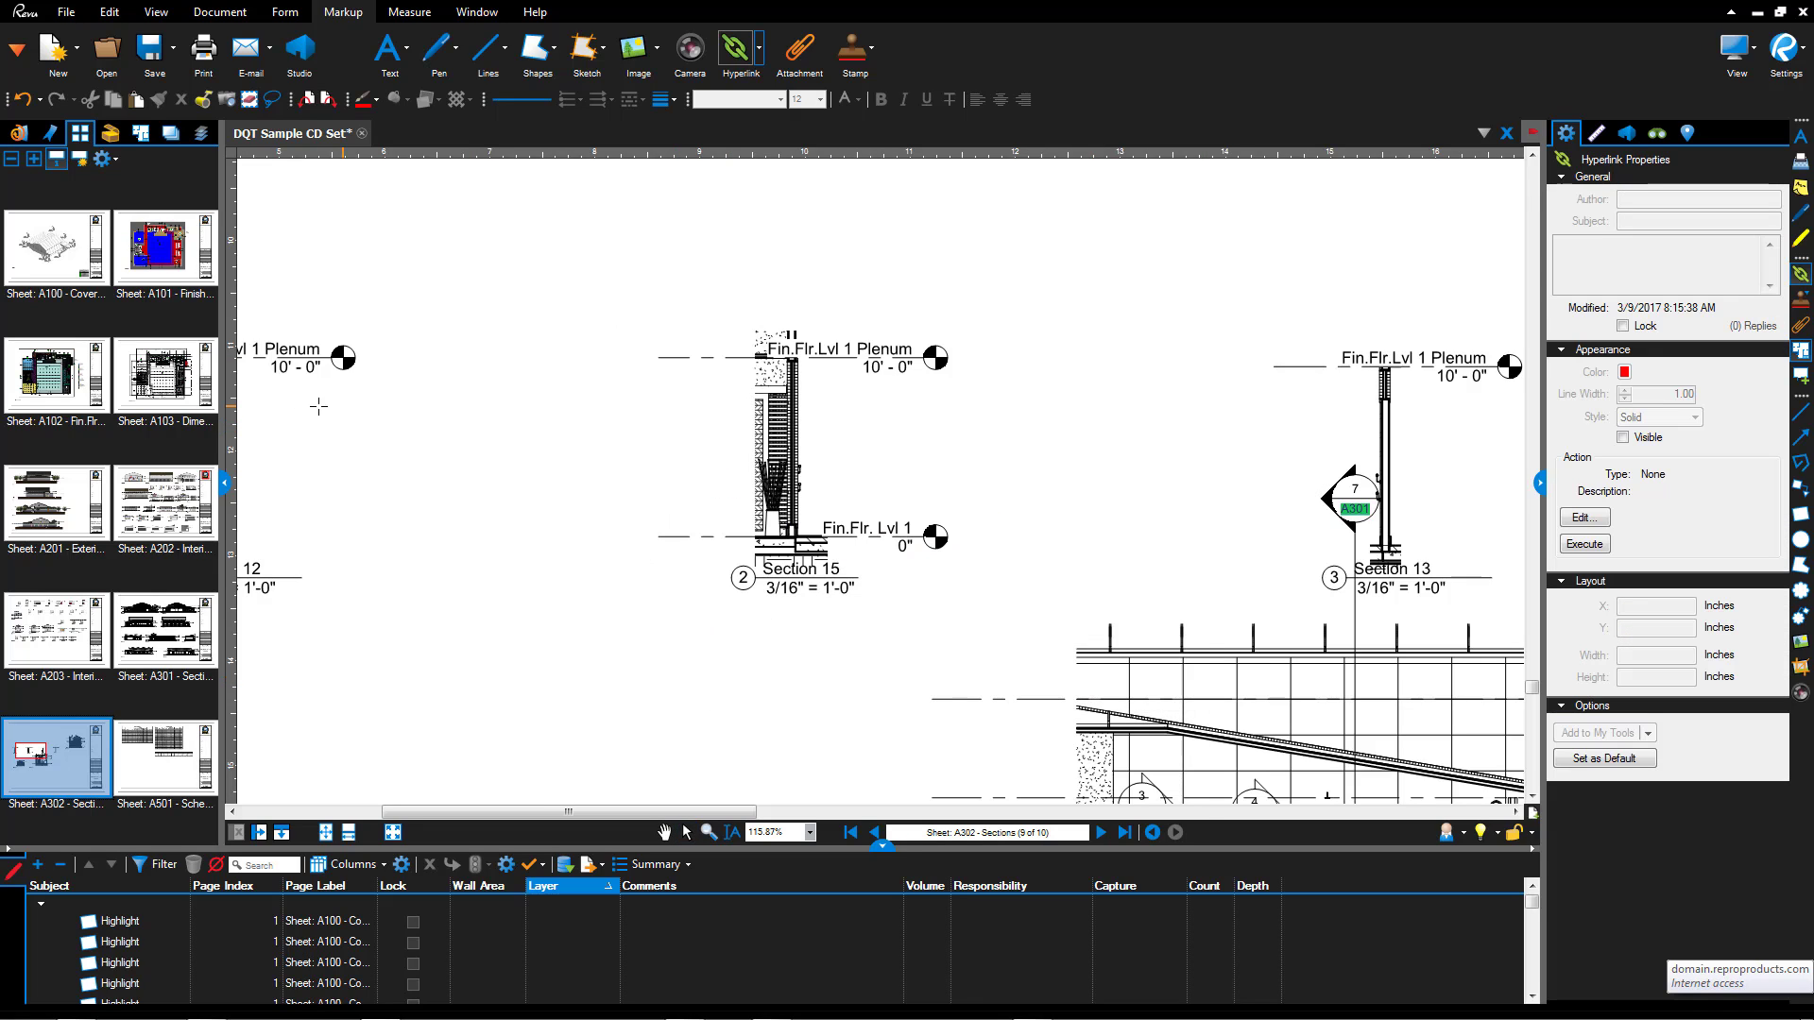
# Make the outline of the hyperlink on the 2/A302 marker's number visible on the A103 plan and test the link
pyautogui.click(163, 391)
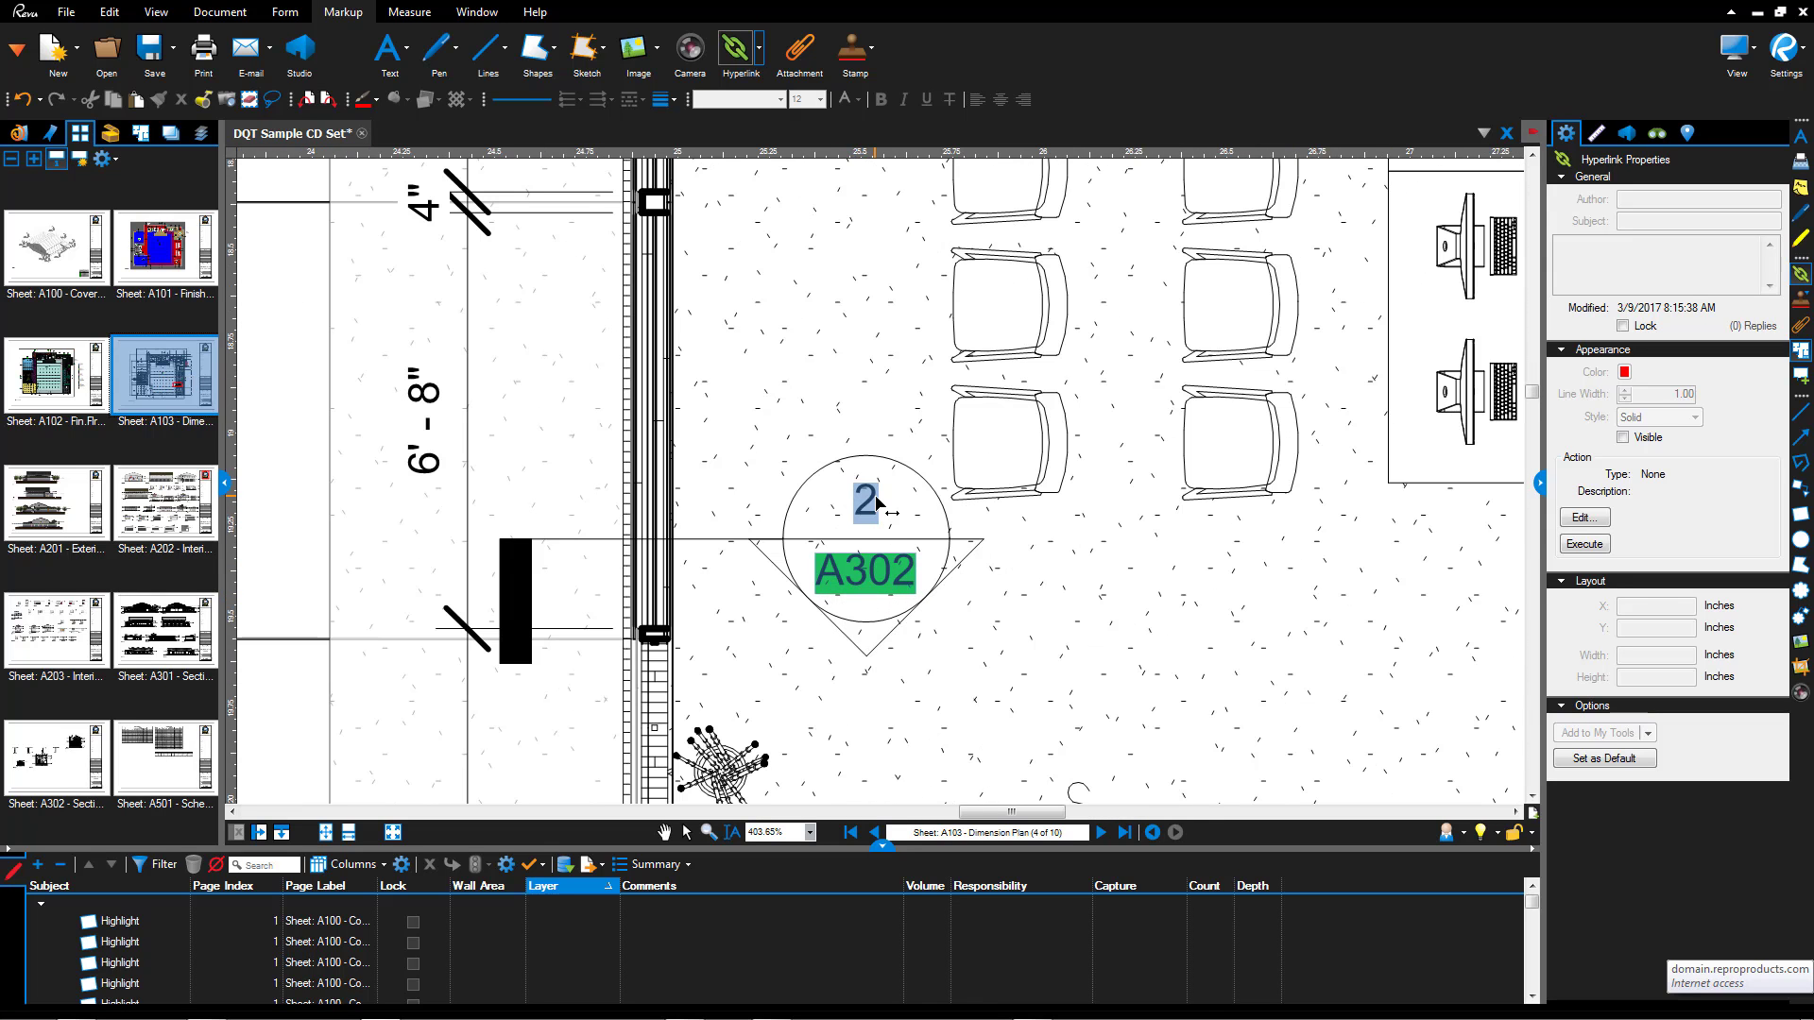
pyautogui.press('Escape')
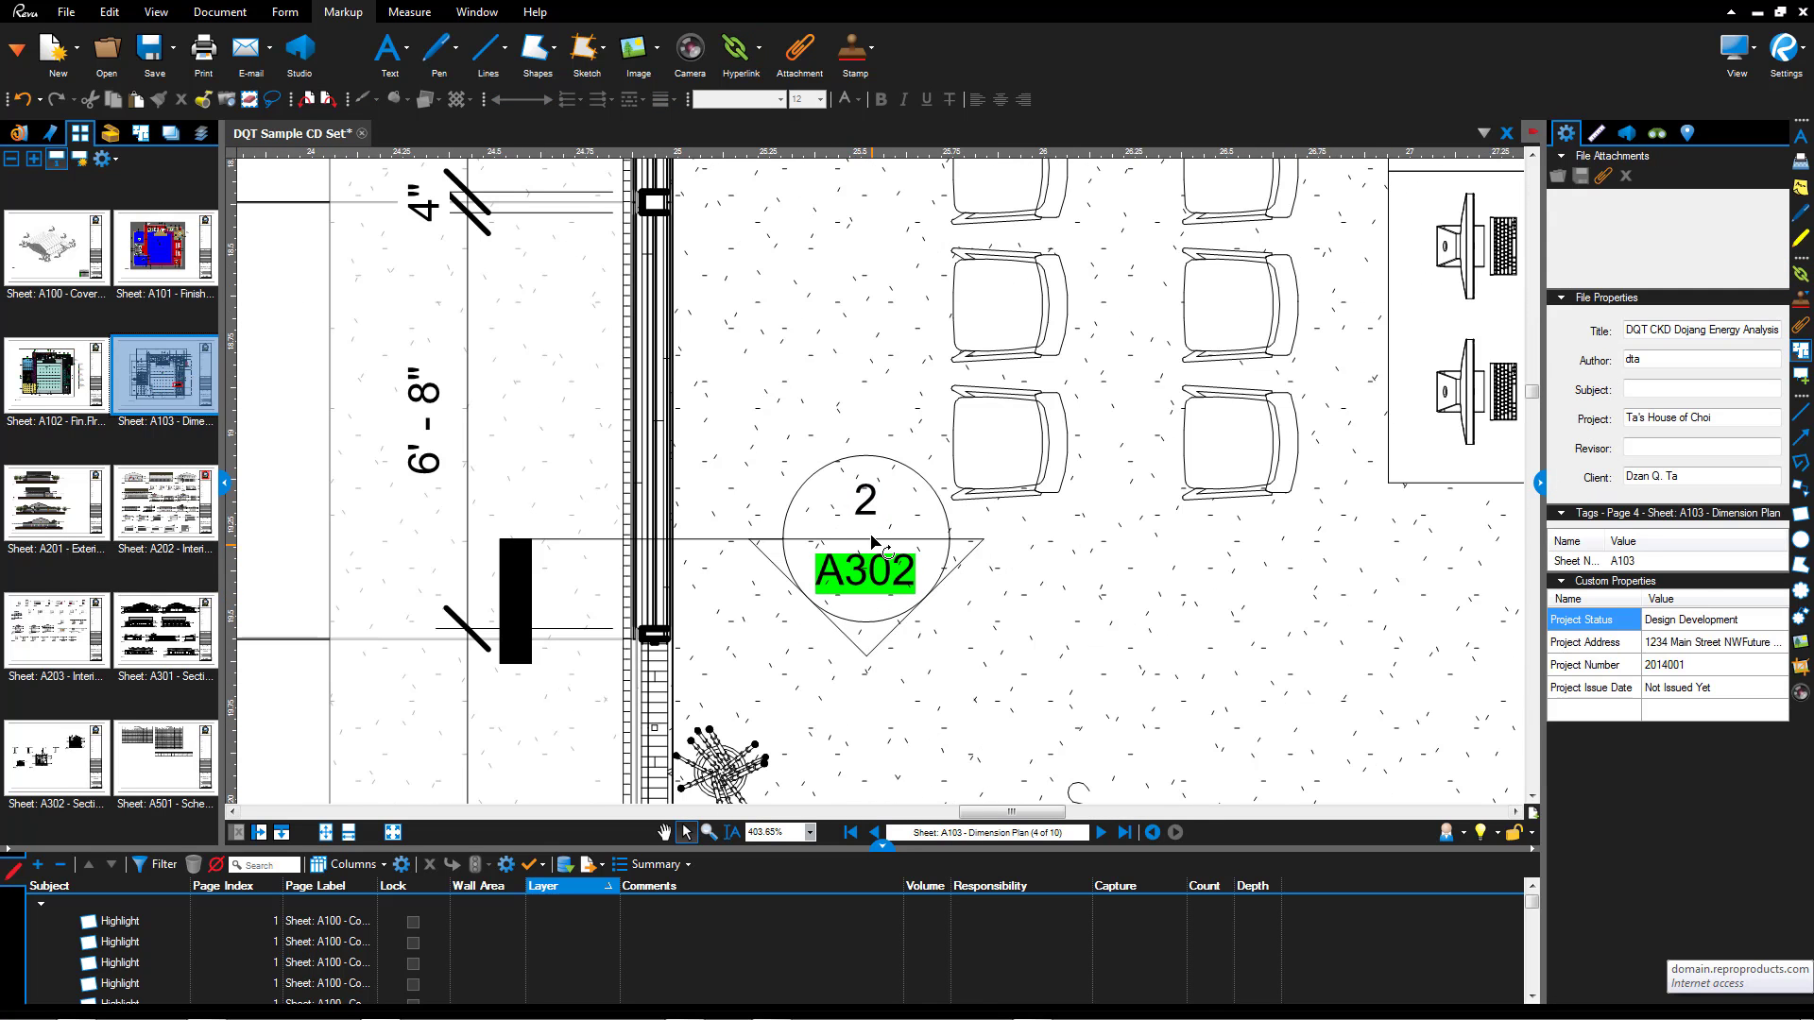
pyautogui.rightClick(864, 515)
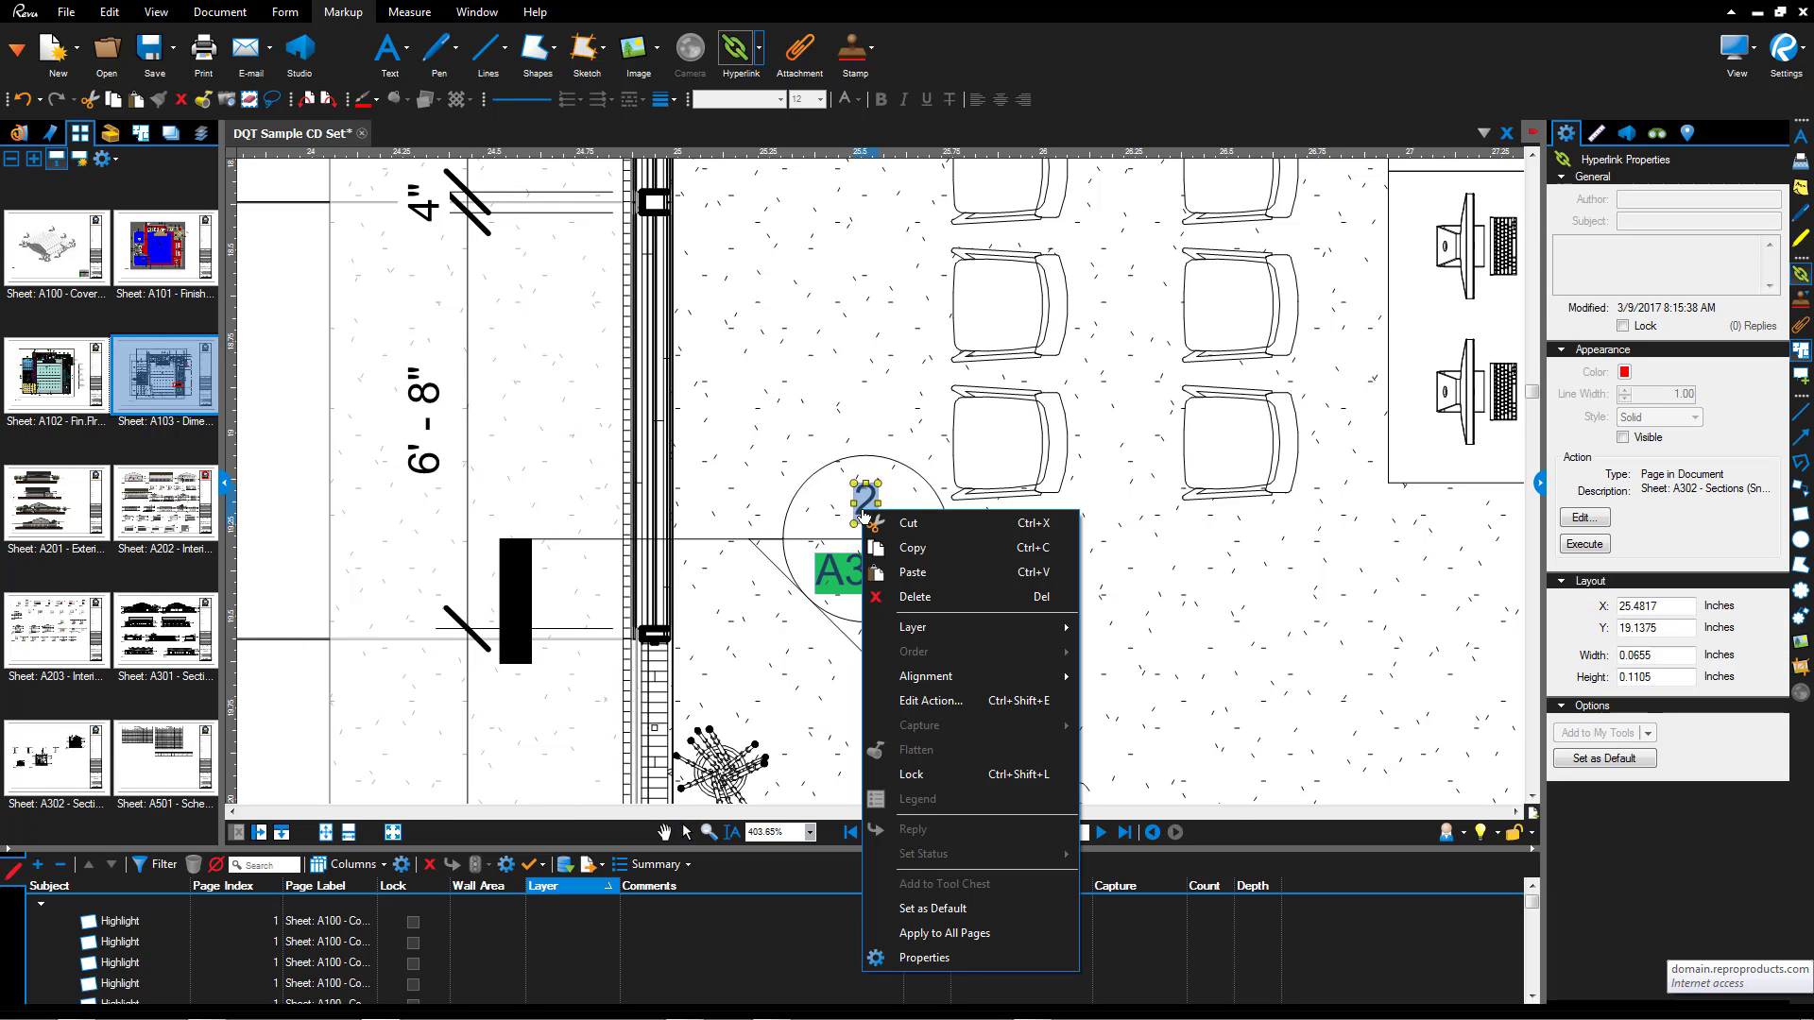
pyautogui.click(1623, 437)
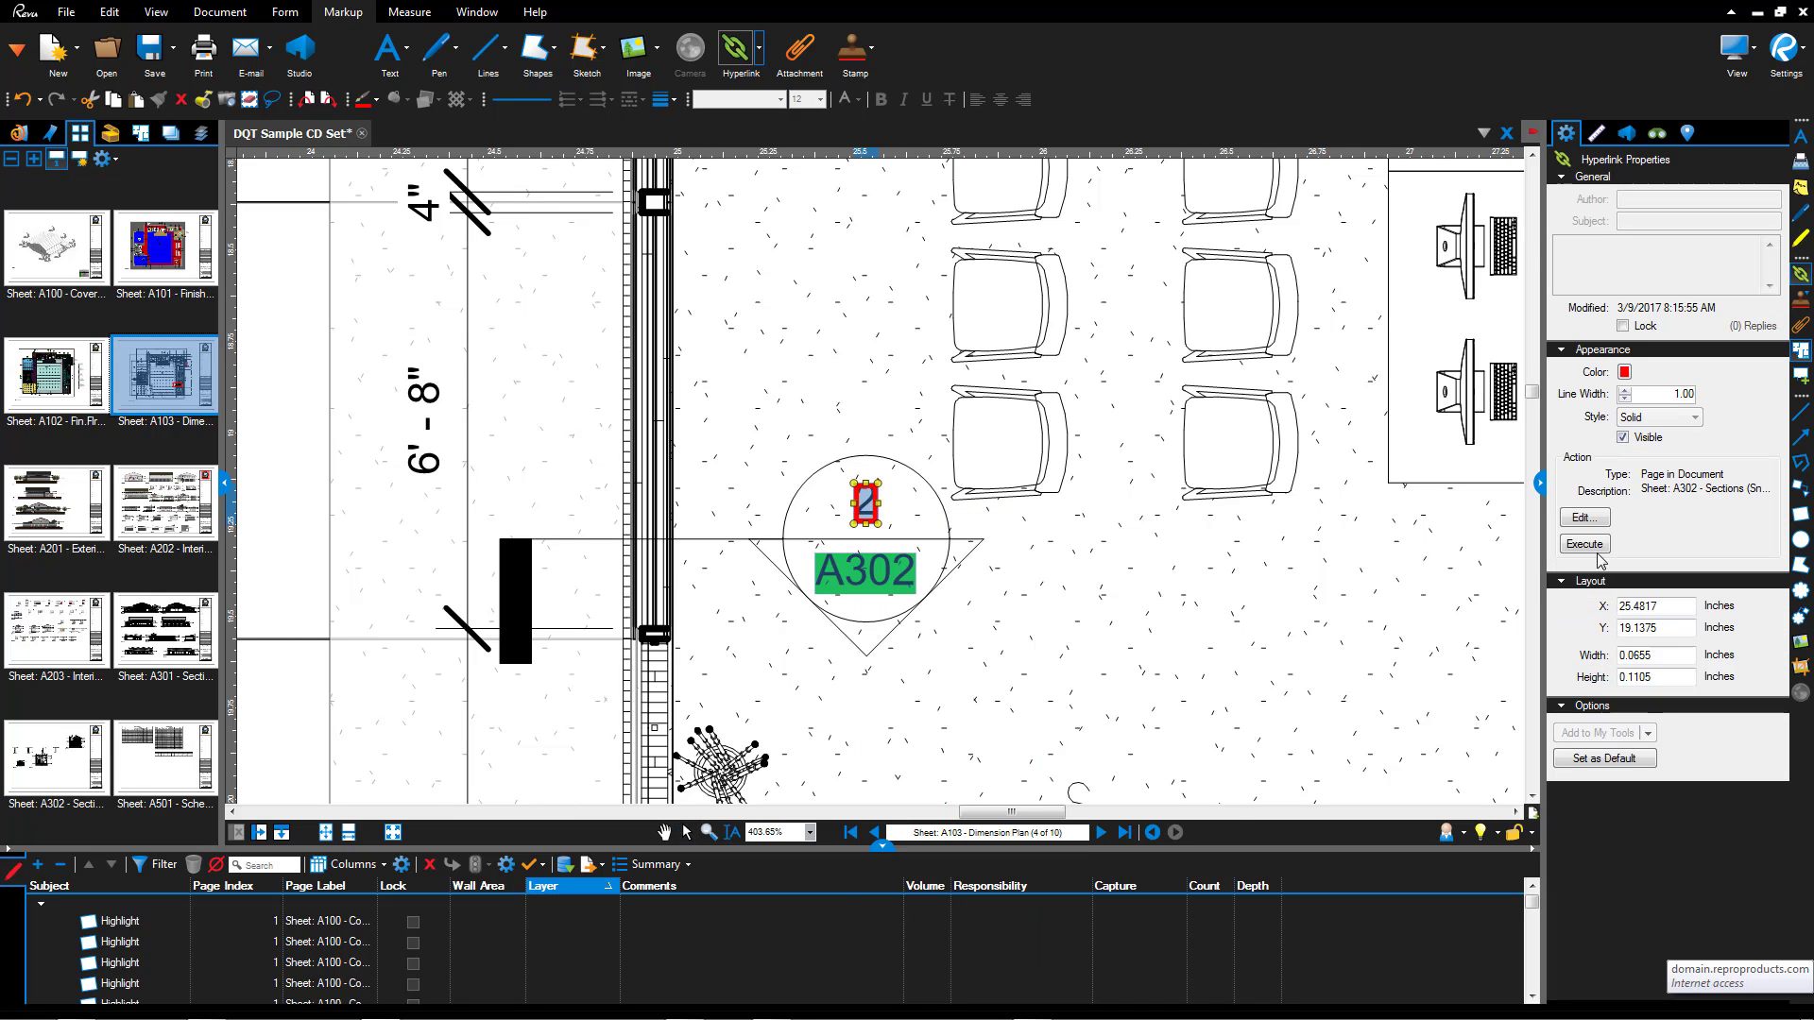
pyautogui.click(1077, 590)
pyautogui.click(867, 503)
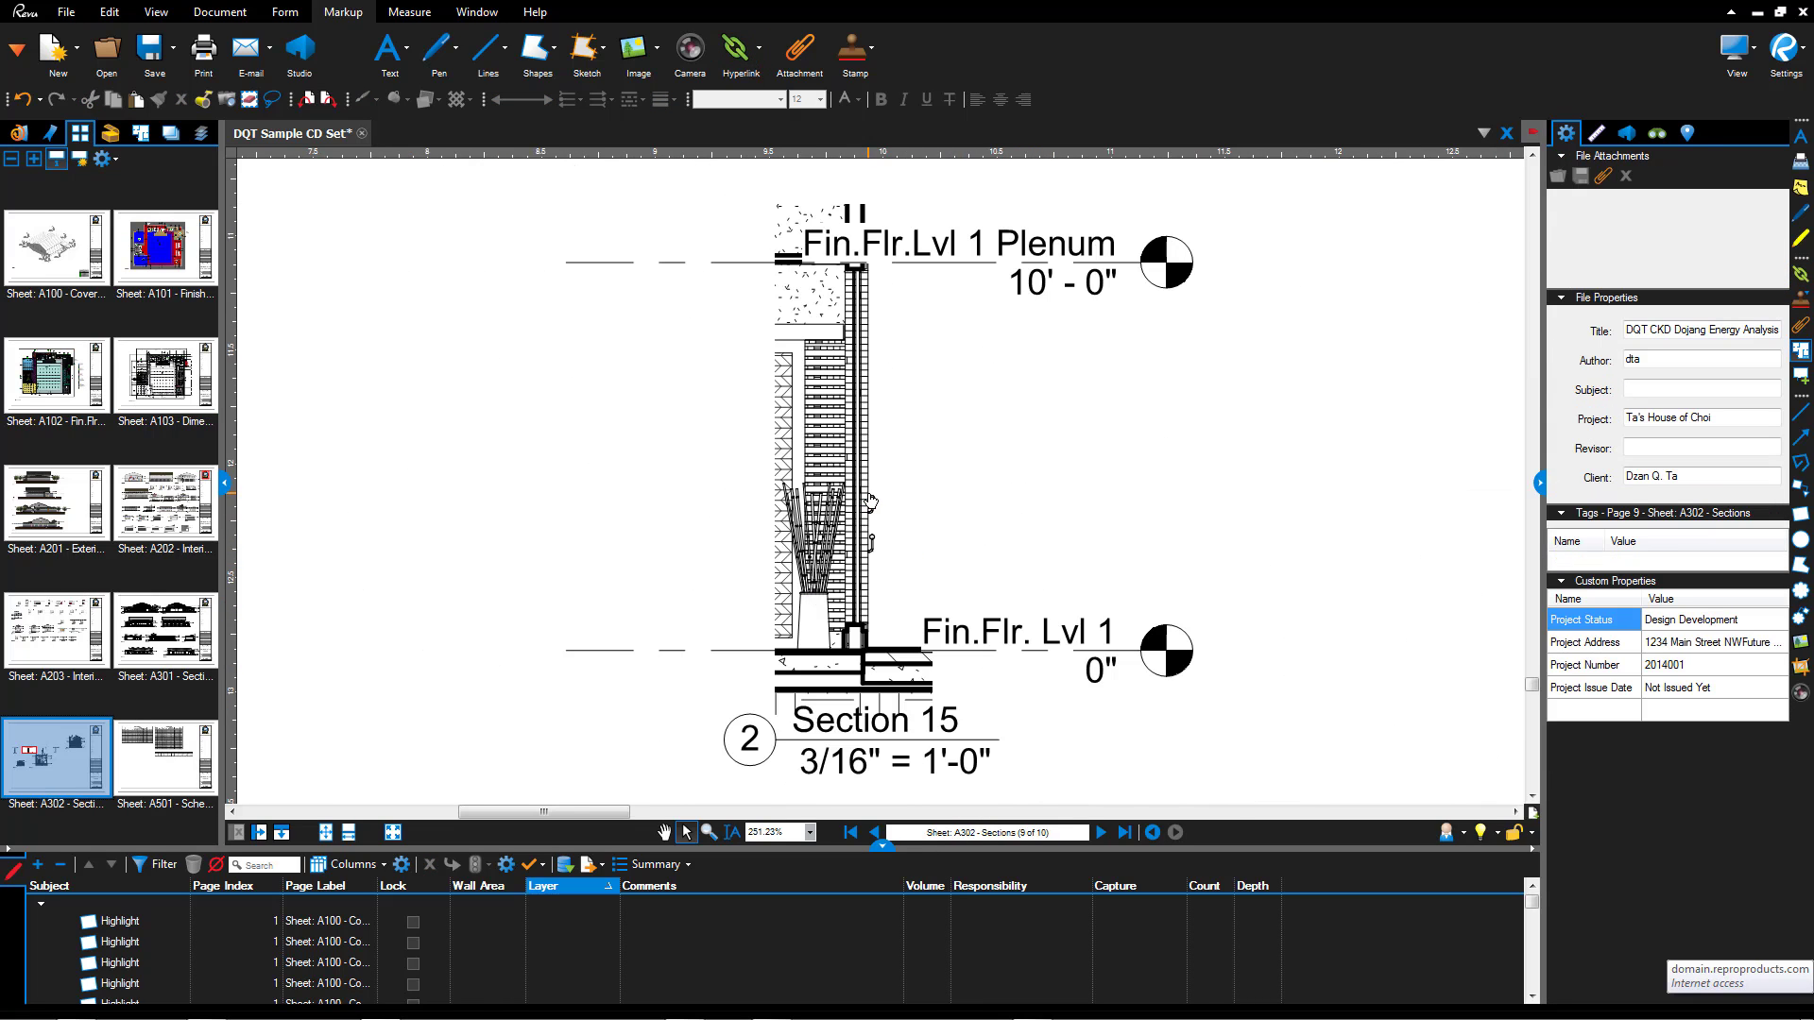